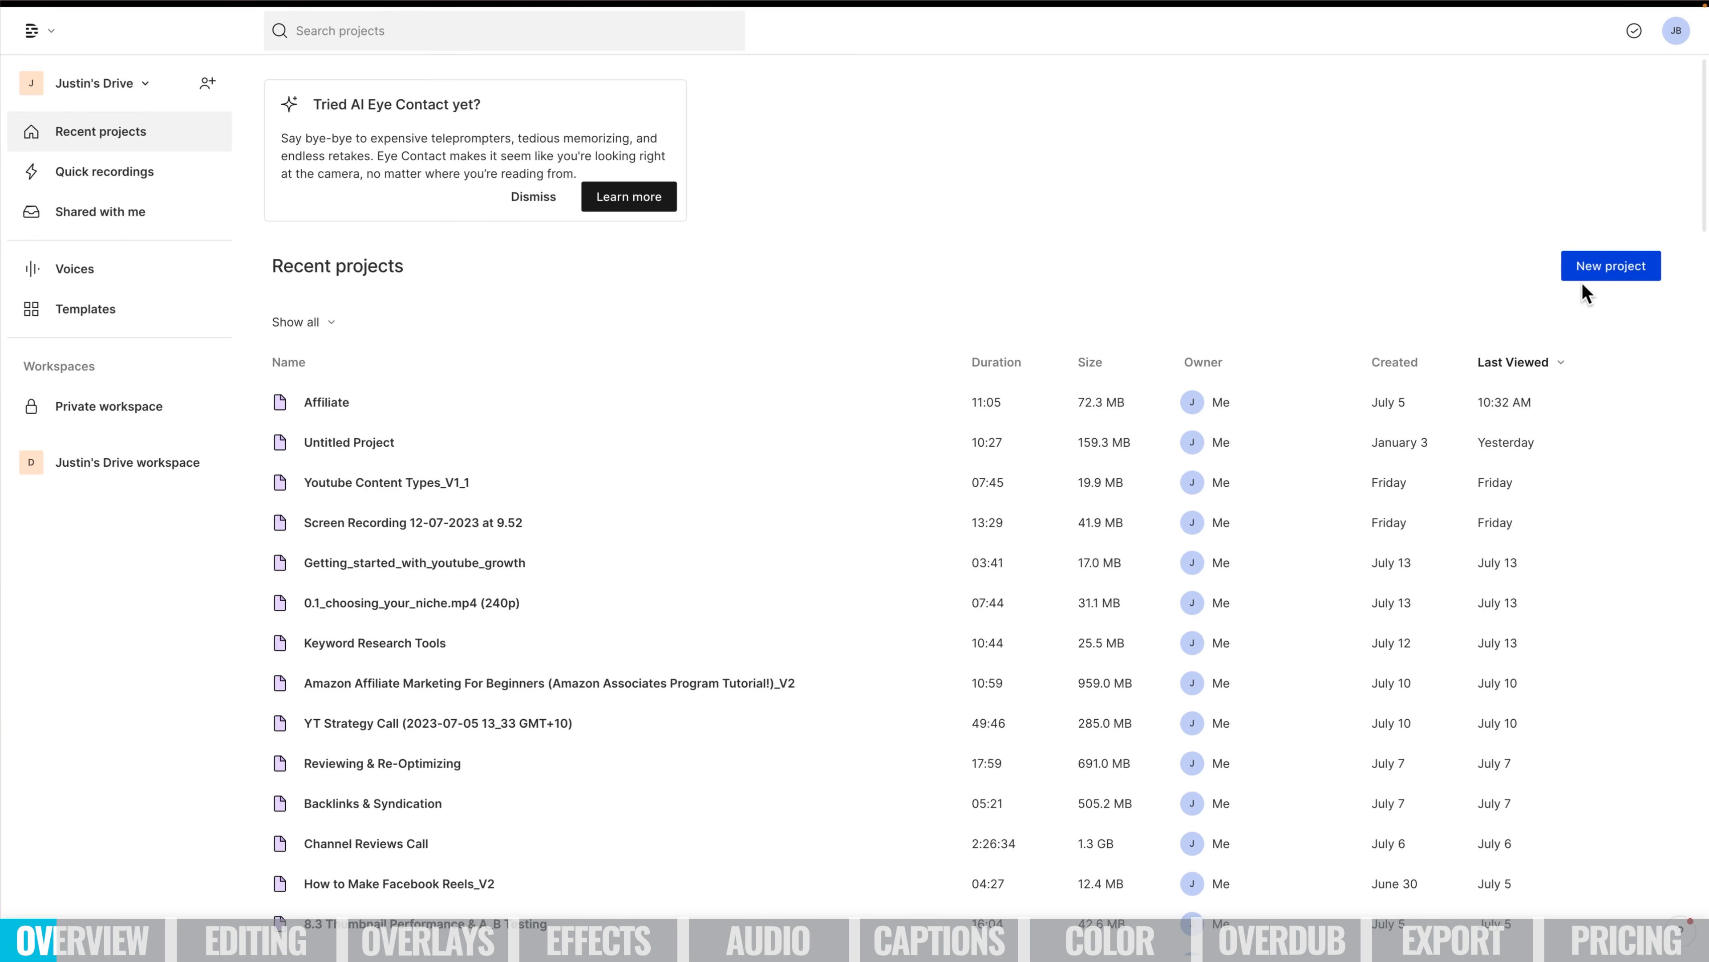
Create a new project with Video as the default project type.
click(1599, 275)
click(1006, 474)
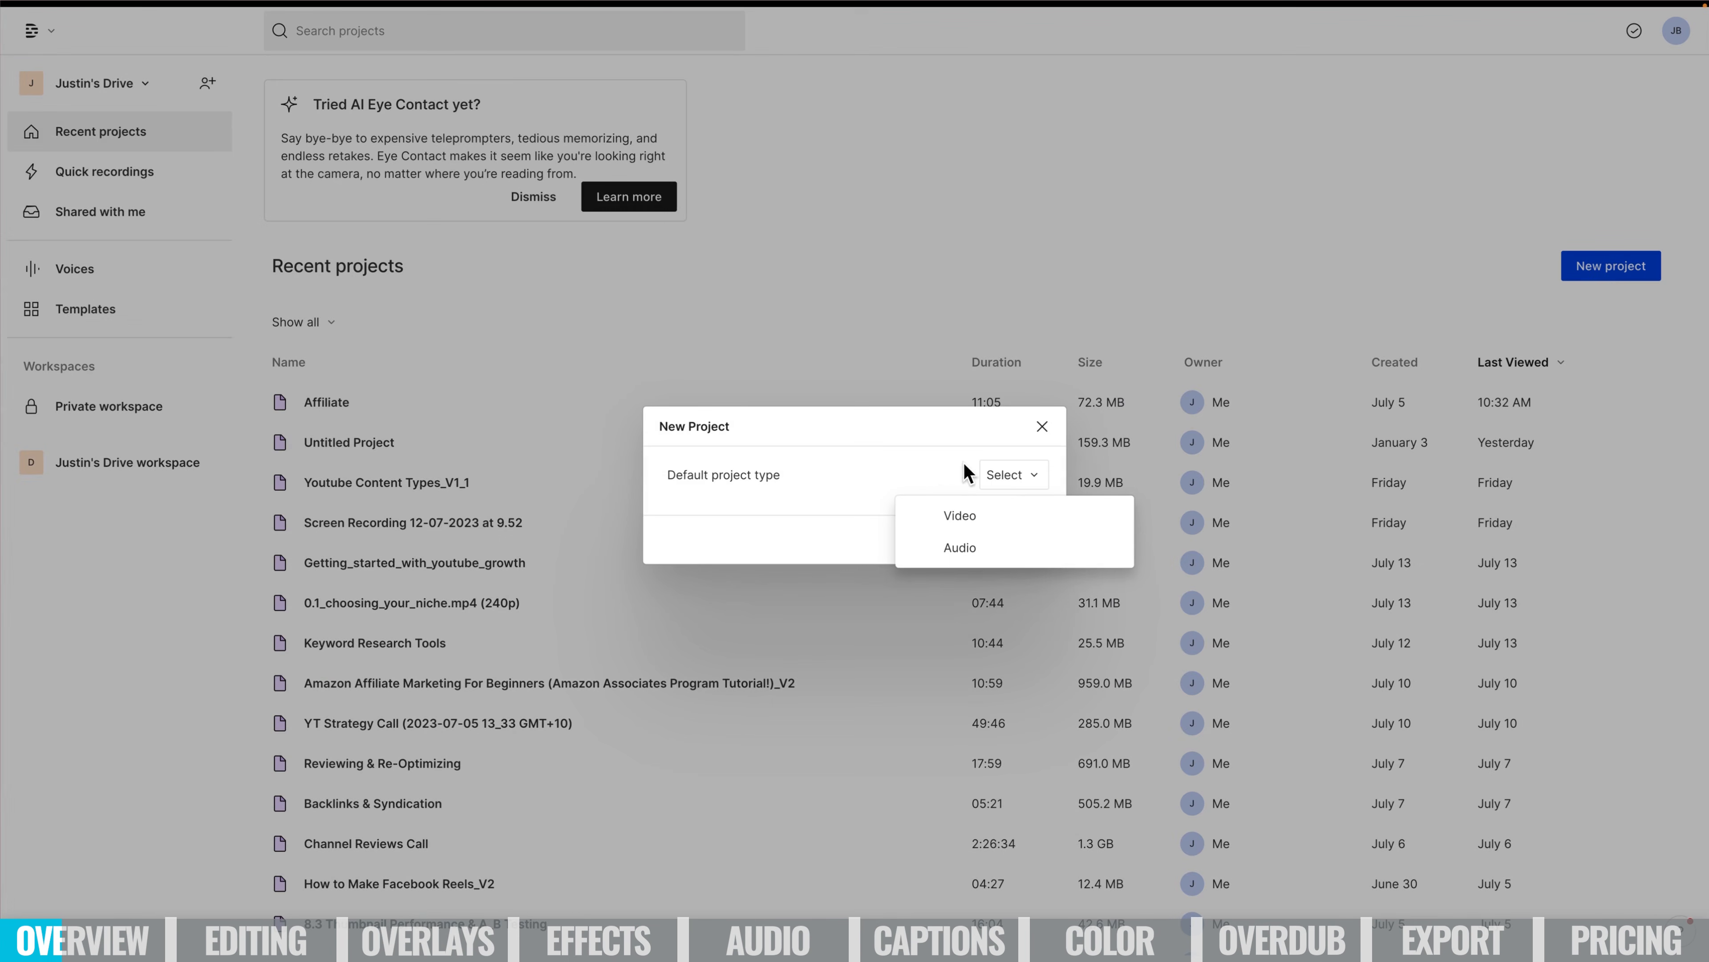
click(989, 525)
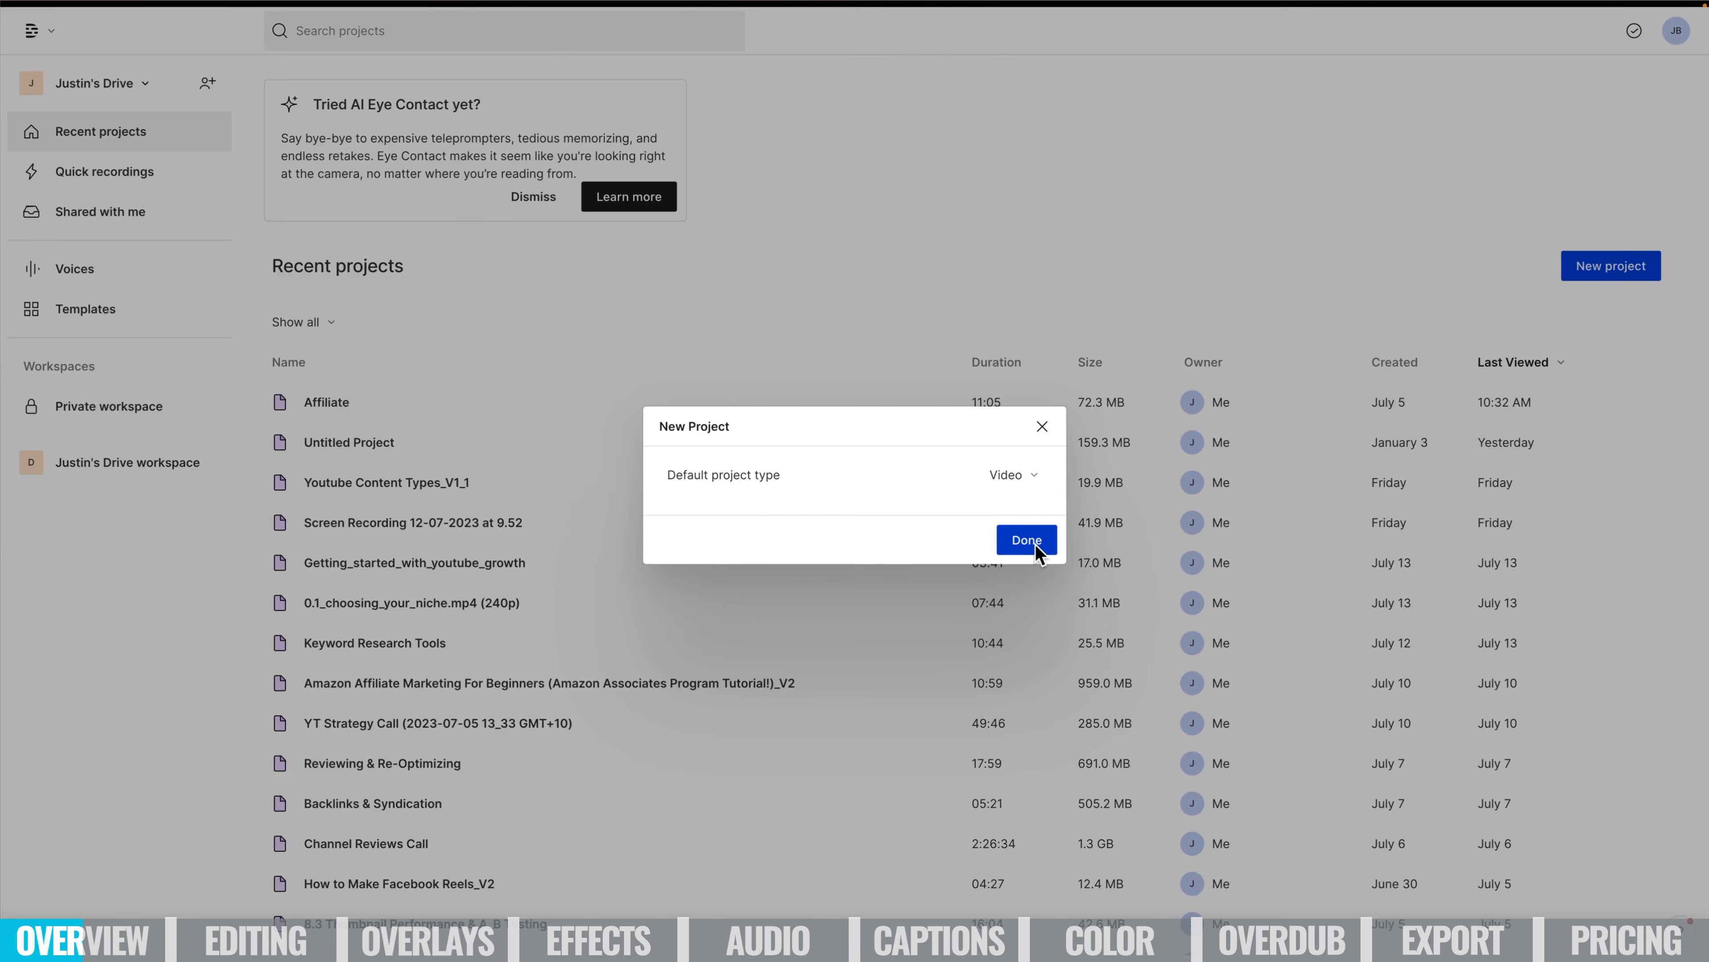
click(1027, 539)
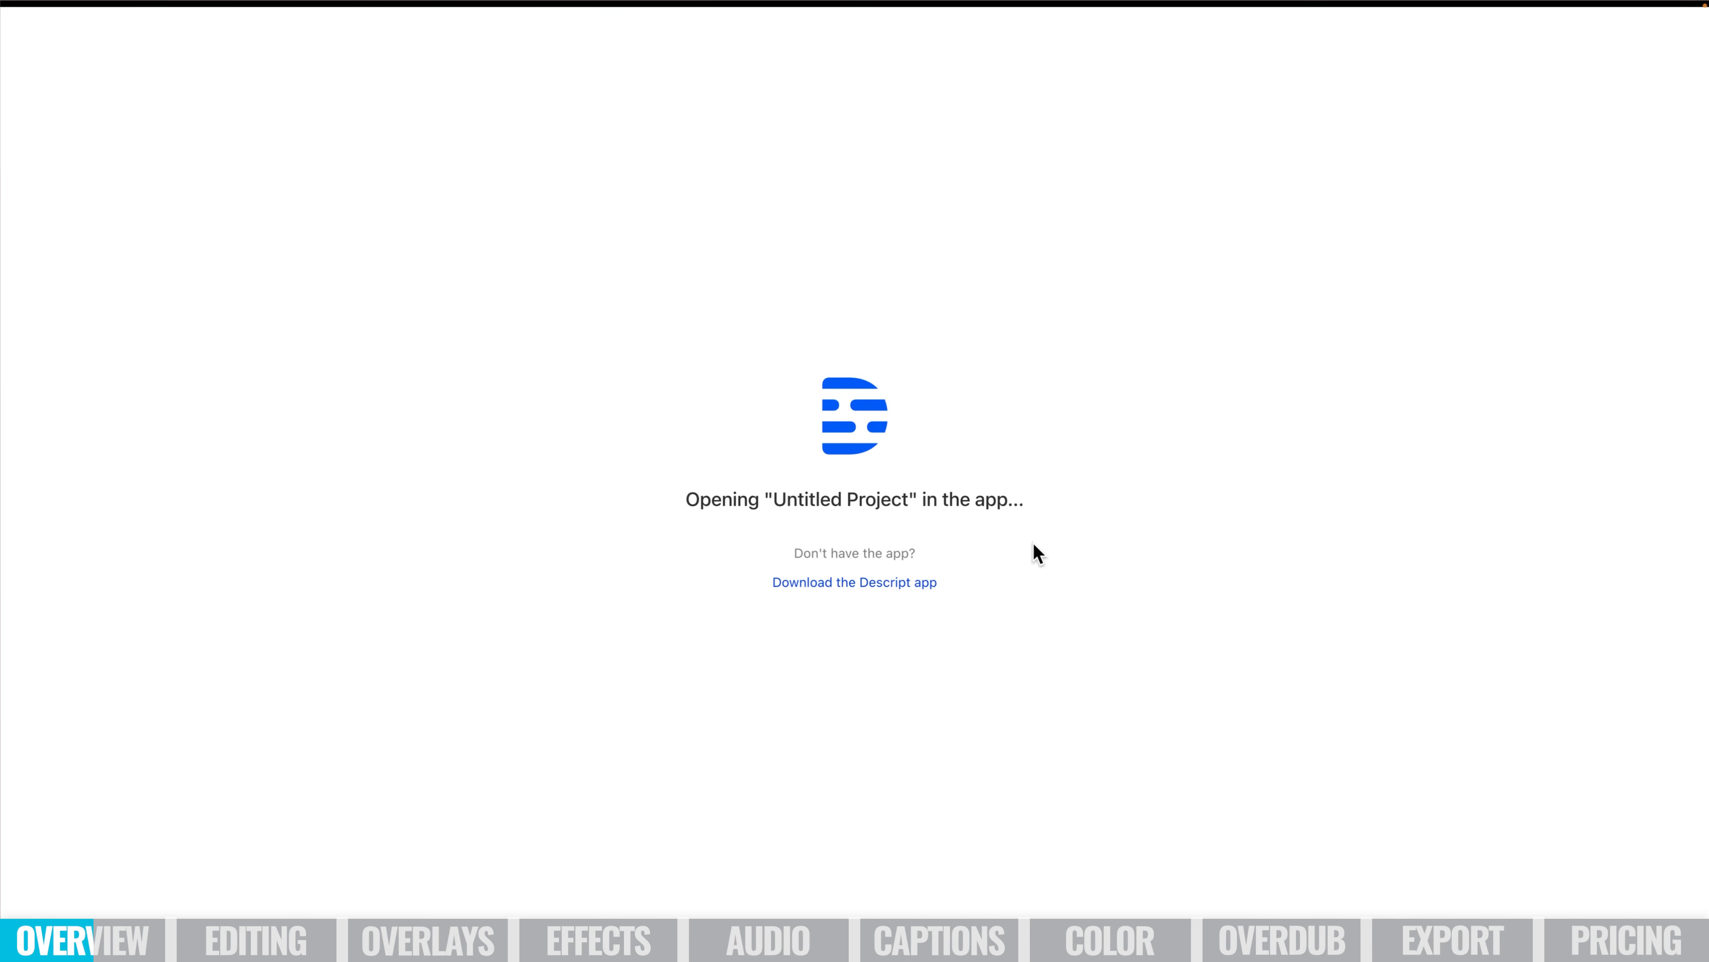
Download the Descript desktop app and sign in to it.
click(834, 582)
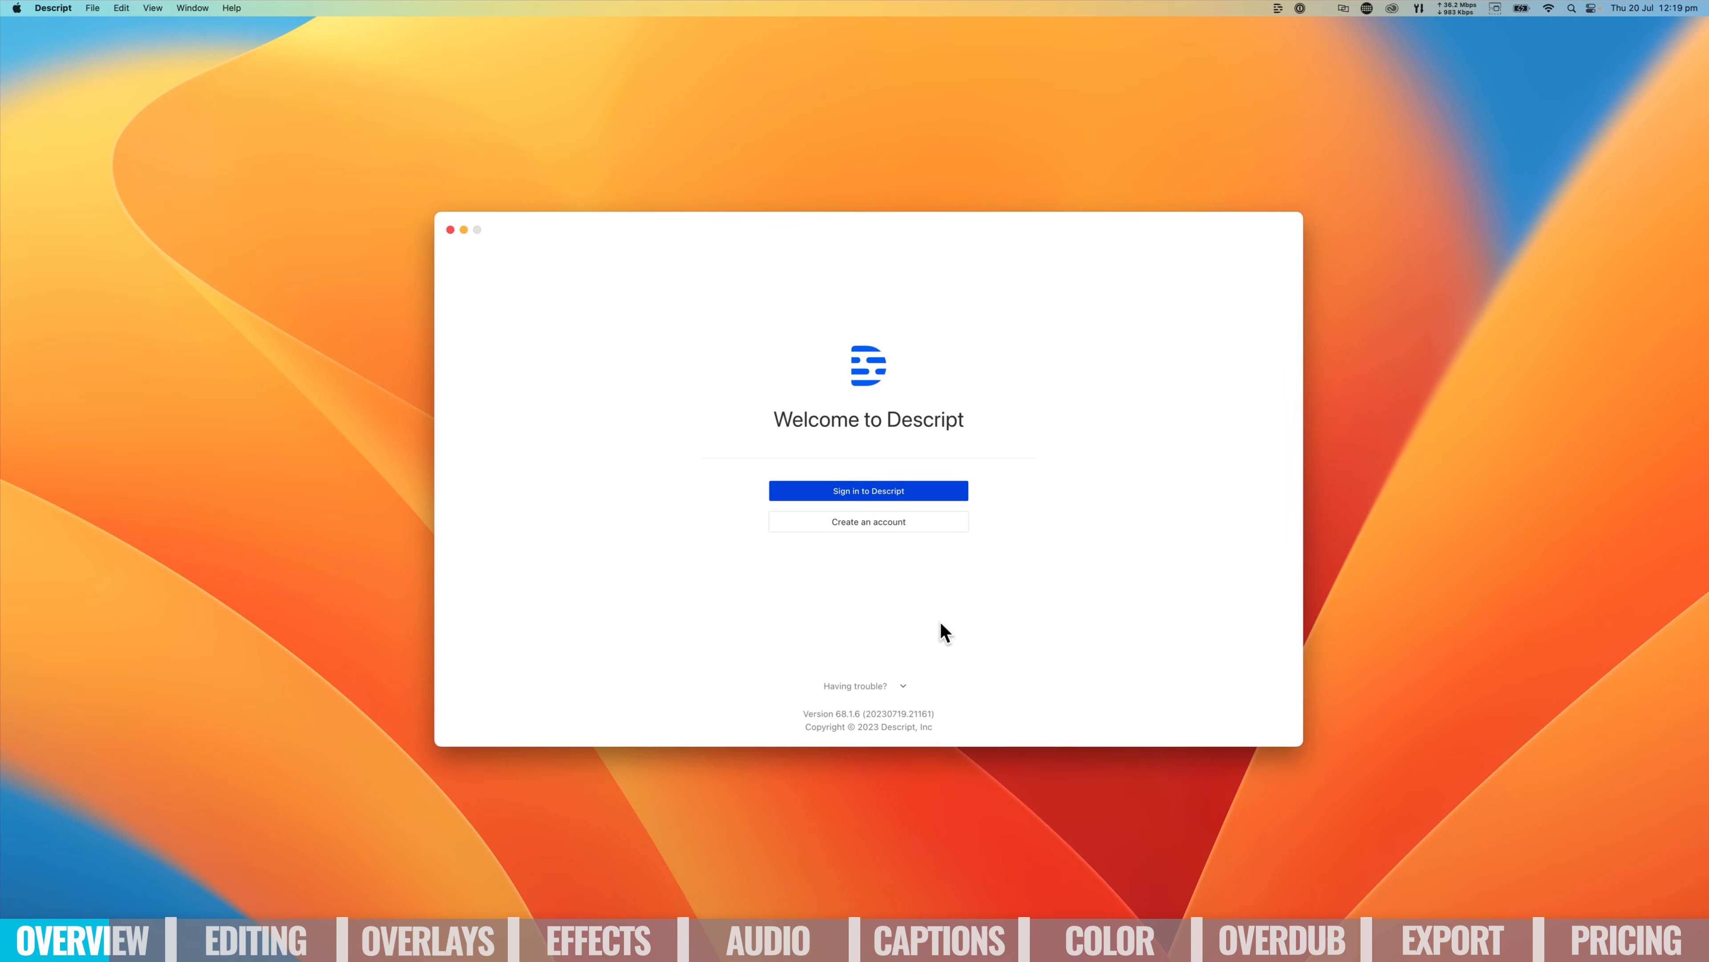
click(868, 491)
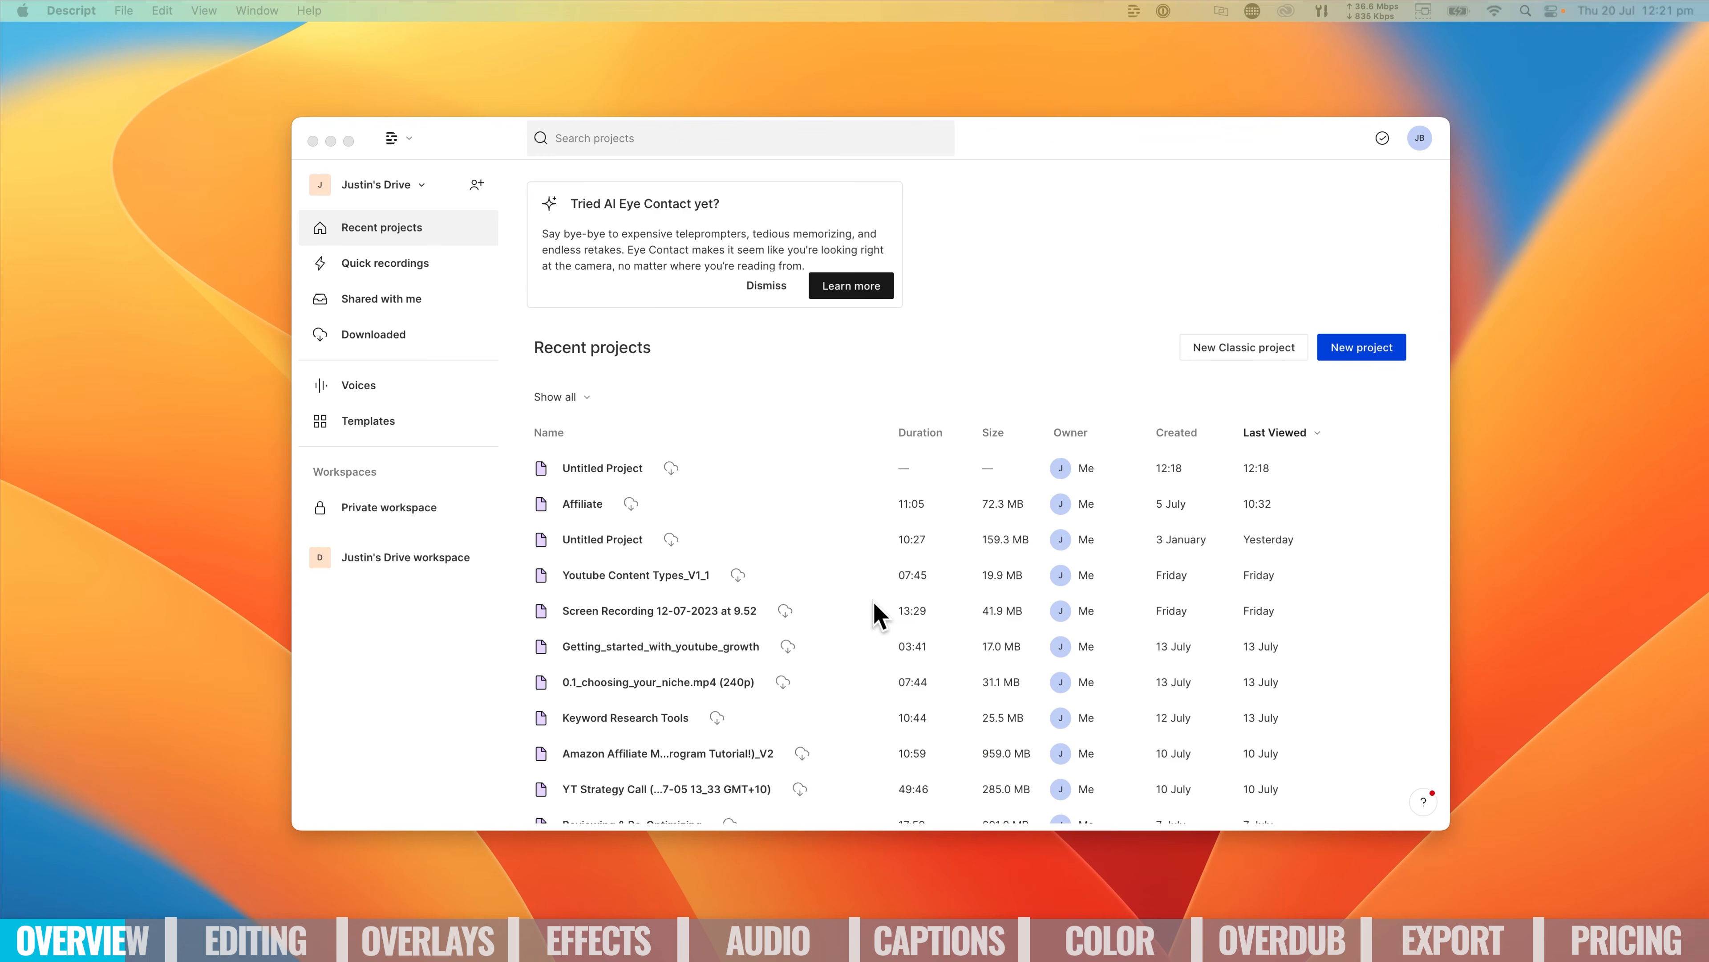
Open the newest untitled project from the recent projects and title its composition "Descript Tutorial".
scroll(794, 609, down, 3)
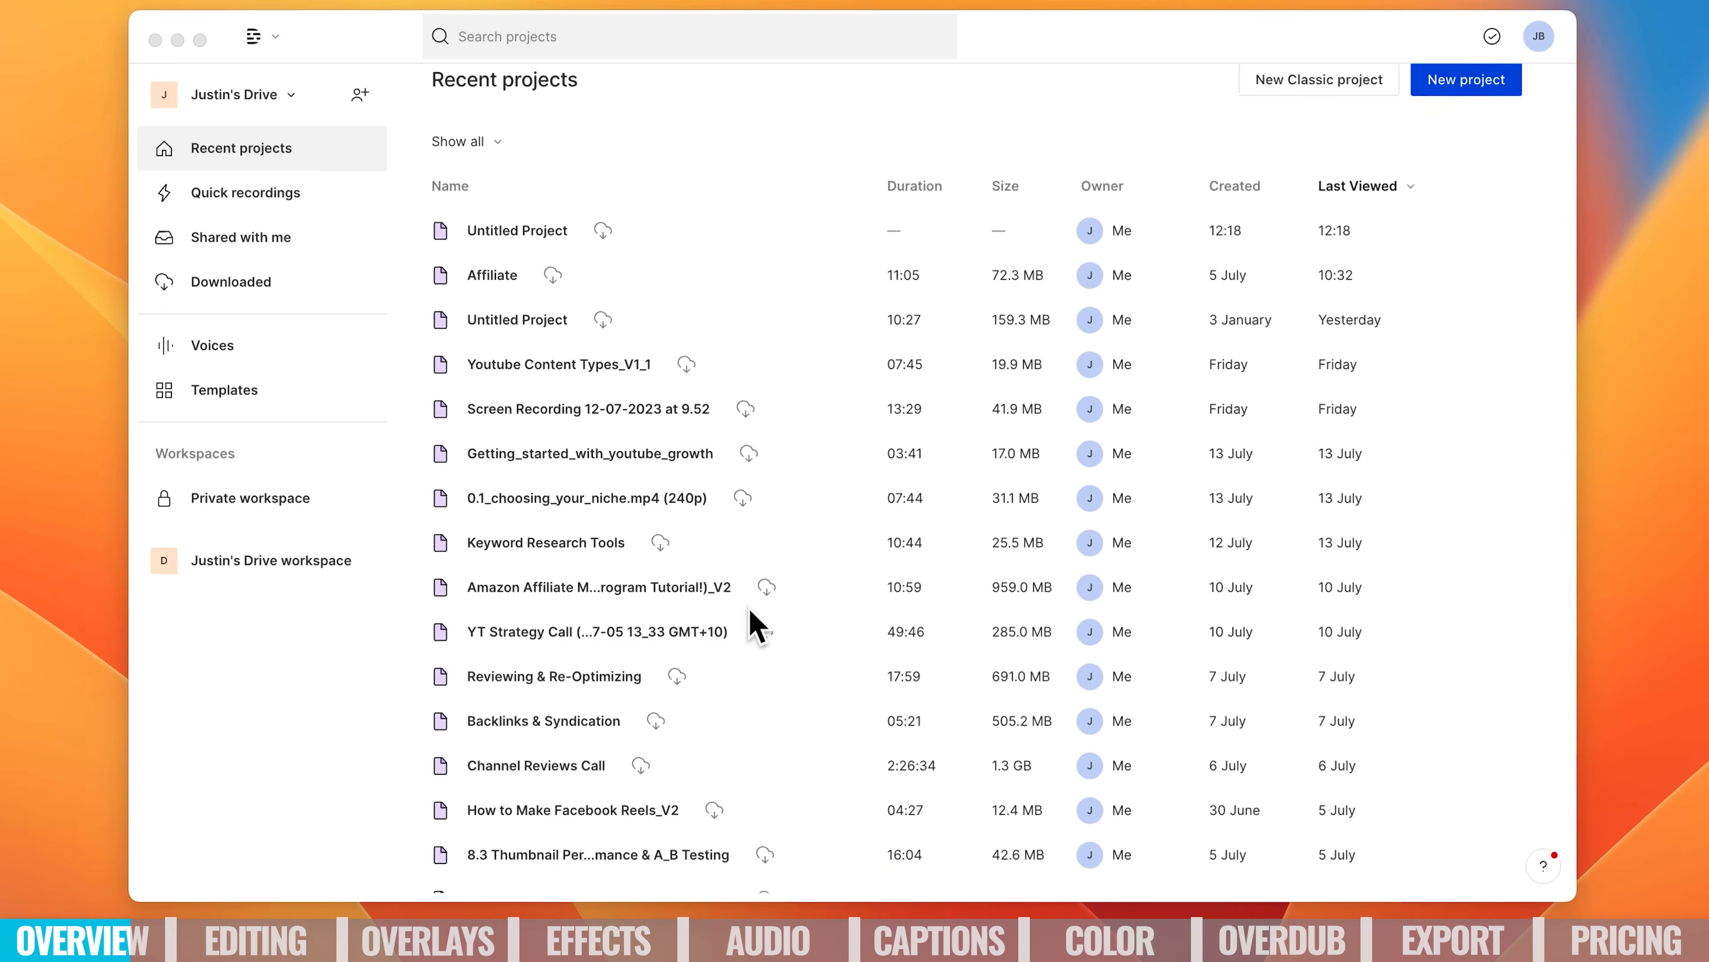
scroll(736, 632, up, 3)
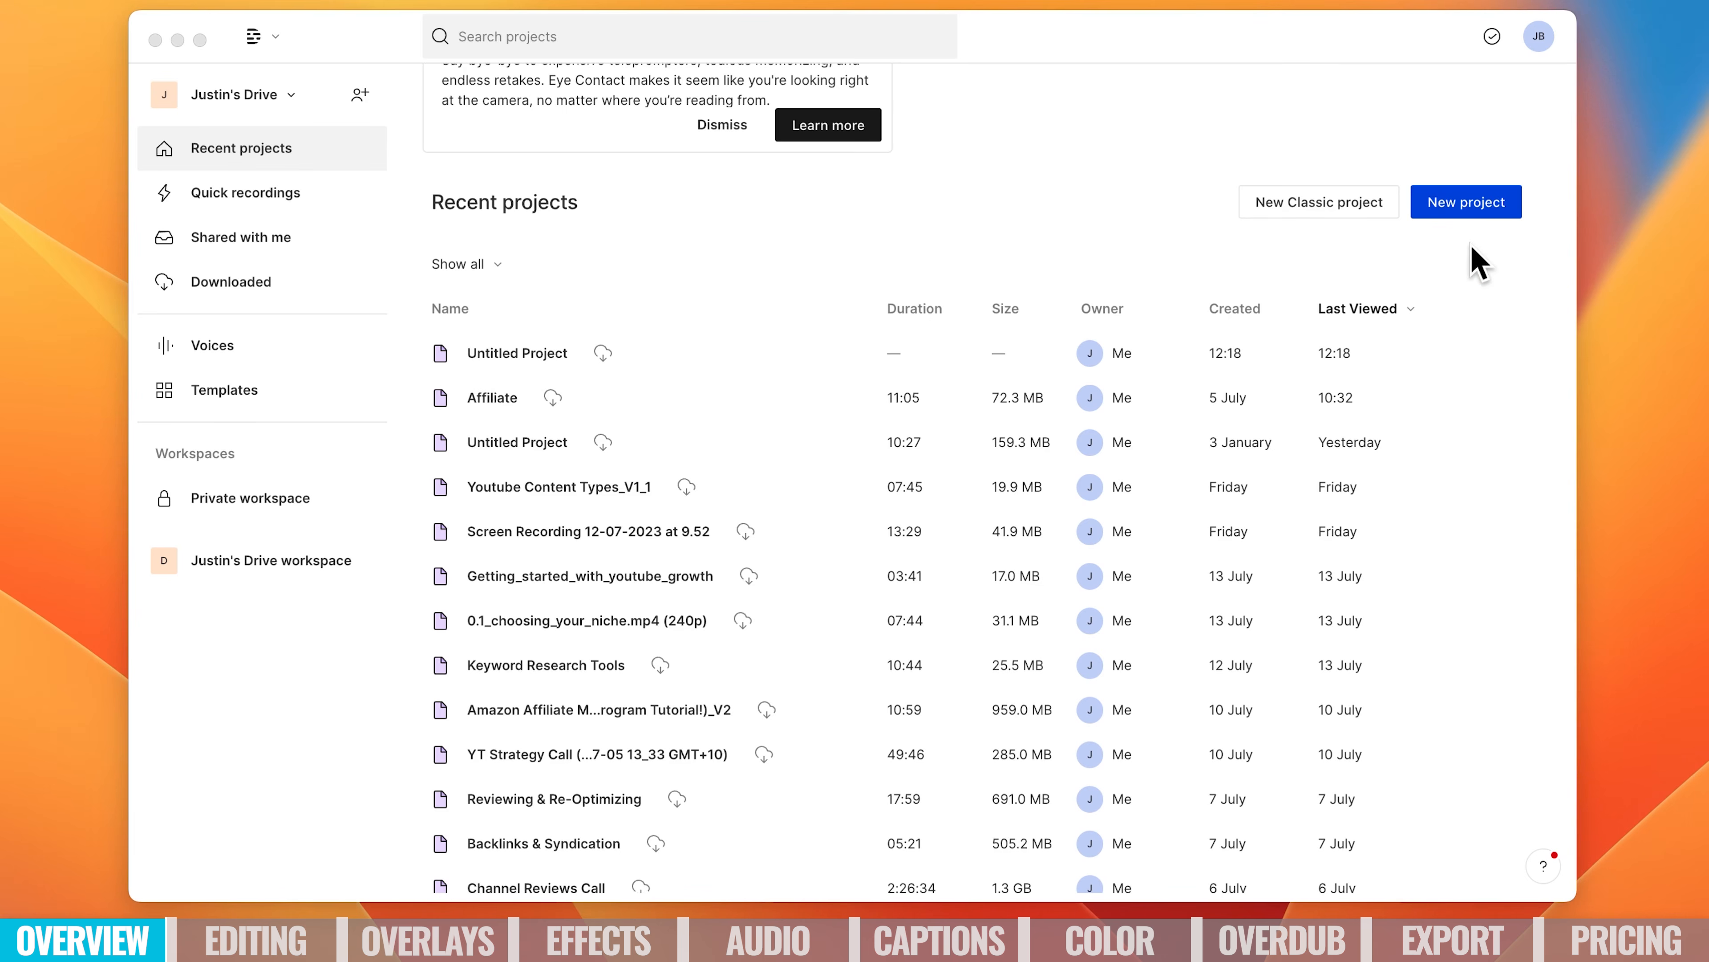
click(503, 351)
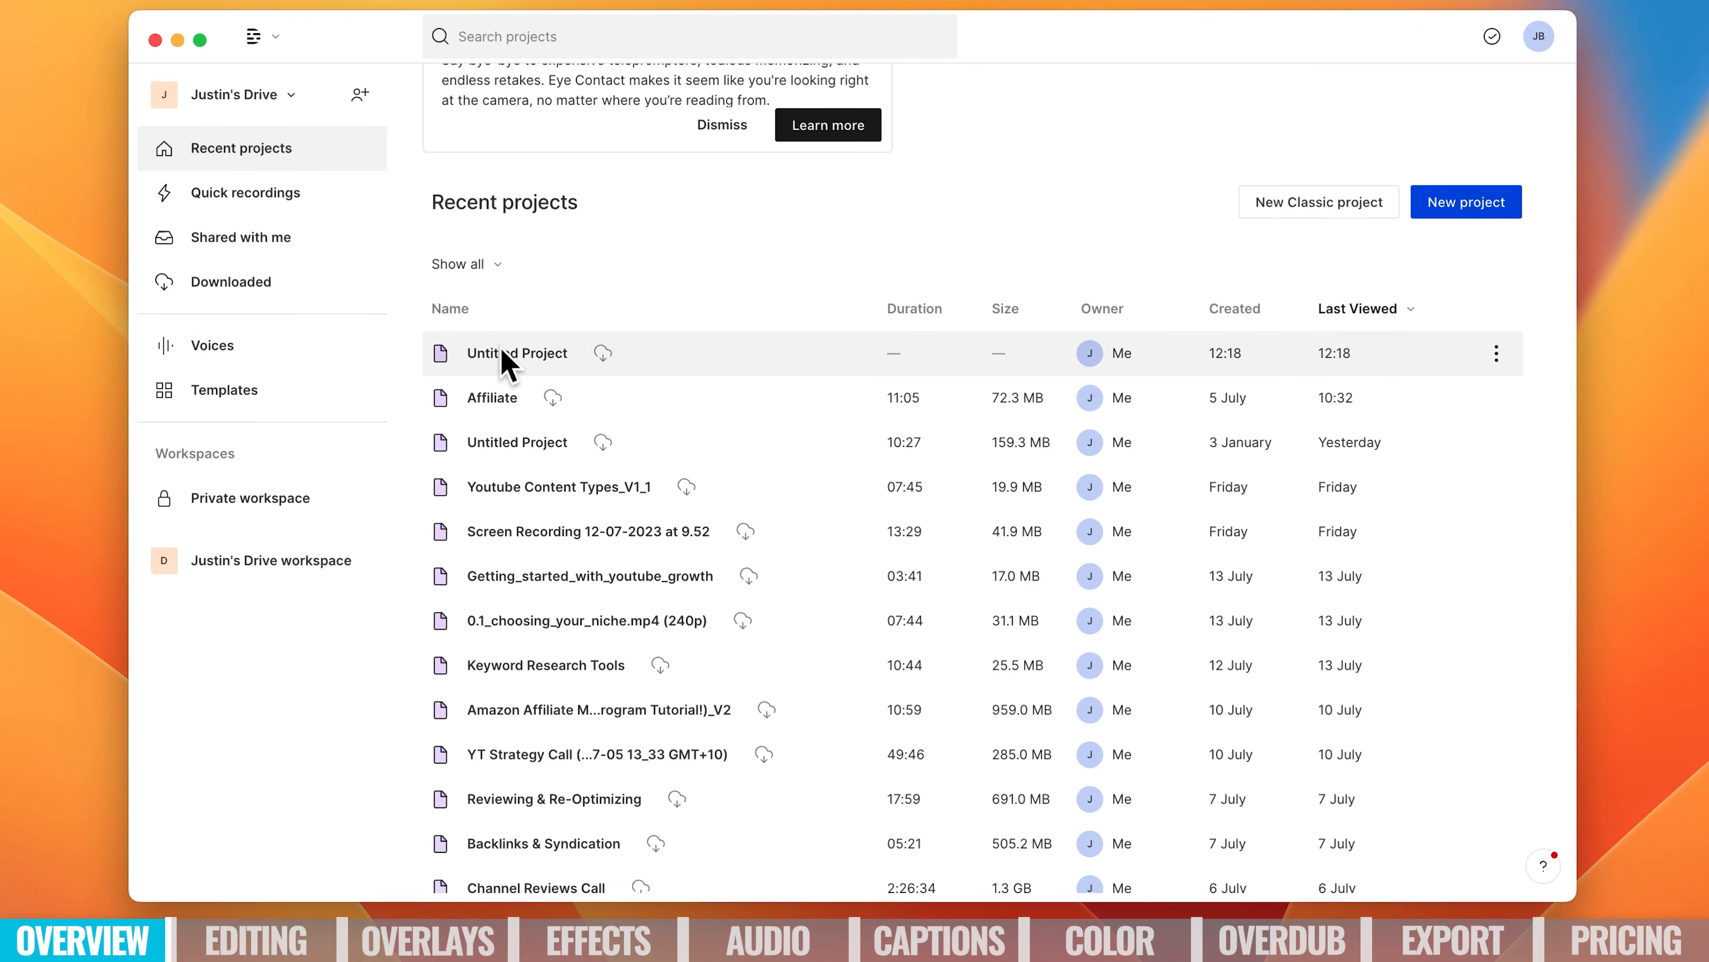
click(486, 357)
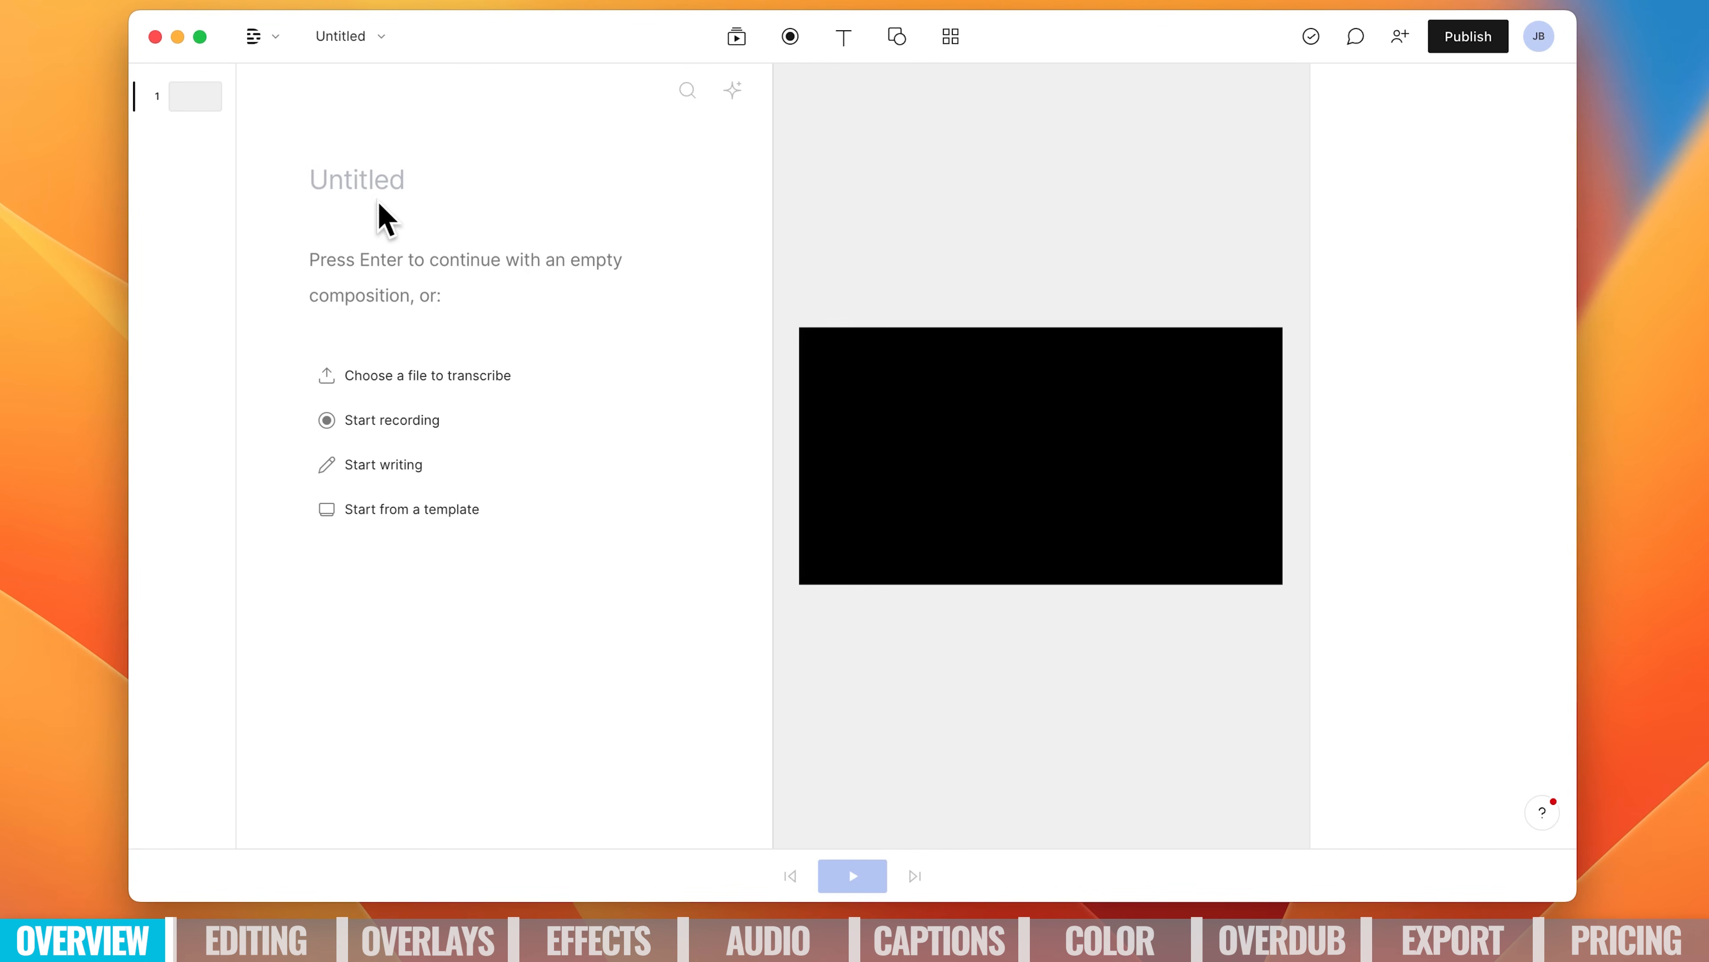
text(Descript Tutorial)
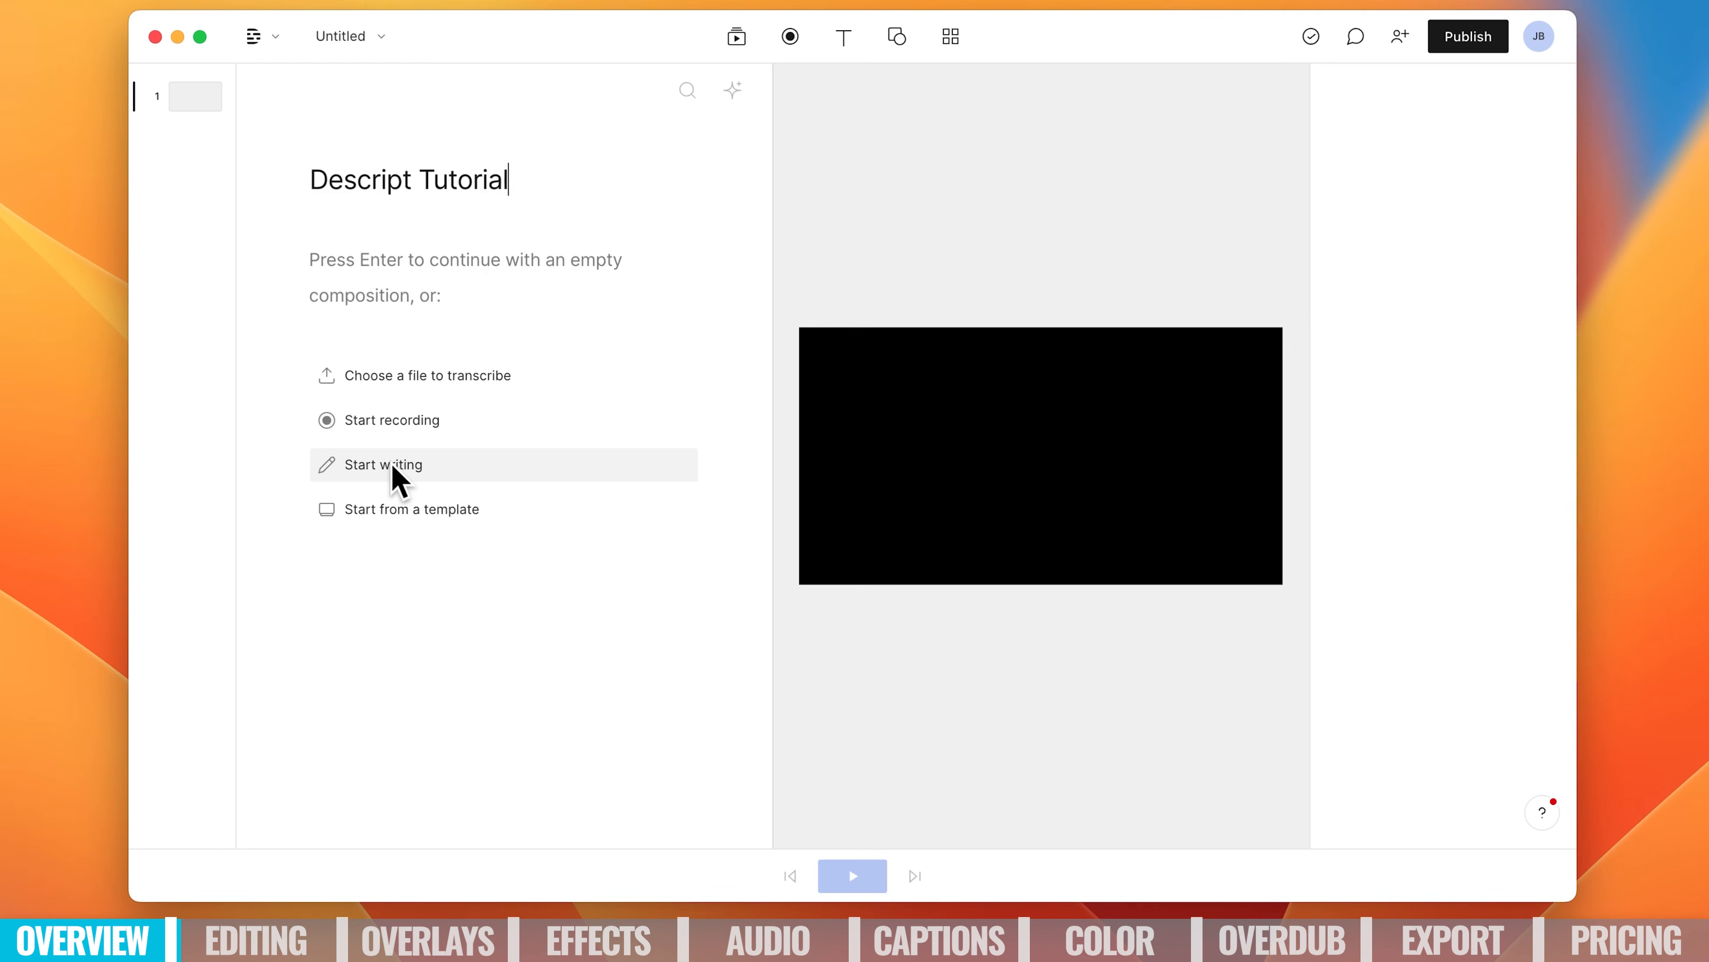
Browse the template gallery's Titles, Captions, Multi-Cam and Overlays categories, and close it without applying a template.
click(397, 512)
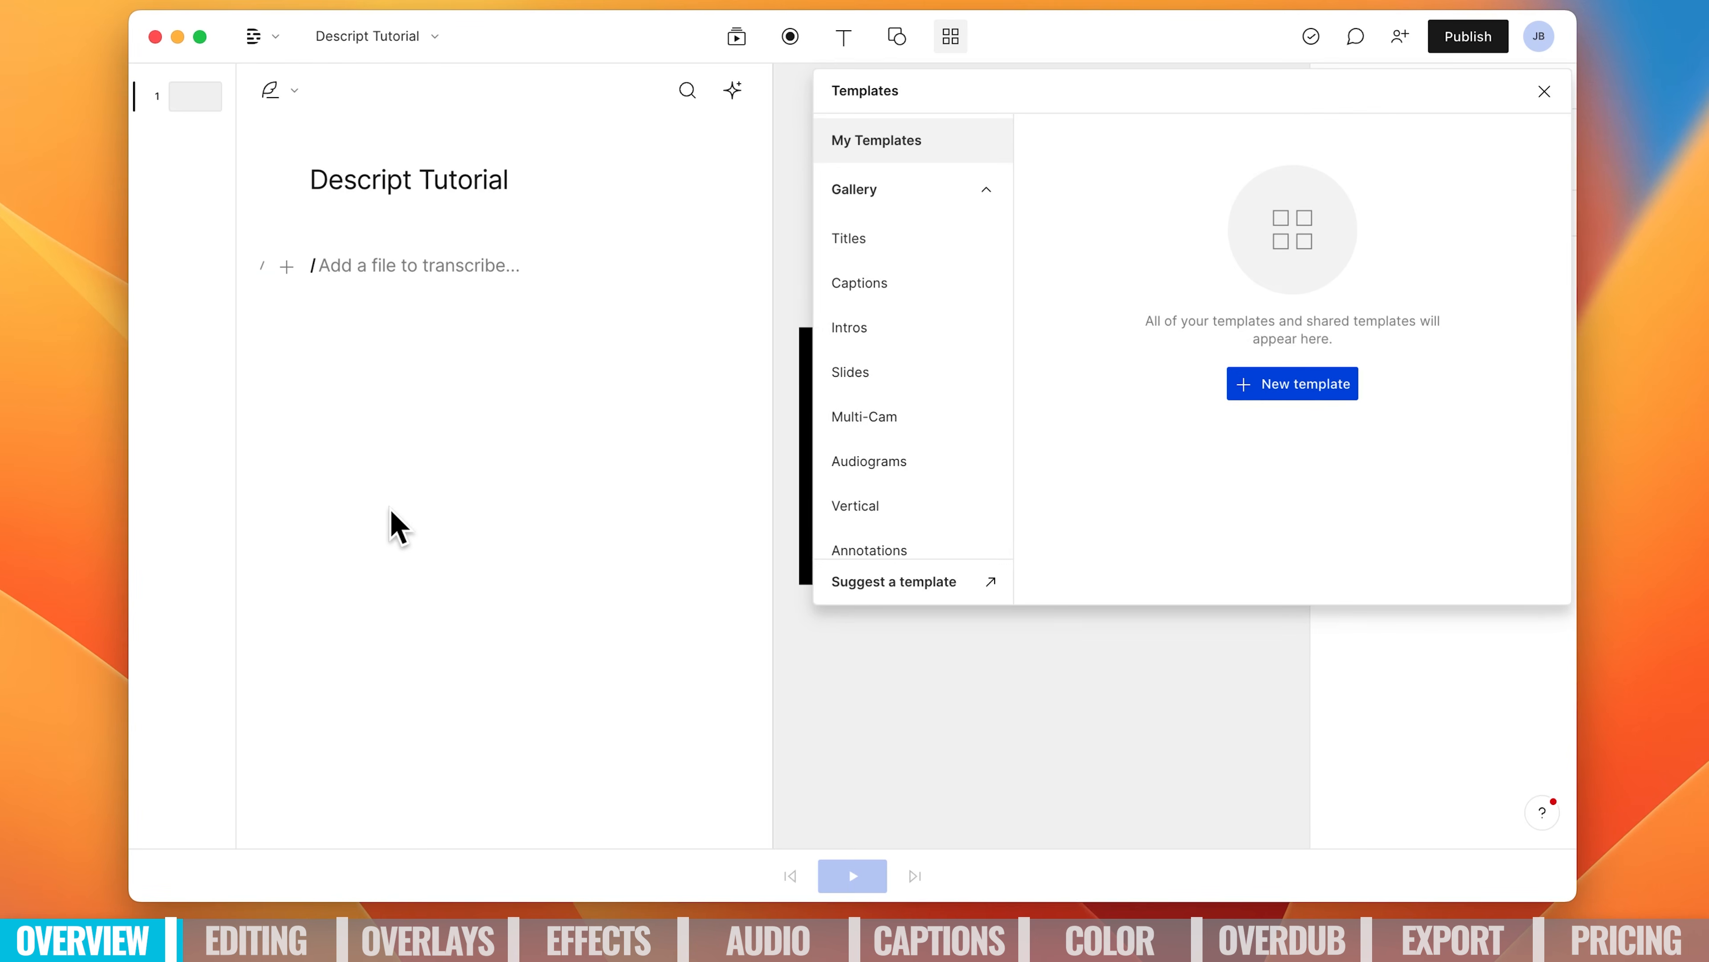
click(884, 239)
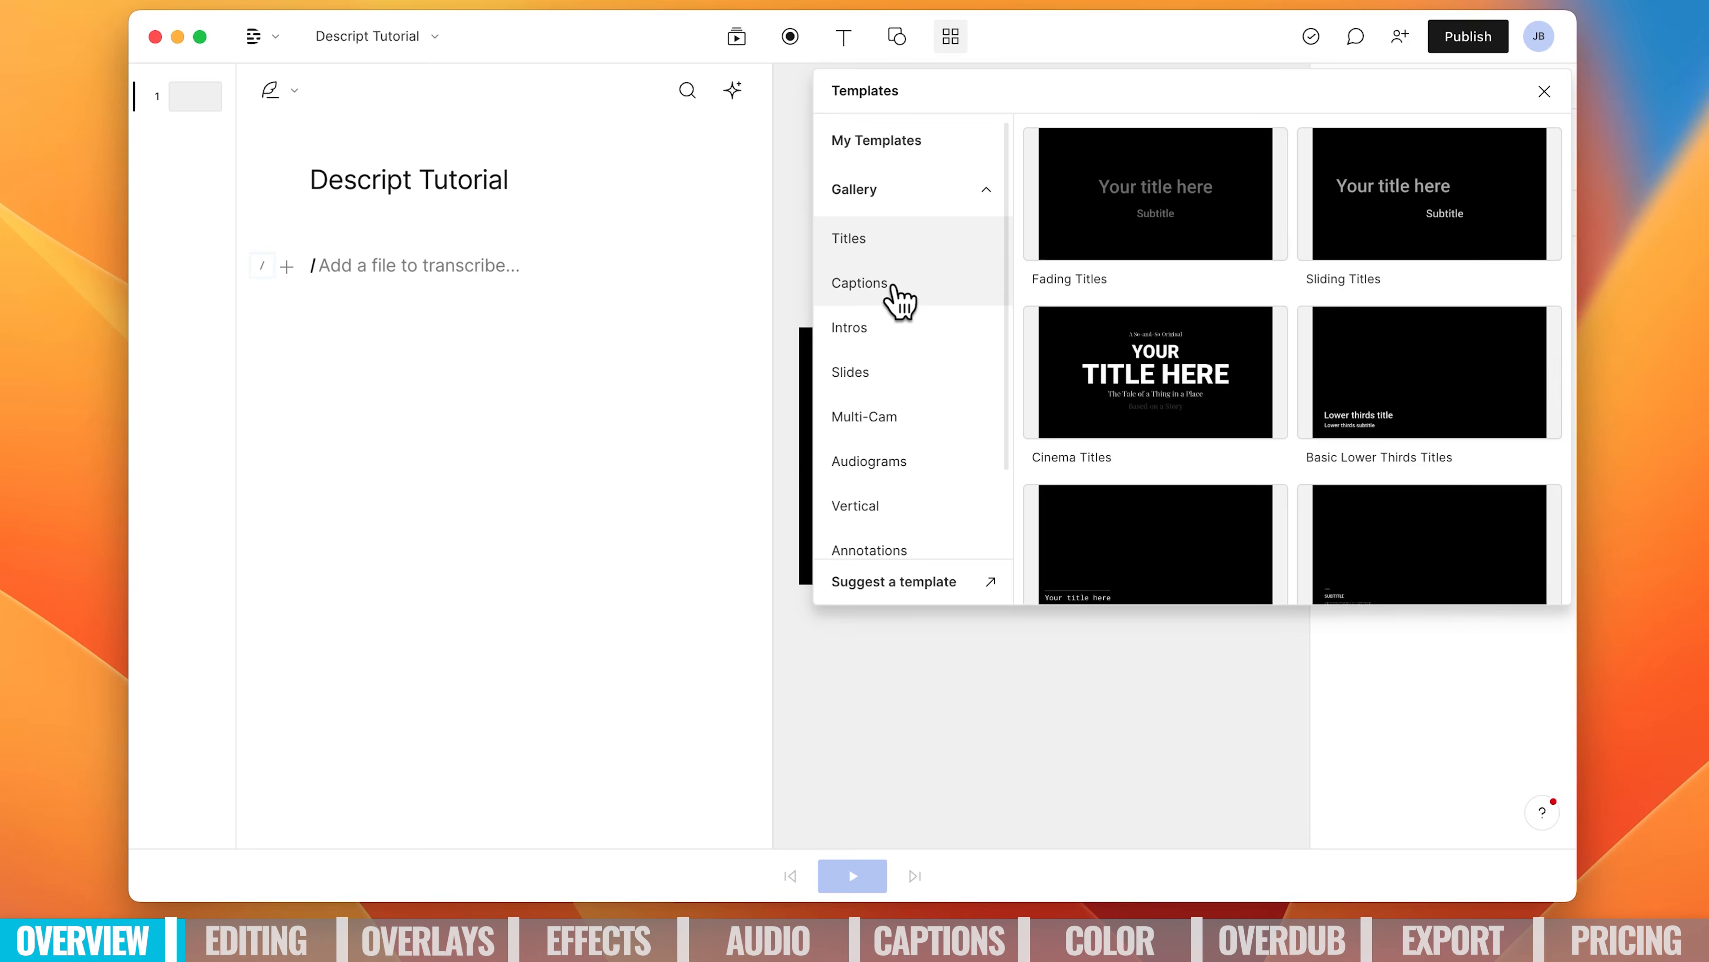
click(891, 283)
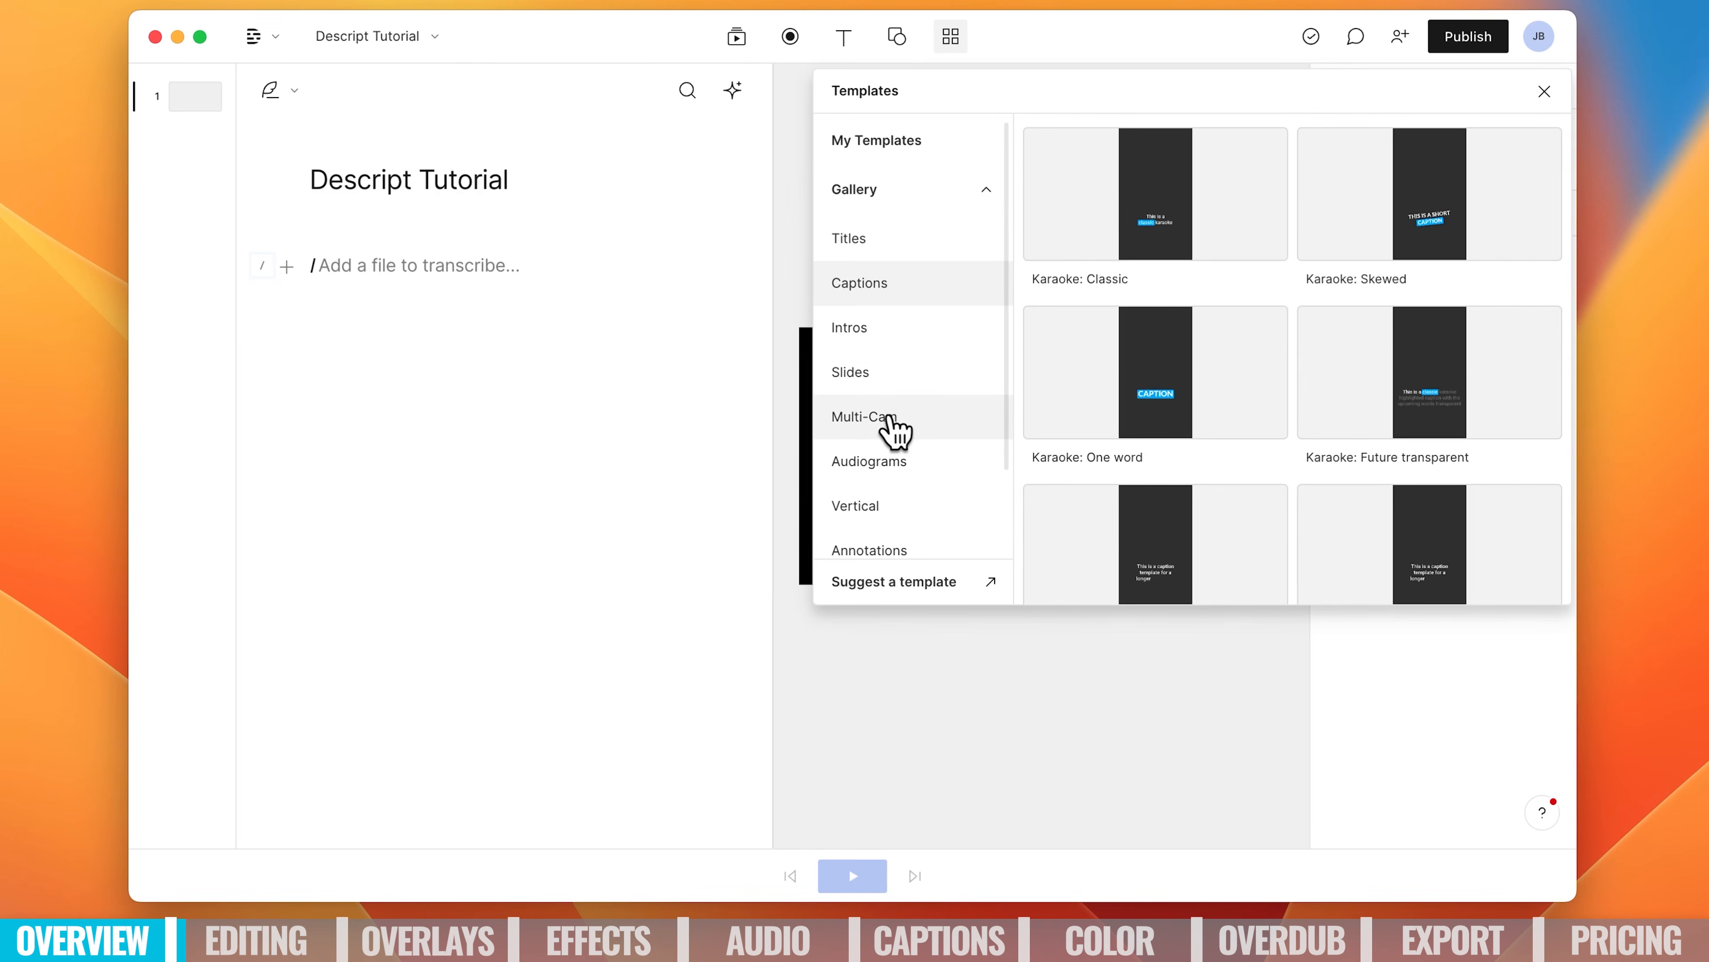
click(896, 425)
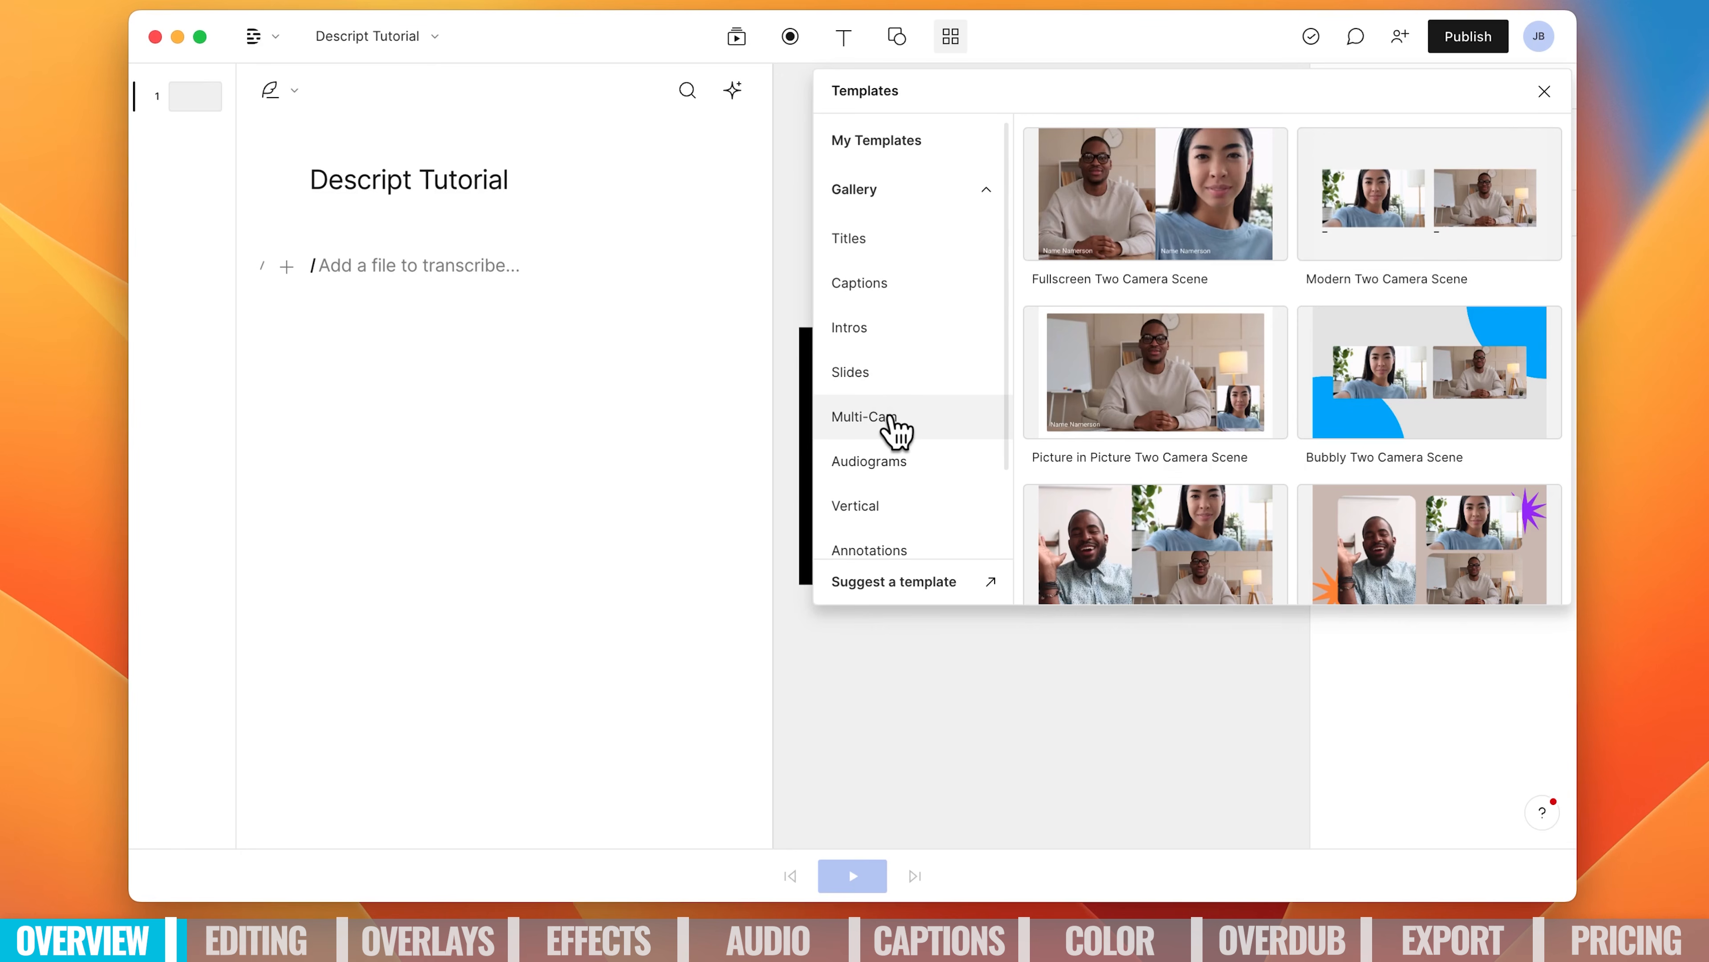
scroll(915, 460, down, 3)
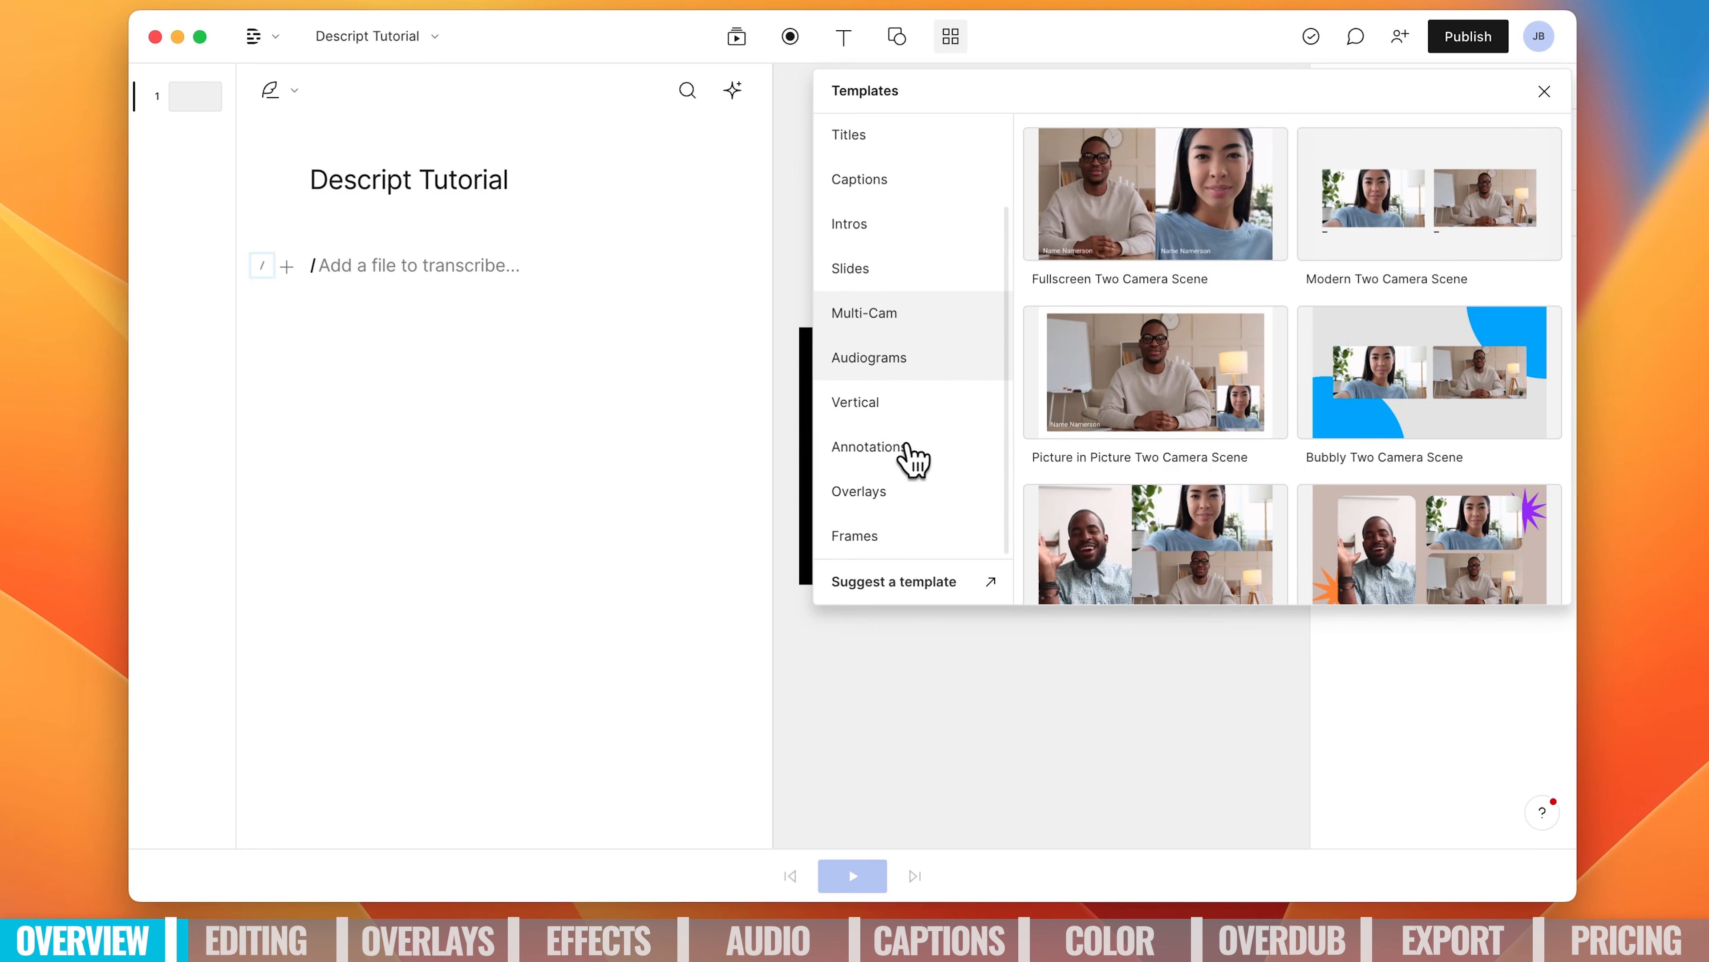
click(865, 491)
click(1546, 93)
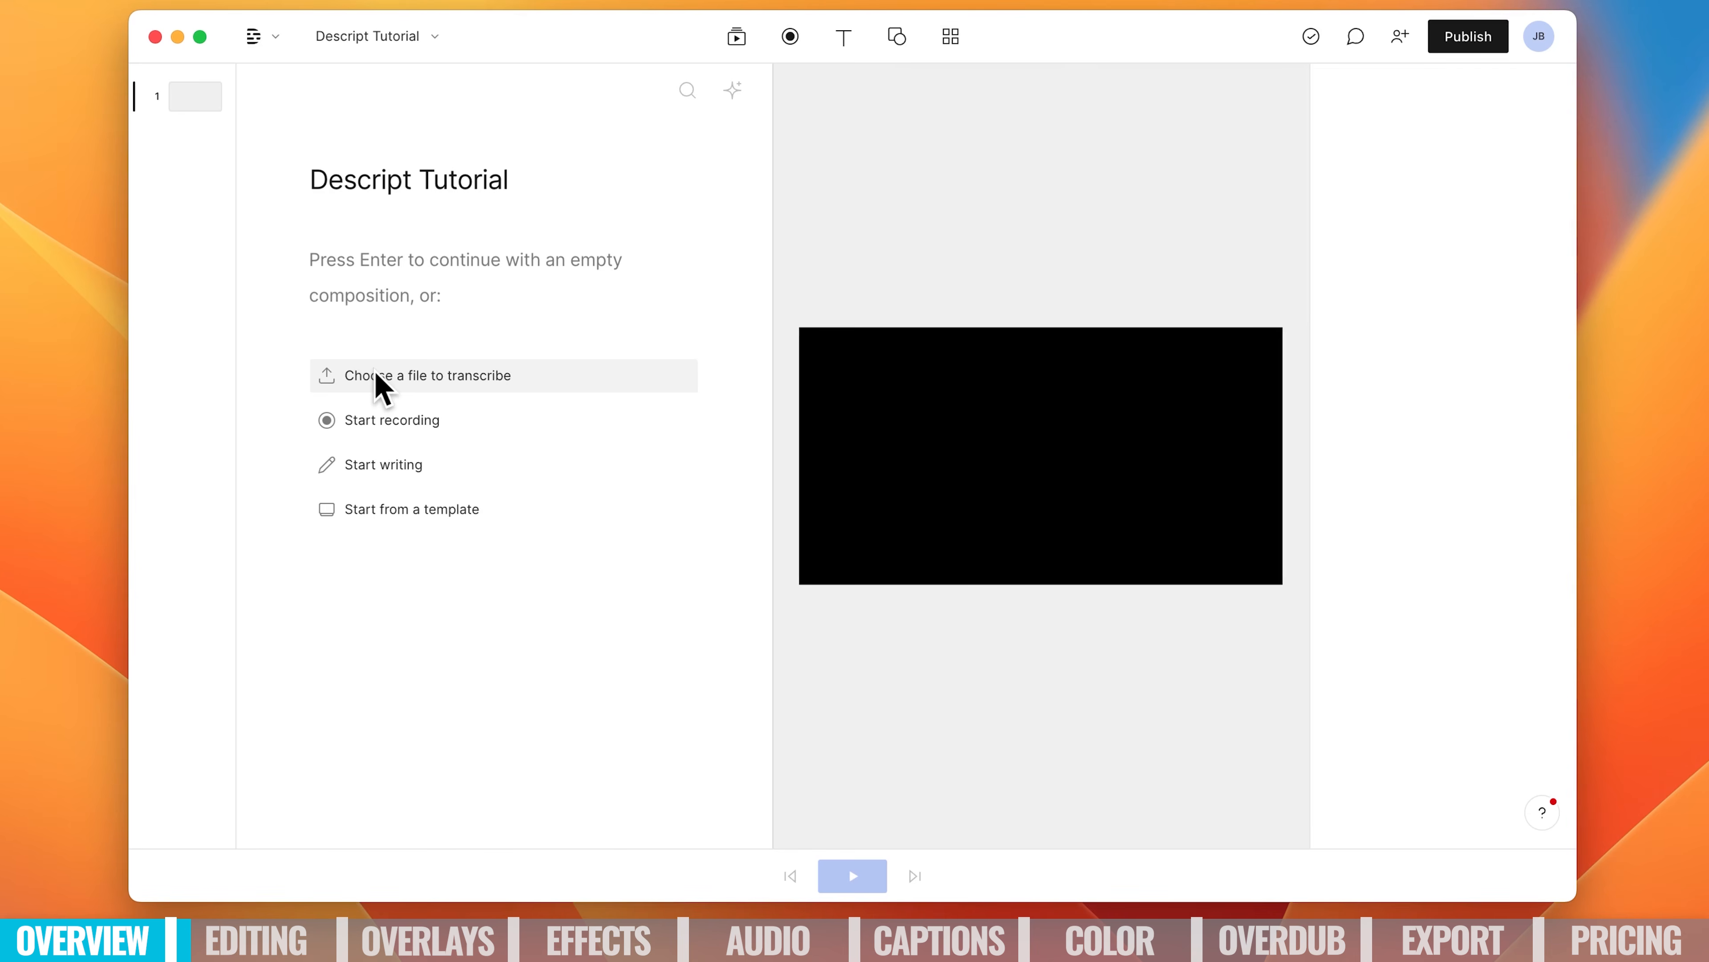
Import P1044354.MP4 from the Pictures folder and transcribe it with English as the transcription language.
click(445, 382)
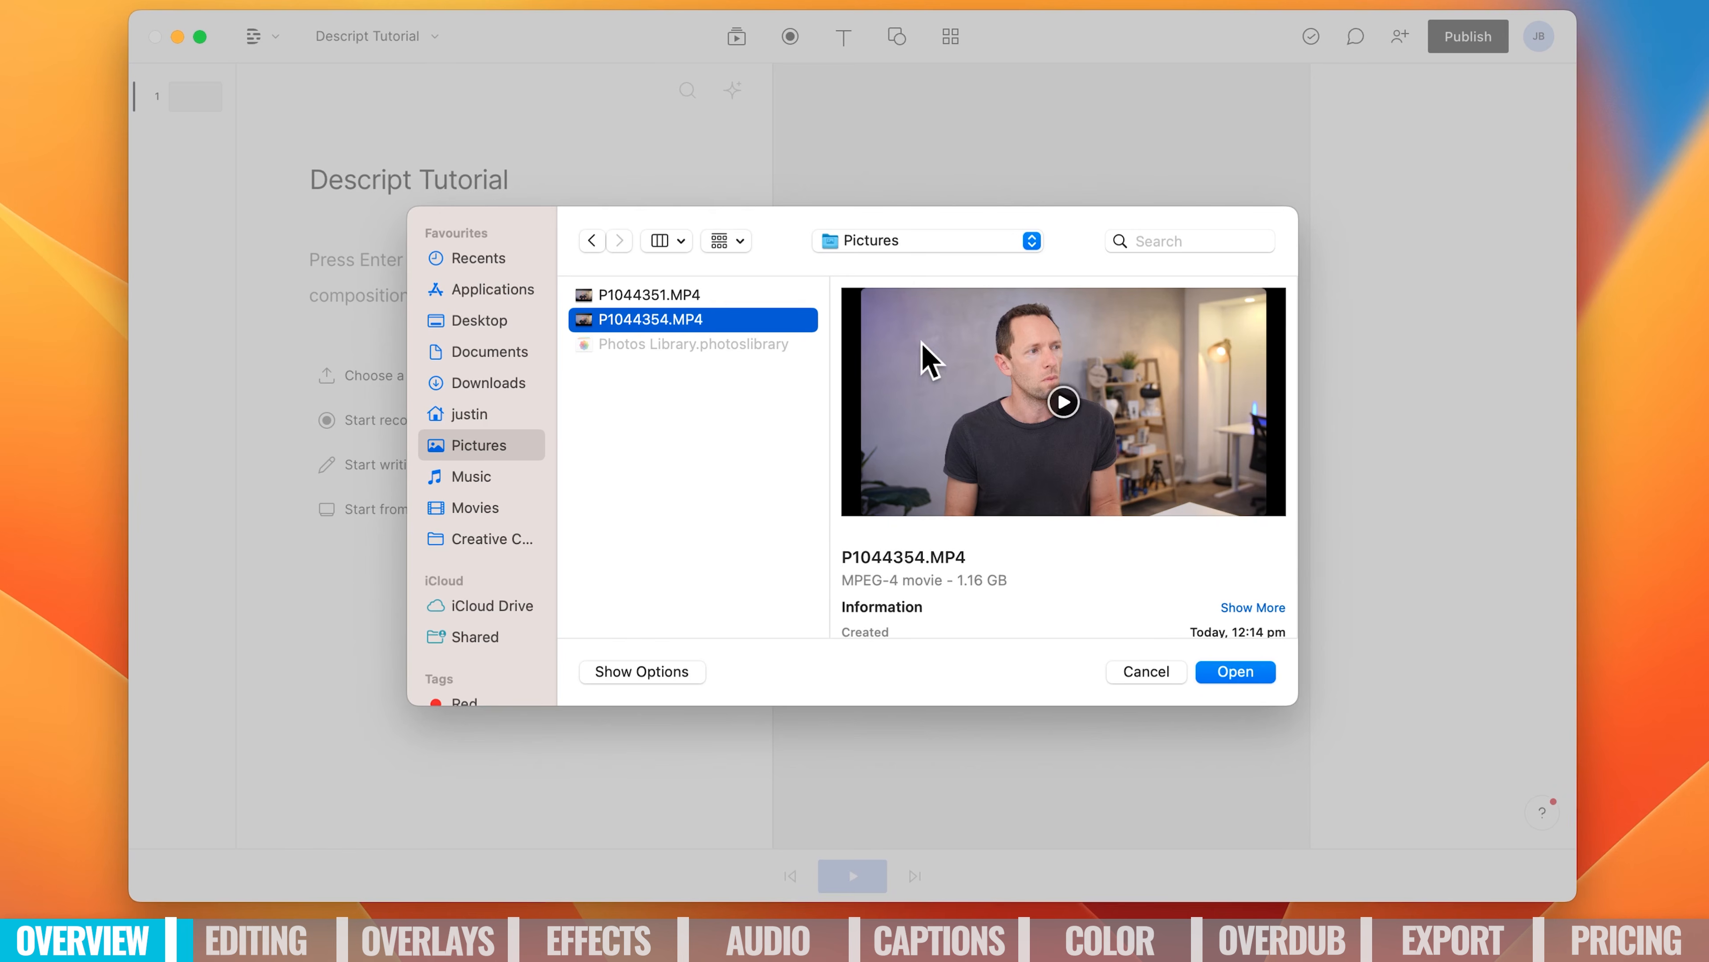
click(1236, 672)
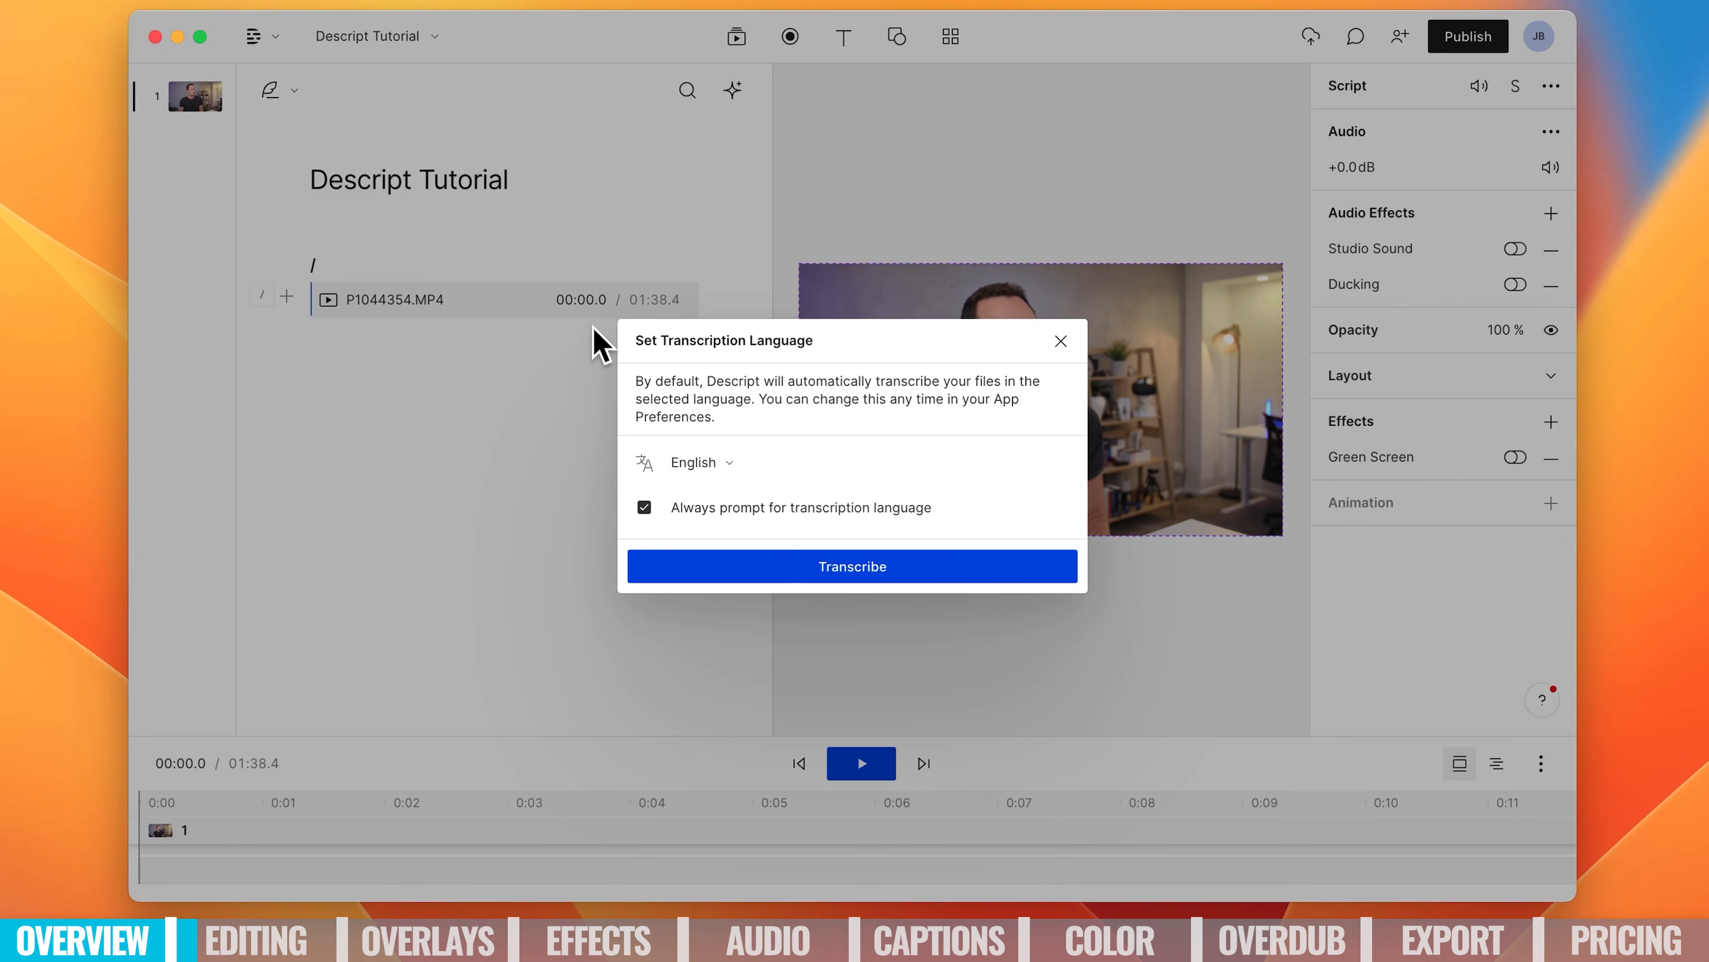
click(729, 463)
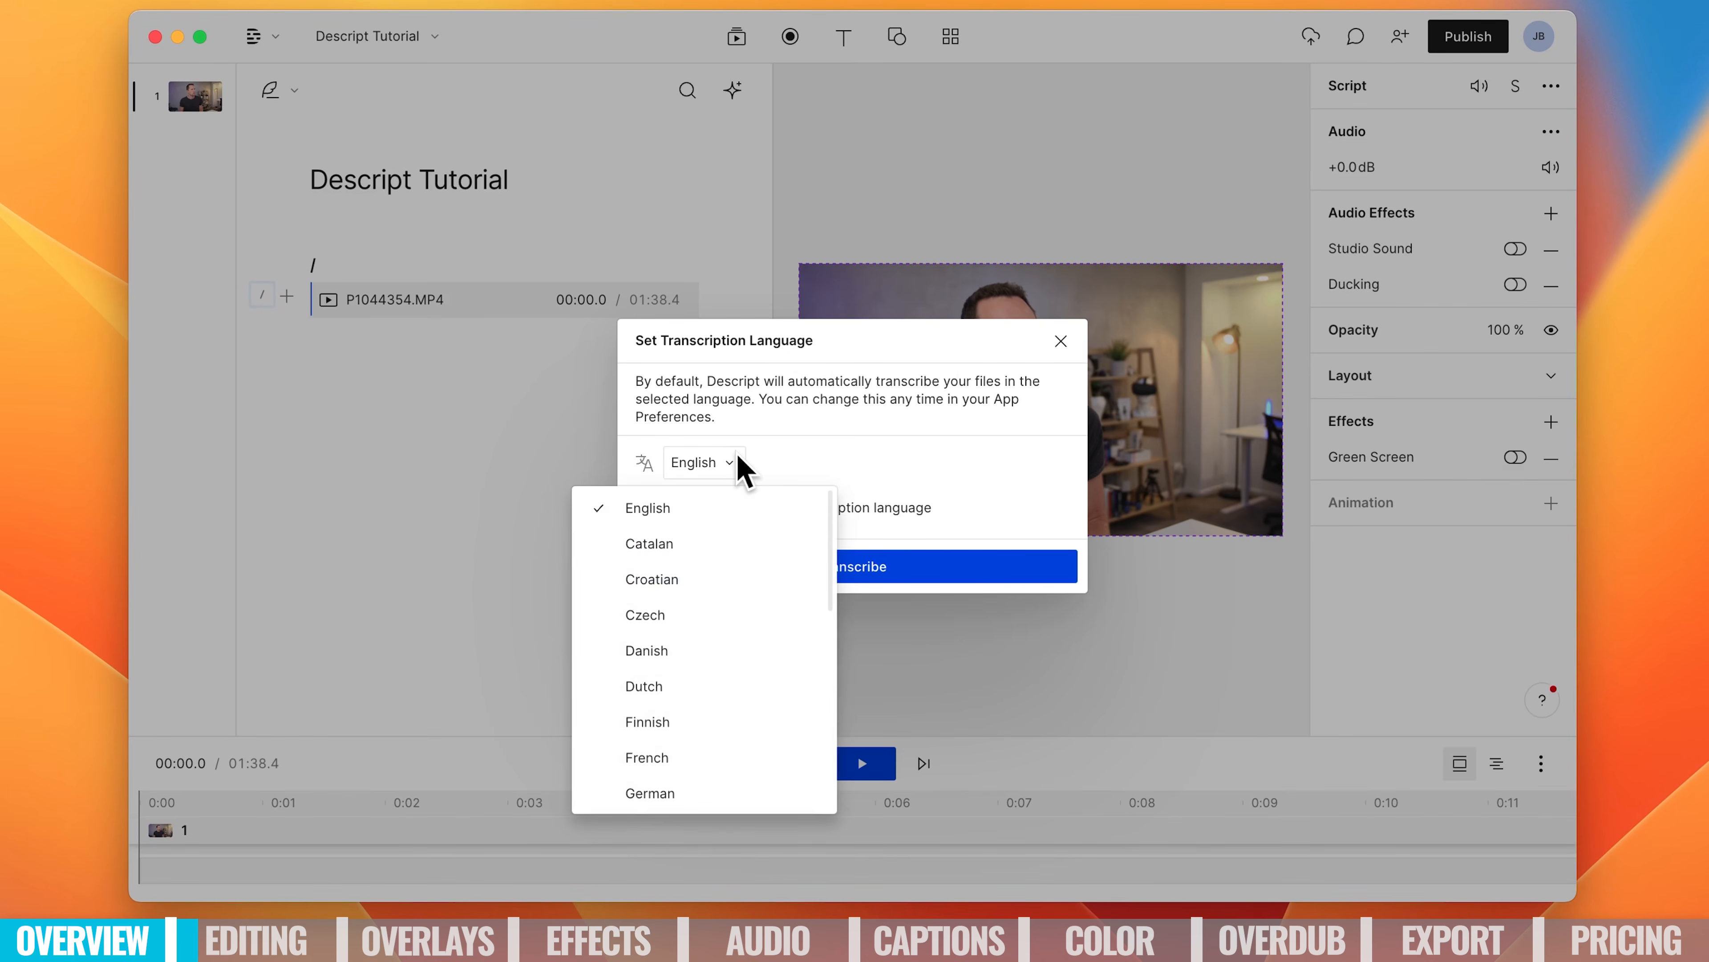
click(739, 458)
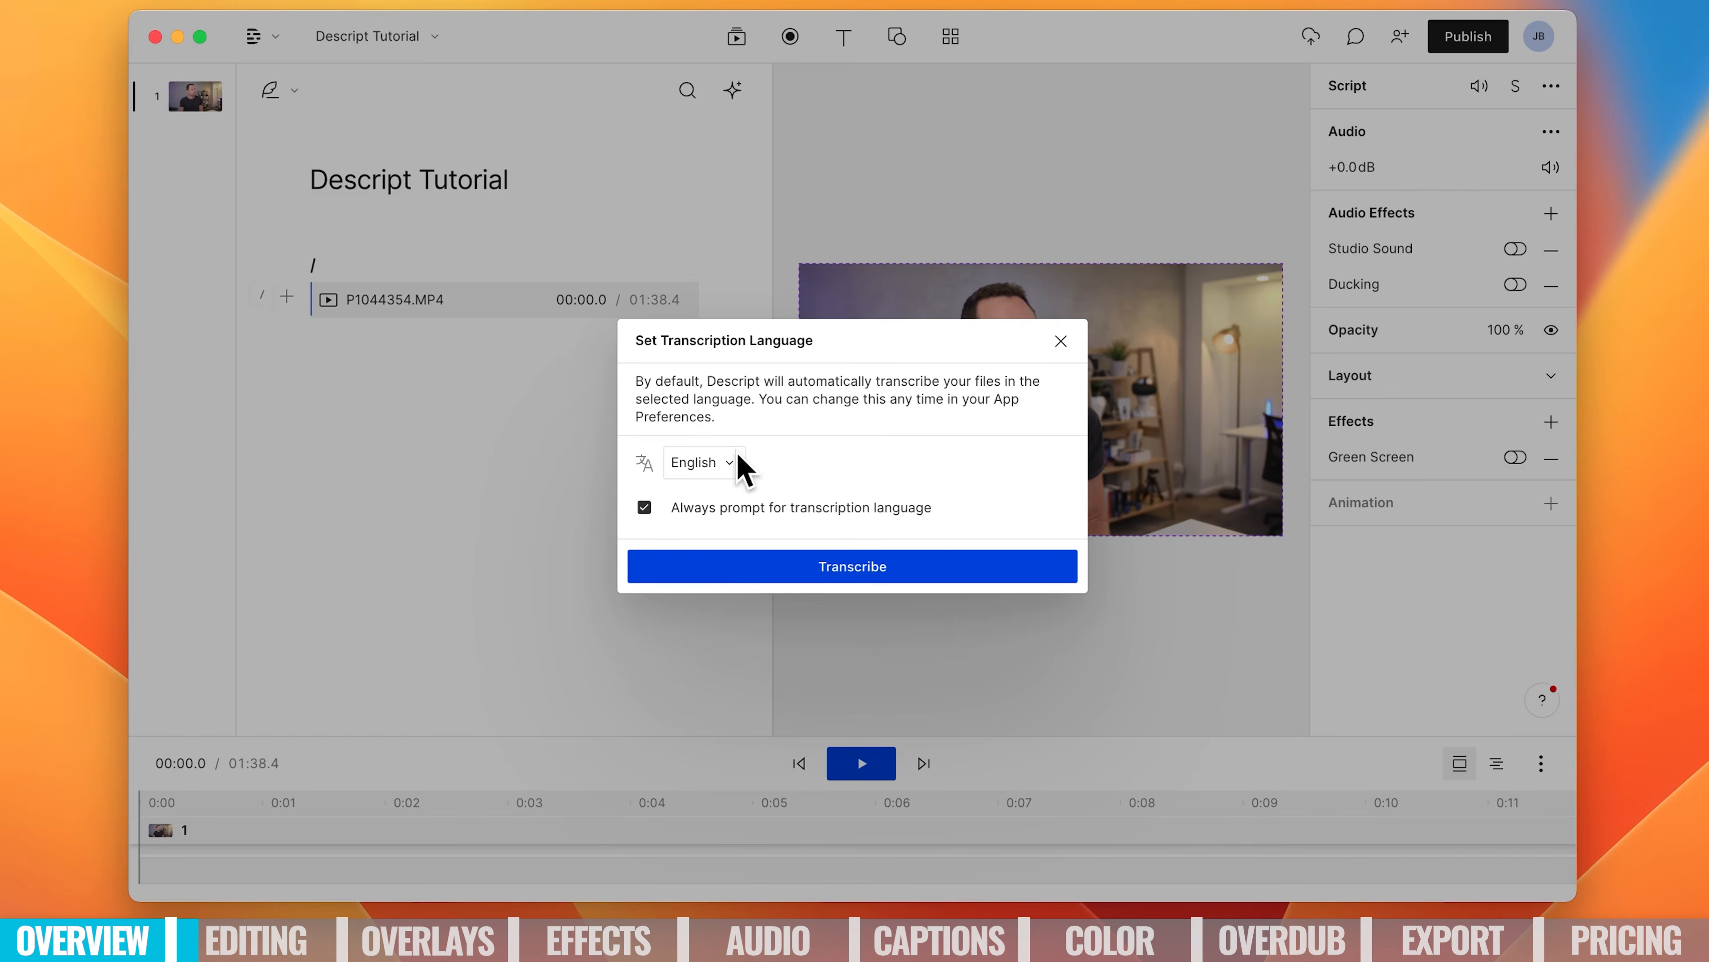
click(892, 569)
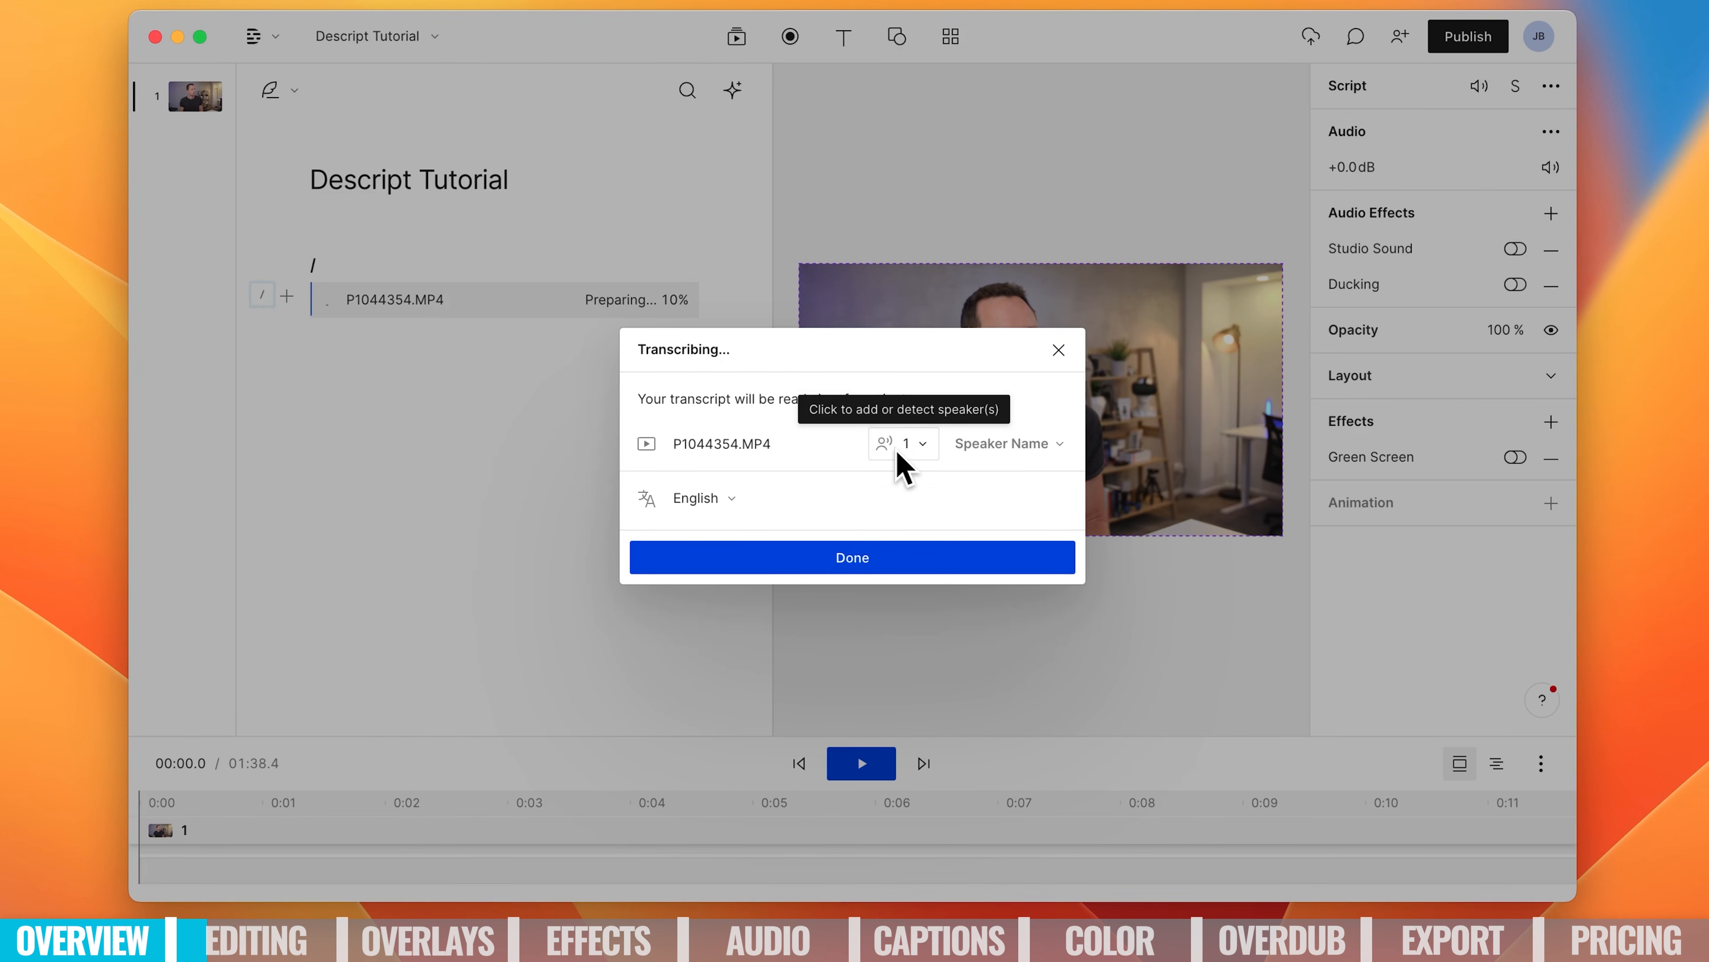
Enter the speaker's first name for the P1044354.MP4 transcript and finish the transcription setup.
click(997, 445)
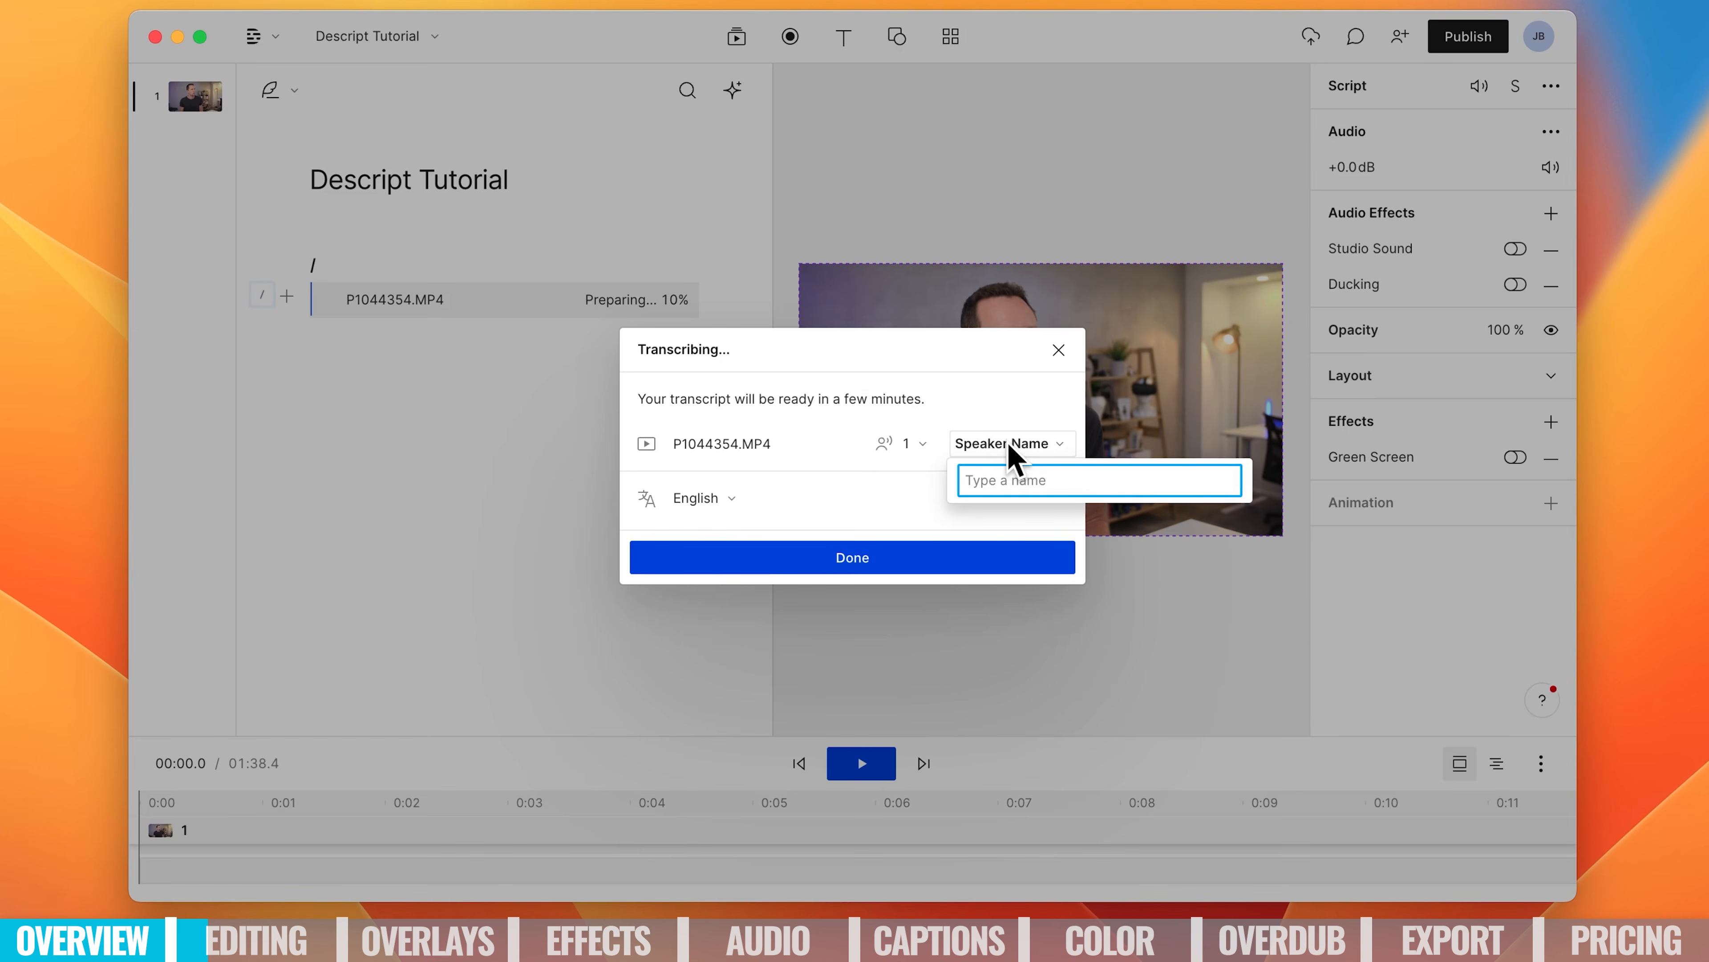
text(Justin)
click(1024, 532)
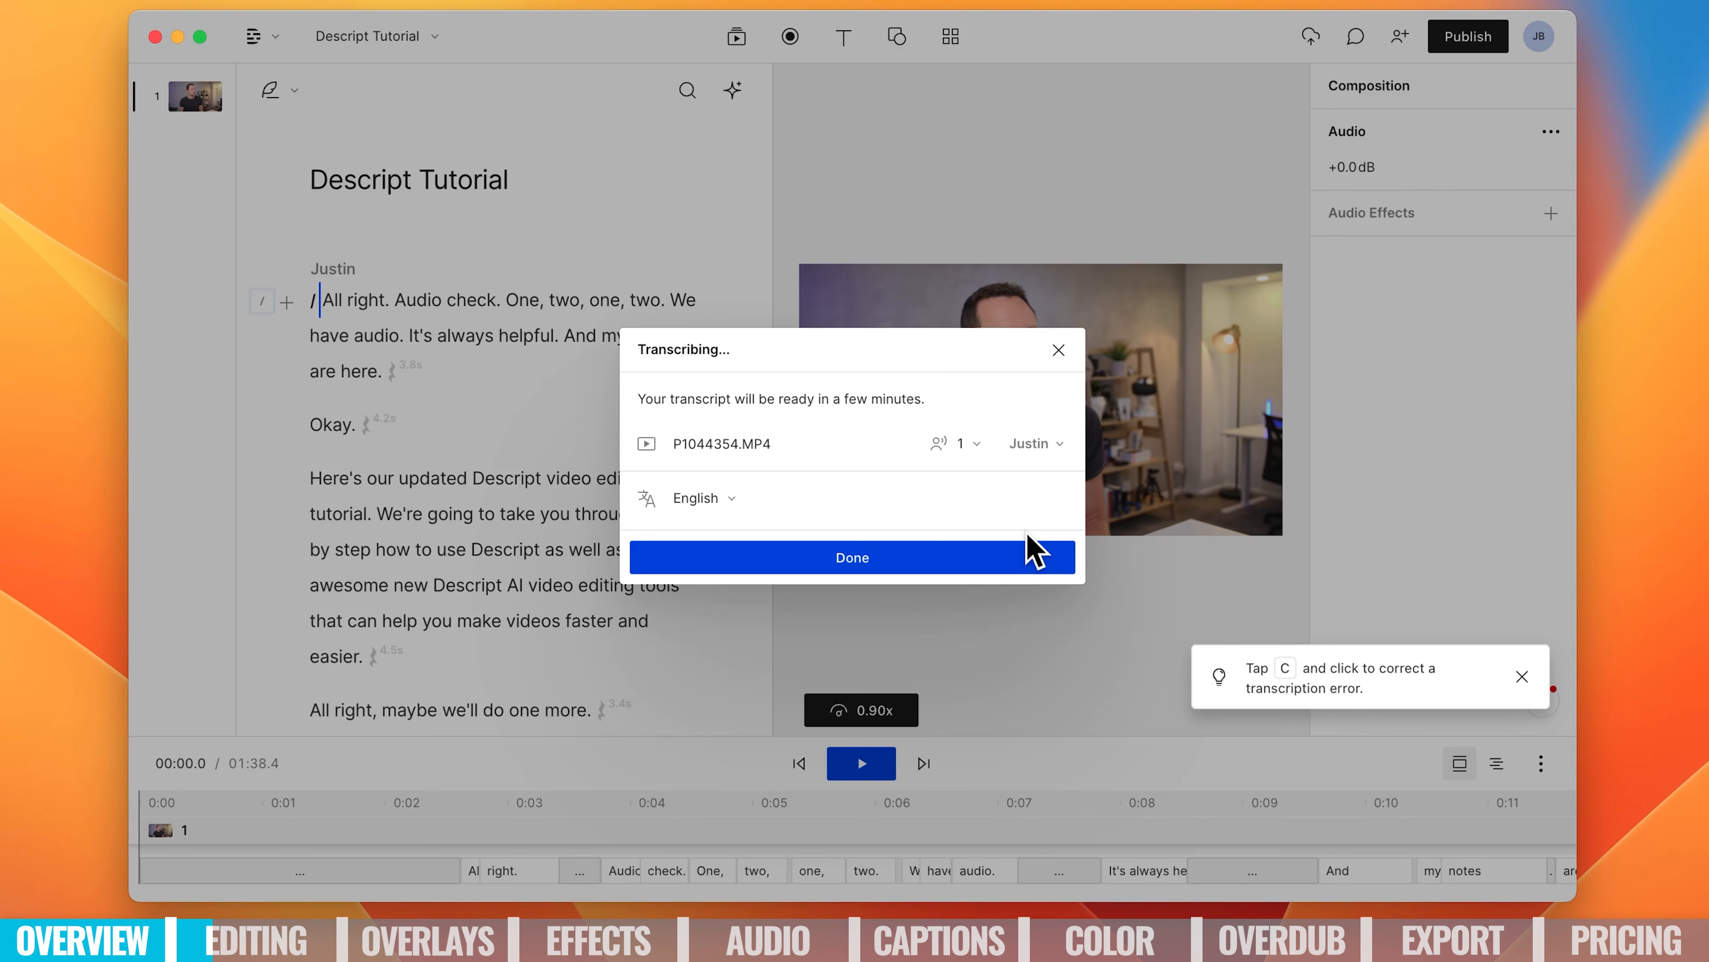
click(899, 565)
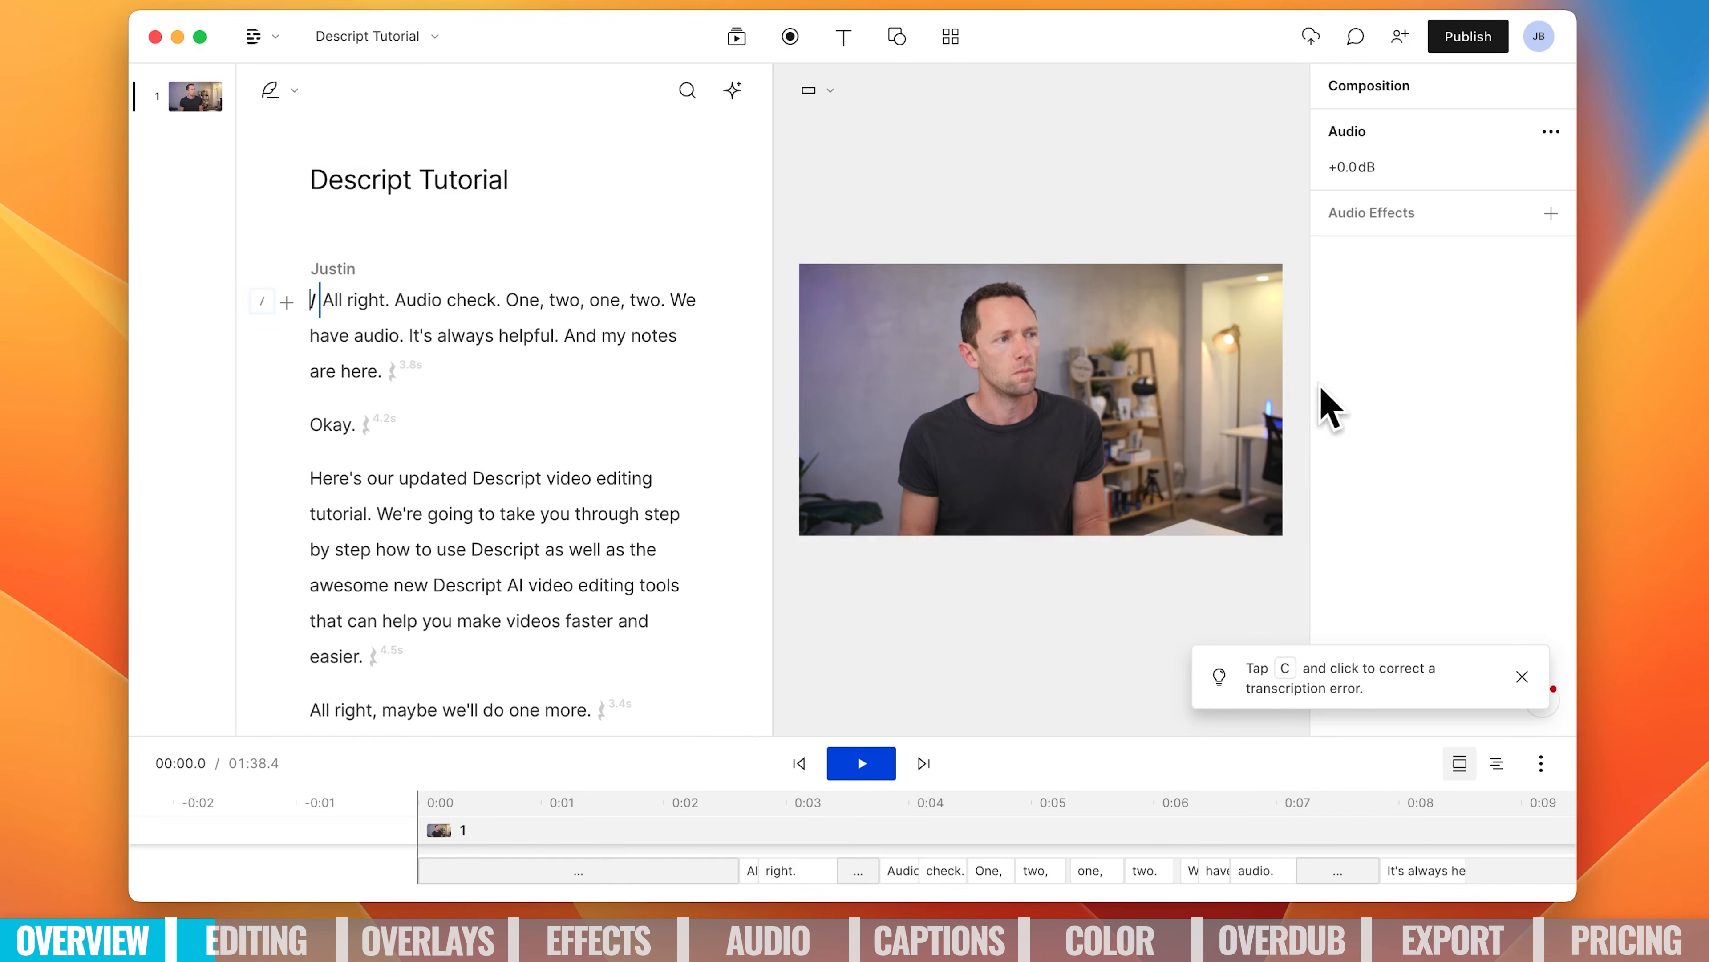
Skim the finished transcript, and move and enlarge the editor window to fill the desktop.
scroll(428, 536, down, 3)
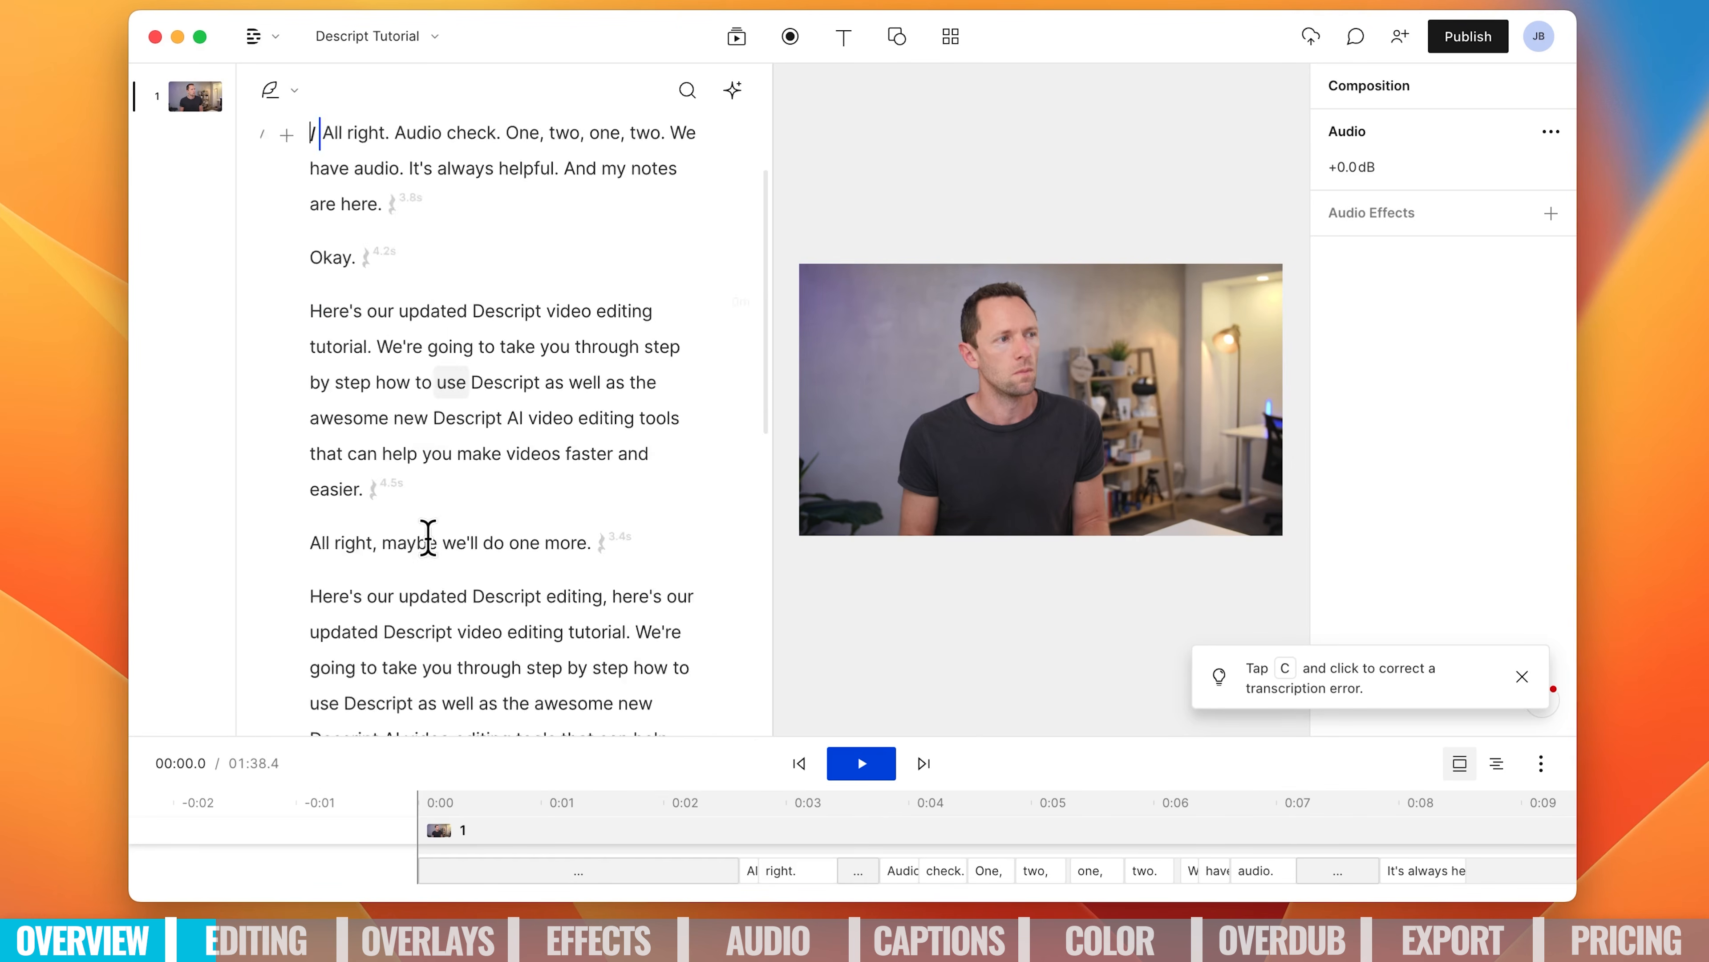
scroll(429, 537, down, 10)
scroll(428, 535, up, 15)
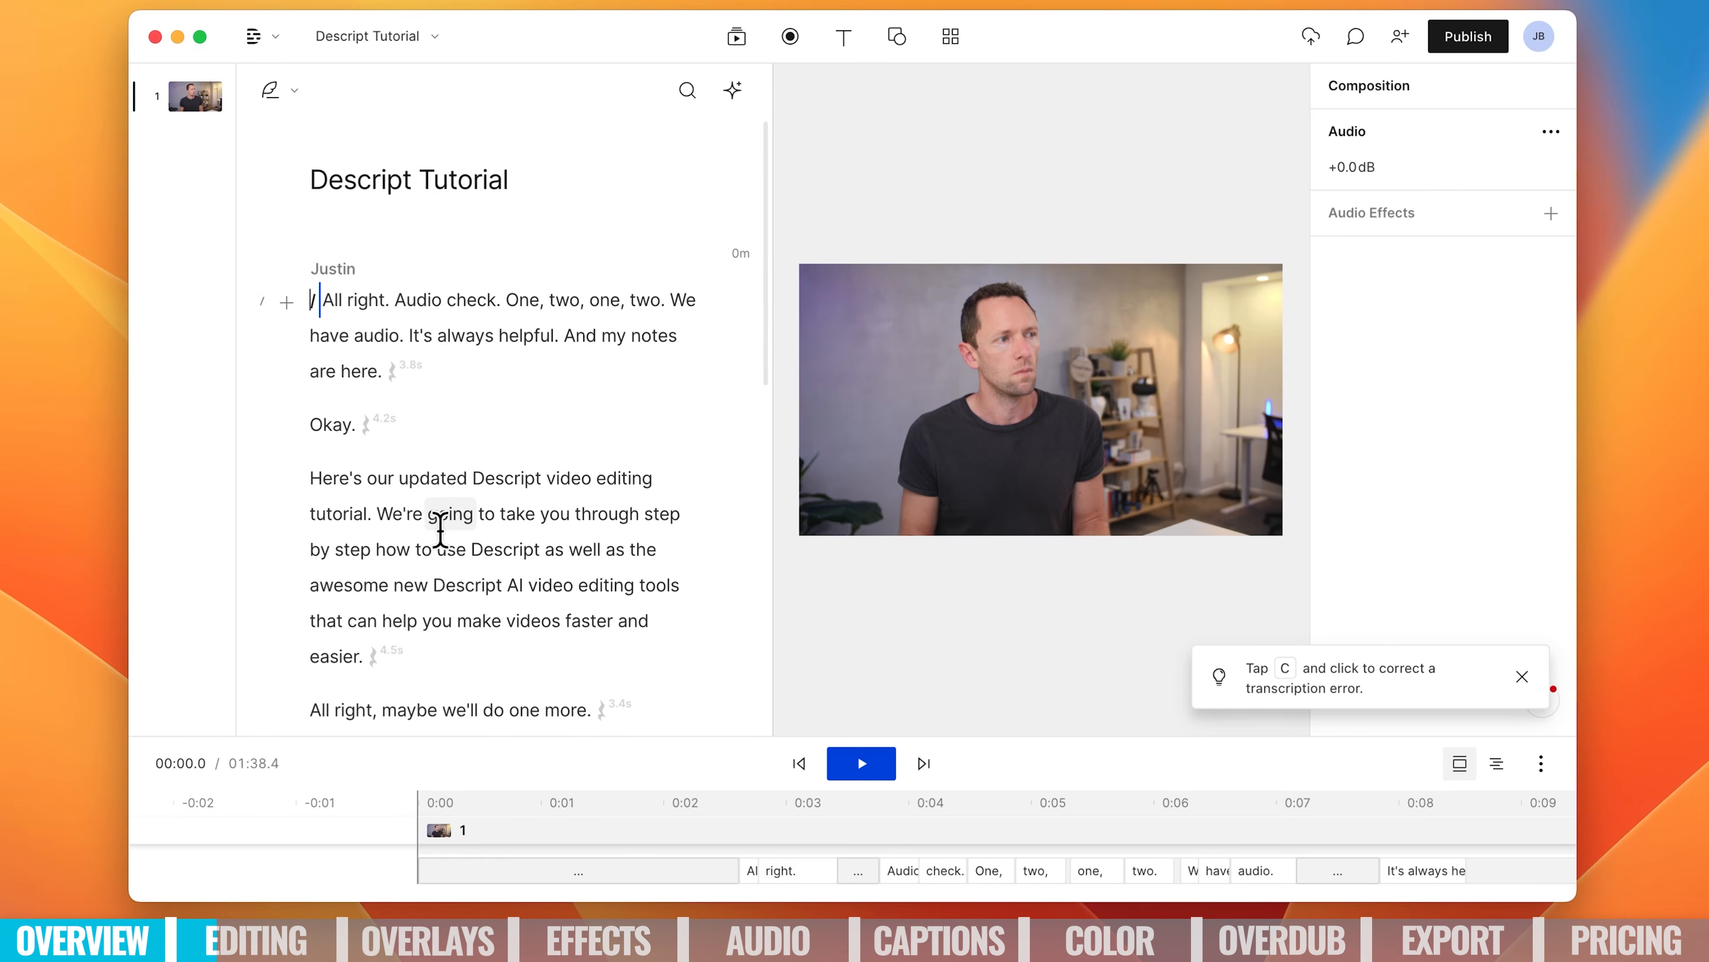
drag(130, 14, 0, 0)
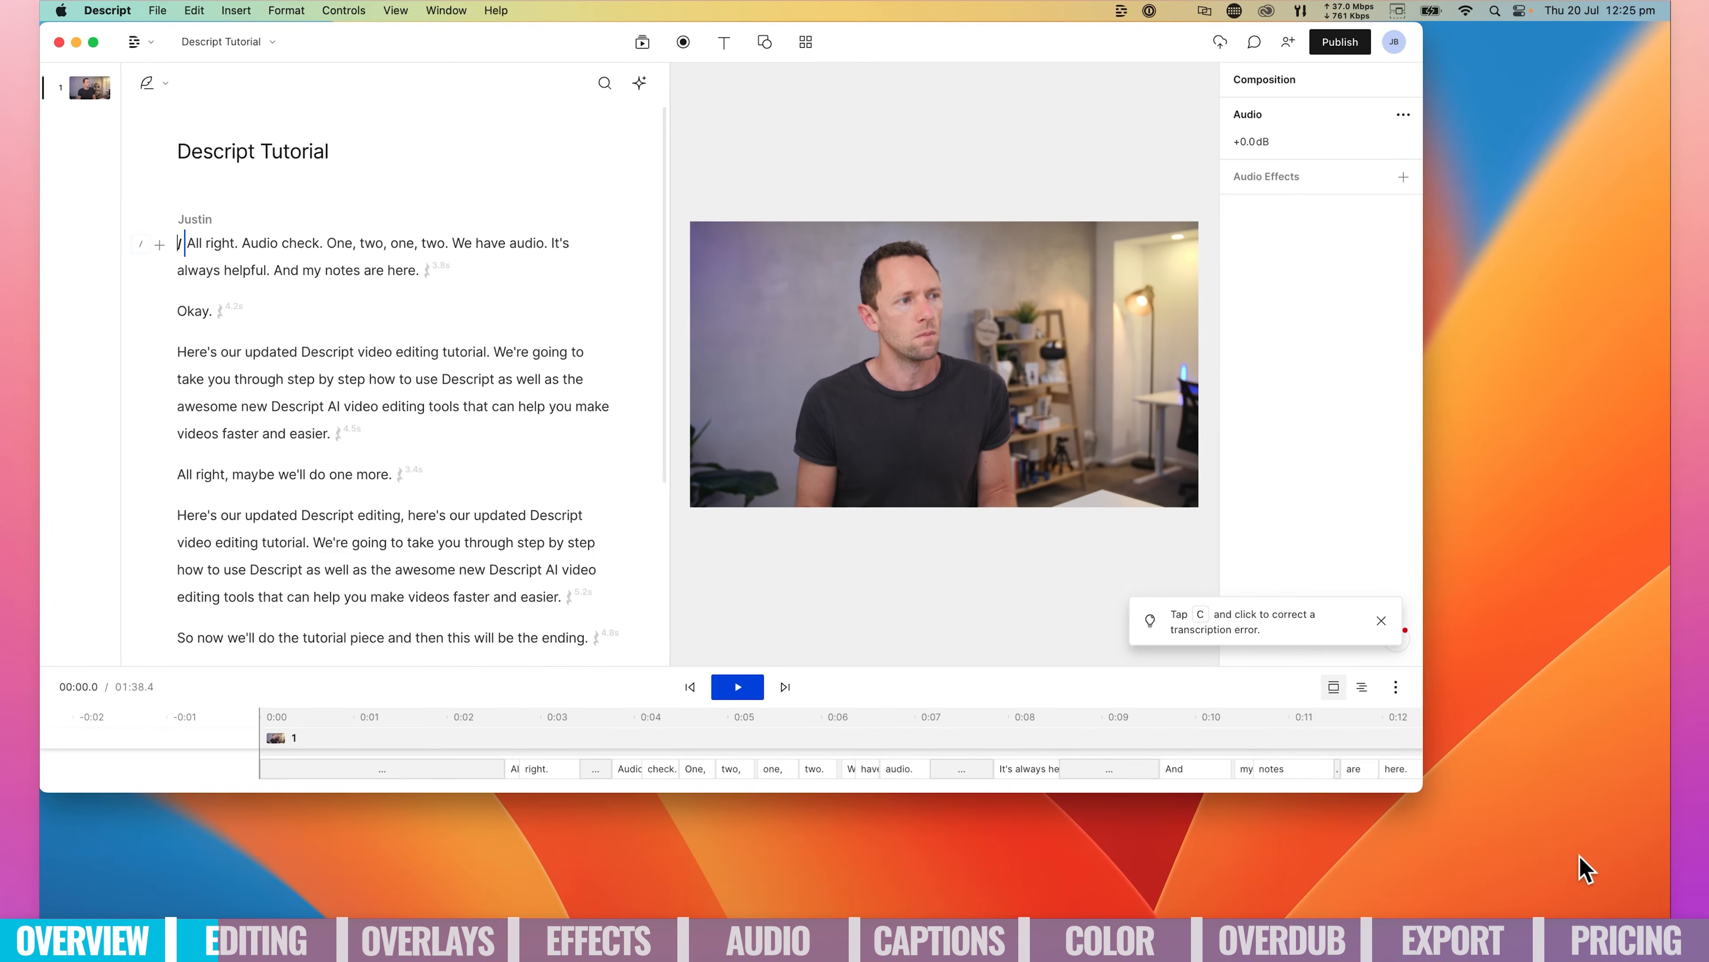
drag(1412, 787, 1669, 915)
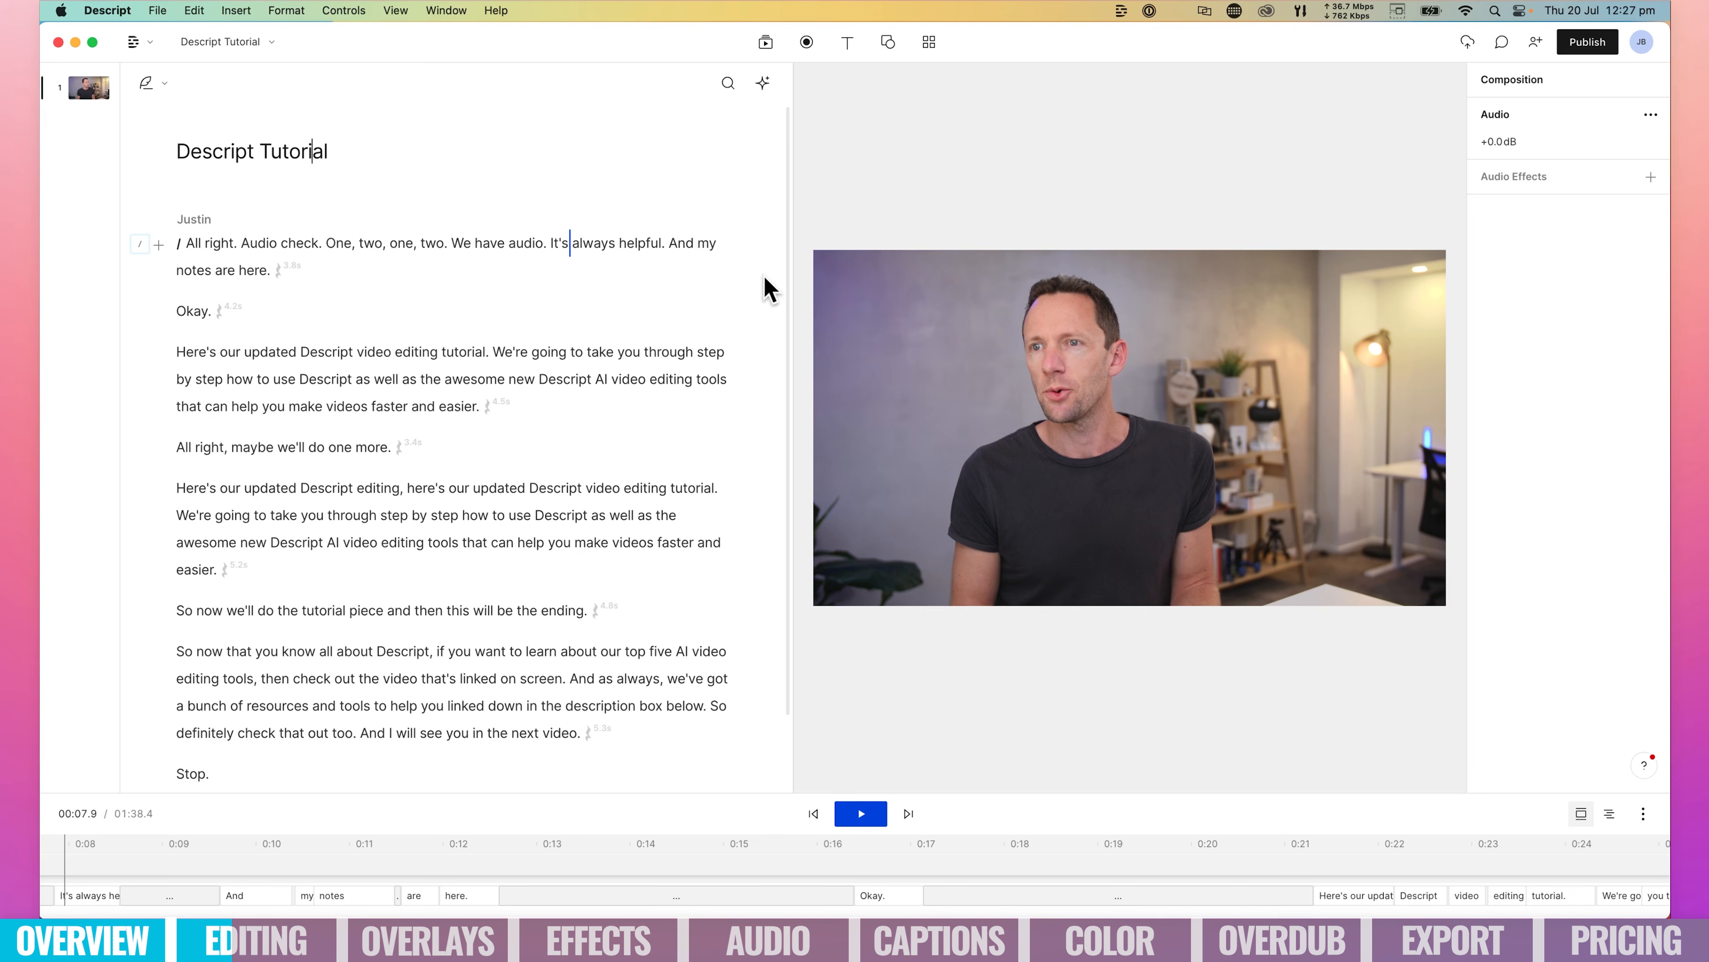
Try the Square 1:1 and Portrait 9:16 aspect ratios on the composition.
click(899, 242)
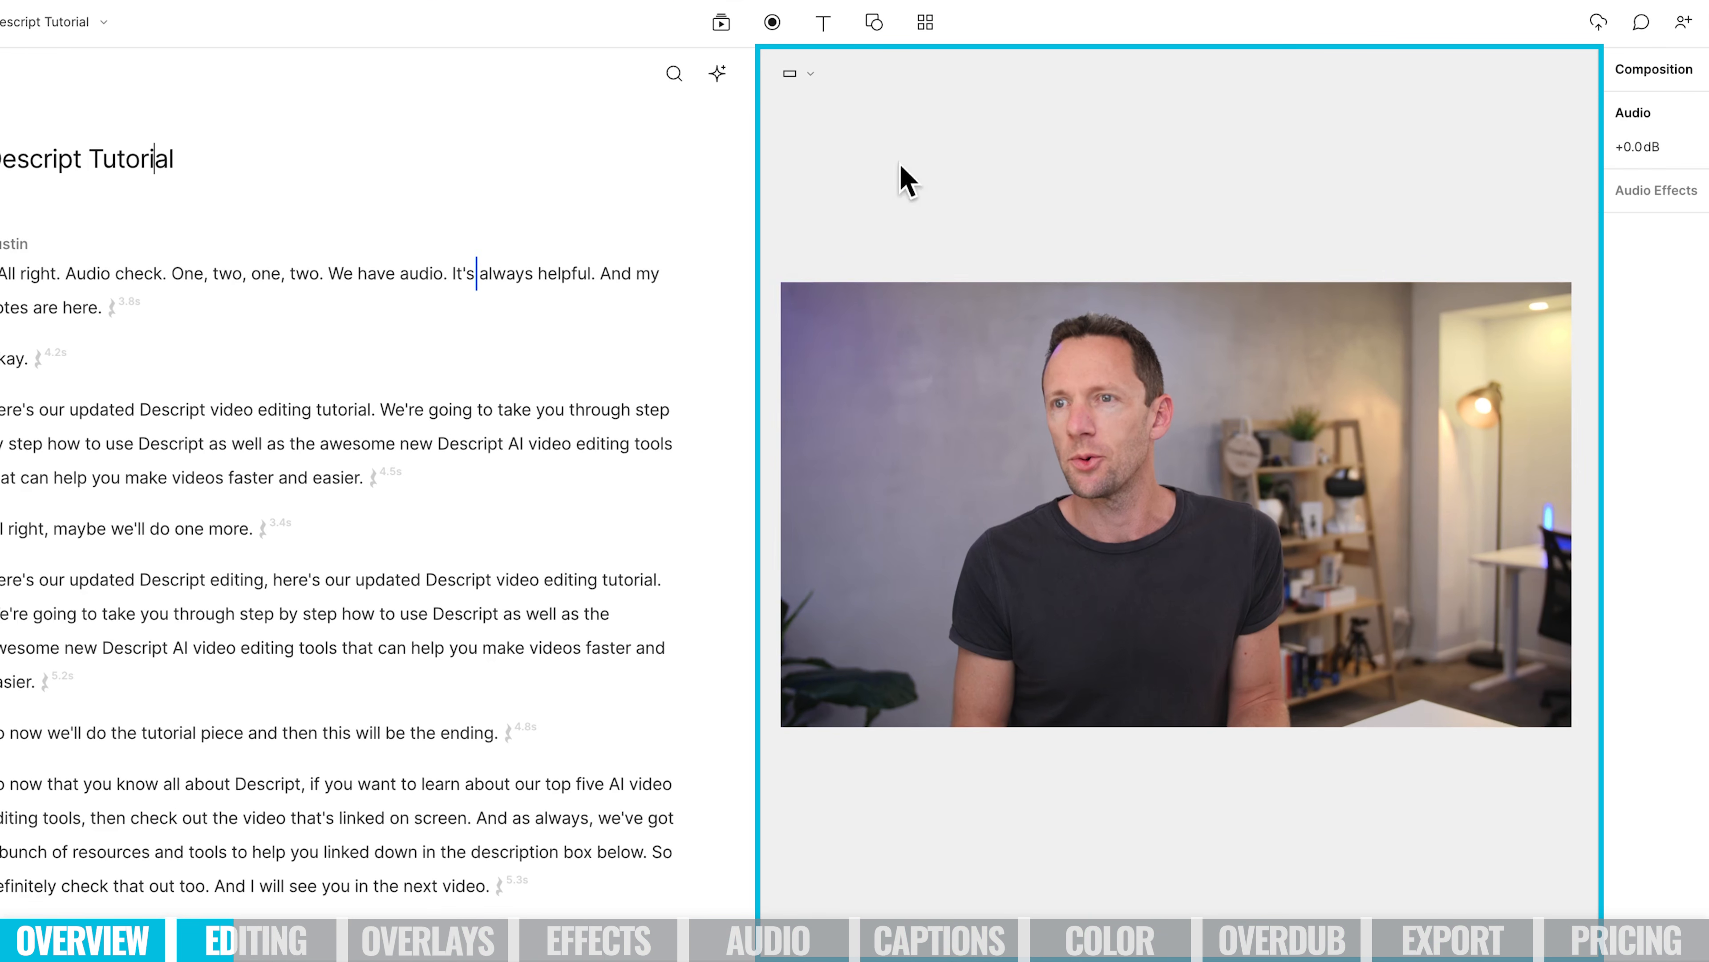
click(815, 86)
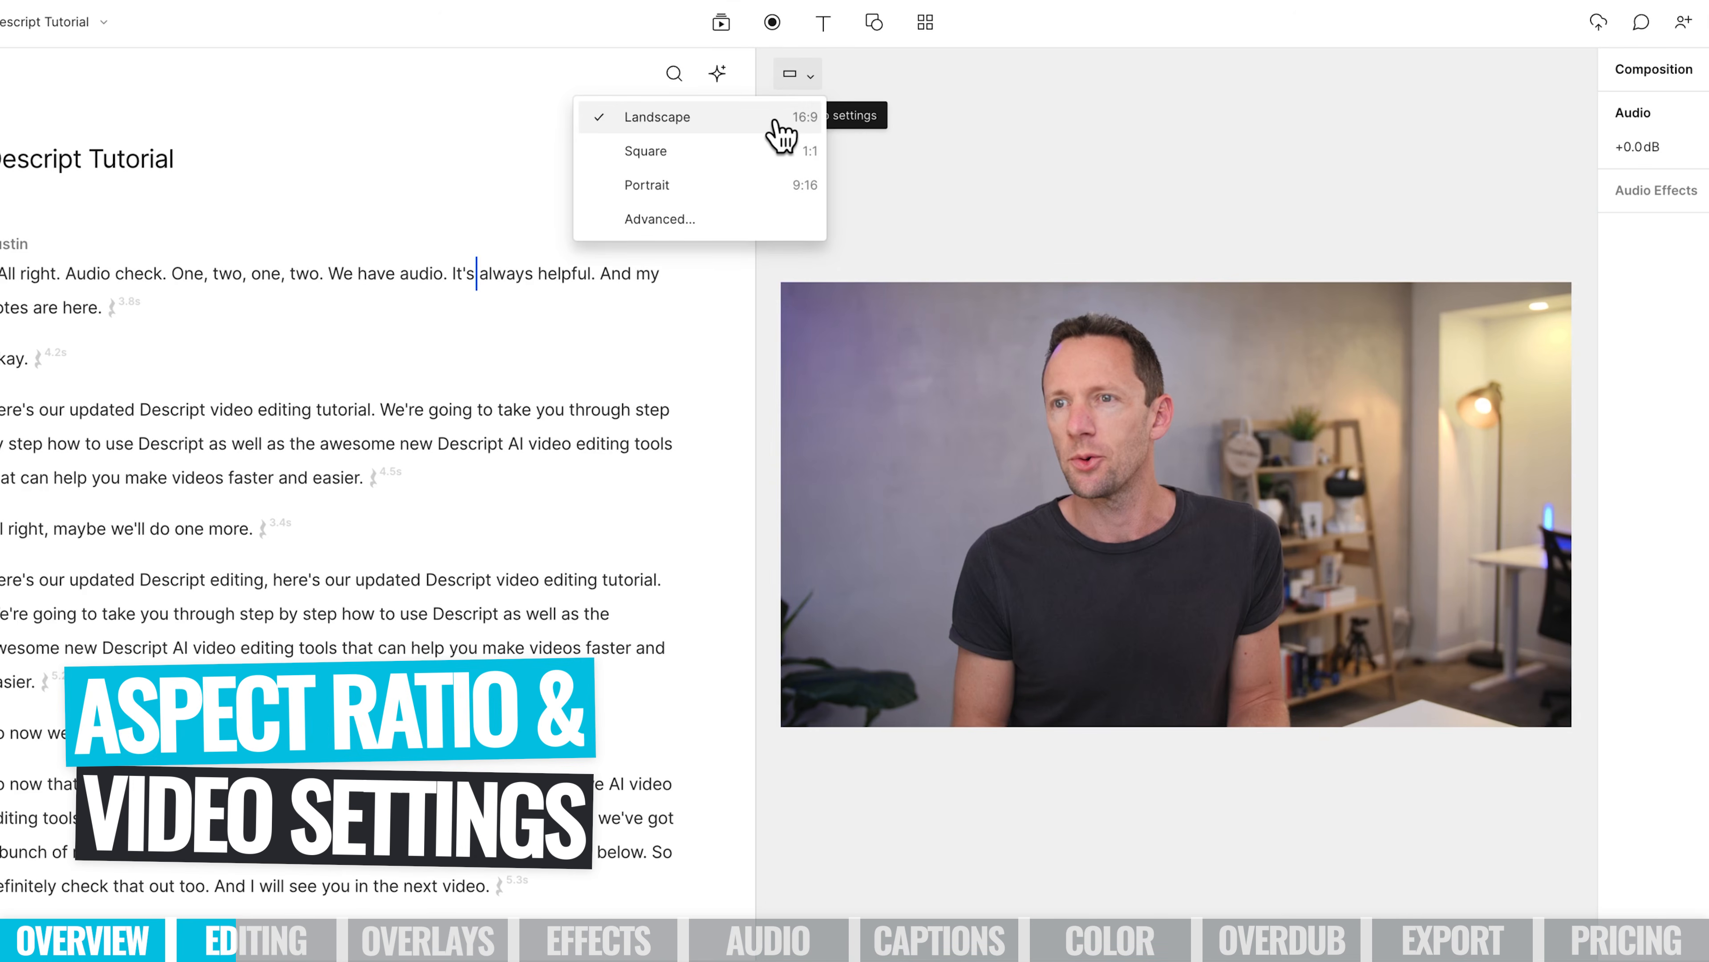
click(782, 161)
click(811, 77)
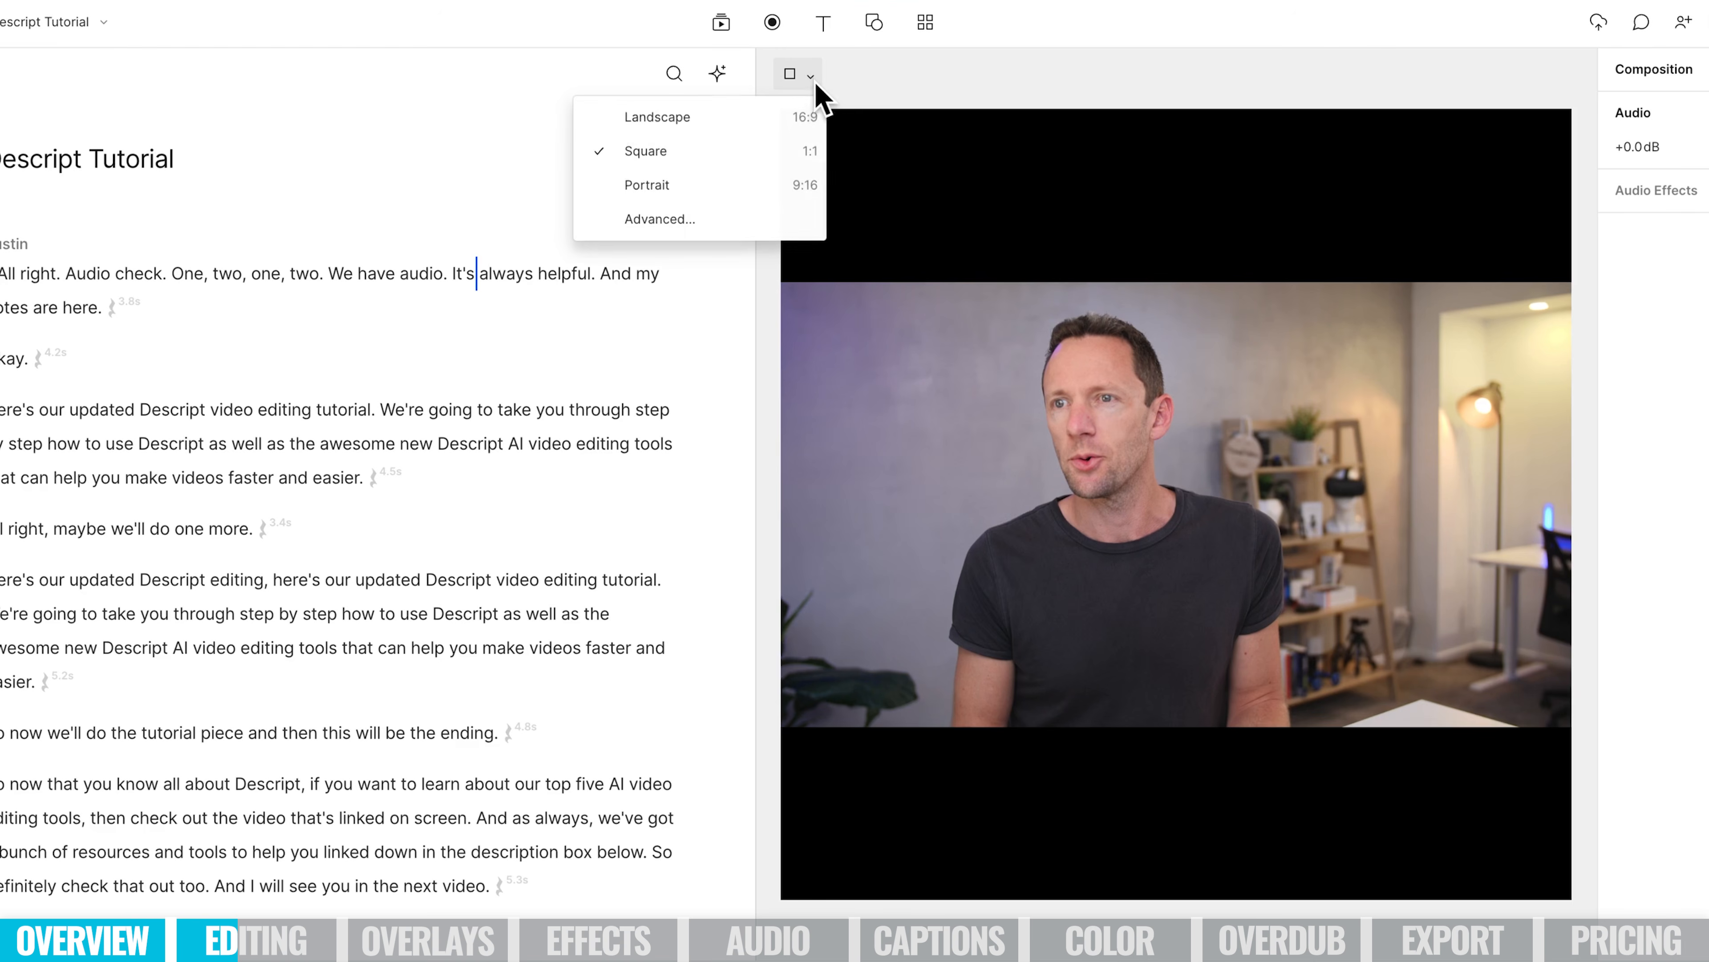
click(779, 188)
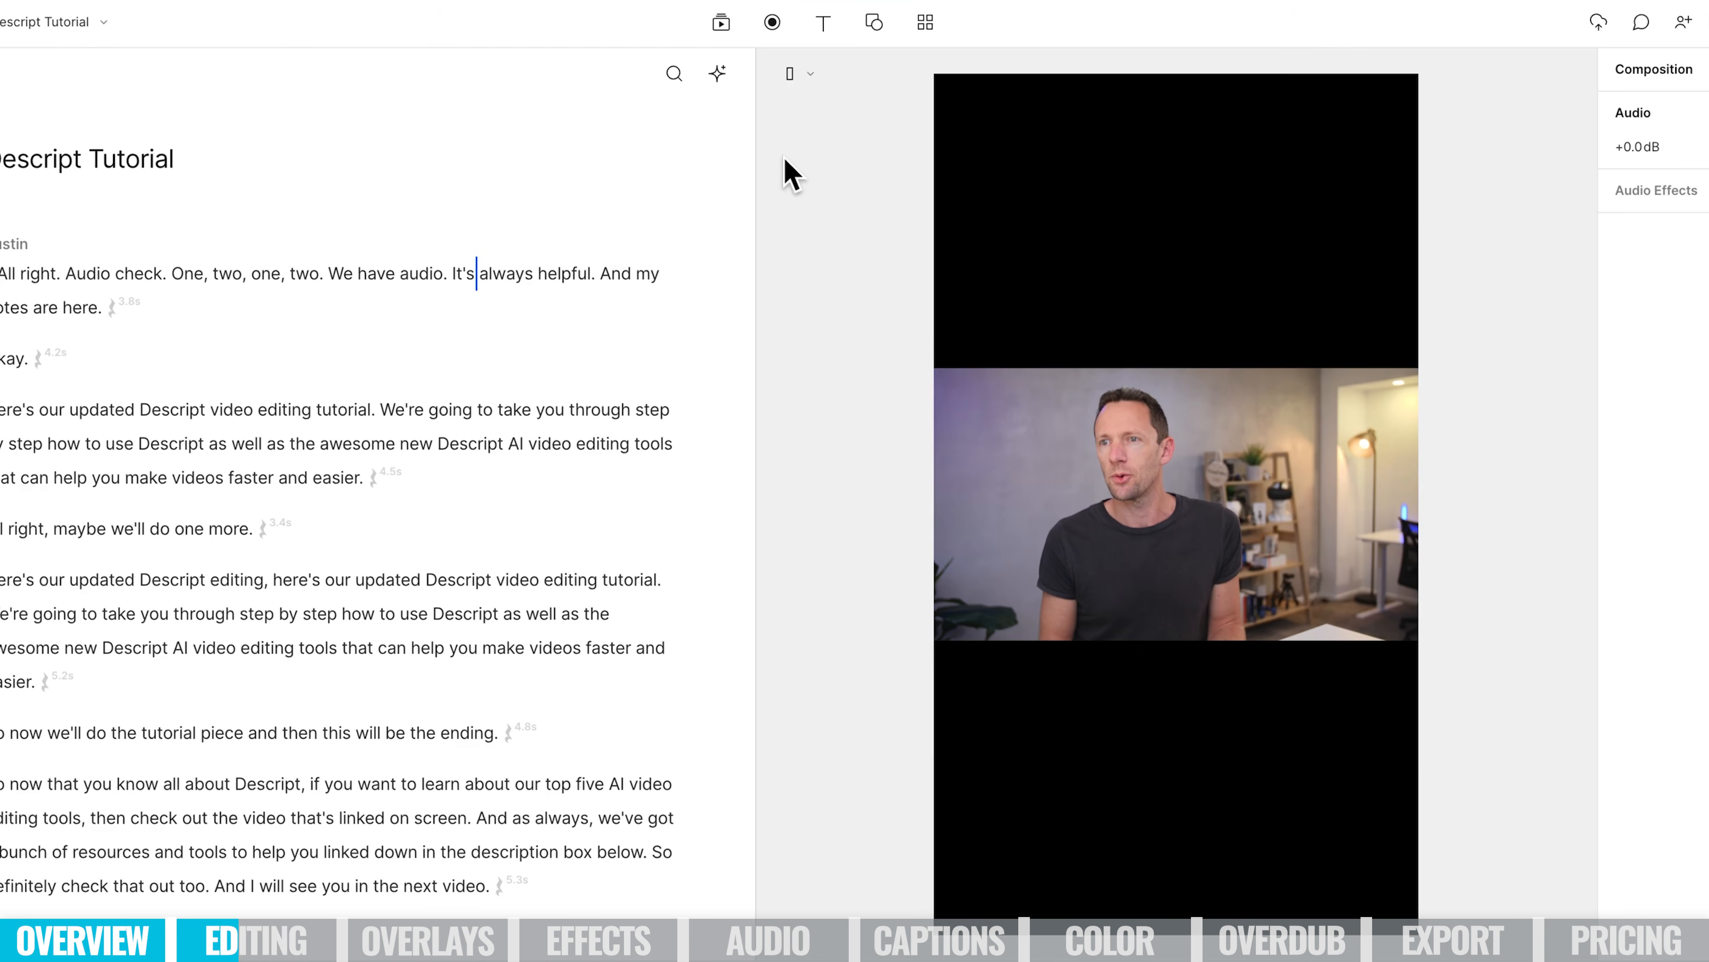
In the advanced video settings, set the composition to a square Full HD frame of 1080 × 1080.
click(813, 74)
click(733, 221)
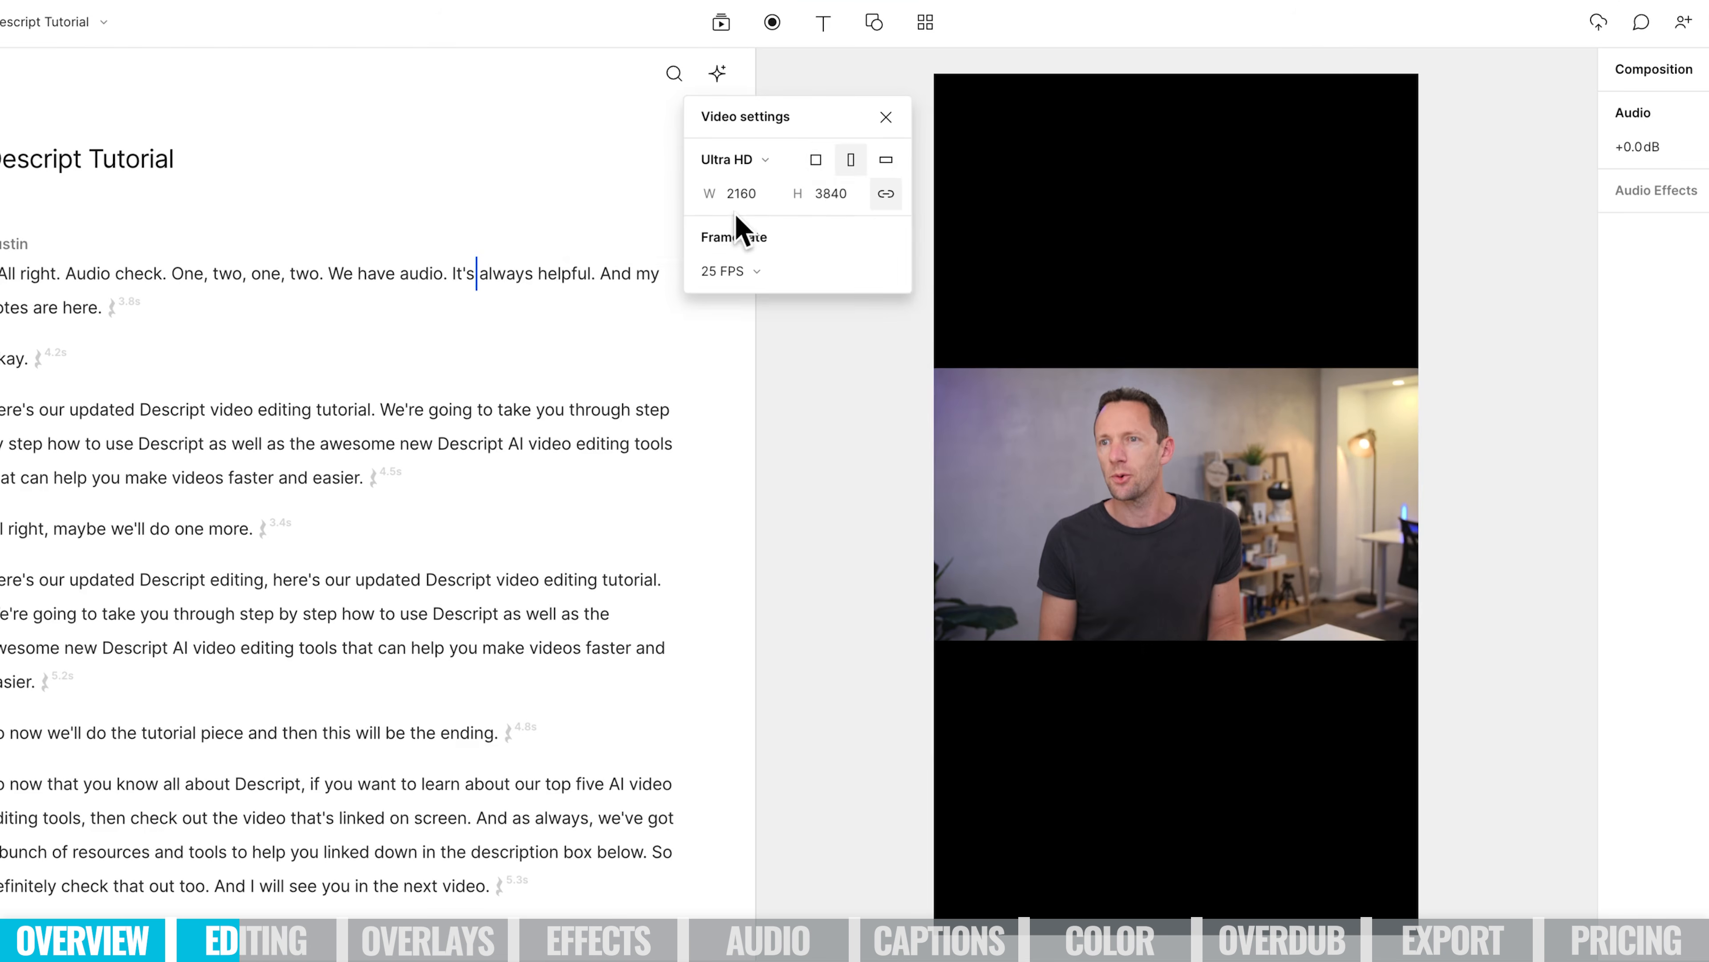
click(821, 164)
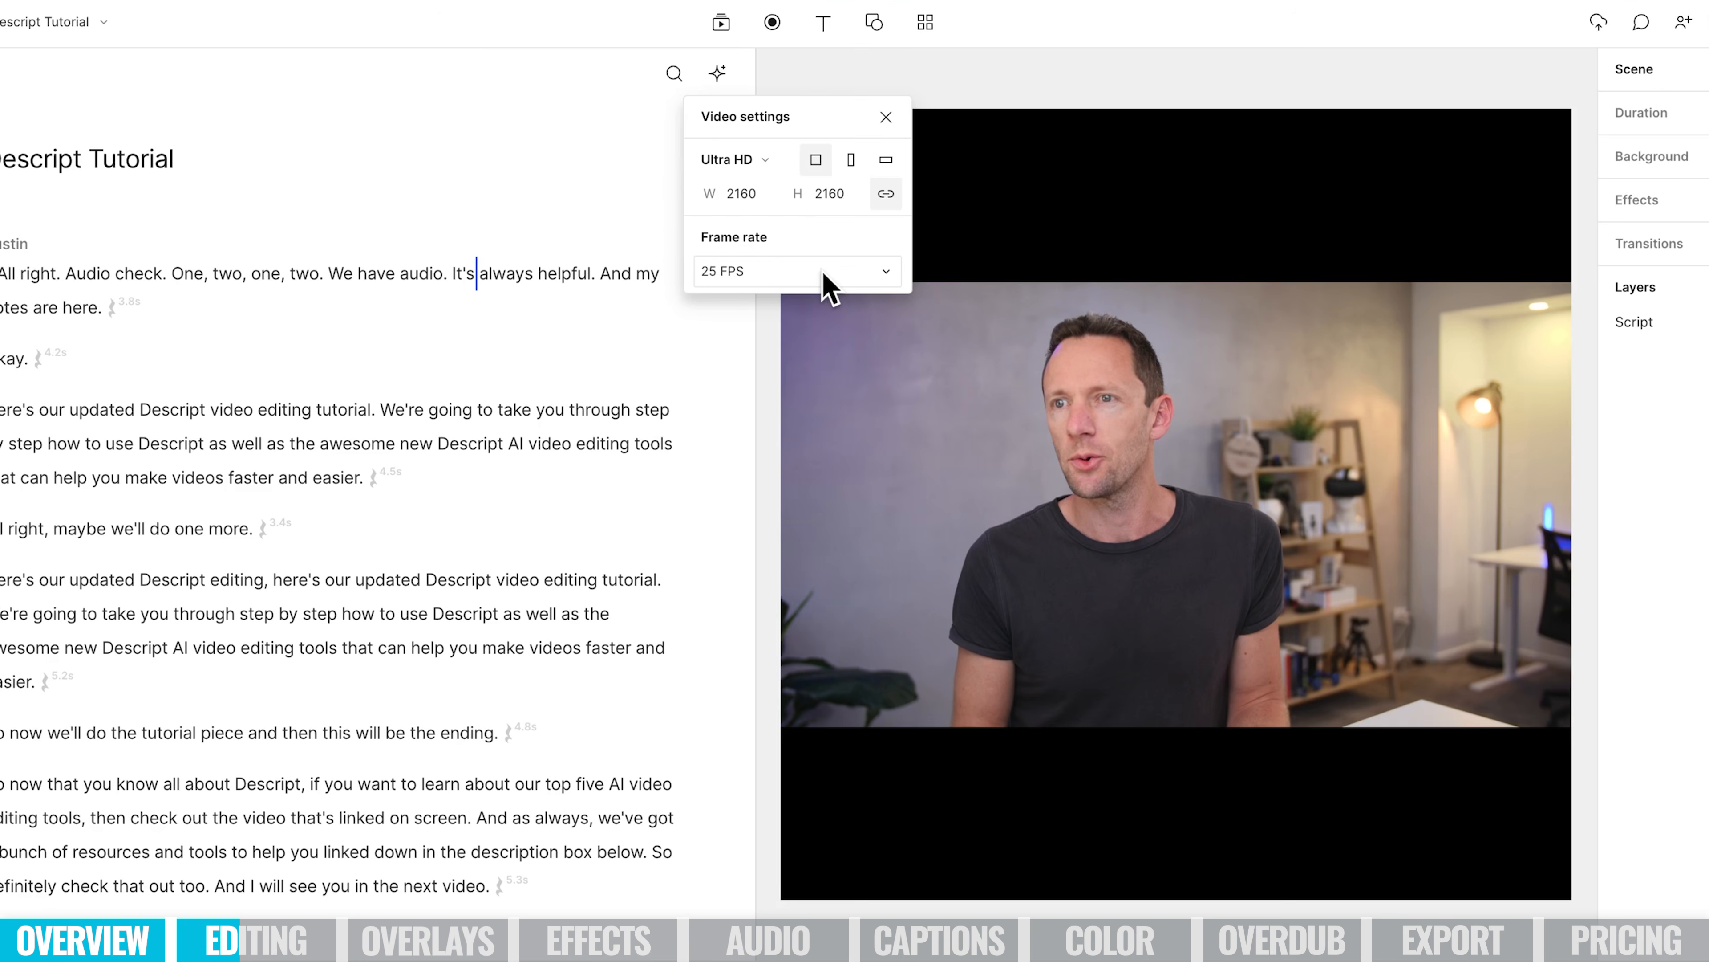
click(774, 164)
click(776, 278)
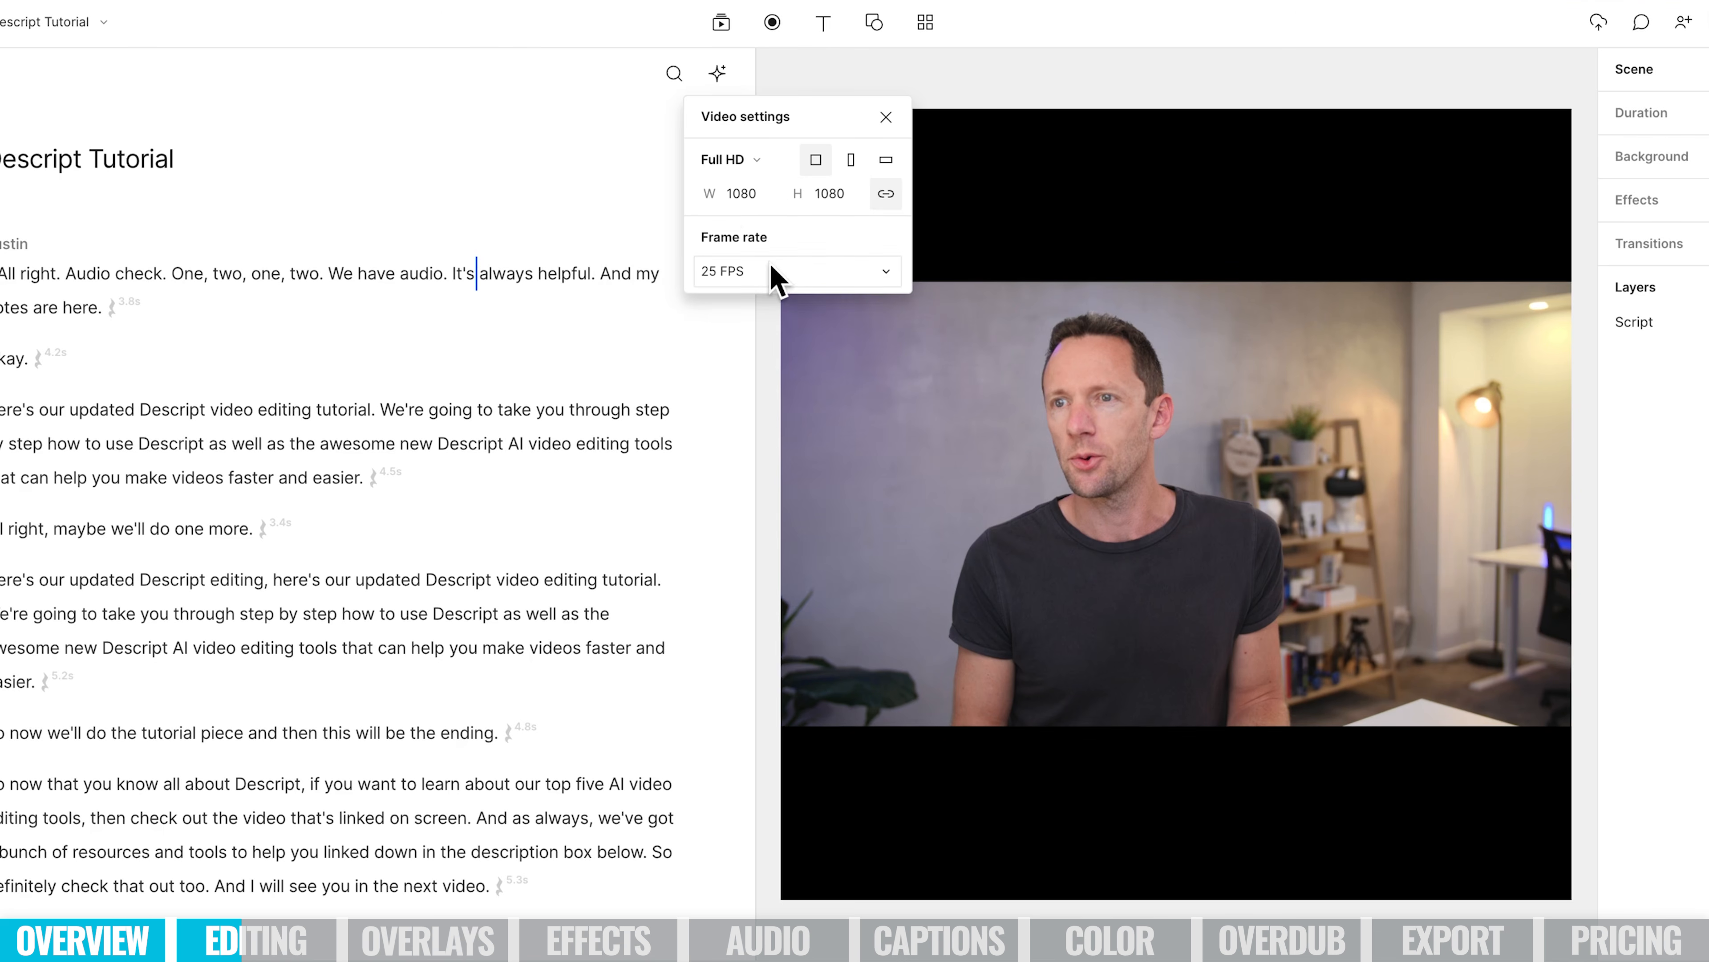
Set the composition to landscape Ultra HD at 3840 × 2160 and close the video settings.
click(886, 161)
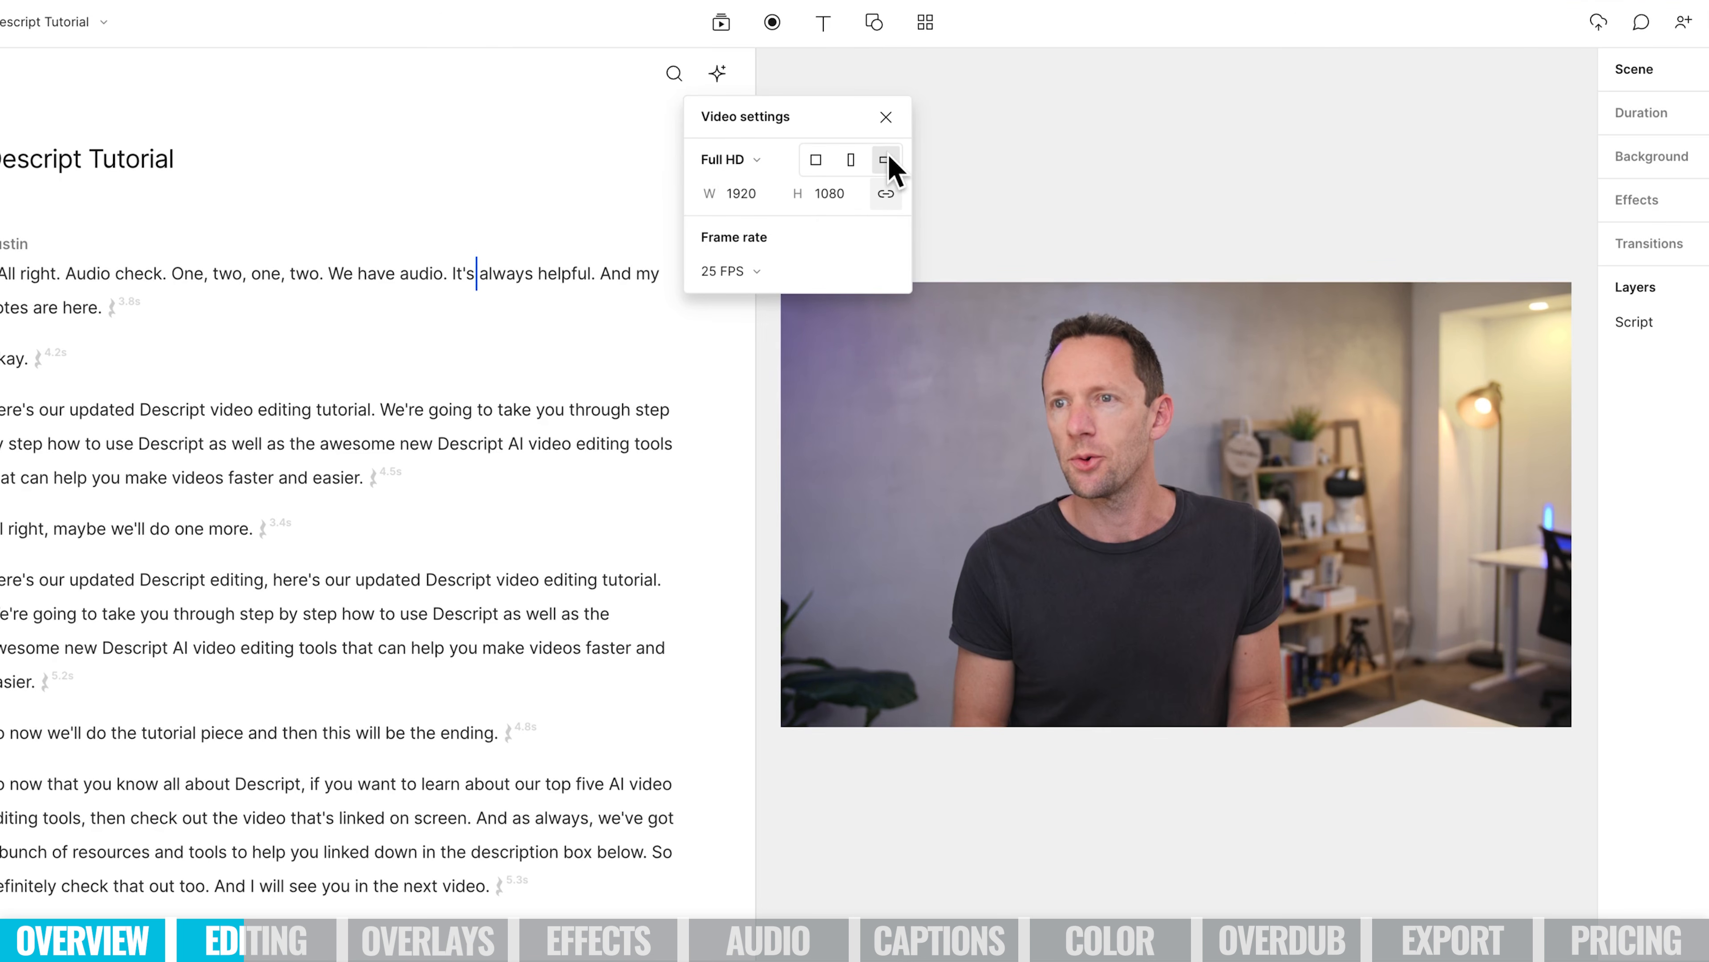
click(740, 159)
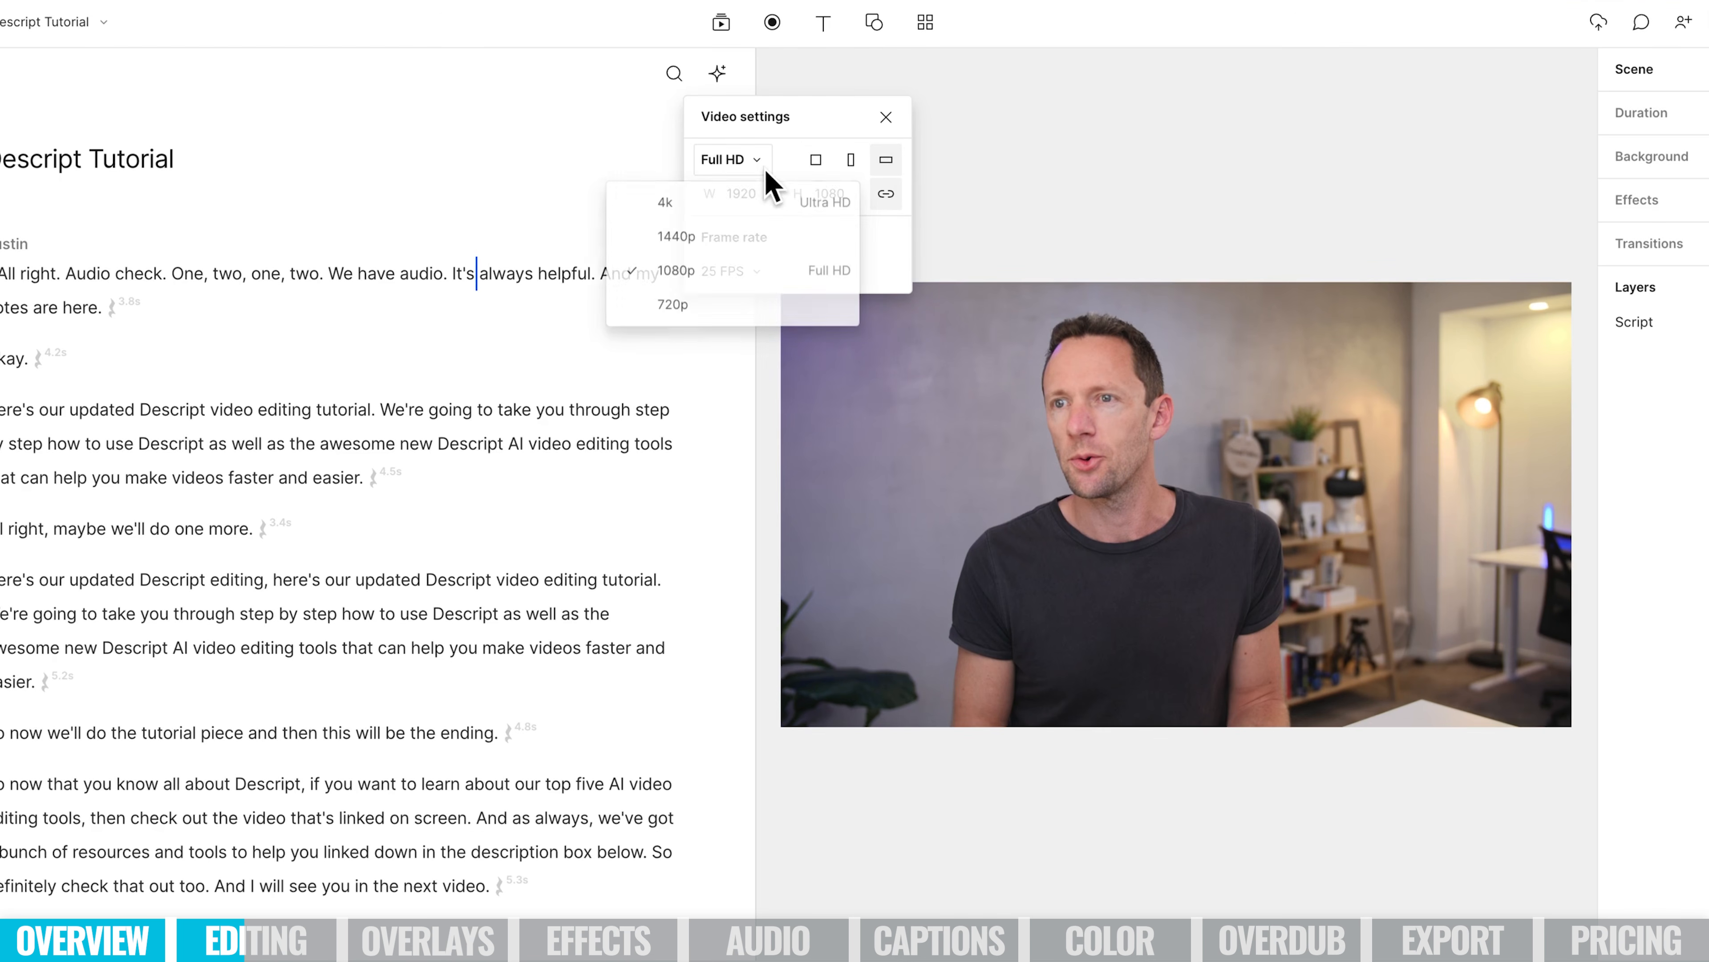
click(716, 222)
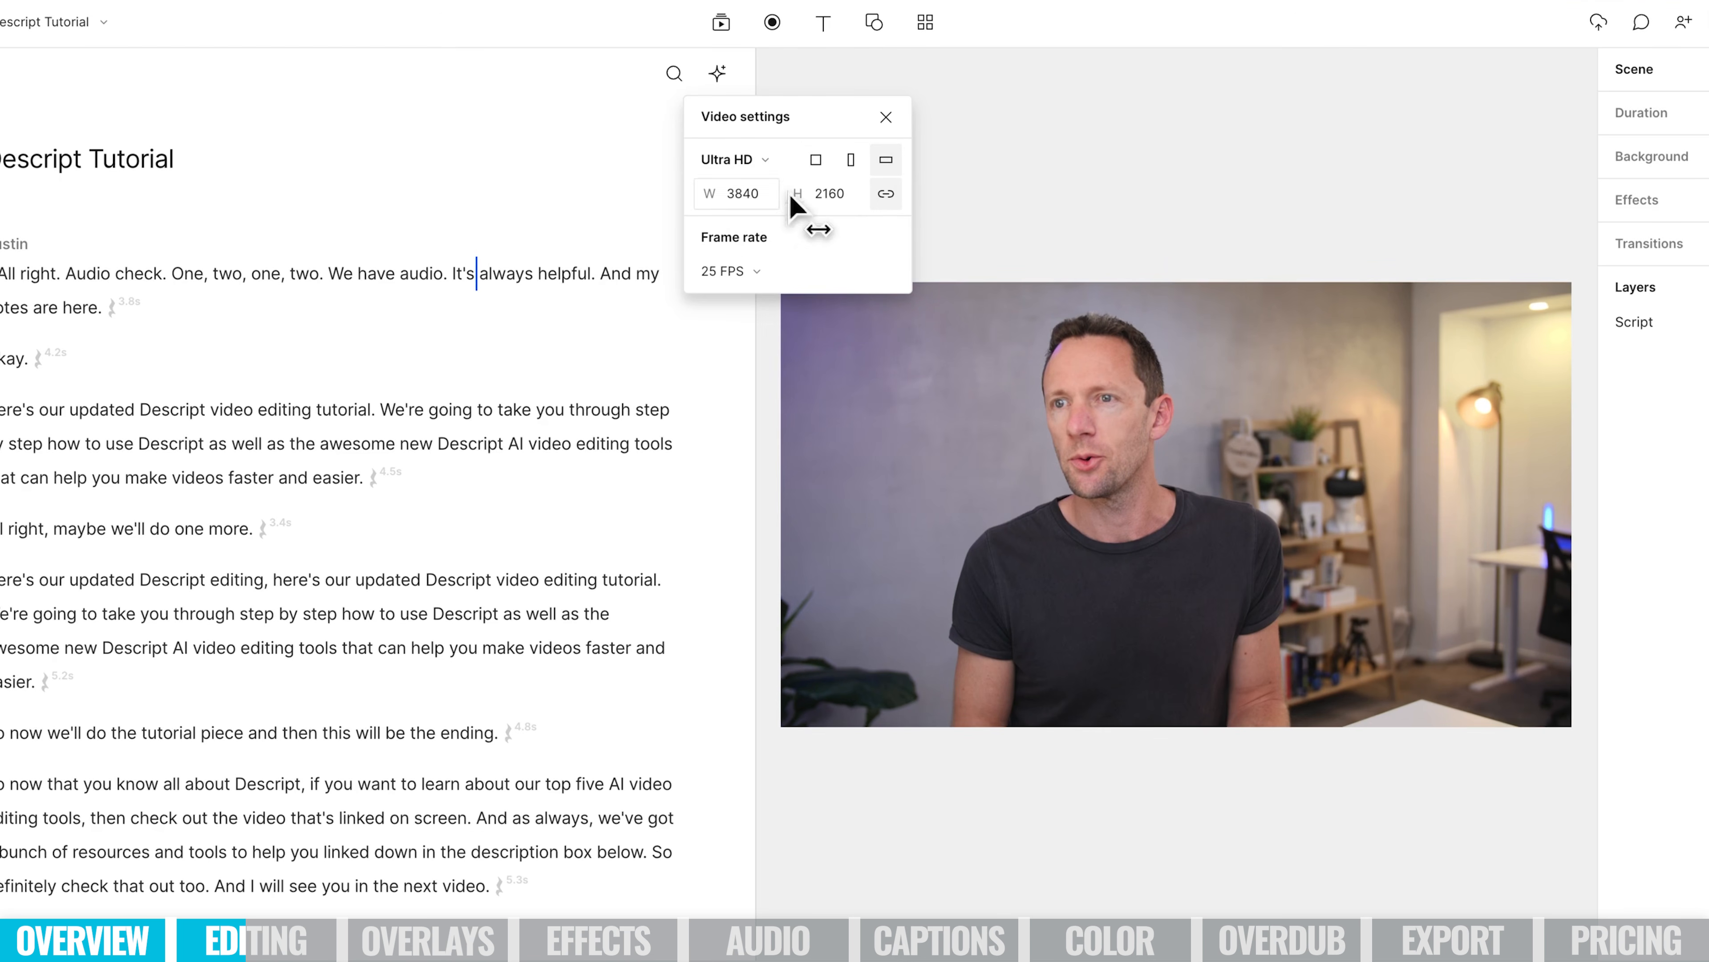
click(887, 121)
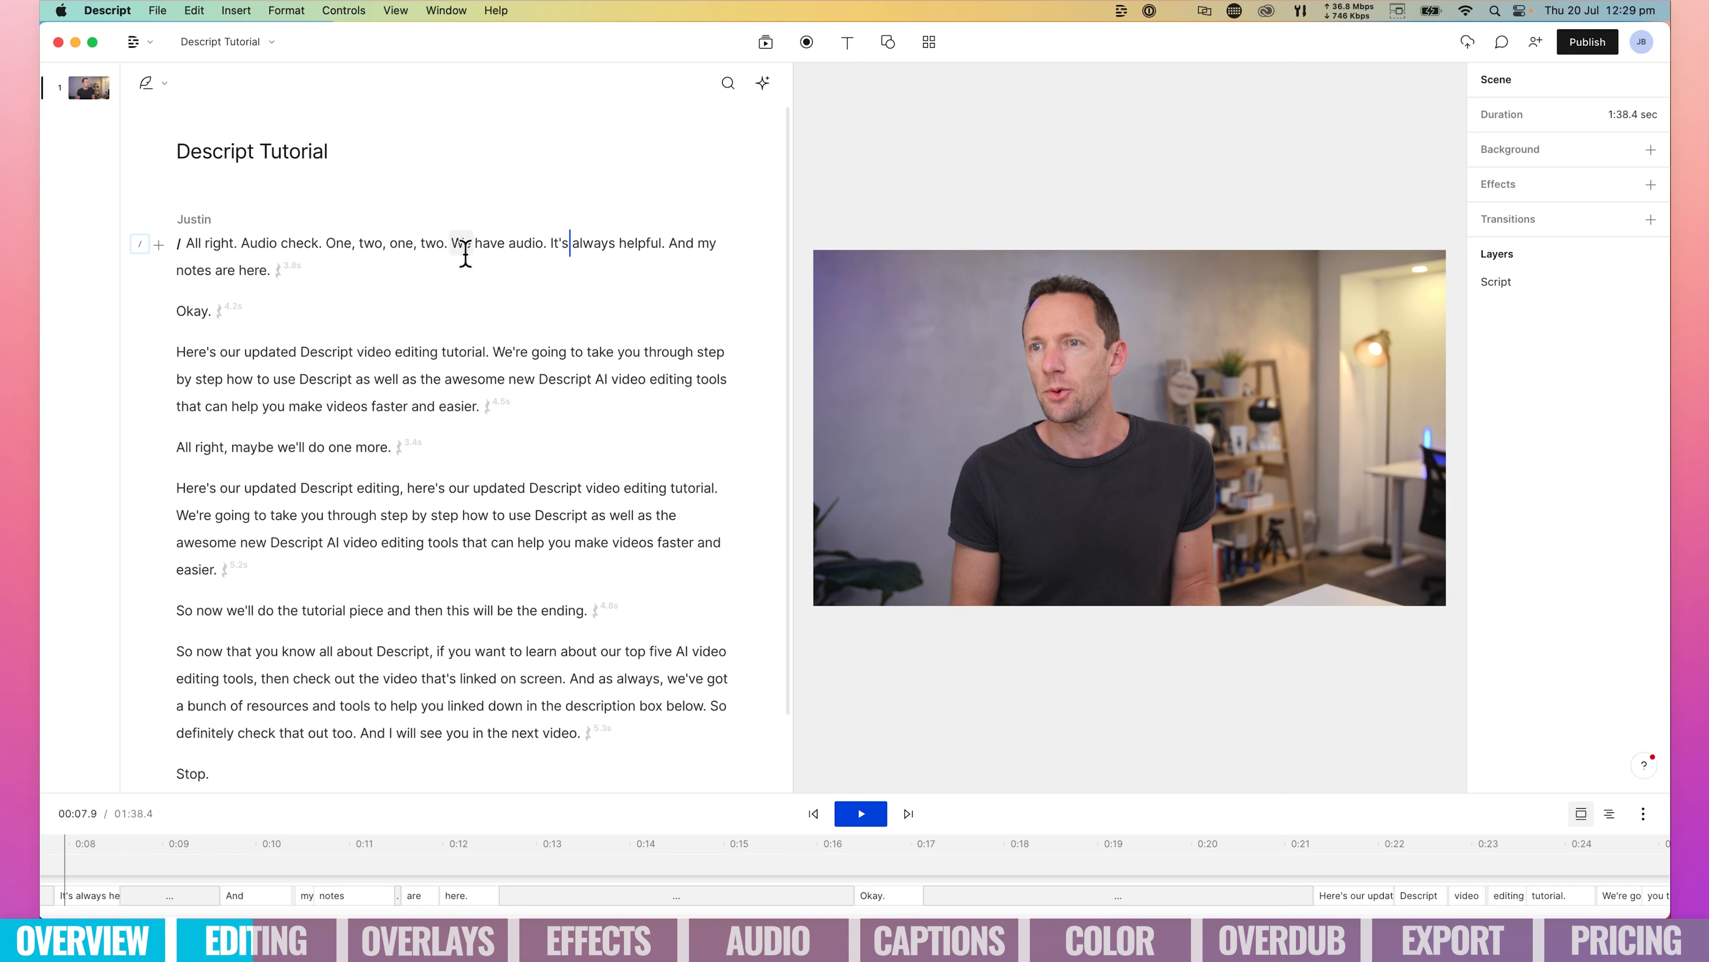
Preview the opening of the clip and delete the audio check lines through "Okay." from the script.
click(862, 815)
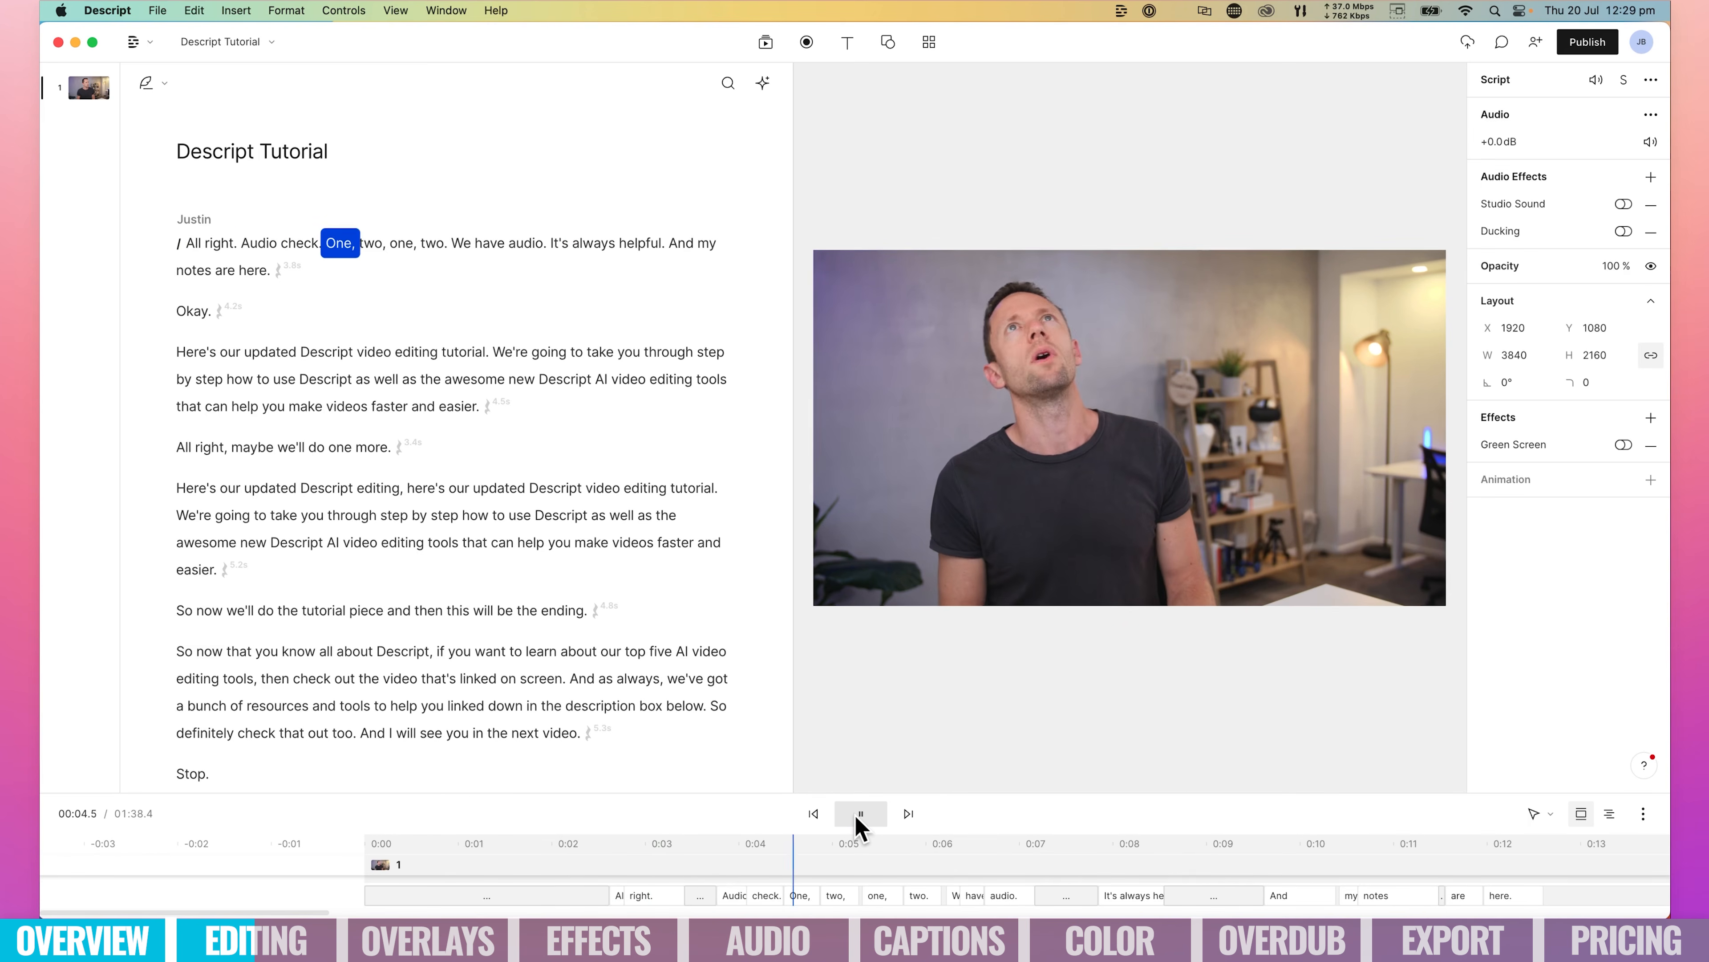
click(861, 815)
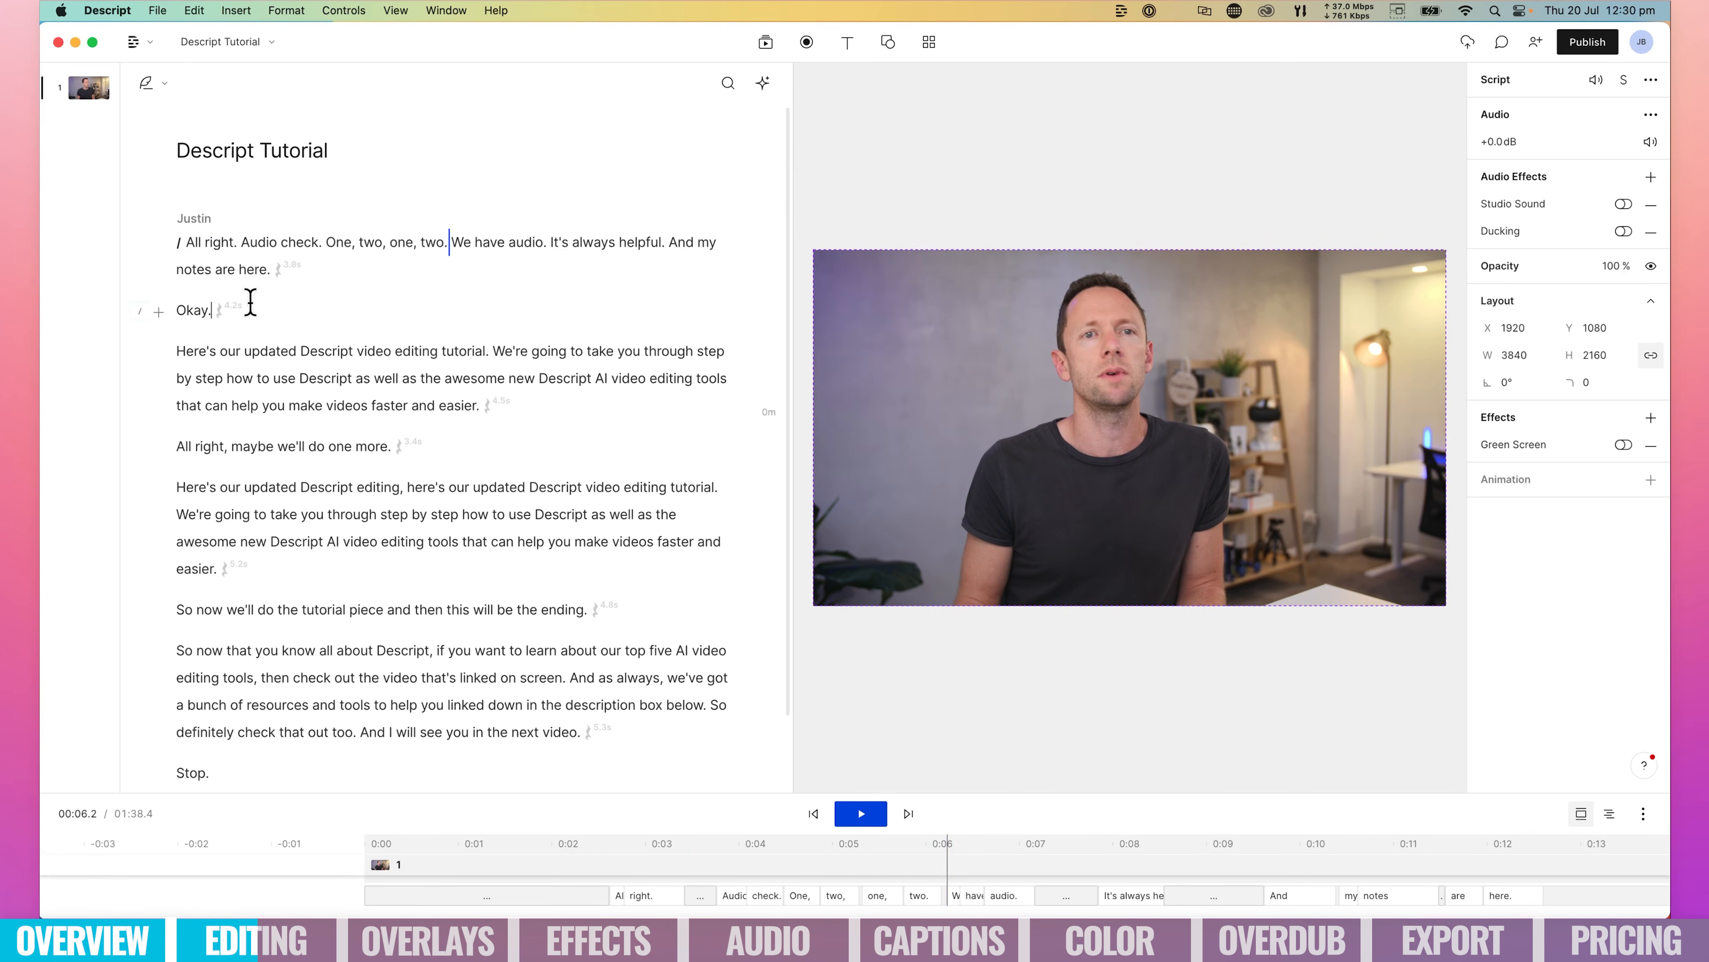
drag(304, 311, 153, 252)
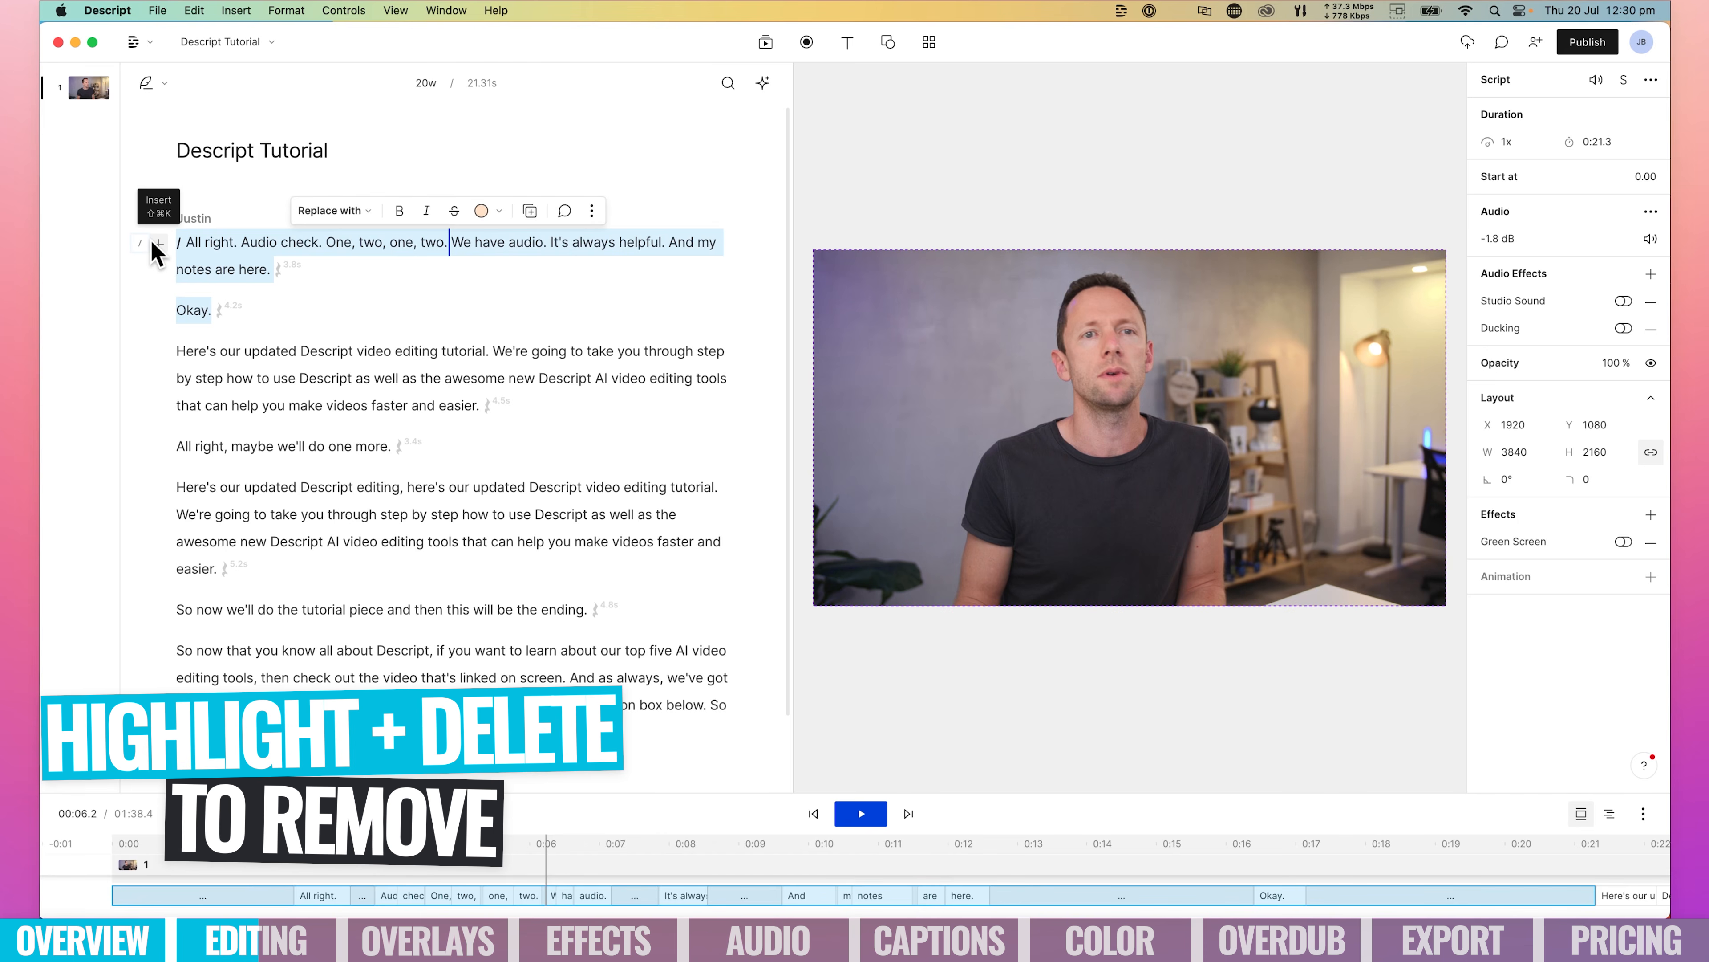
key(BackSpace)
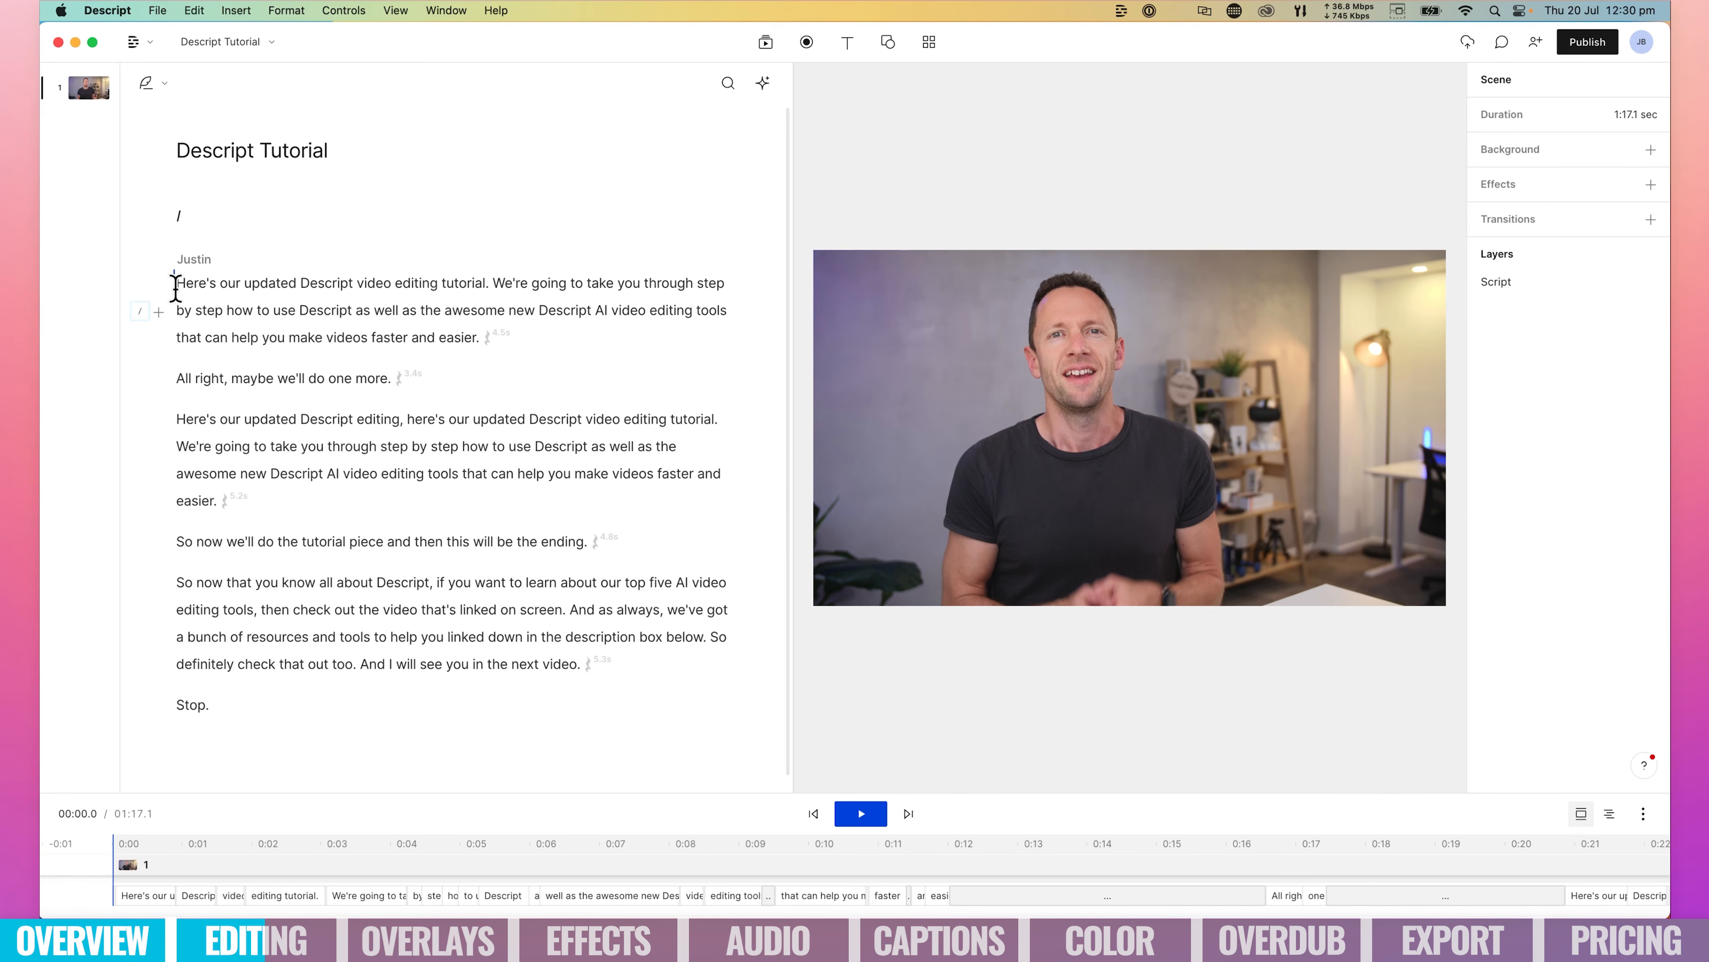
Preview the line after the first intro take, and delete that take along with "All right, maybe we'll do one more.".
drag(176, 284, 505, 340)
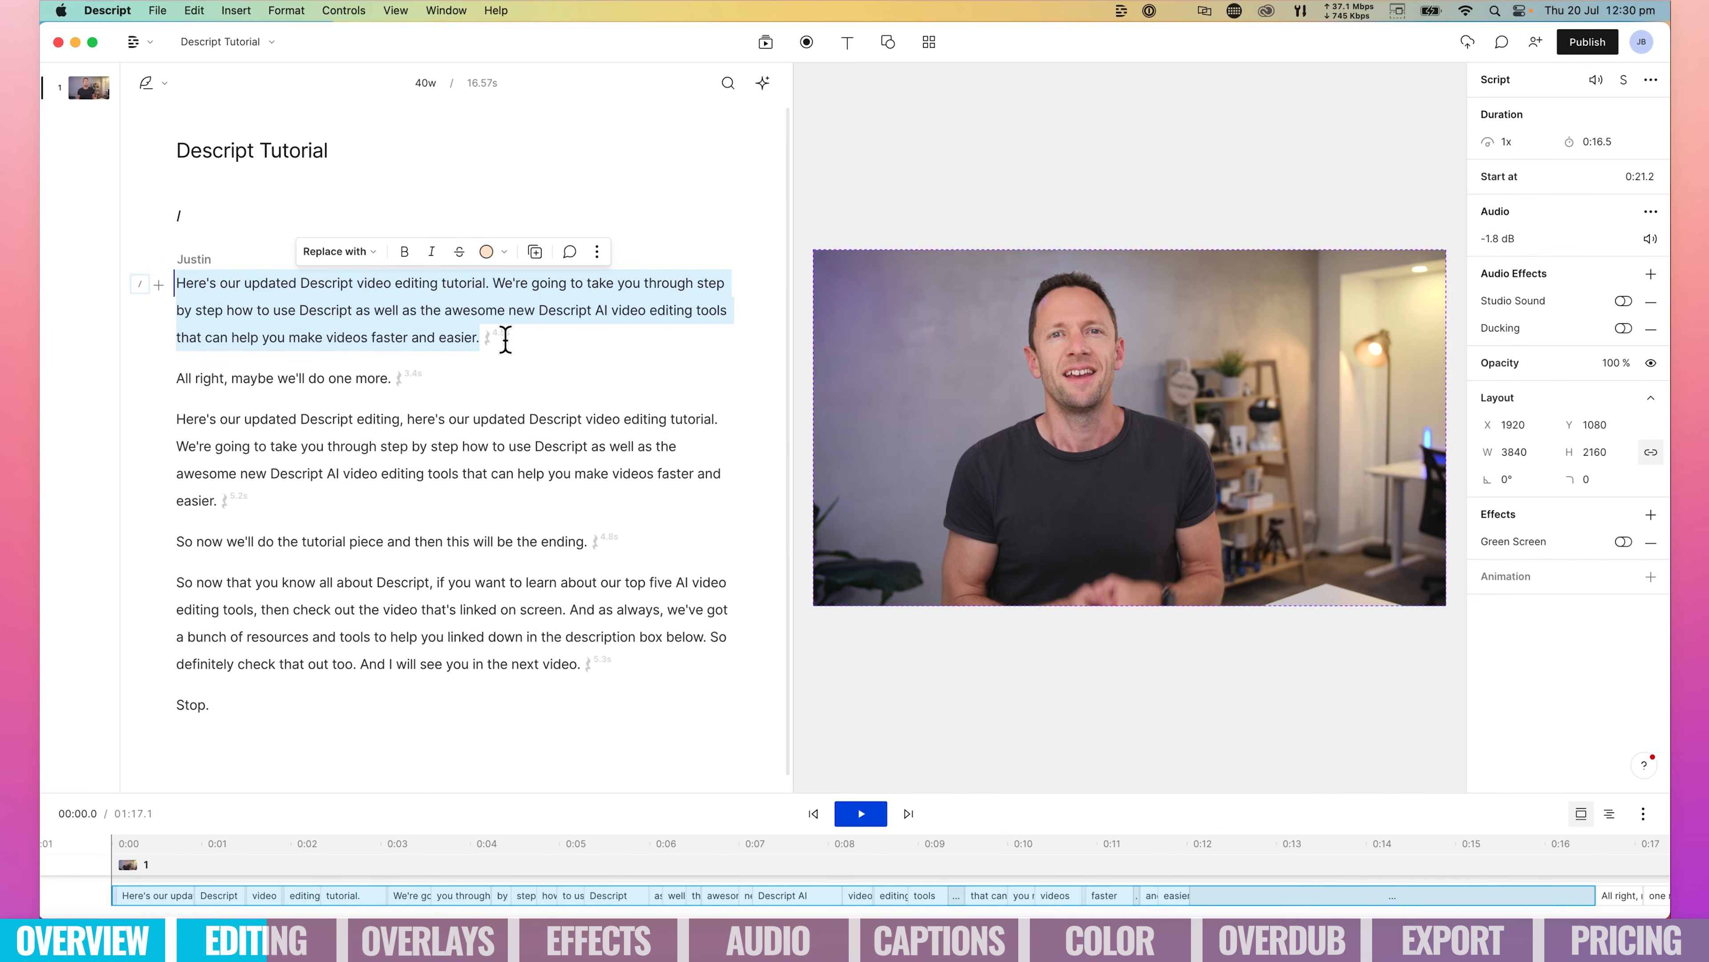
click(206, 379)
click(861, 814)
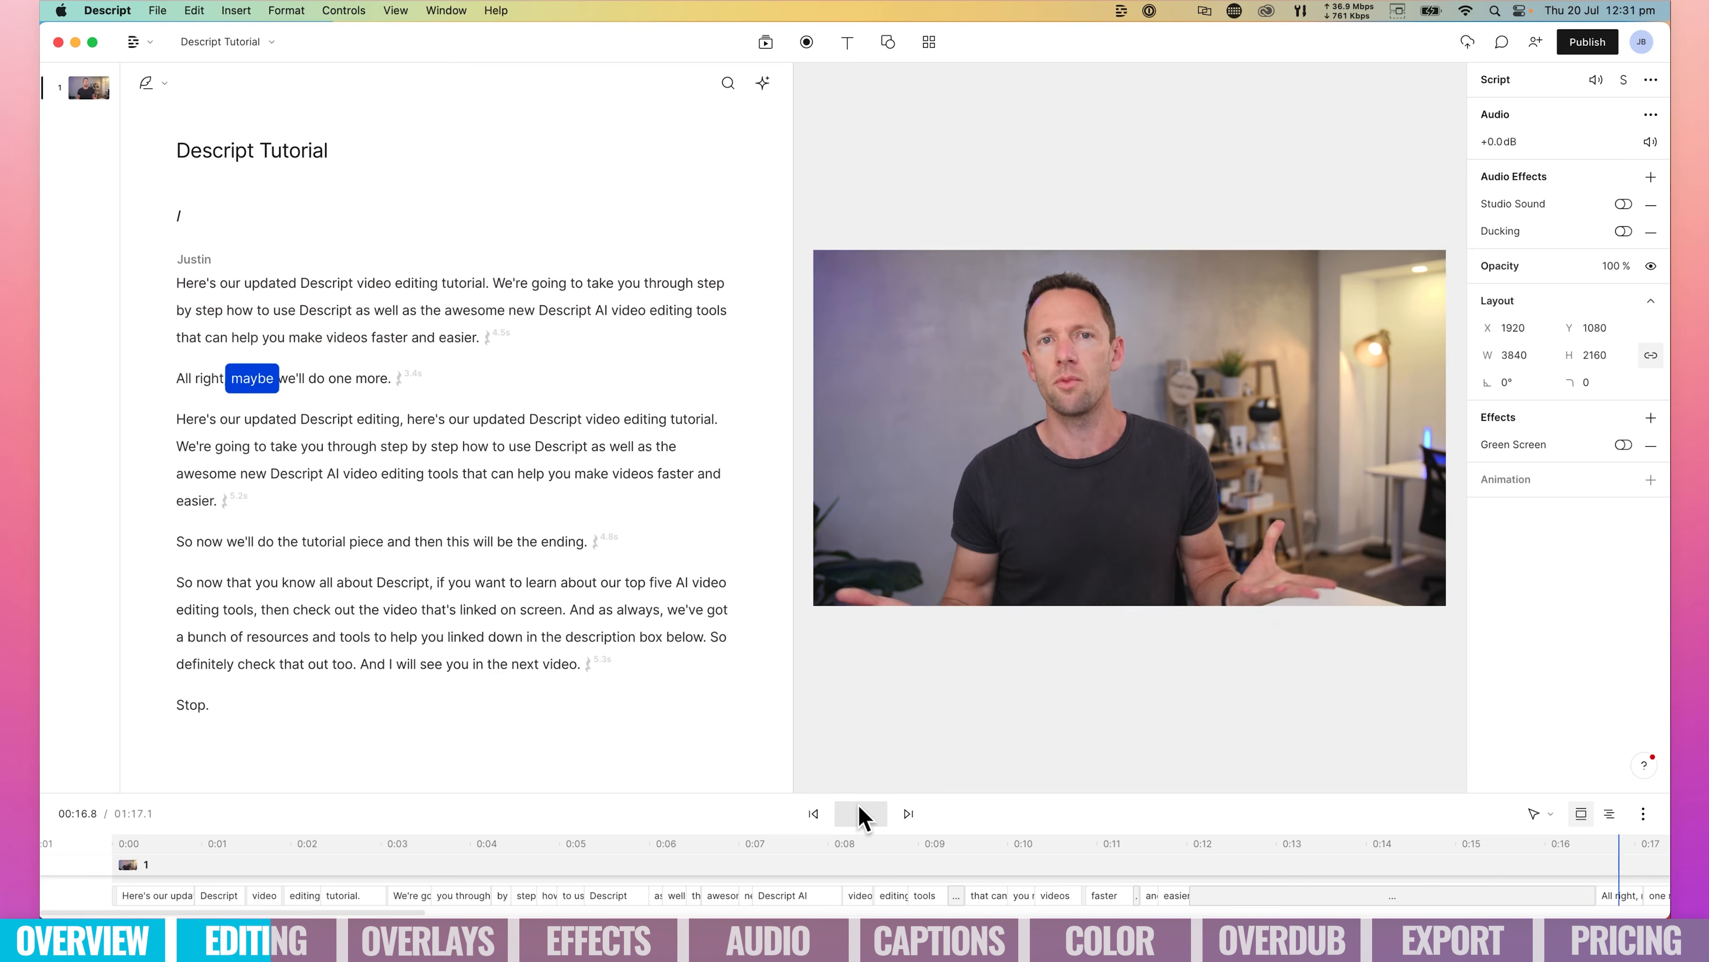
click(861, 813)
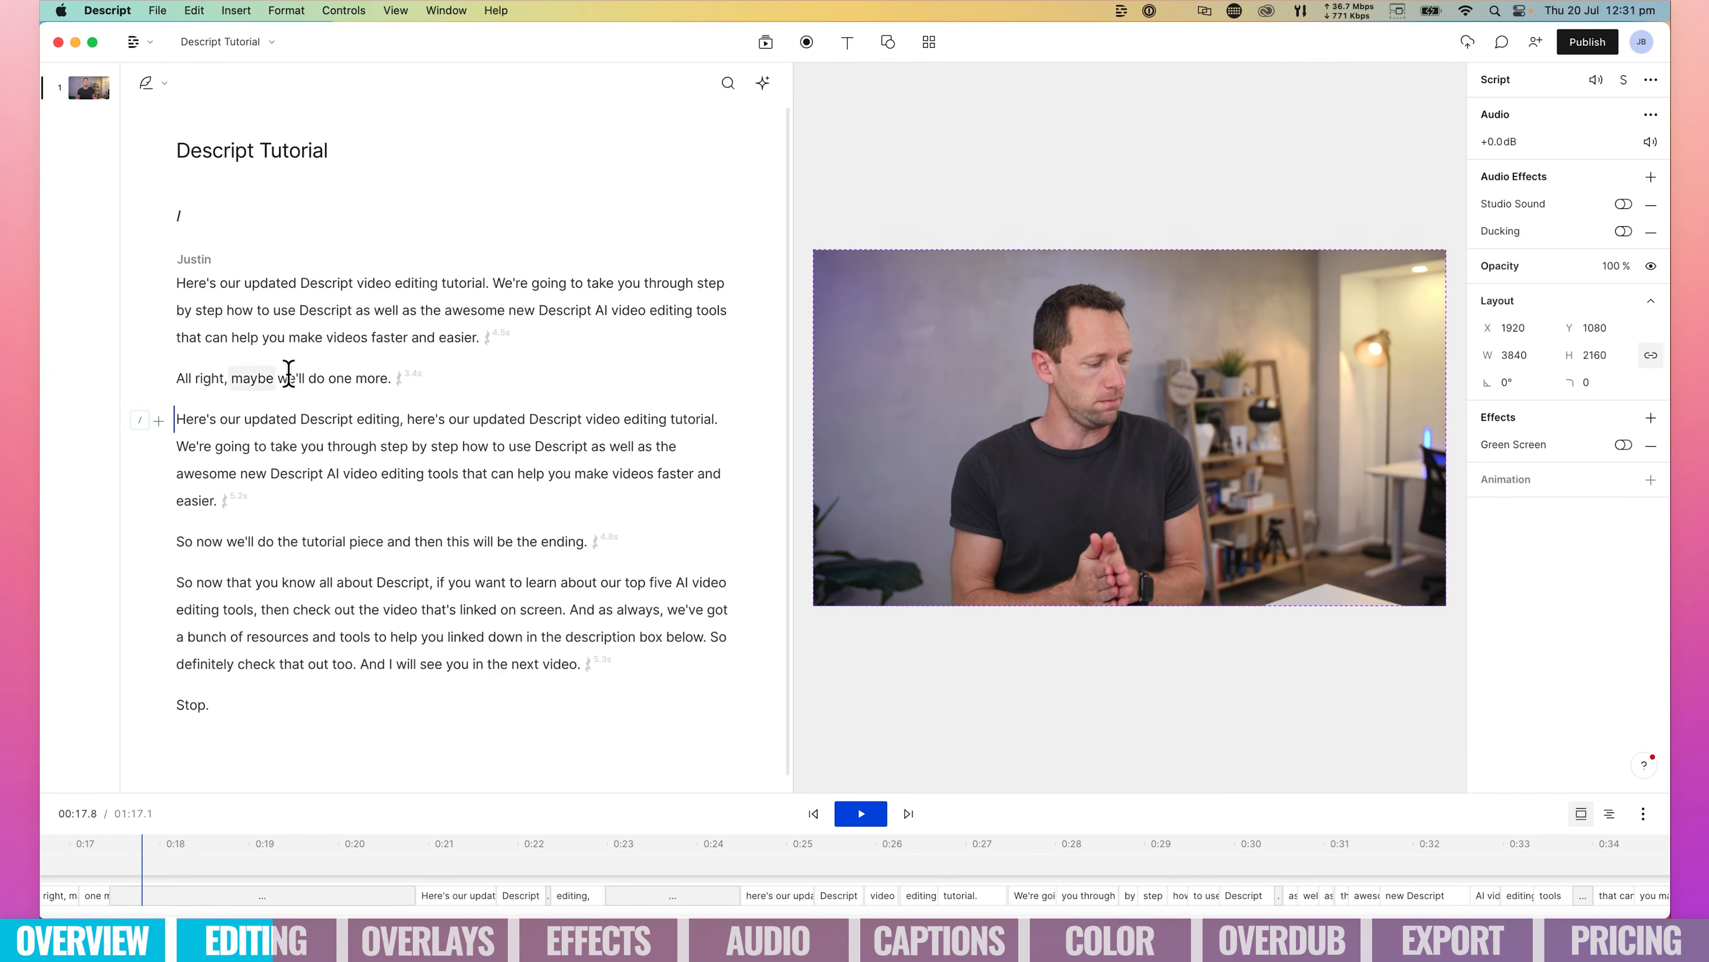
drag(176, 409, 156, 283)
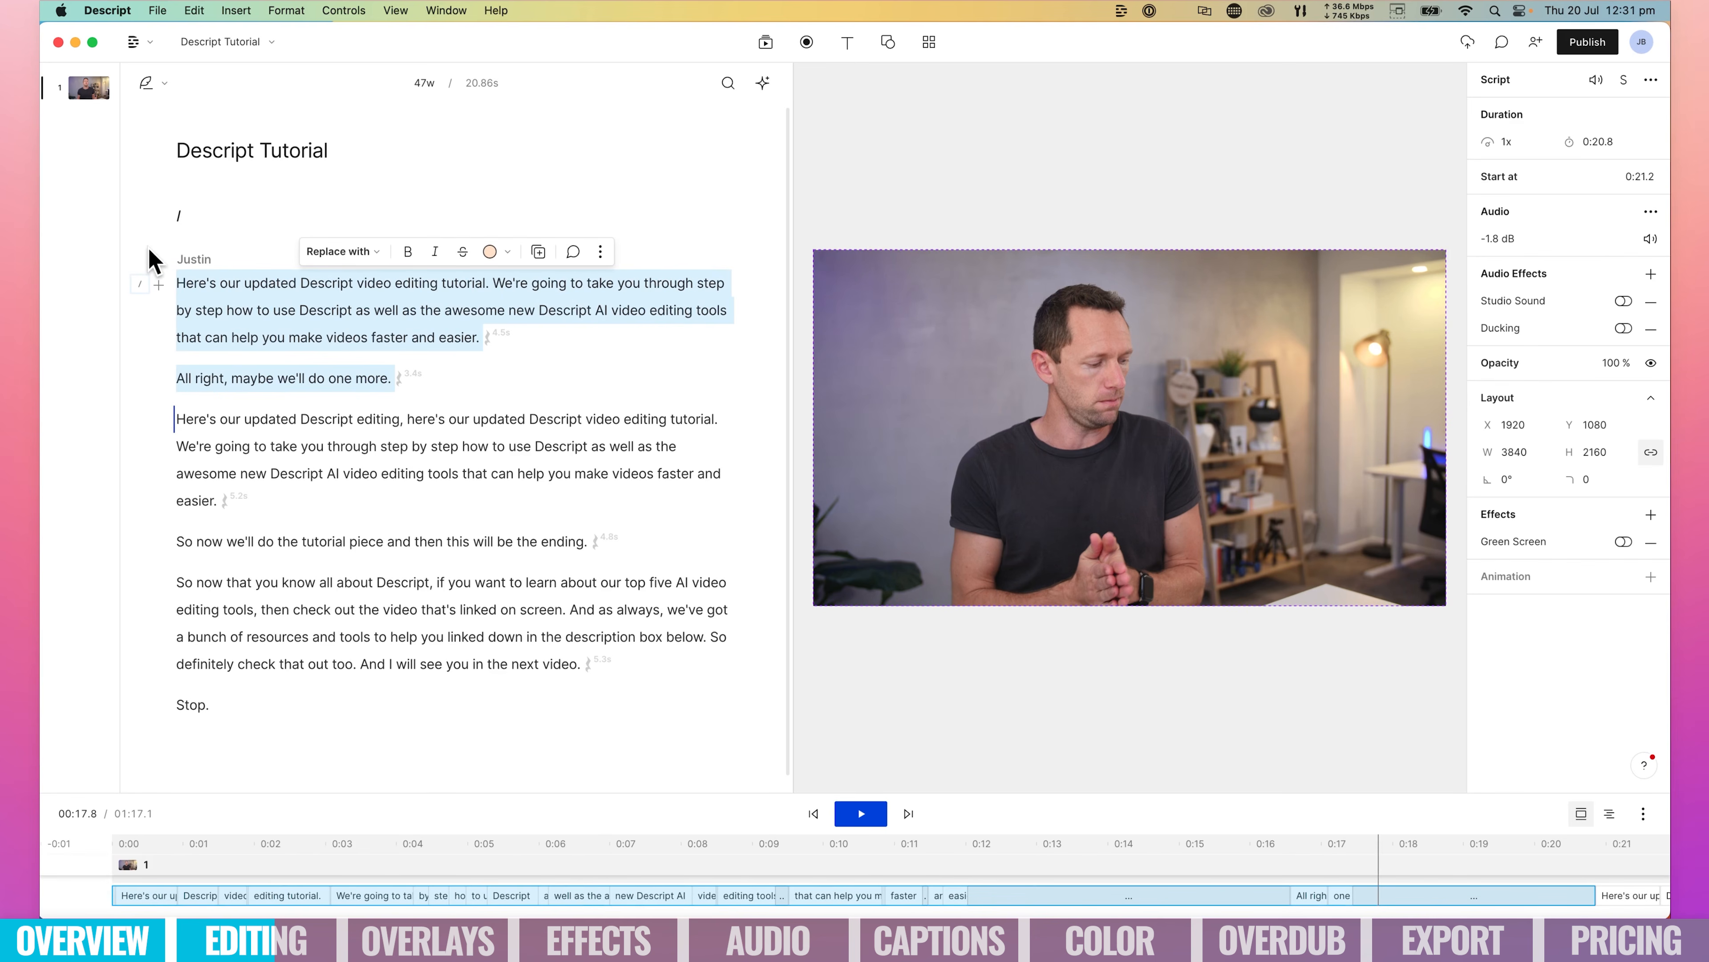
key(BackSpace)
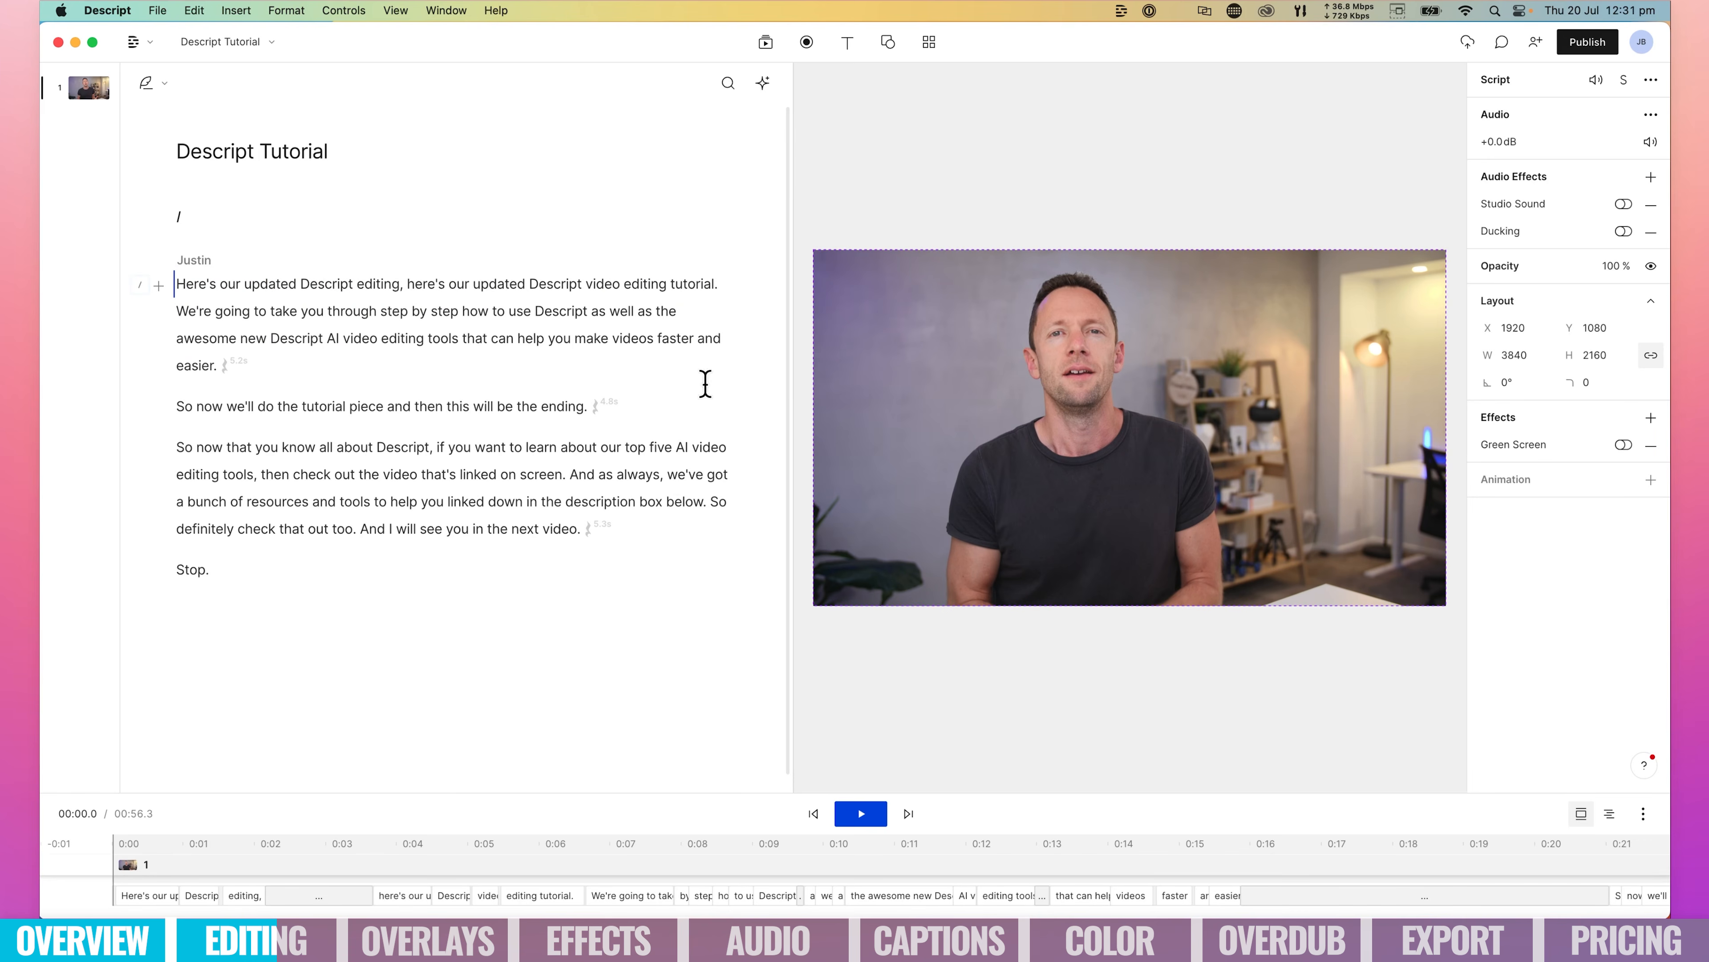
Enlarge the timeline and trim out the long pause between "easier." and "So now we'll do the tutorial piece".
drag(648, 404, 107, 408)
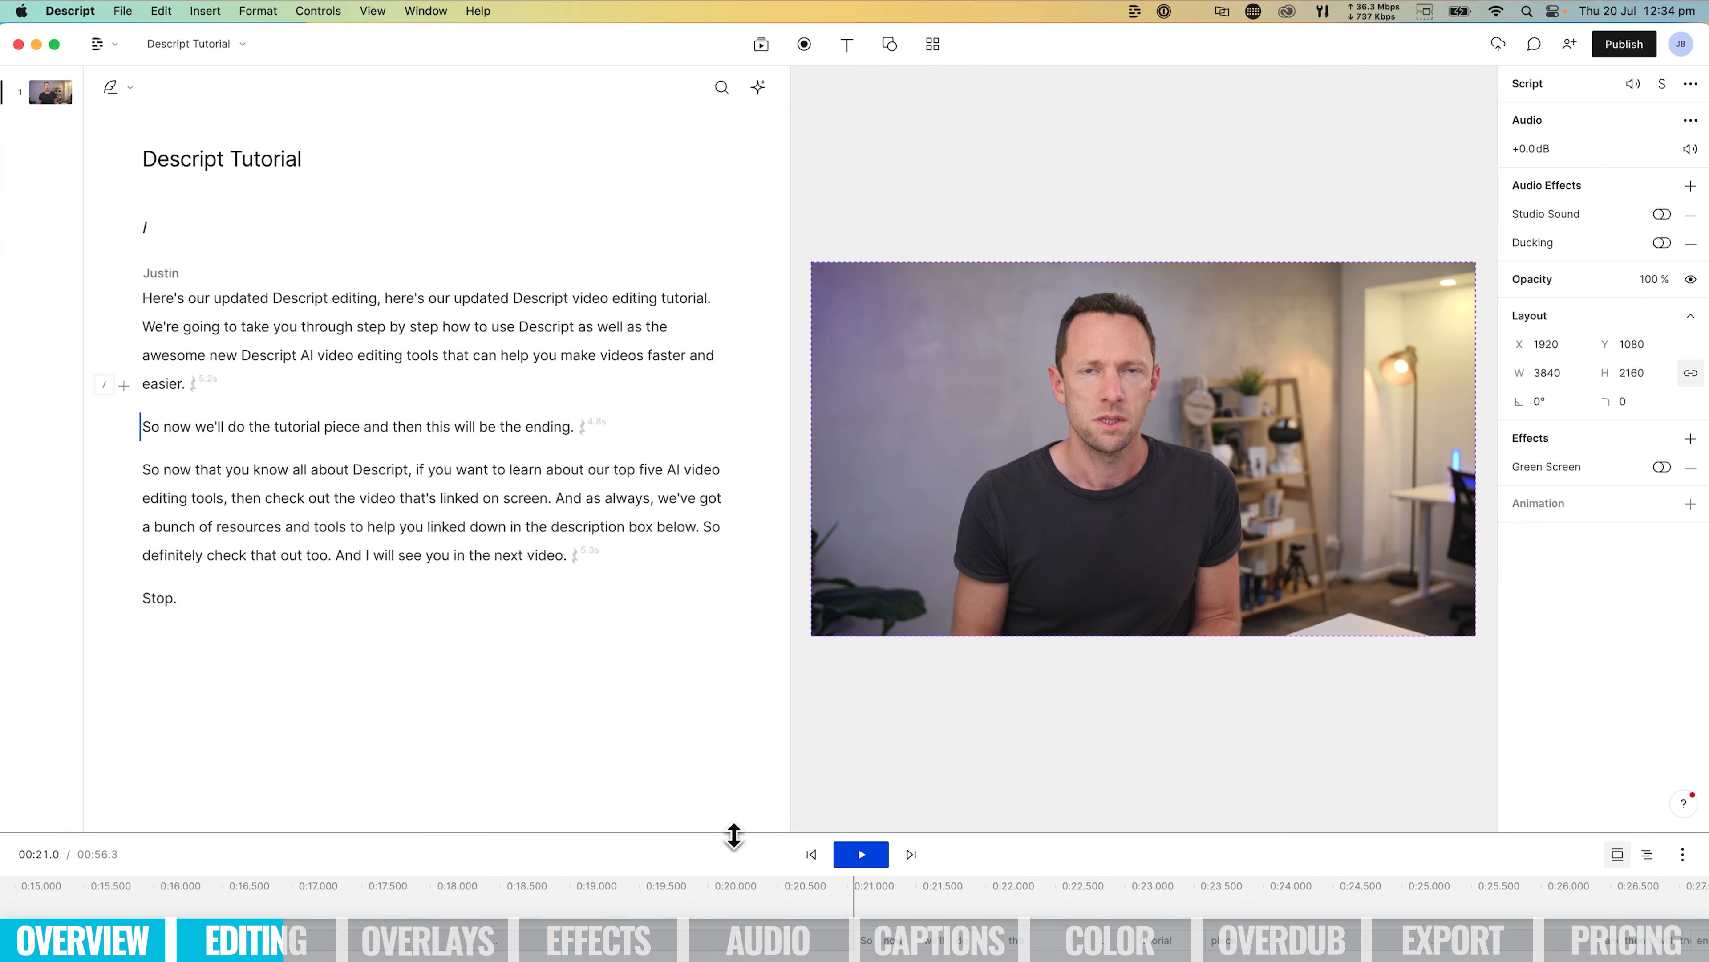
drag(732, 832, 736, 578)
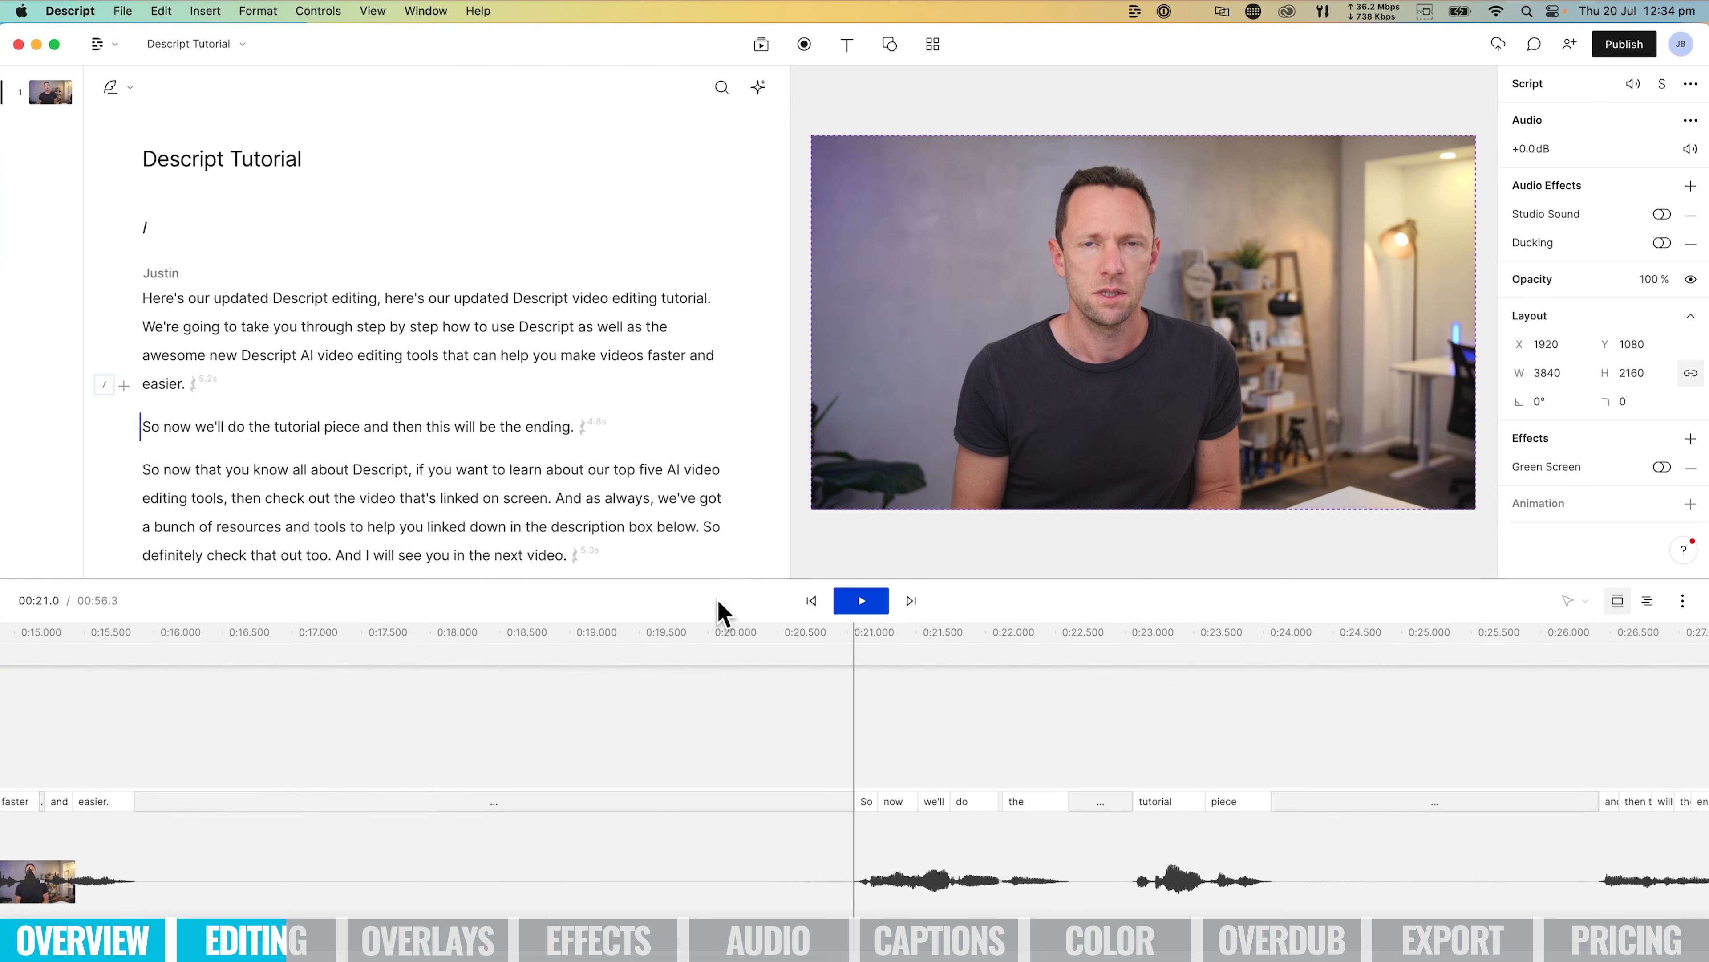
scroll(296, 760, left, 15)
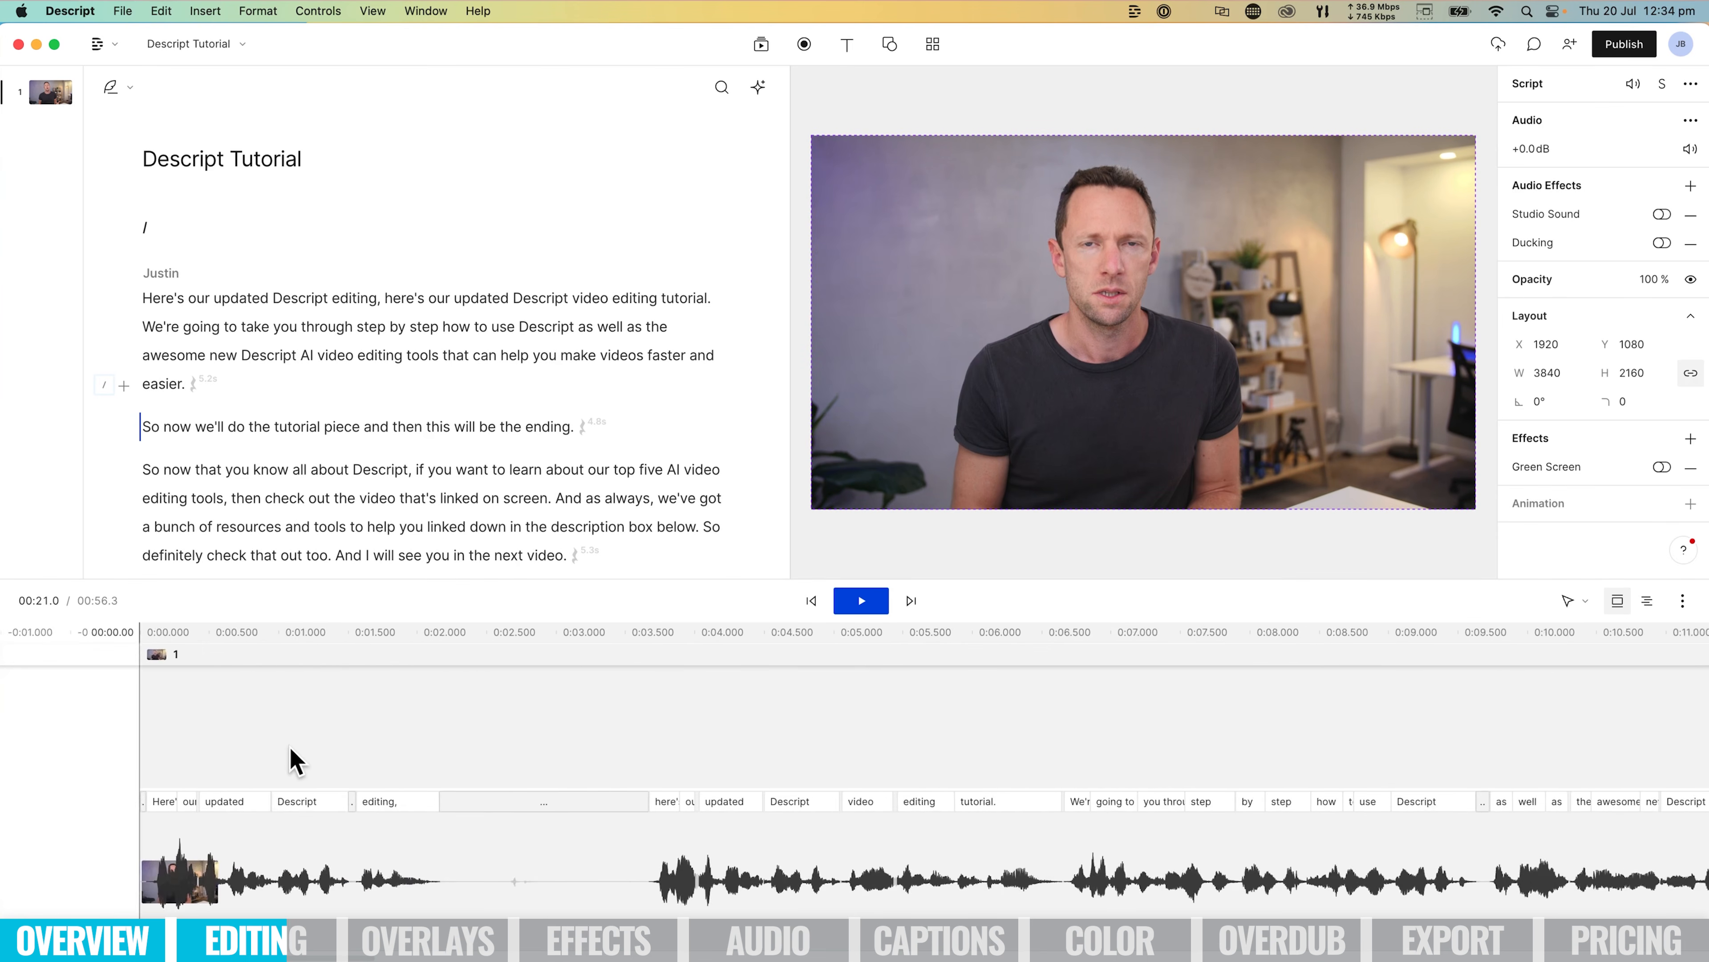
scroll(296, 760, right, 3)
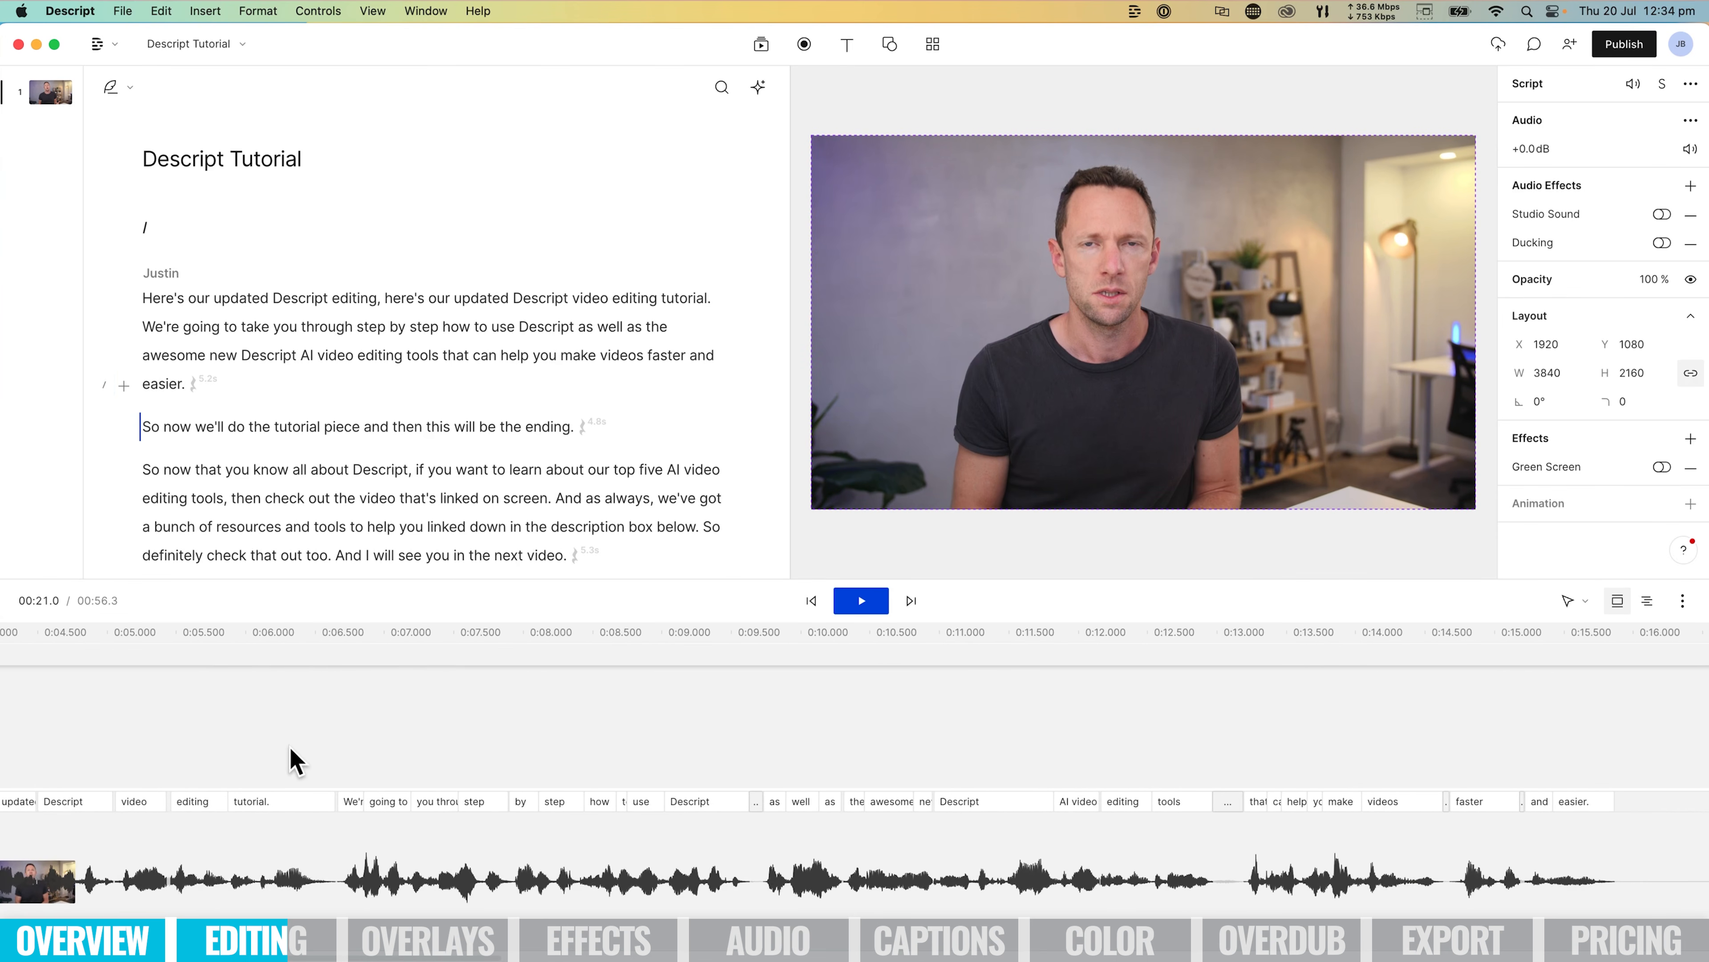
scroll(296, 761, right, 15)
click(296, 872)
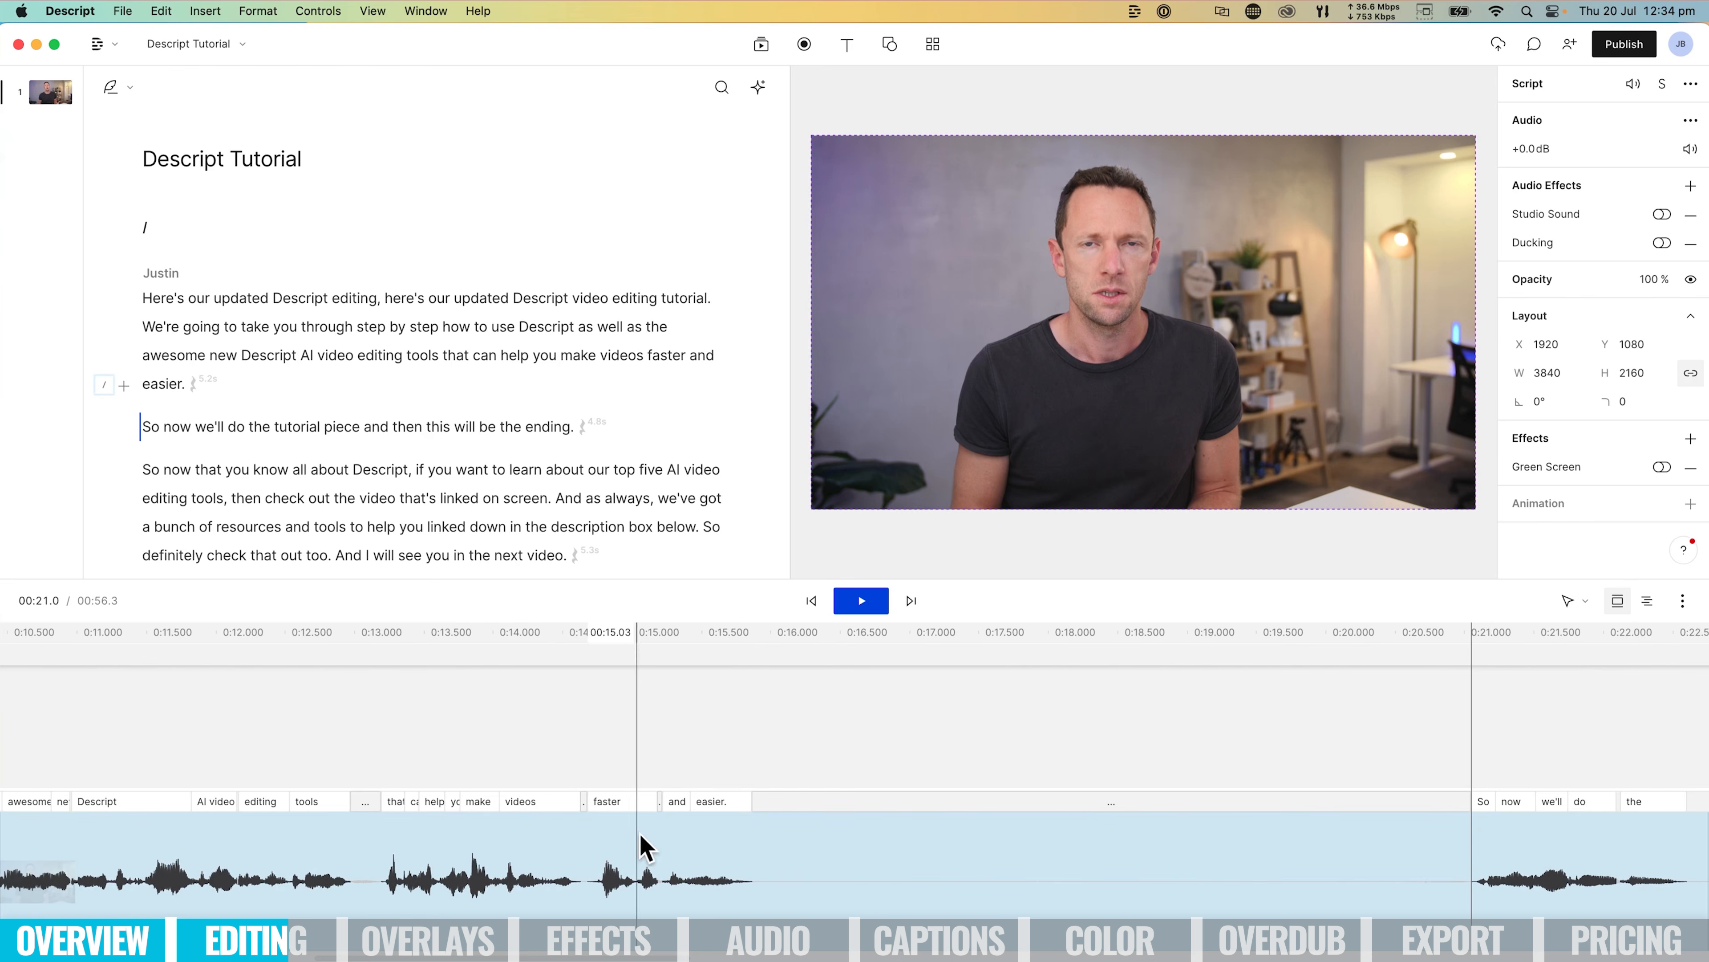
scroll(805, 828, right, 8)
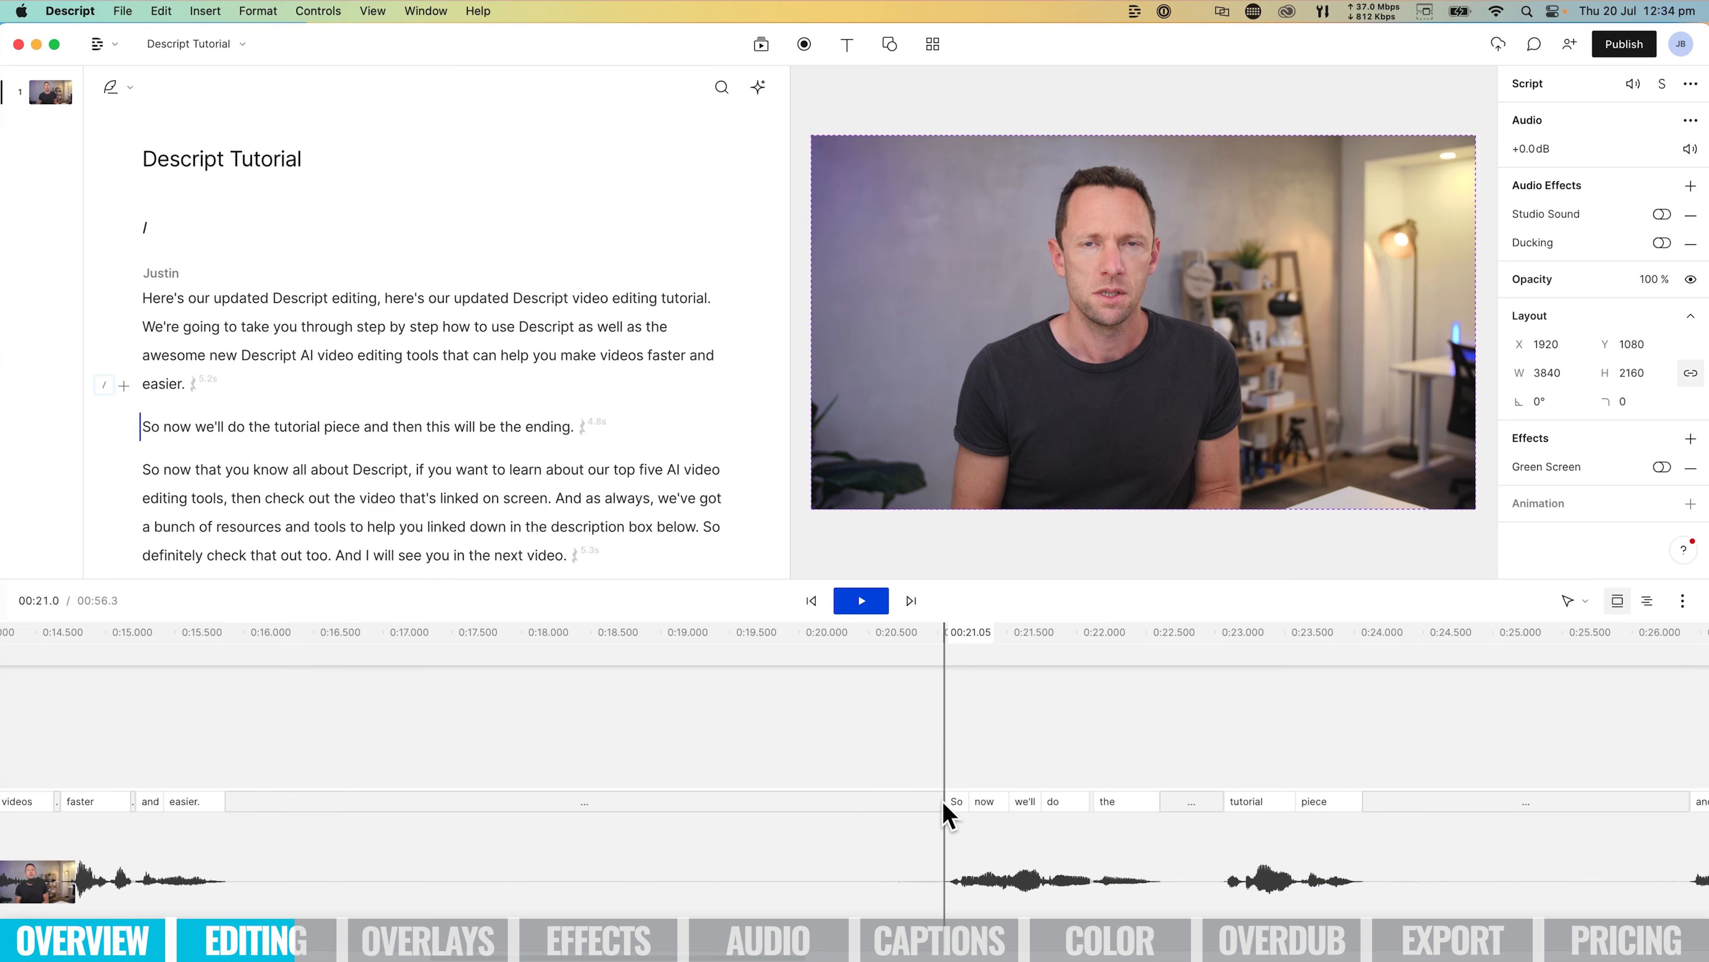
drag(944, 803, 237, 790)
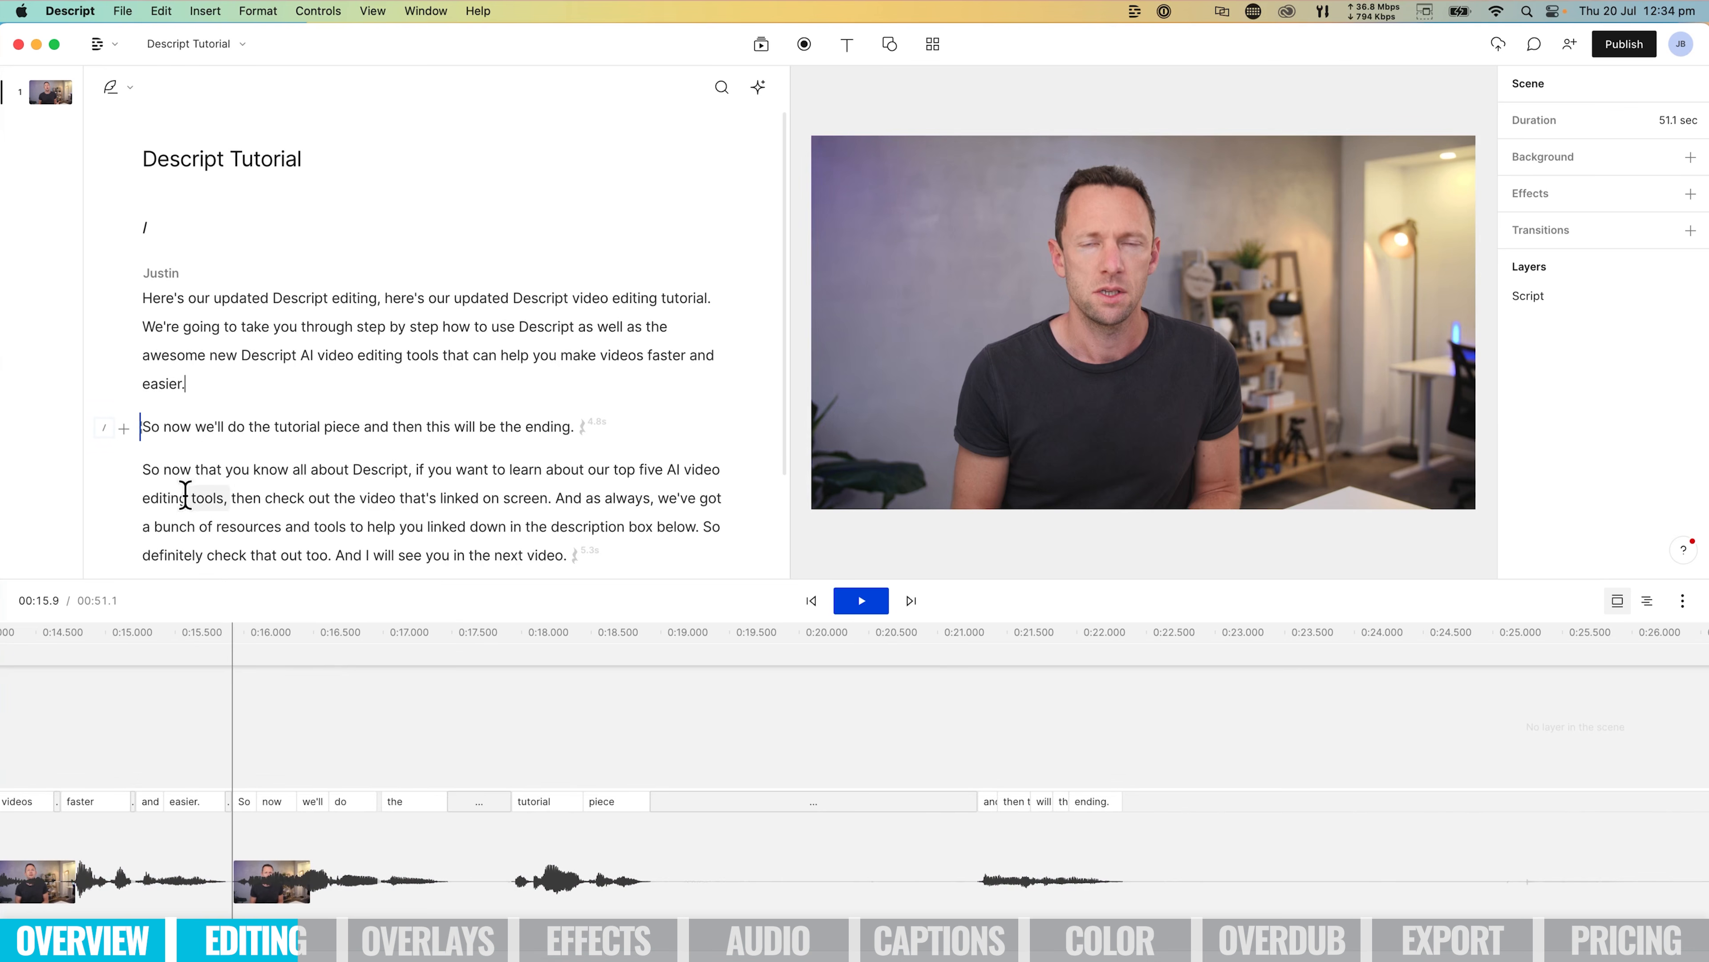
Reopen a gap of about 0.52 s between "easier." and "So now we'll do" in the timeline.
click(578, 439)
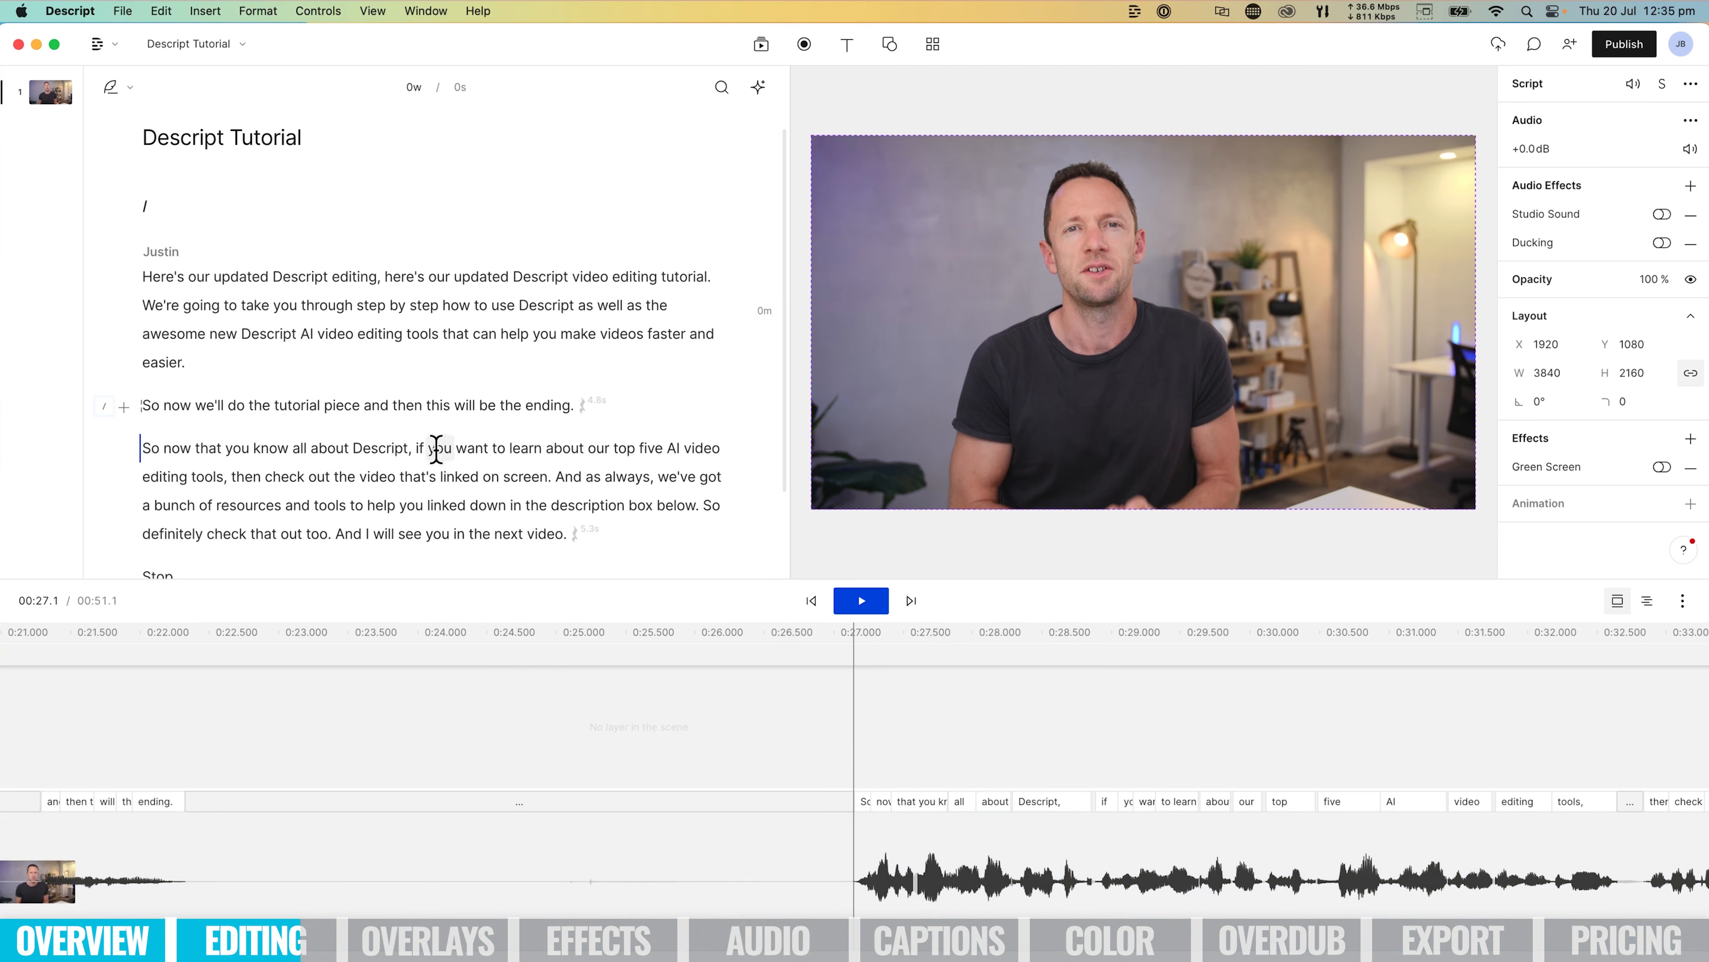
scroll(862, 698, up, 10)
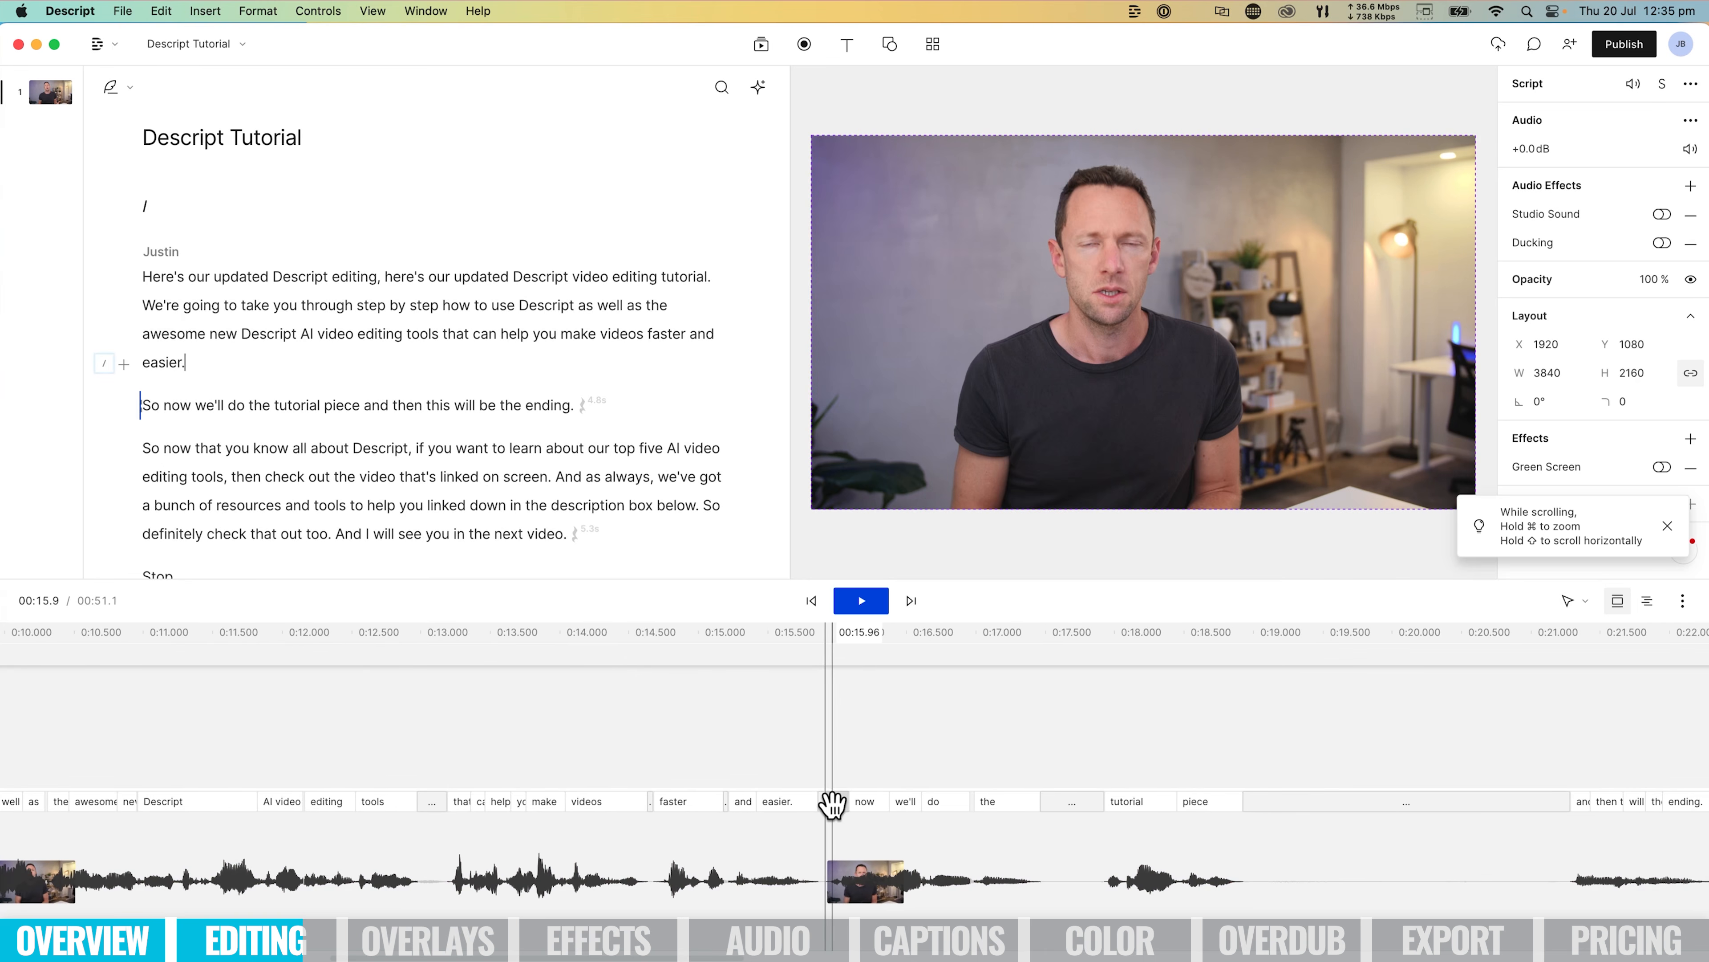
click(837, 805)
drag(836, 805, 903, 805)
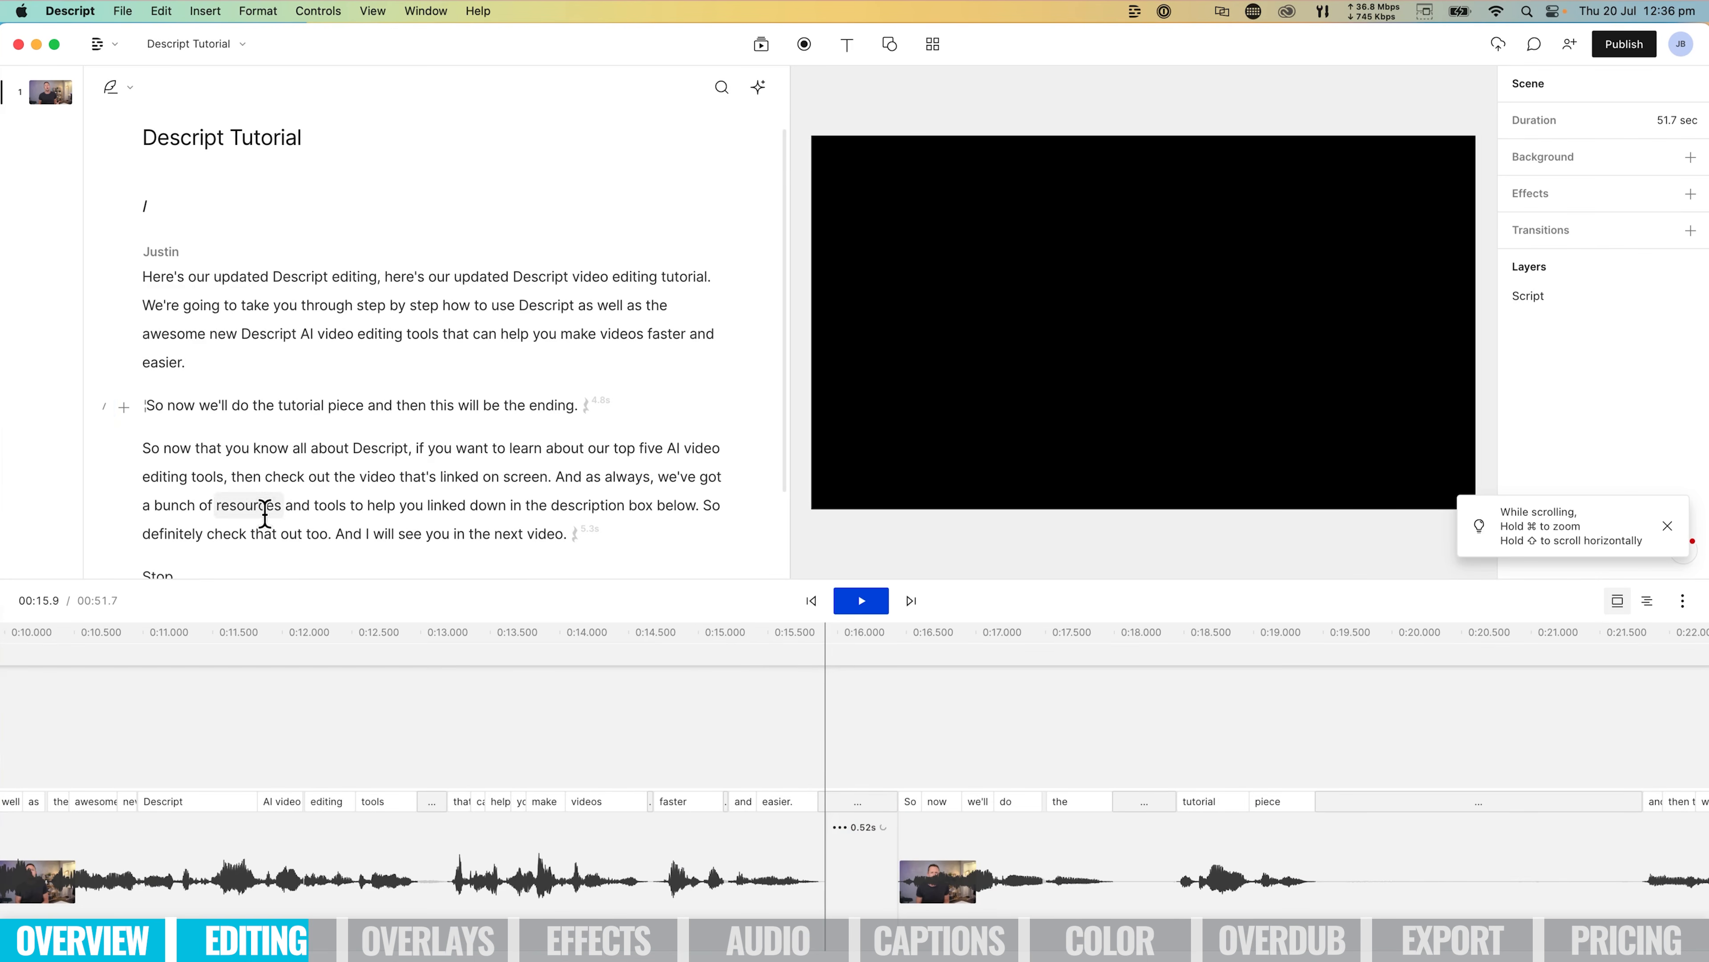
click(370, 233)
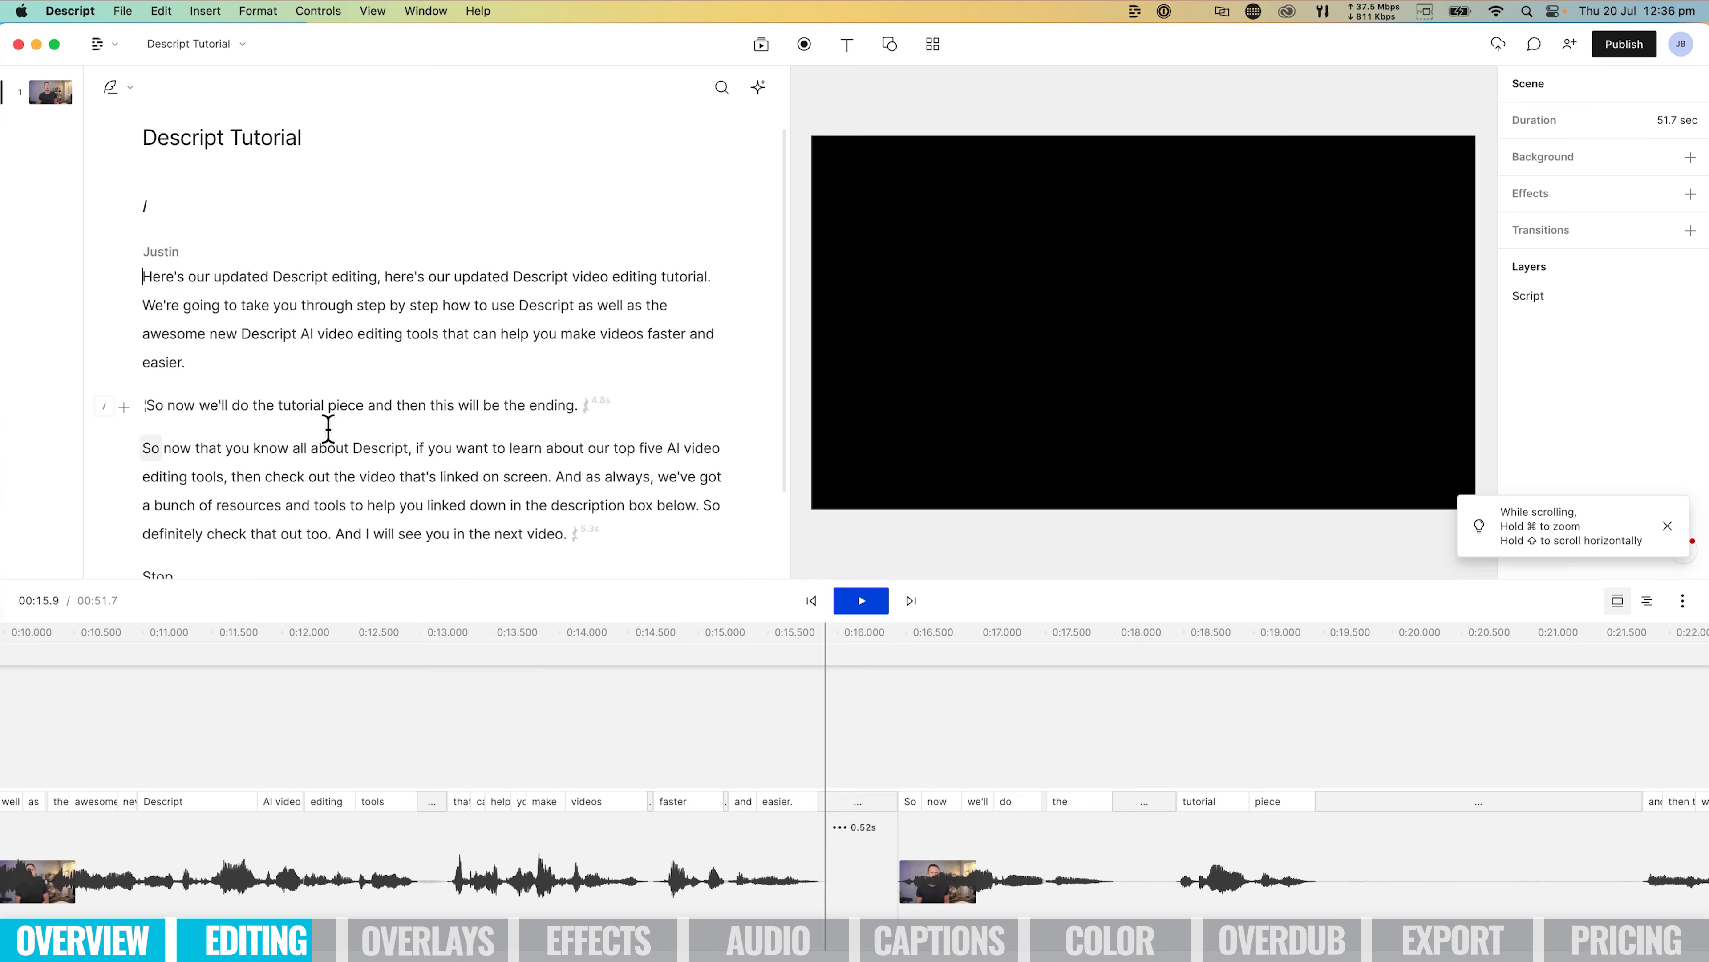
Shorten all word gaps of 3 s or more to 1 sec.
click(759, 88)
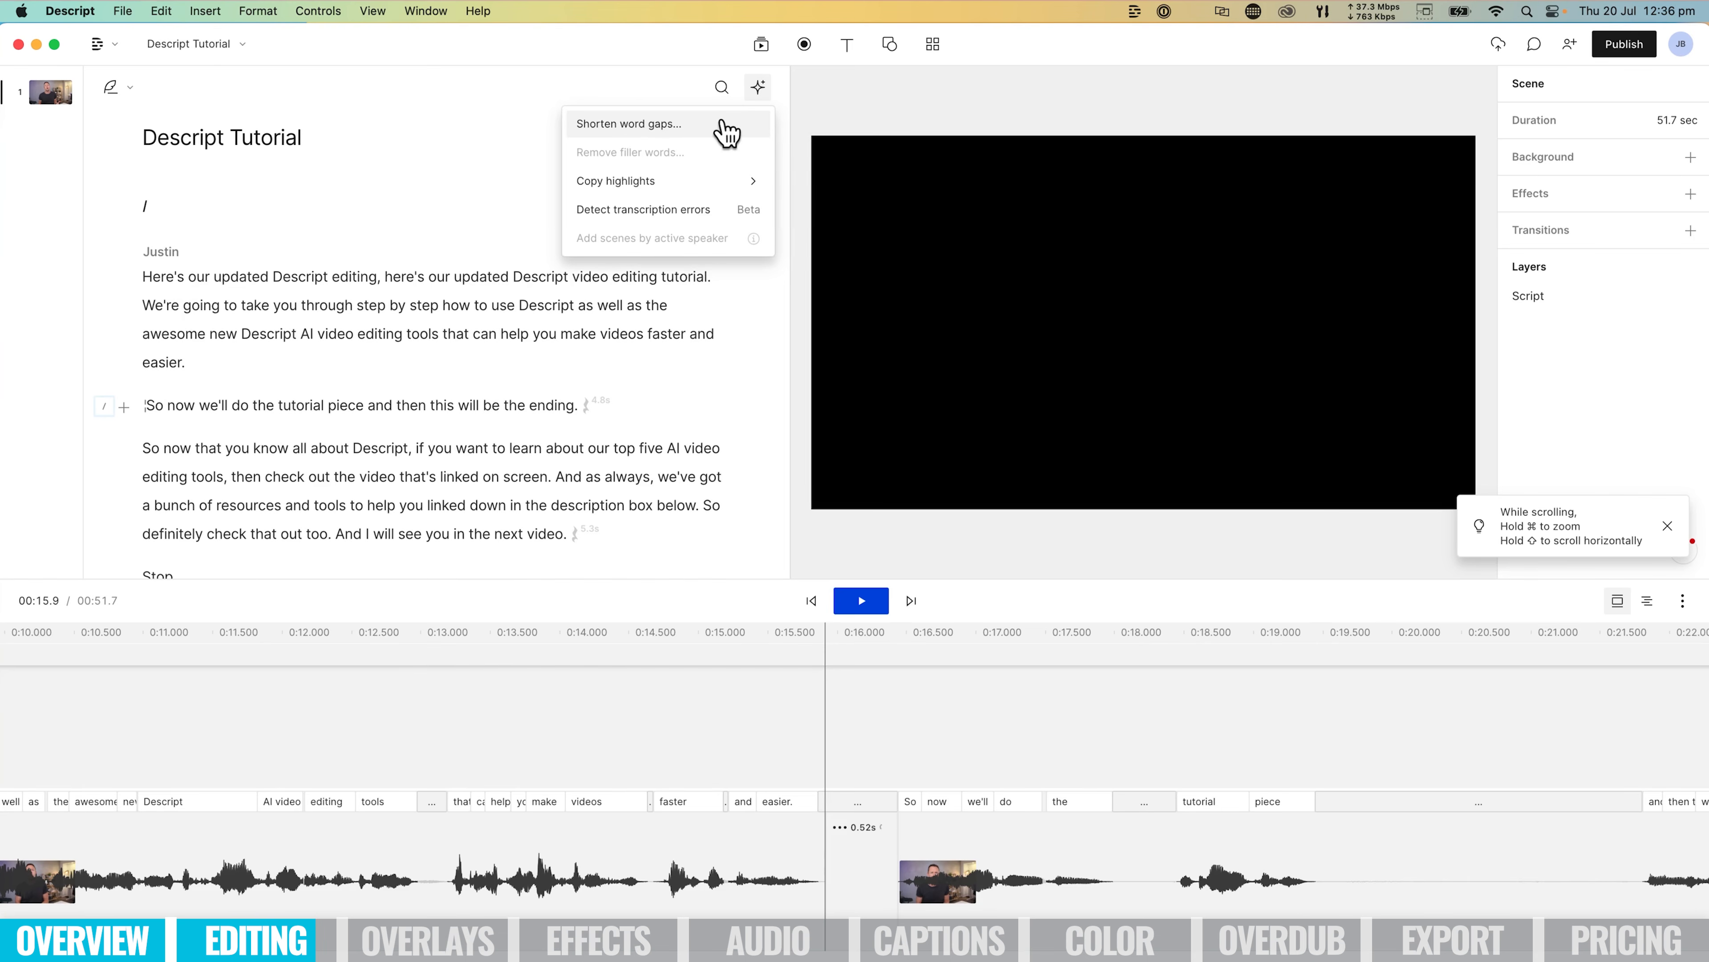
click(707, 125)
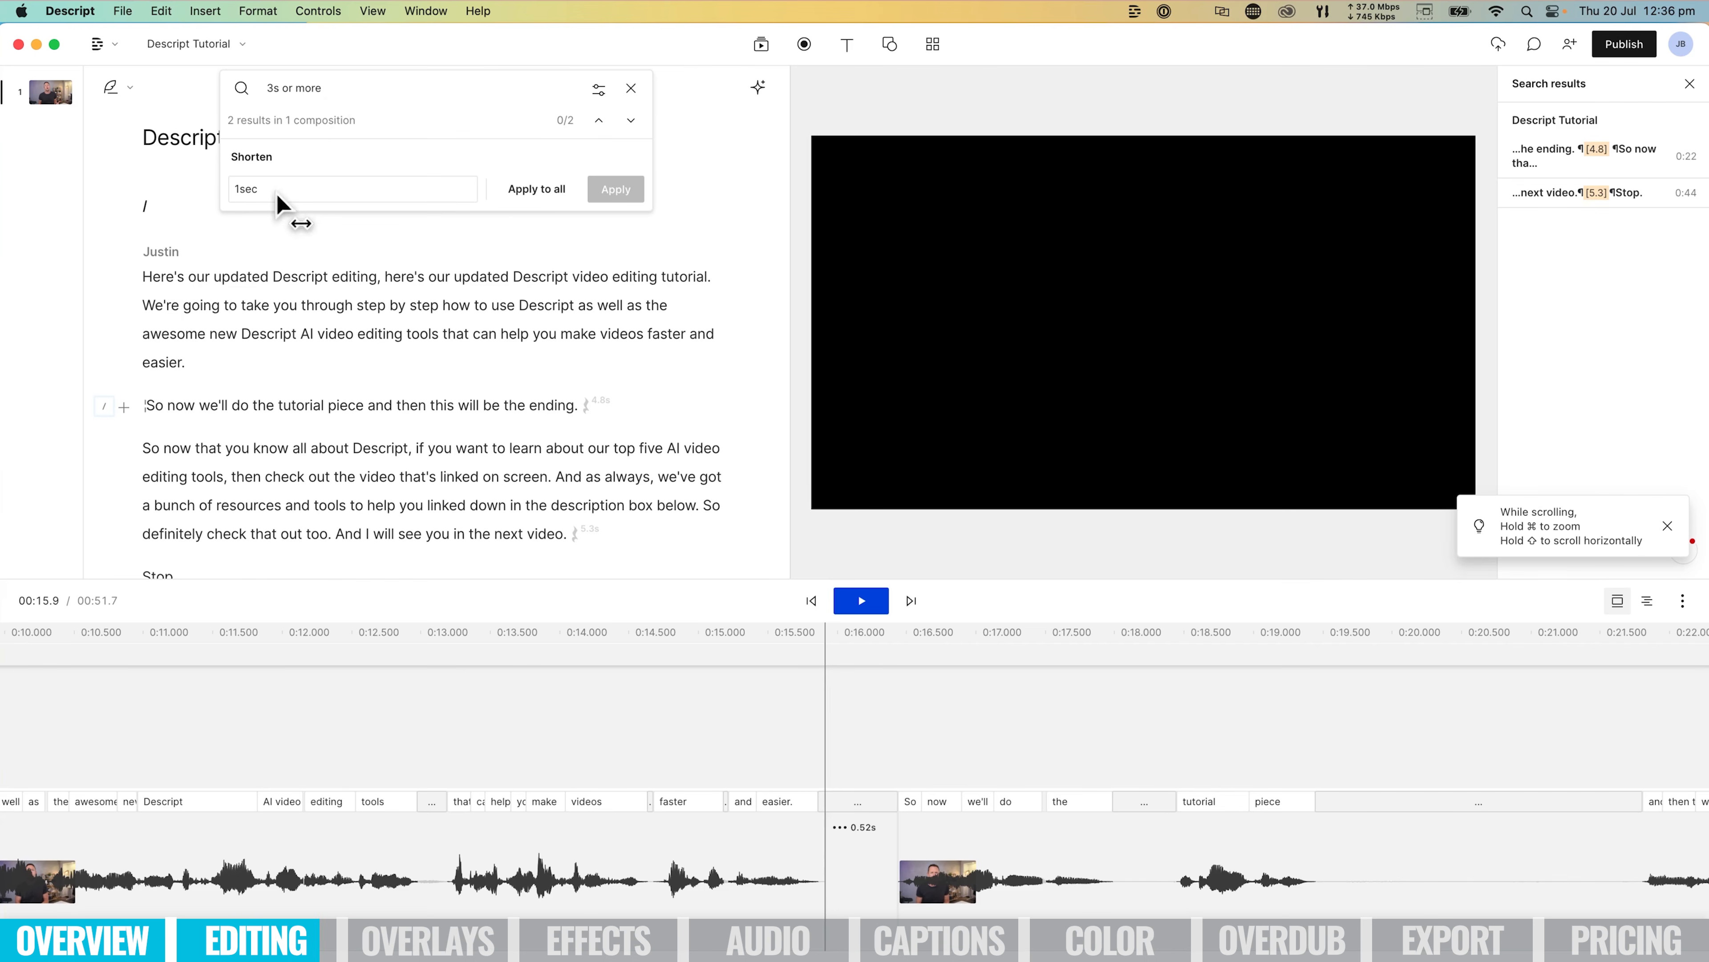
click(529, 189)
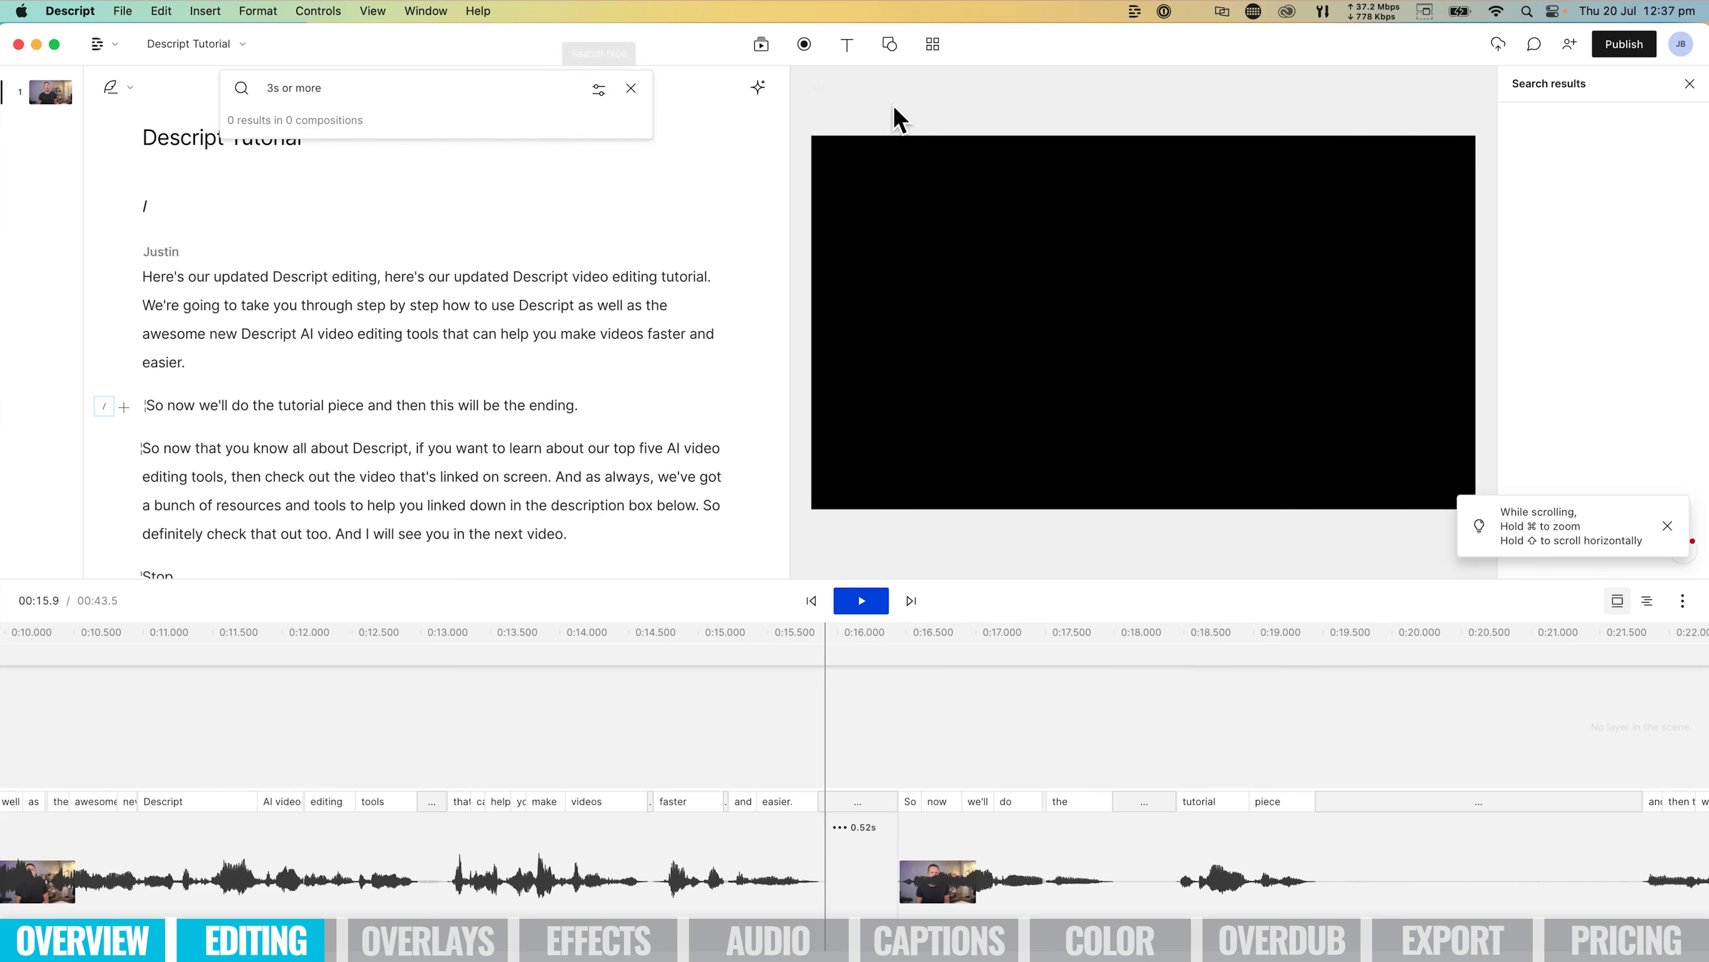
Set the word gap search to 2s or more and shorten all matching gaps to 1 sec.
click(758, 87)
click(718, 127)
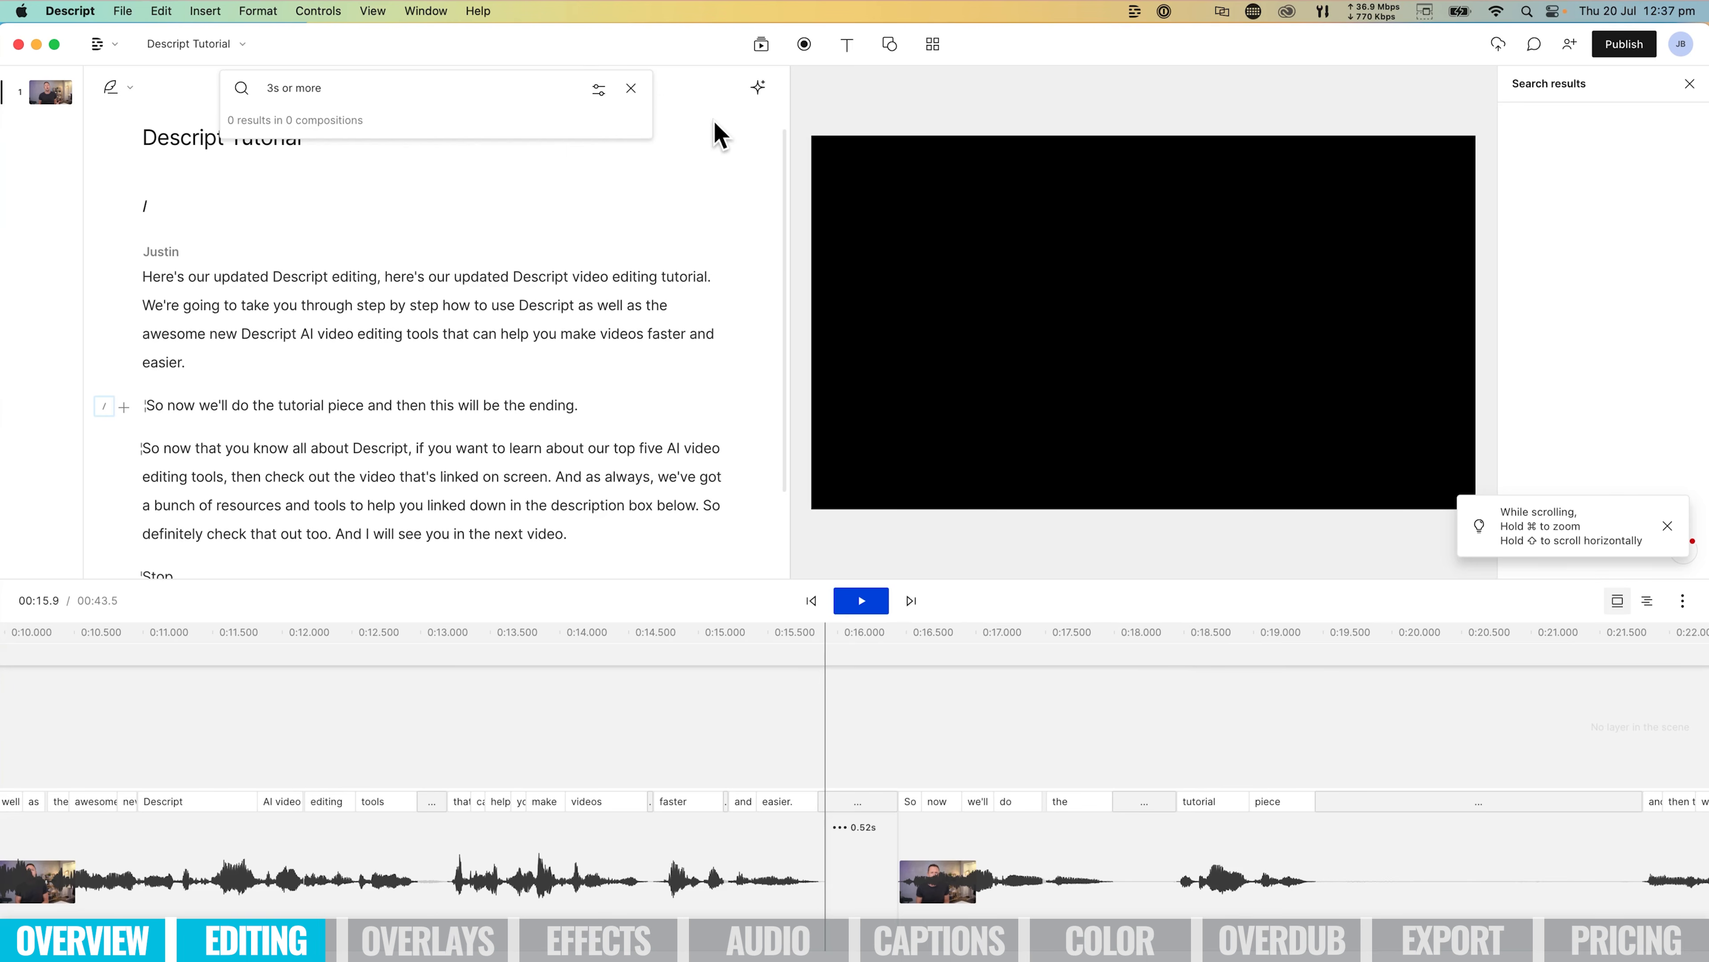
click(273, 87)
key(BackSpace)
text(2)
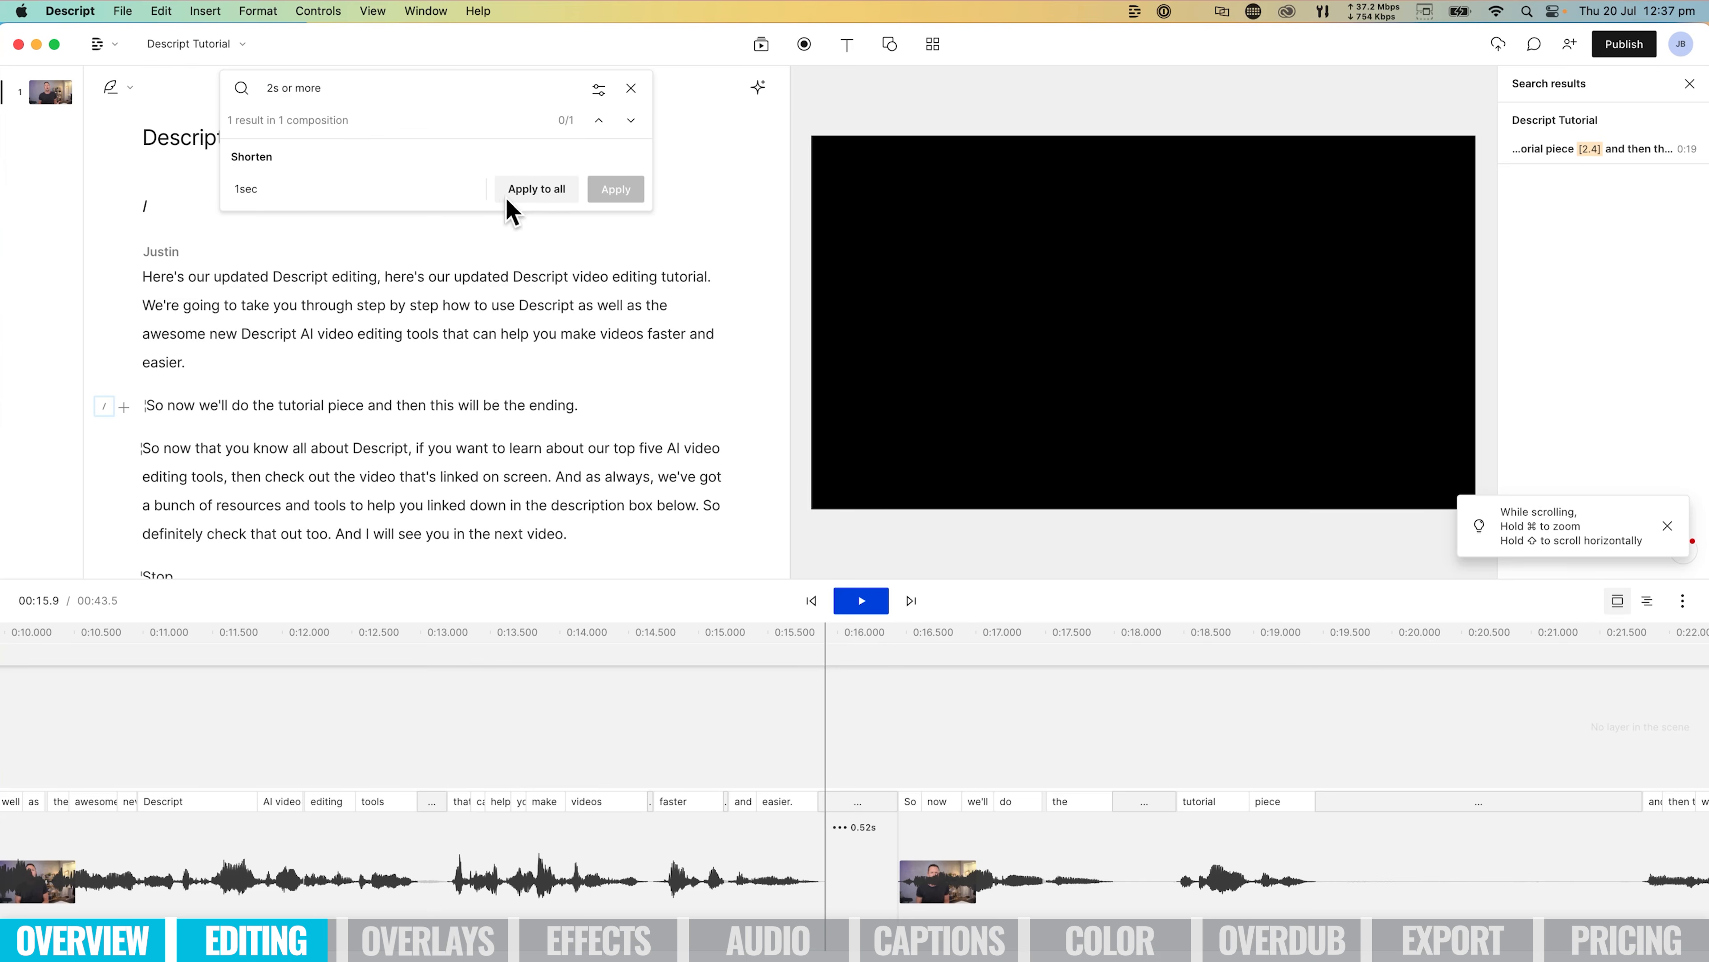
click(539, 190)
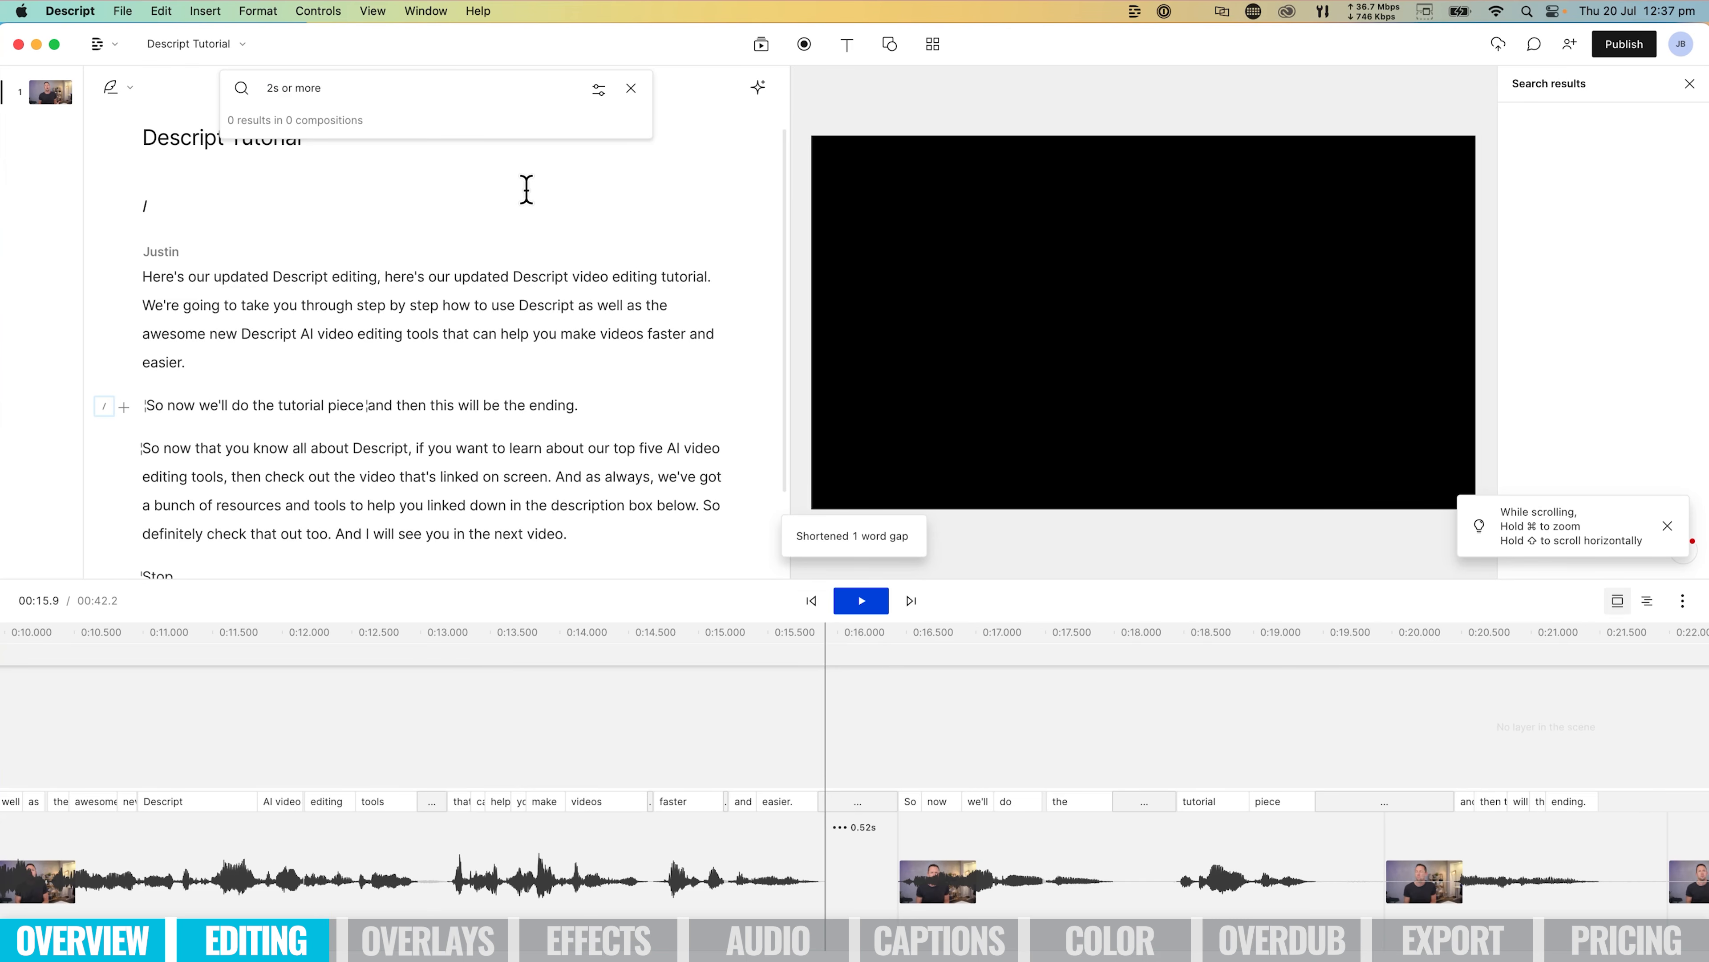
Delete the sentence "So now we'll do the tutorial piece and then this will be the ending." from the script.
scroll(526, 189, down, 2)
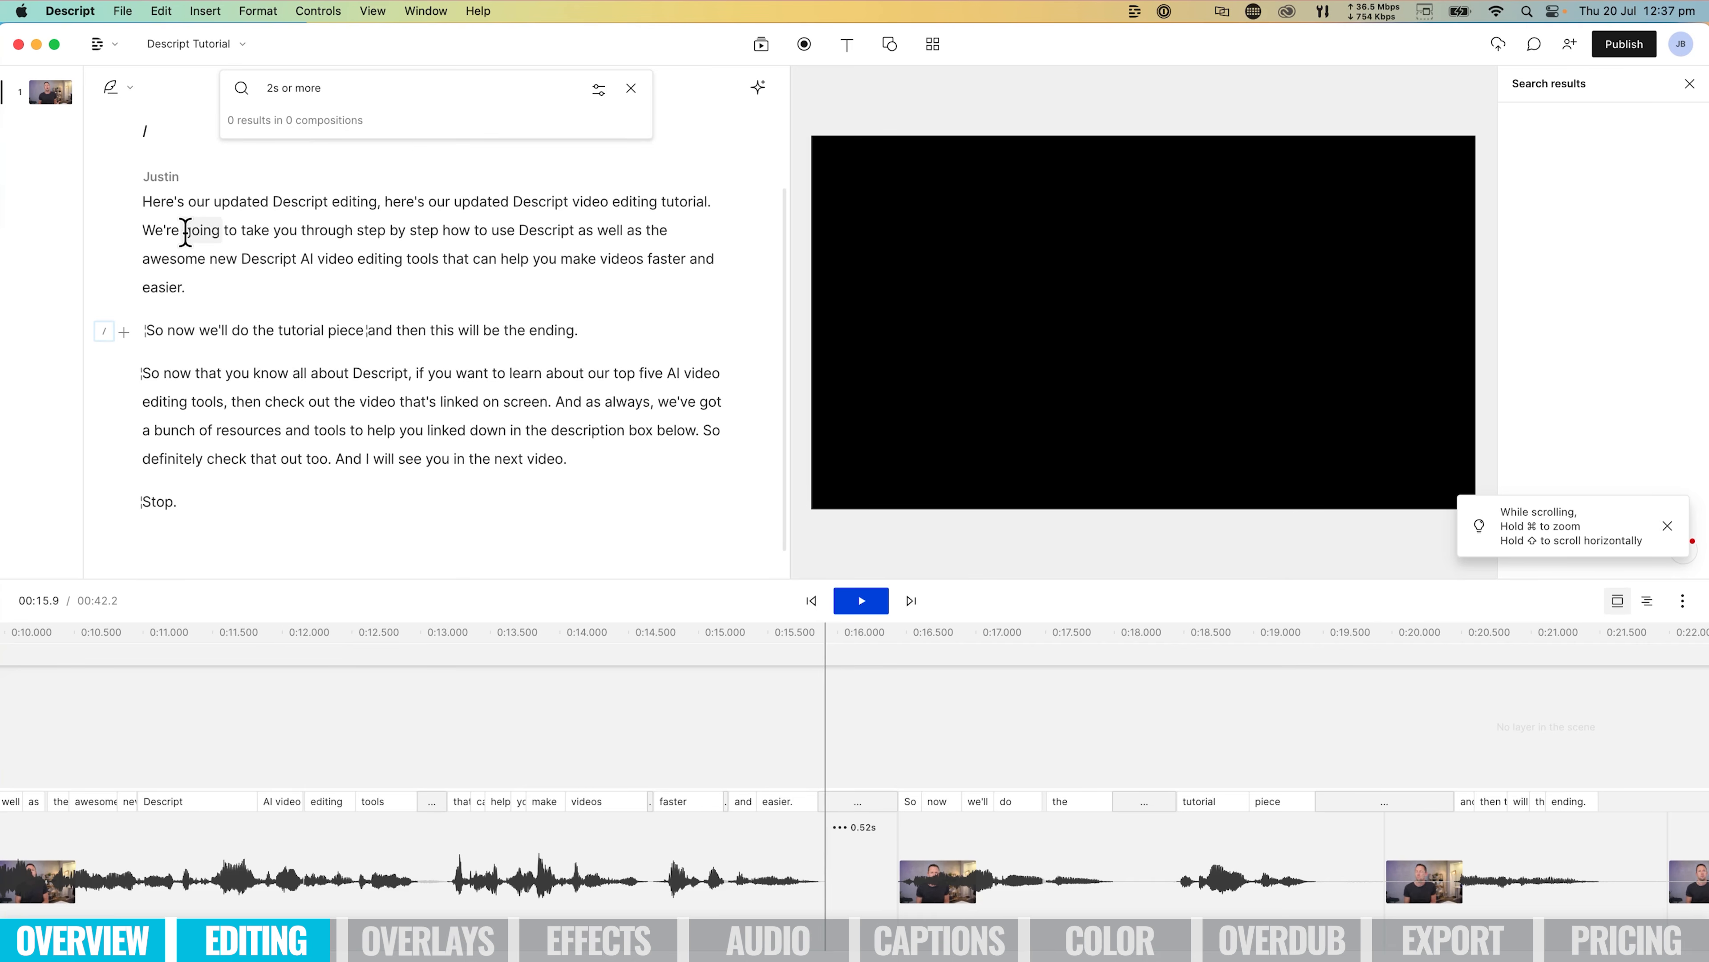
drag(140, 202, 332, 297)
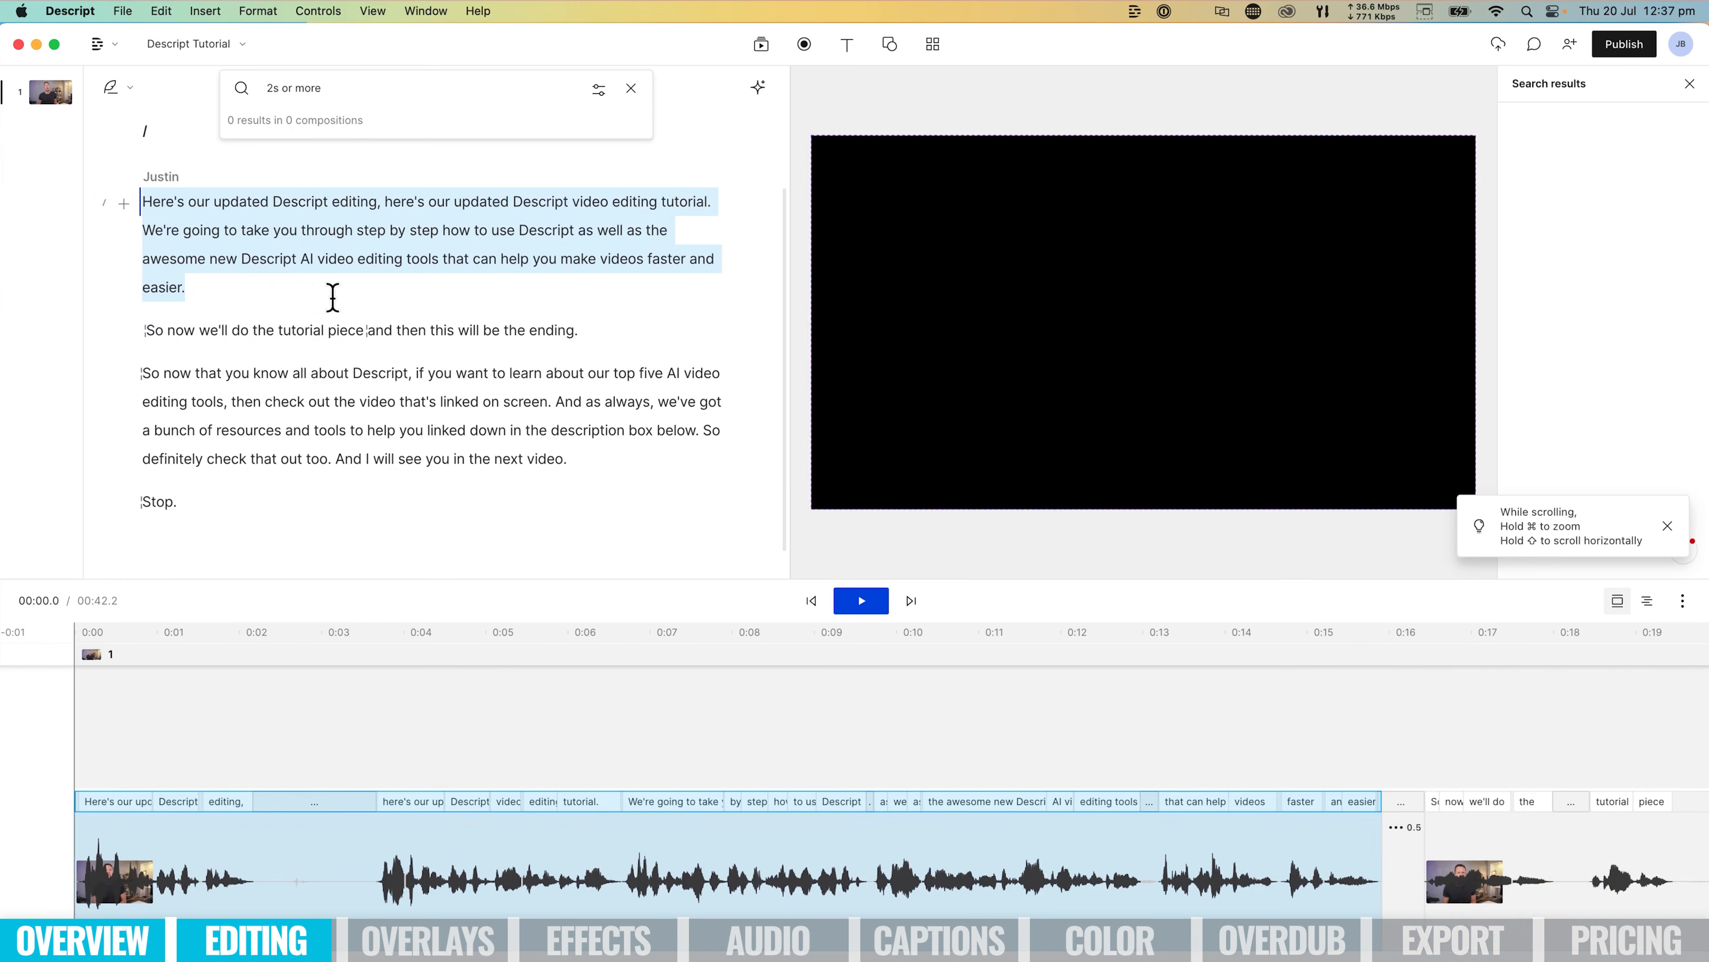
drag(145, 330, 582, 326)
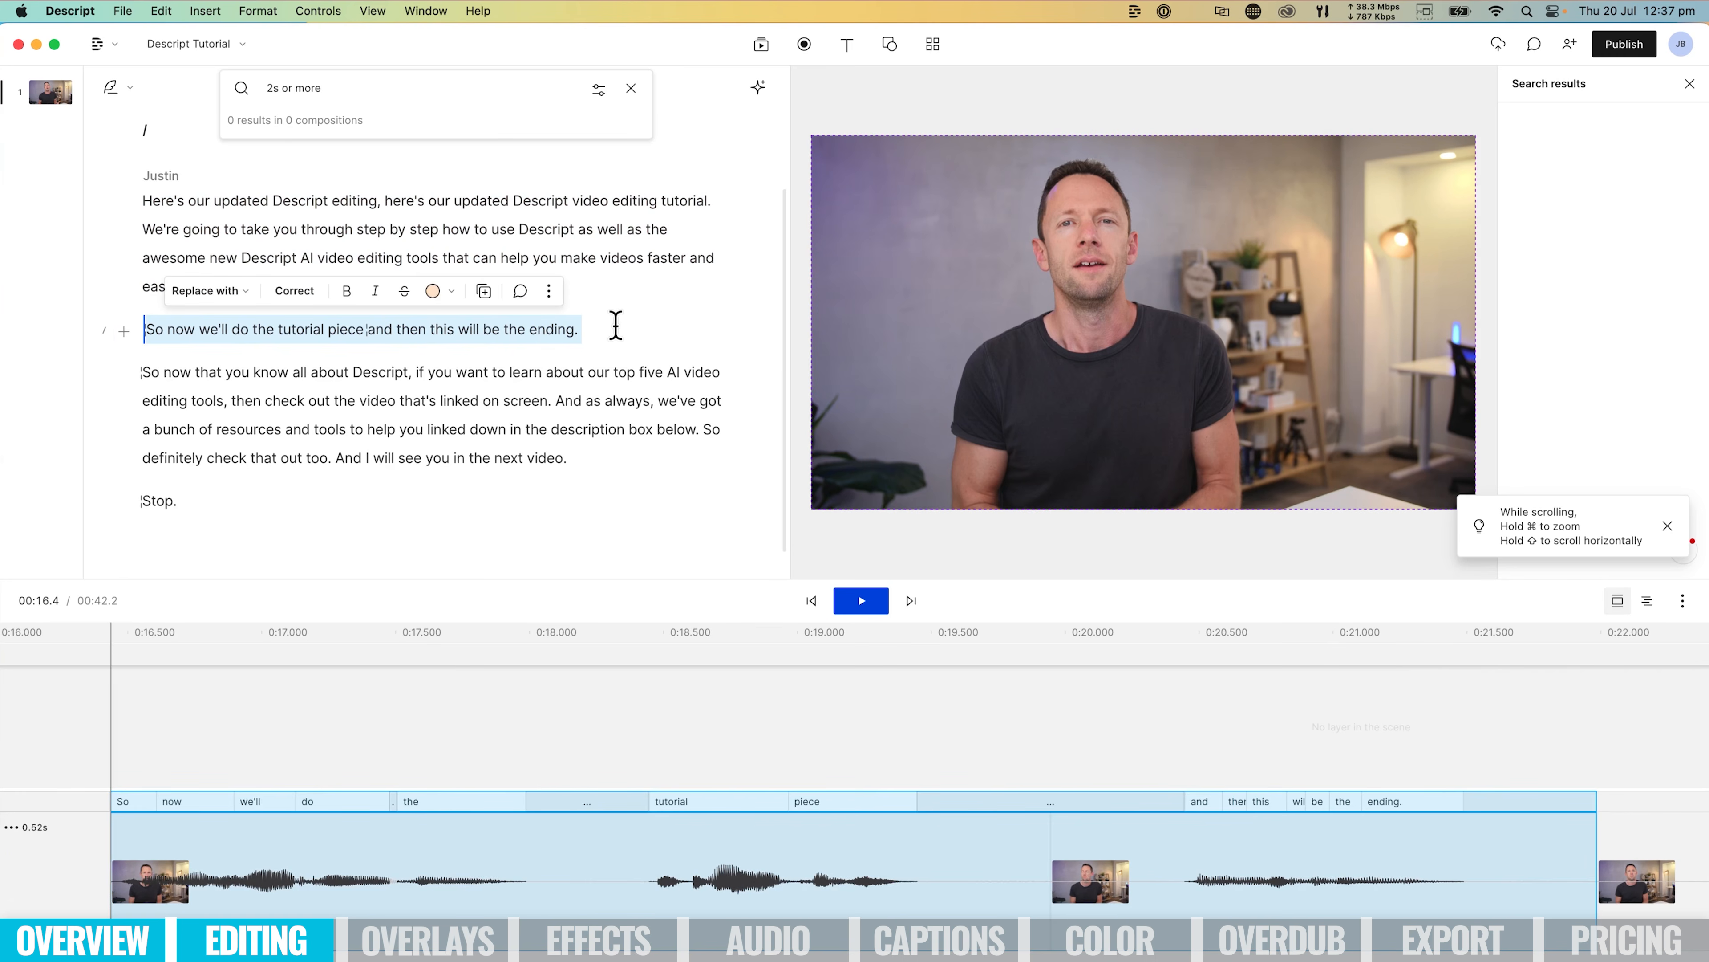
drag(616, 326, 122, 336)
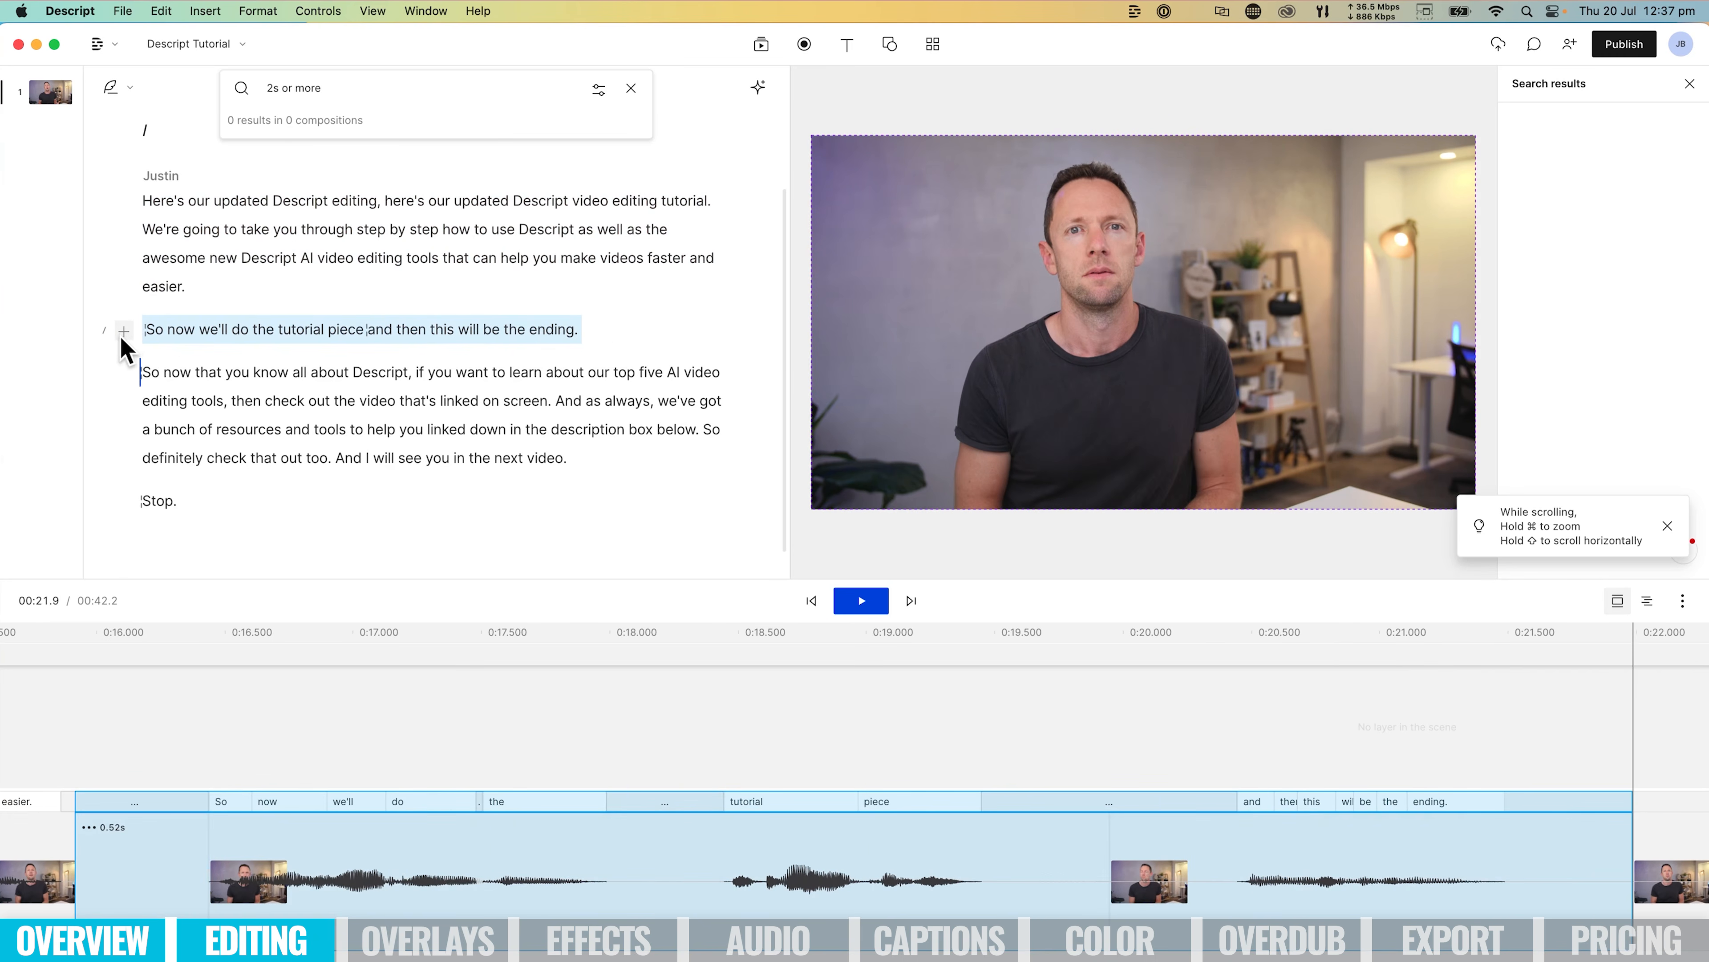
key(BackSpace)
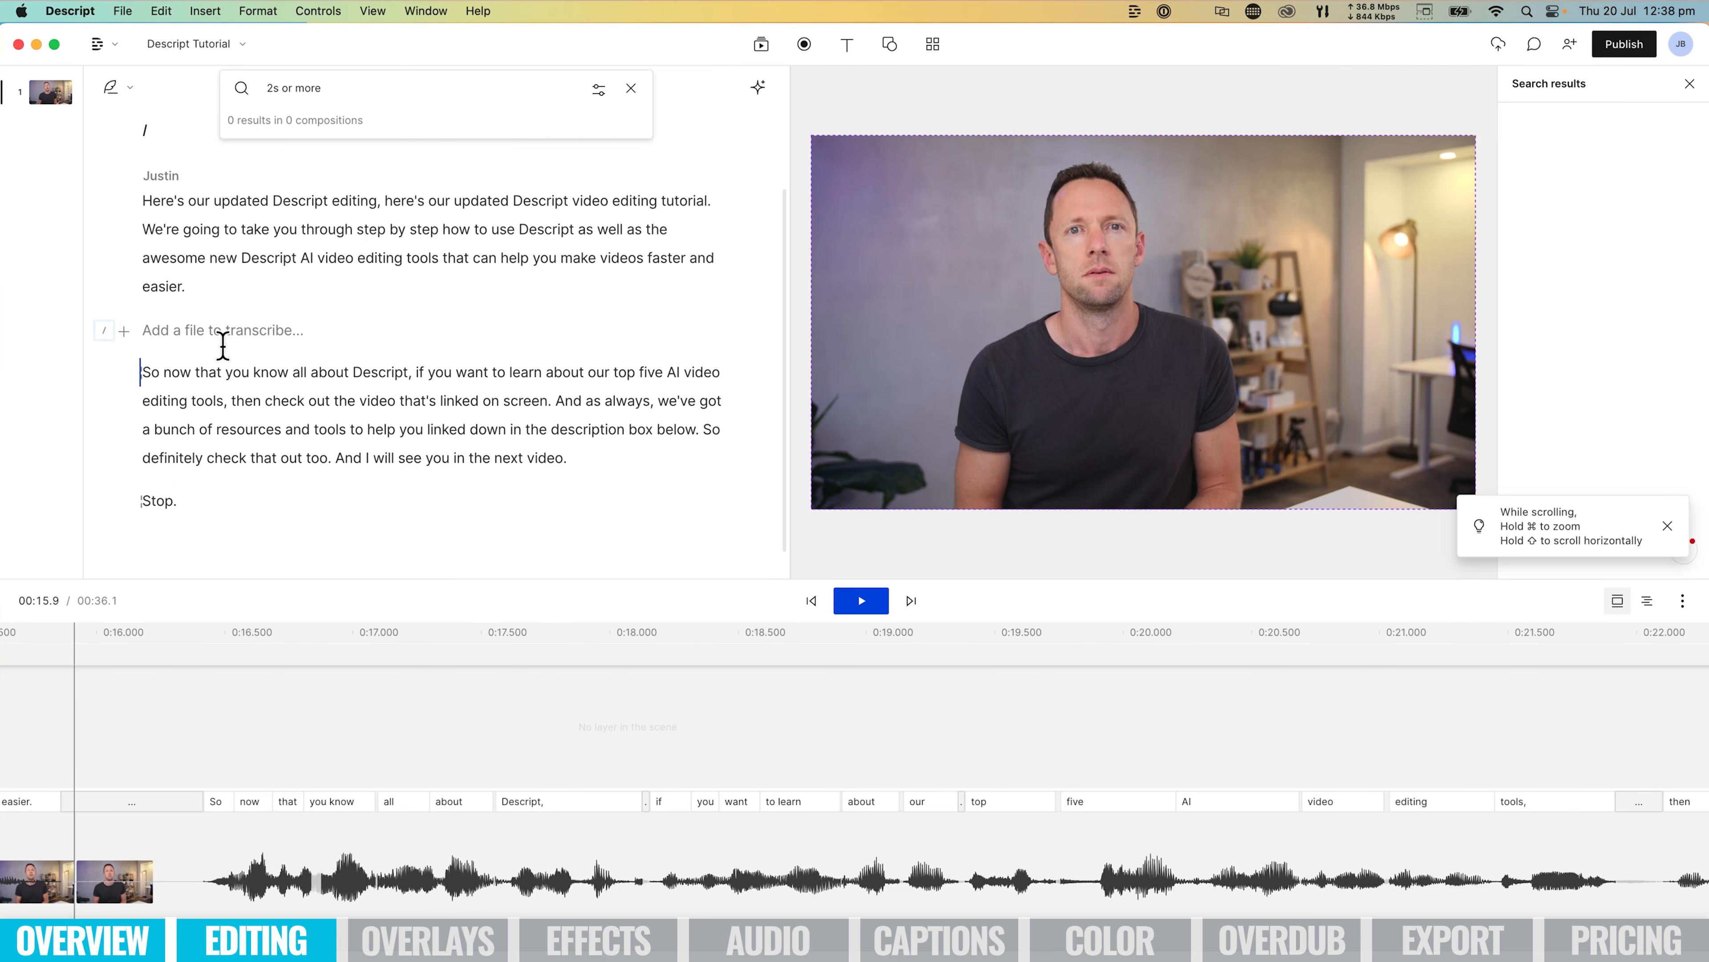
Delete the final word "Stop." from the end of the script.
click(143, 500)
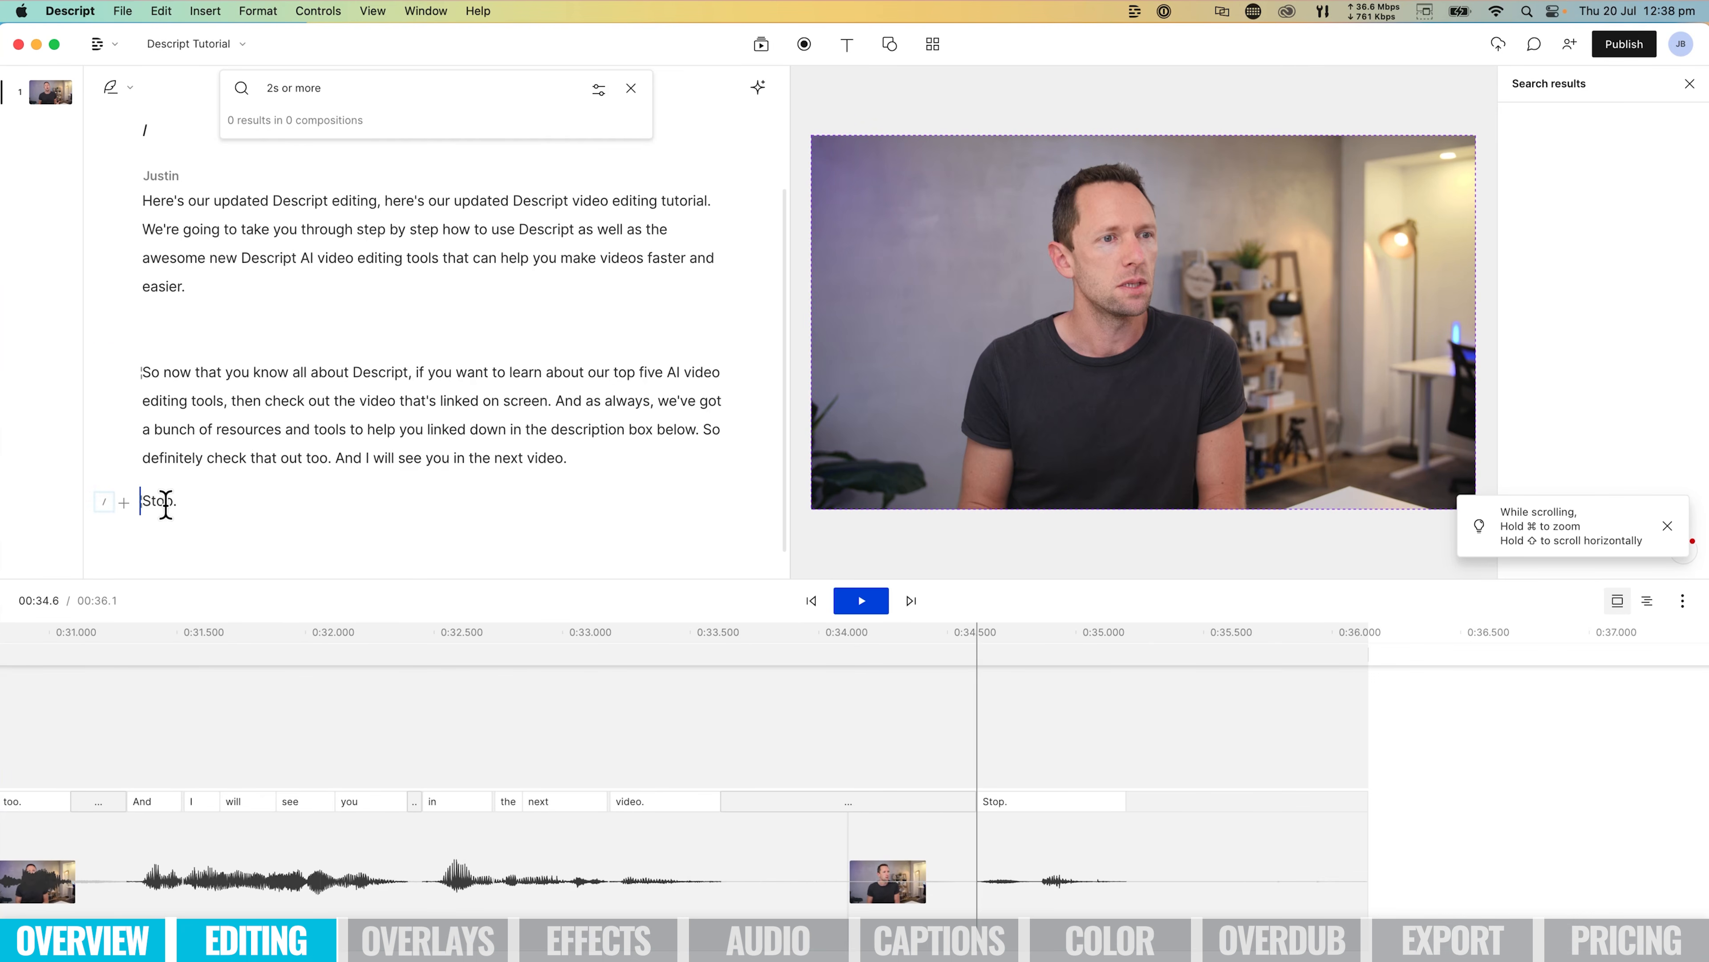
drag(183, 500, 102, 507)
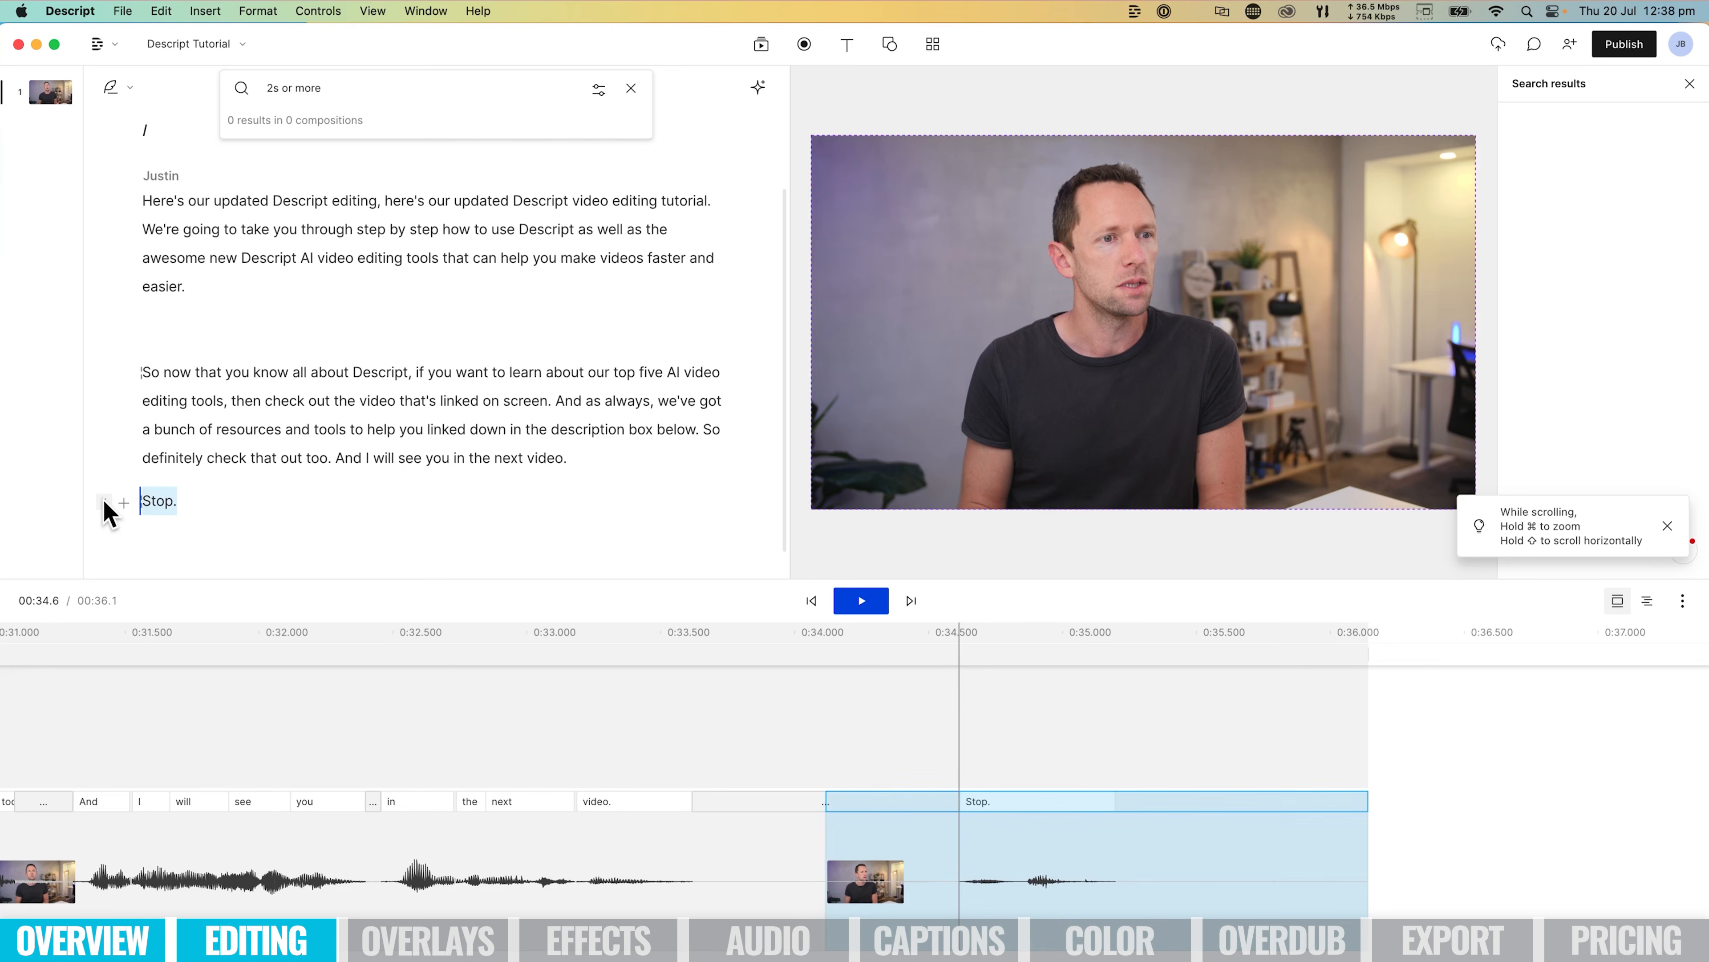
key(BackSpace)
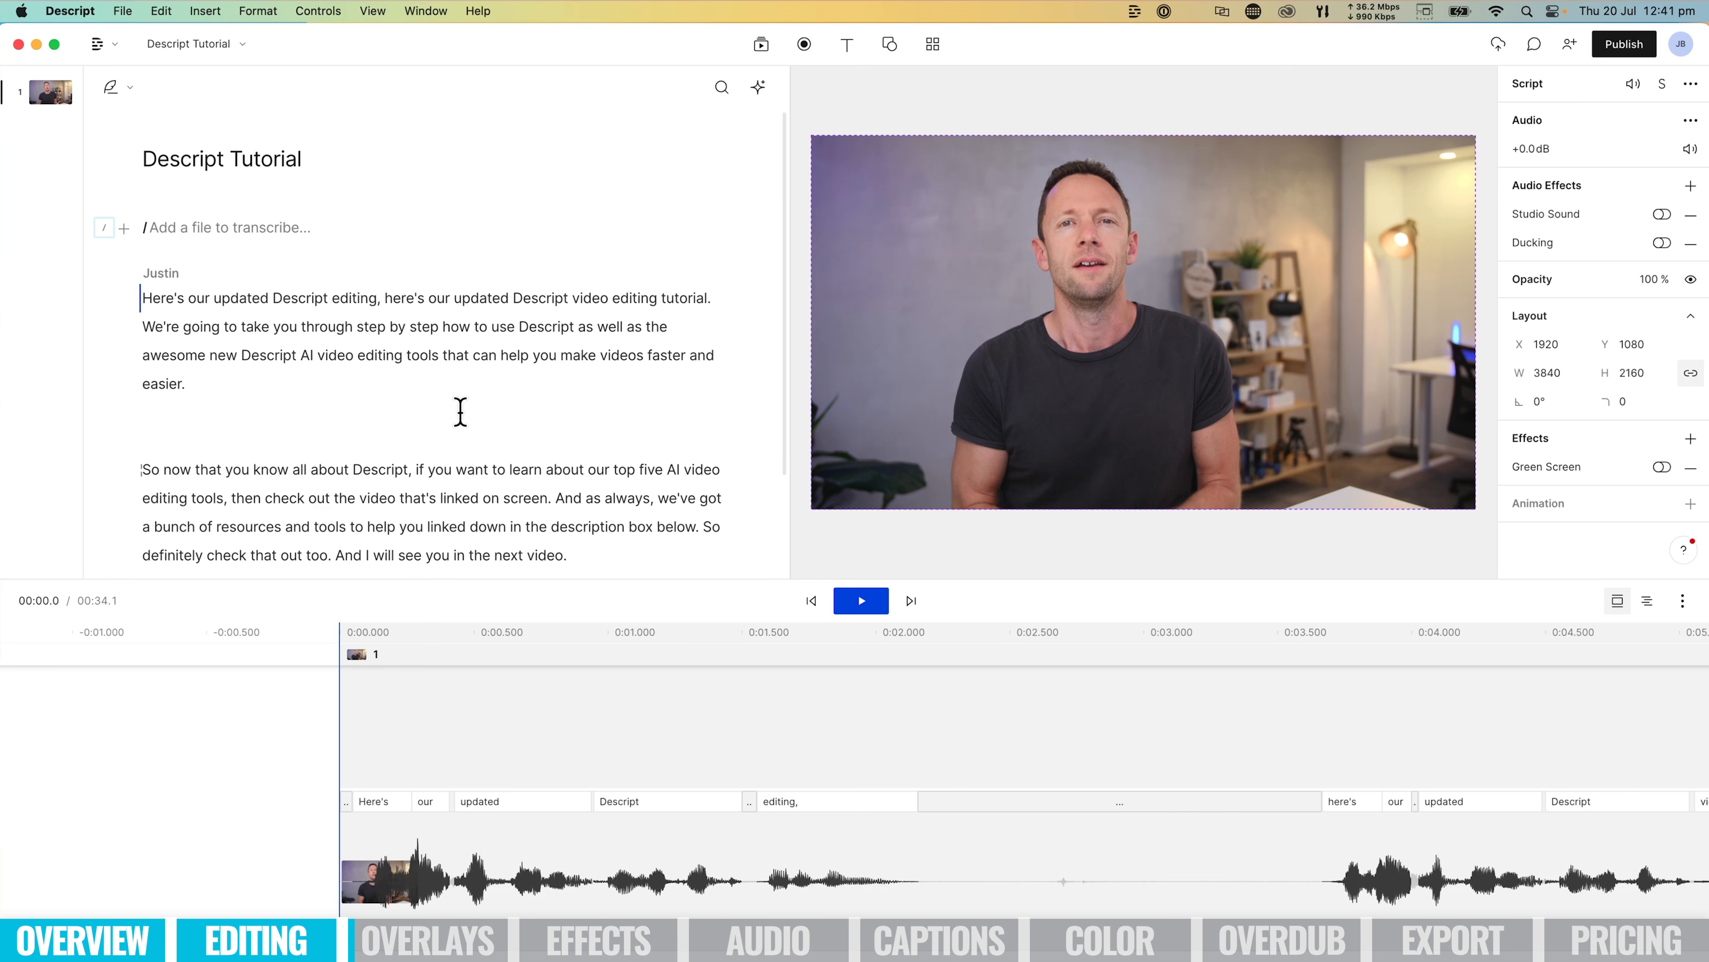
Add the B-roll file NickNimmin-DumpsterShoot.MOV as an overlay layer above the main video through the quick actions.
scroll(408, 328, down, 2)
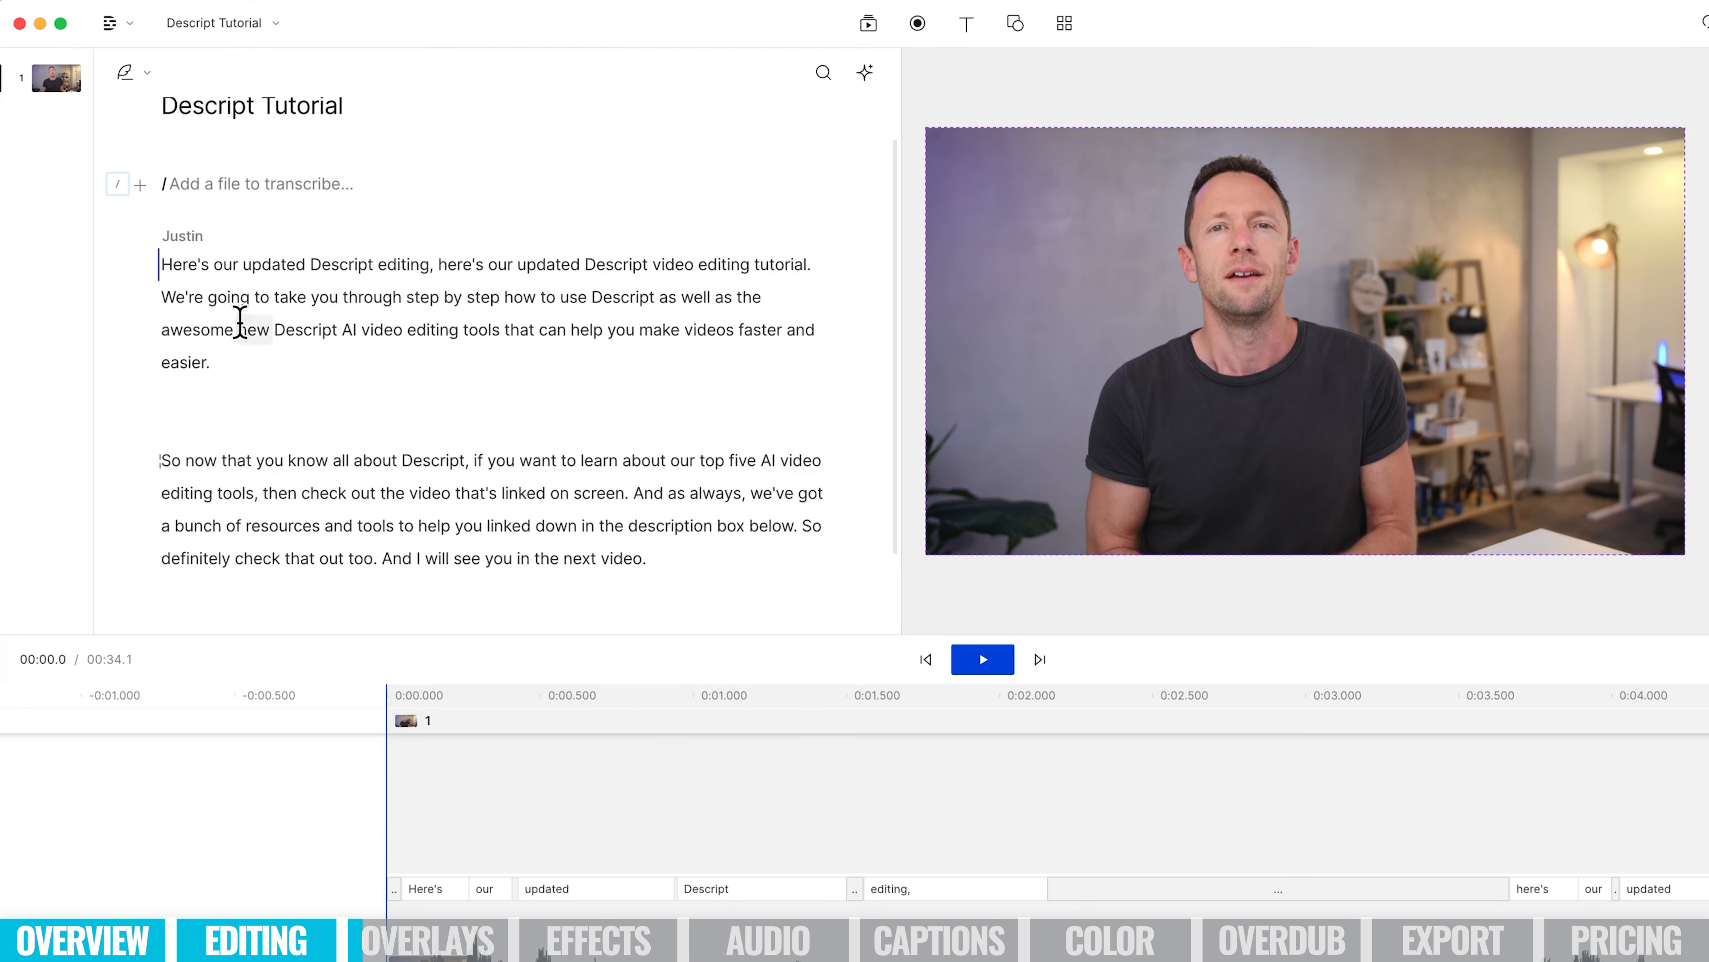
click(140, 184)
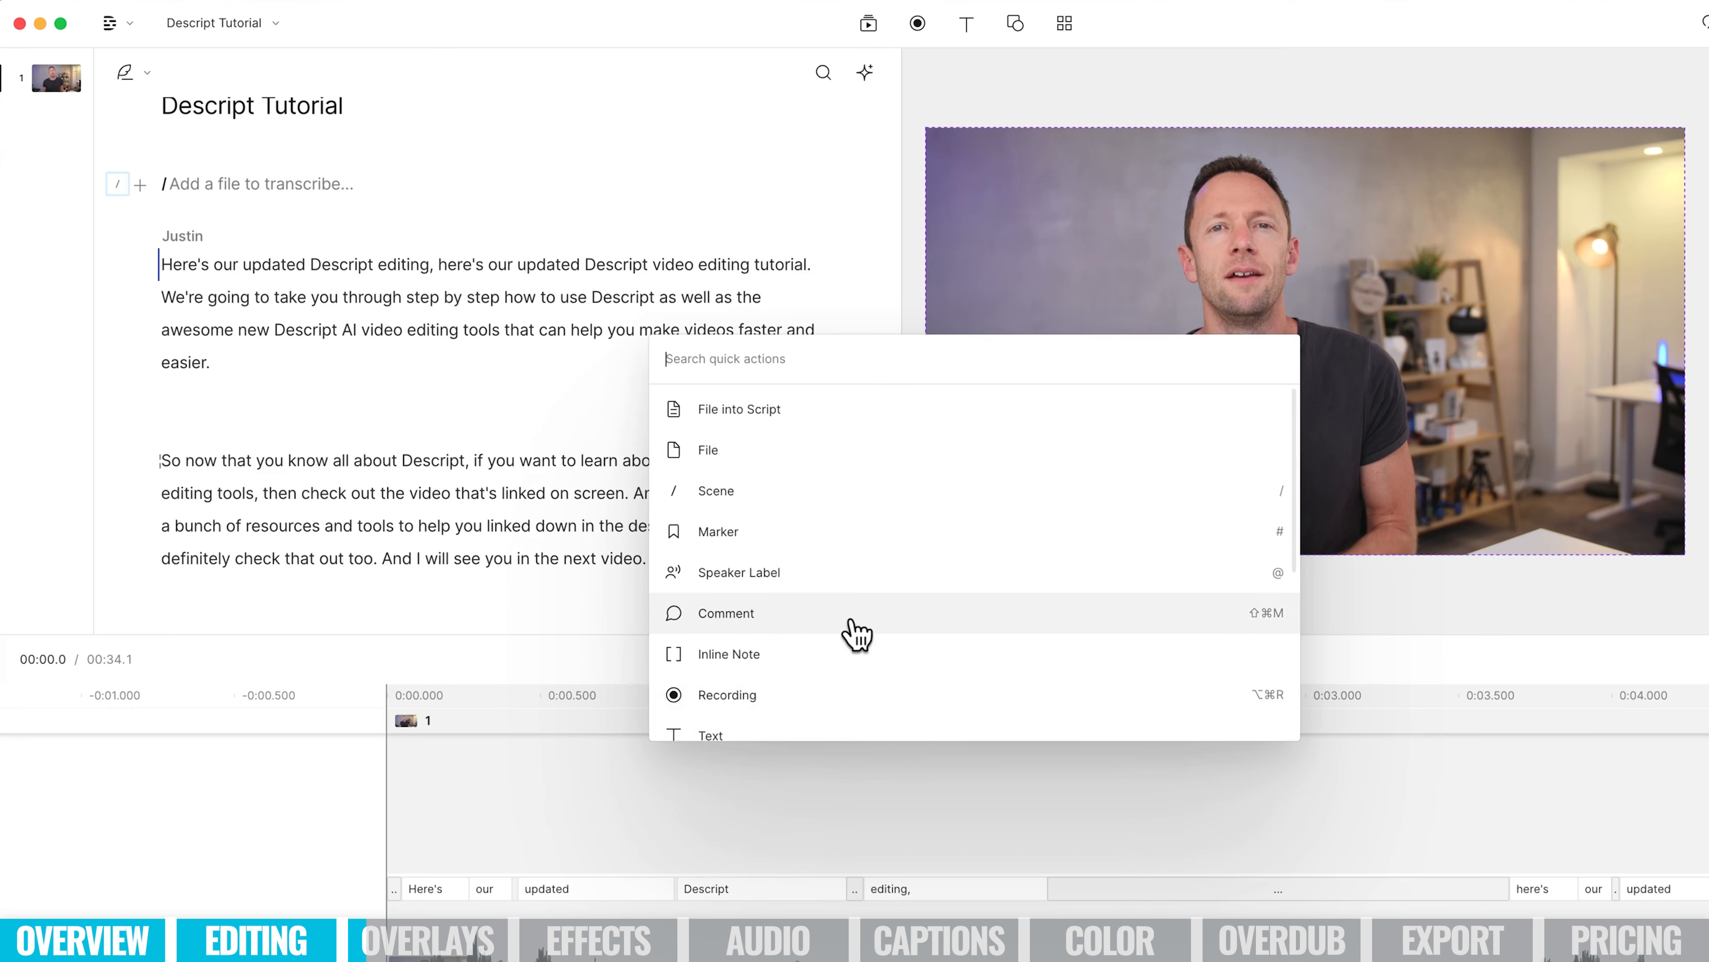
scroll(859, 650, down, 2)
scroll(860, 650, down, 7)
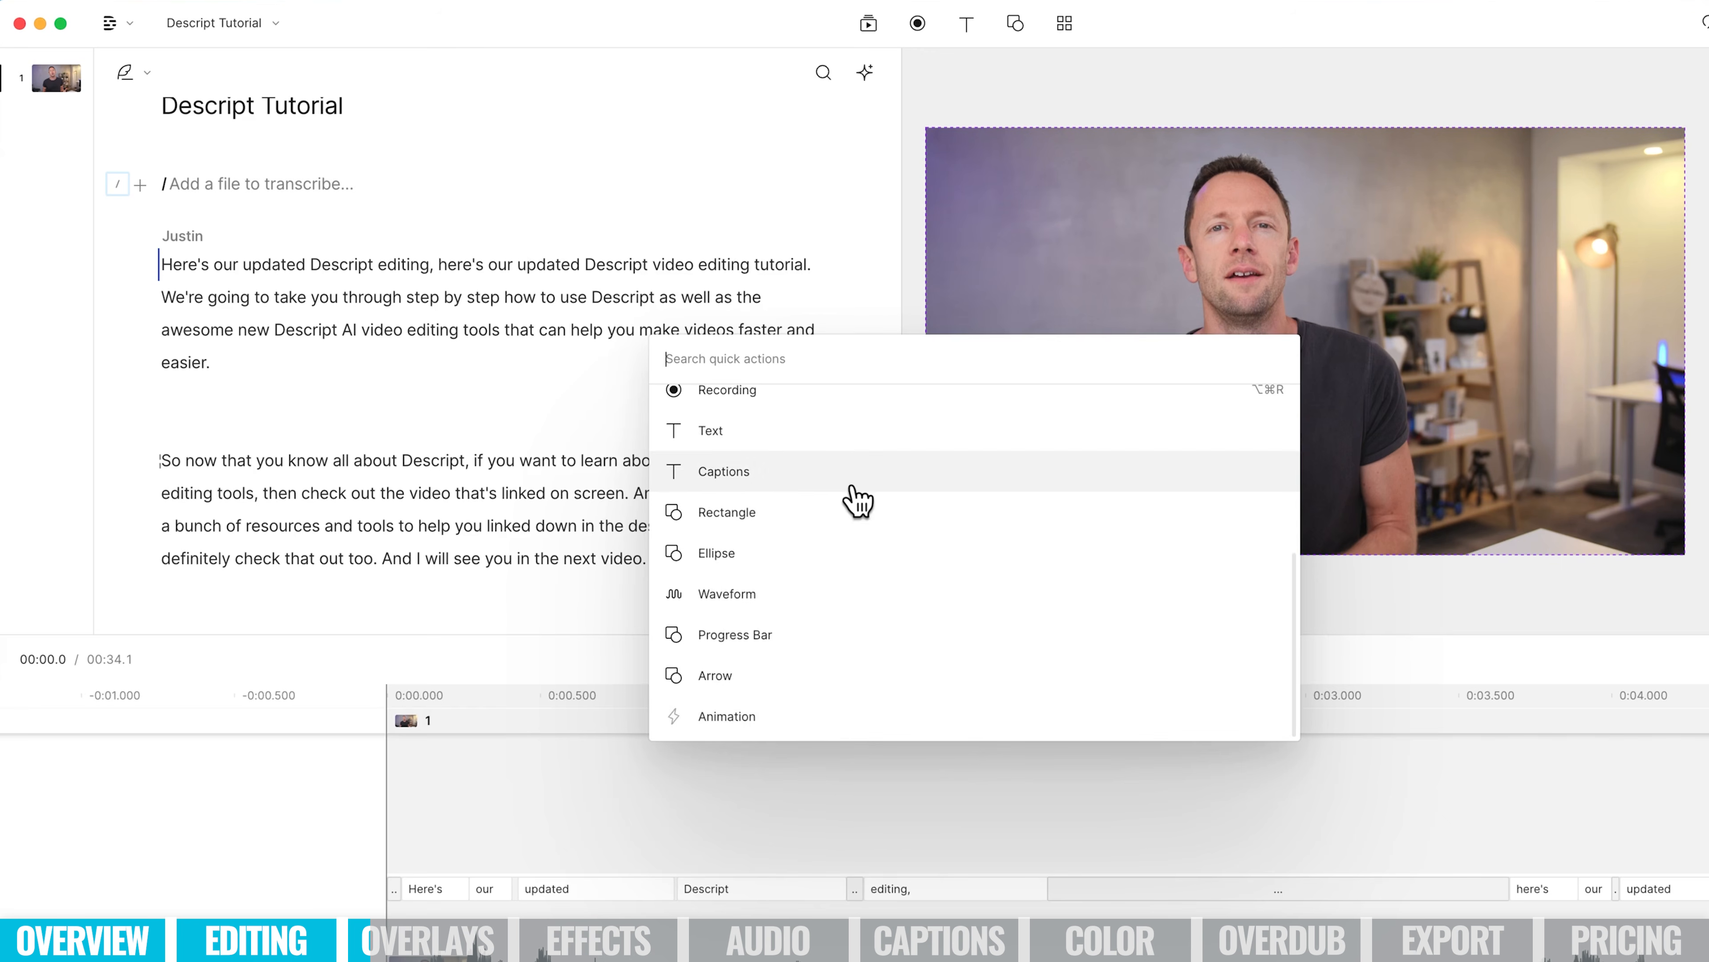
scroll(860, 498, up, 8)
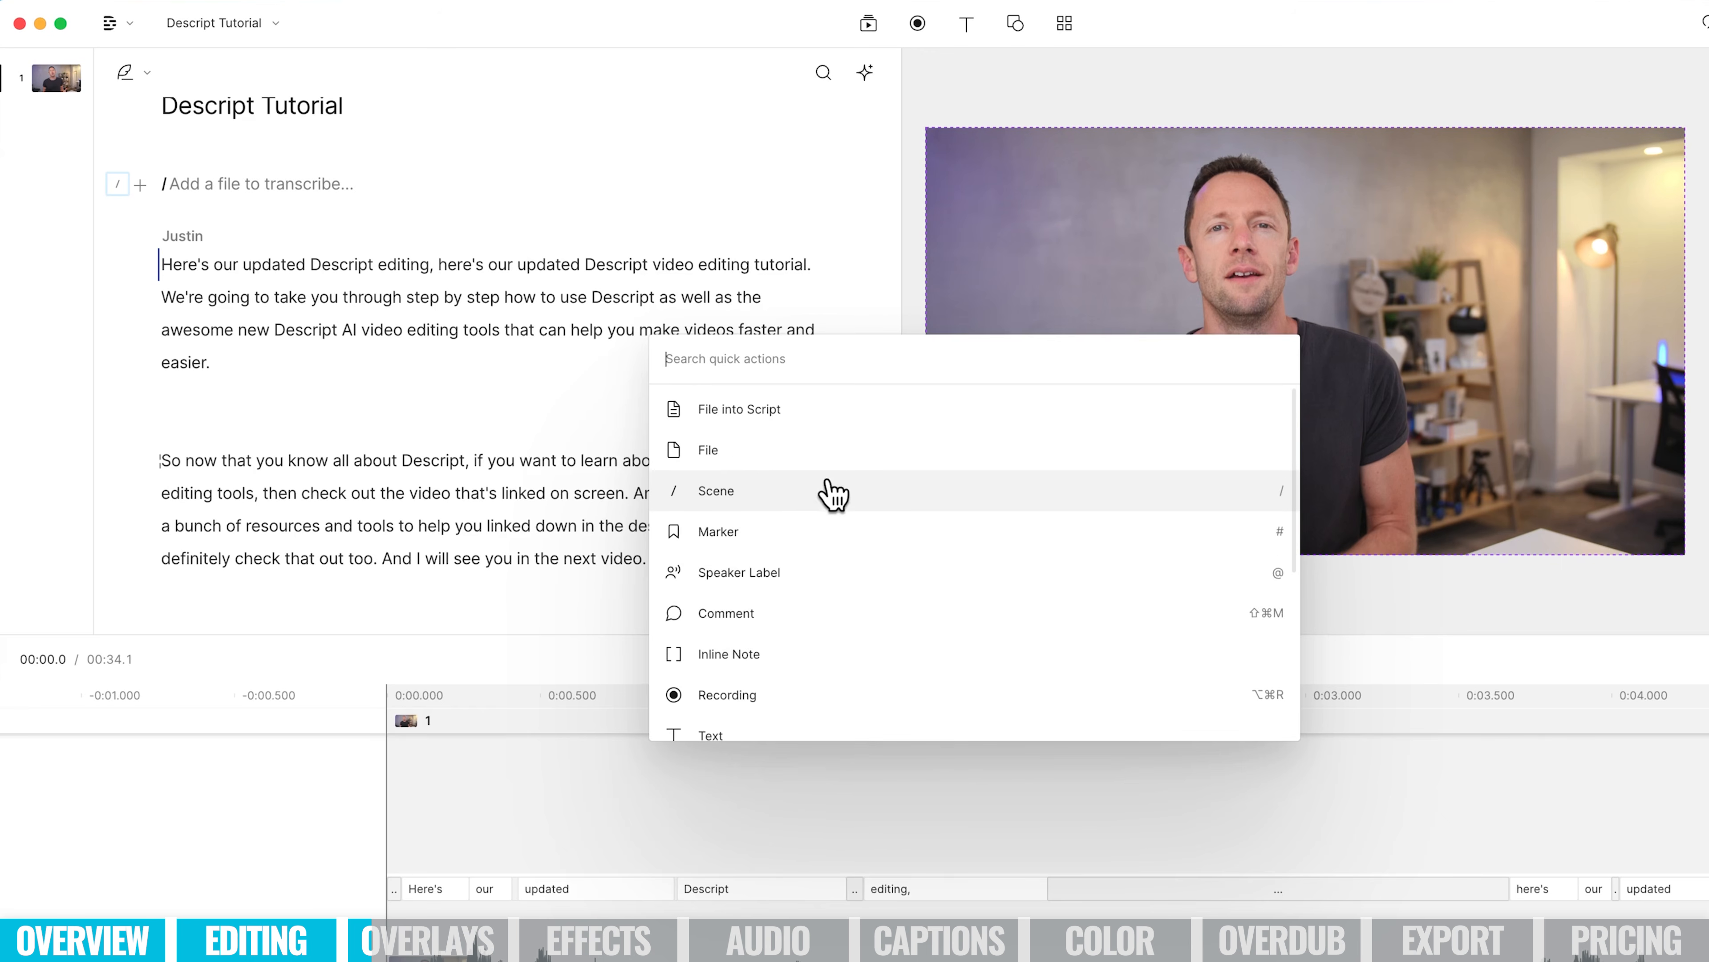
click(818, 448)
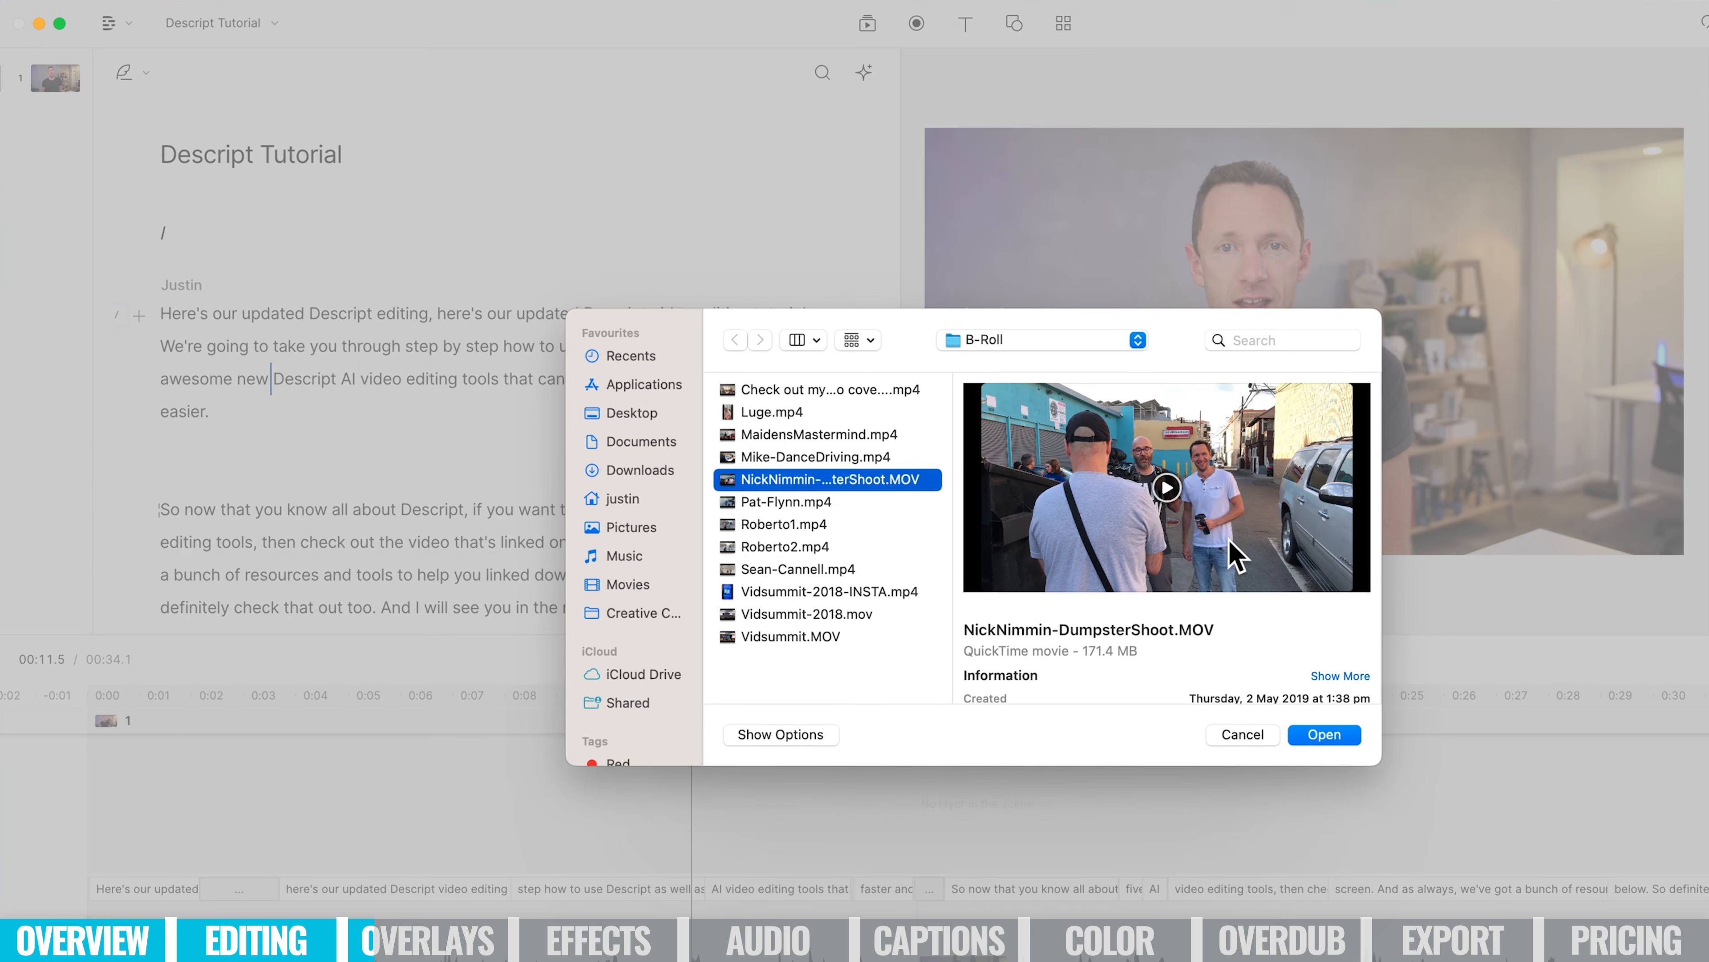
click(1320, 734)
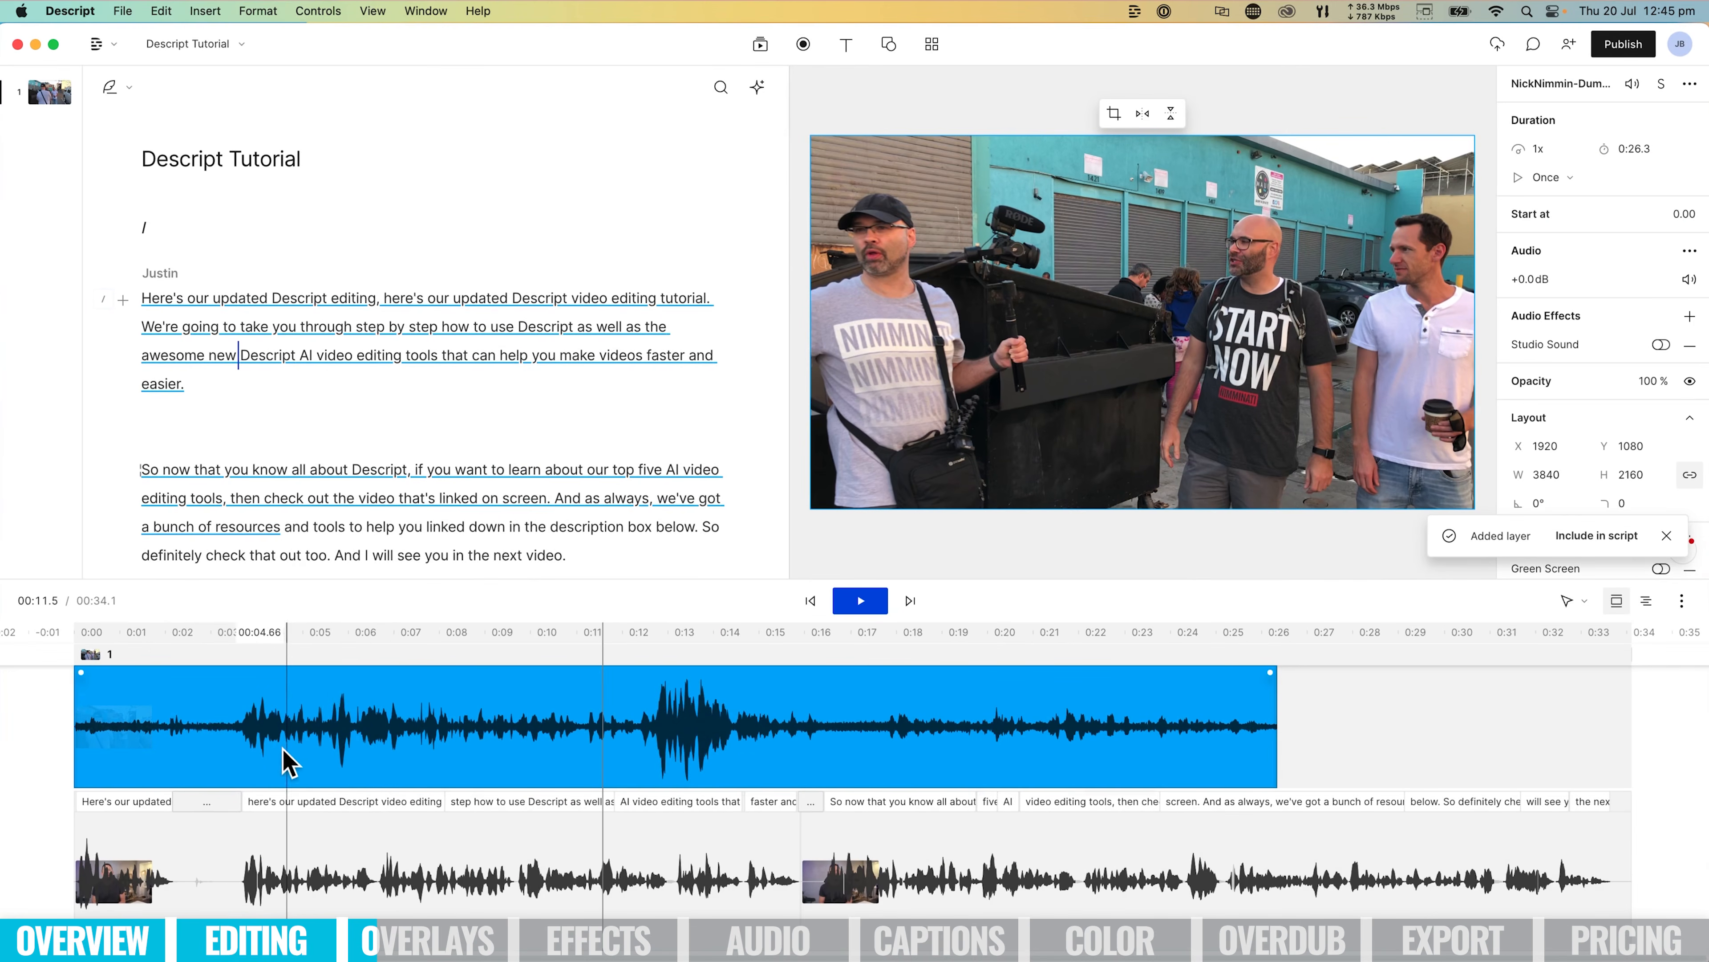
Move the NickNimmin-DumpsterShoot overlay clip along the timeline so it starts at about 6.8 s.
click(228, 827)
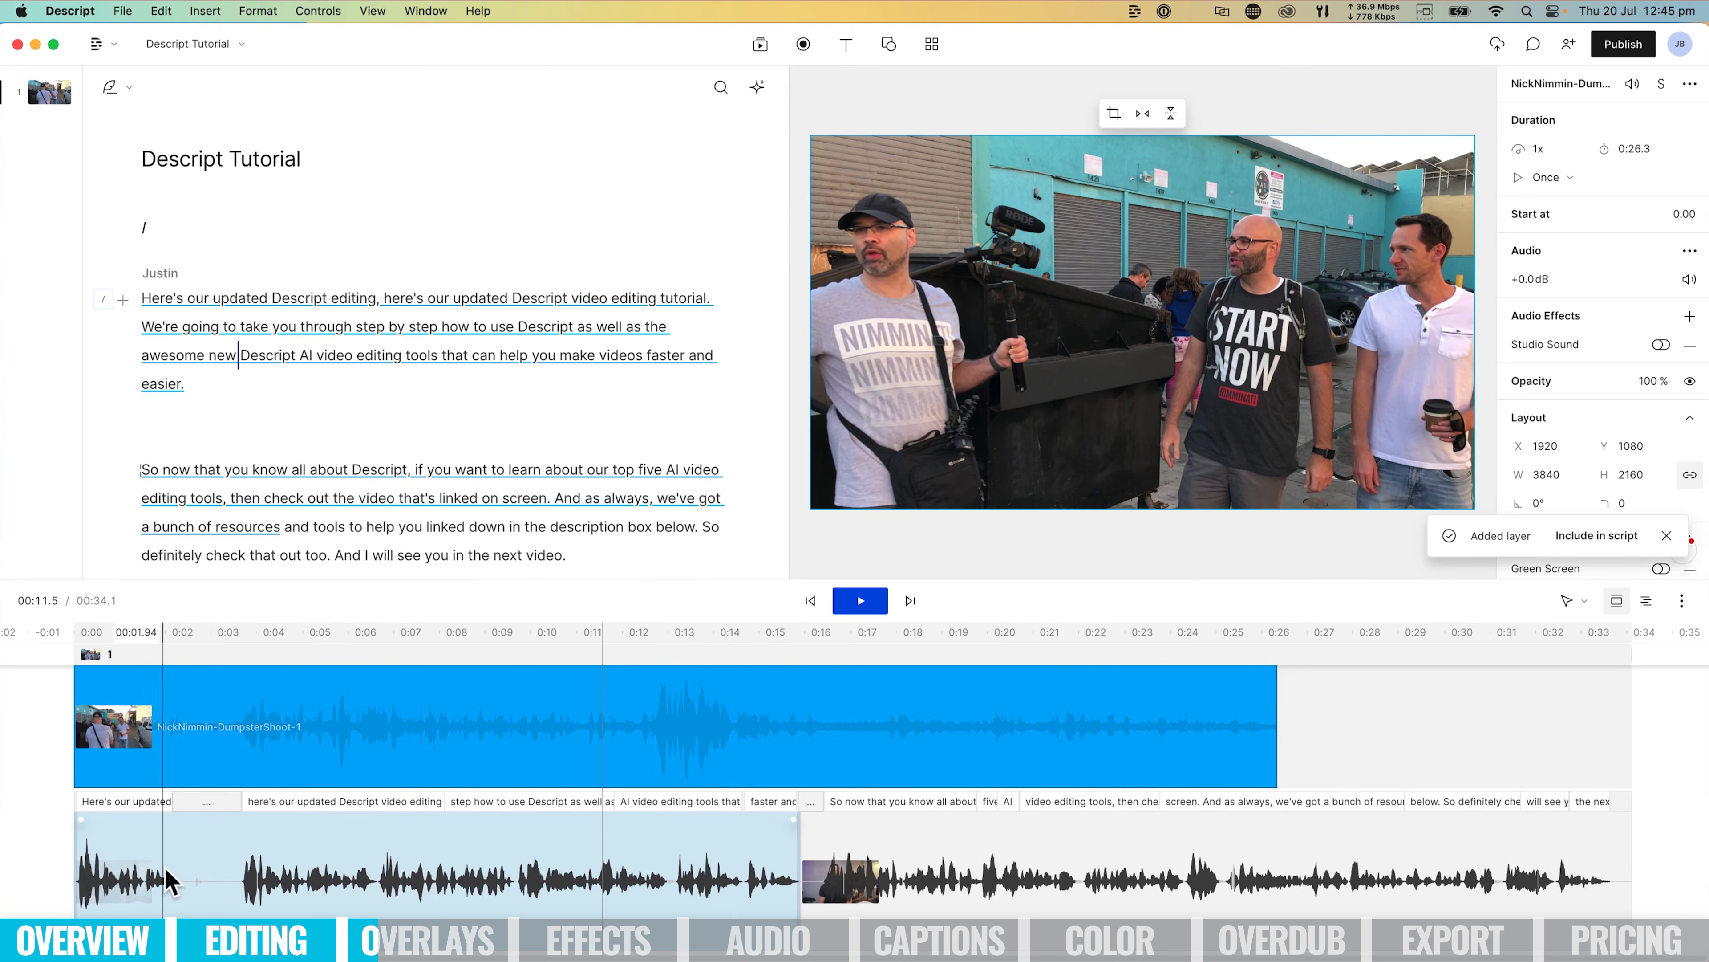
click(824, 869)
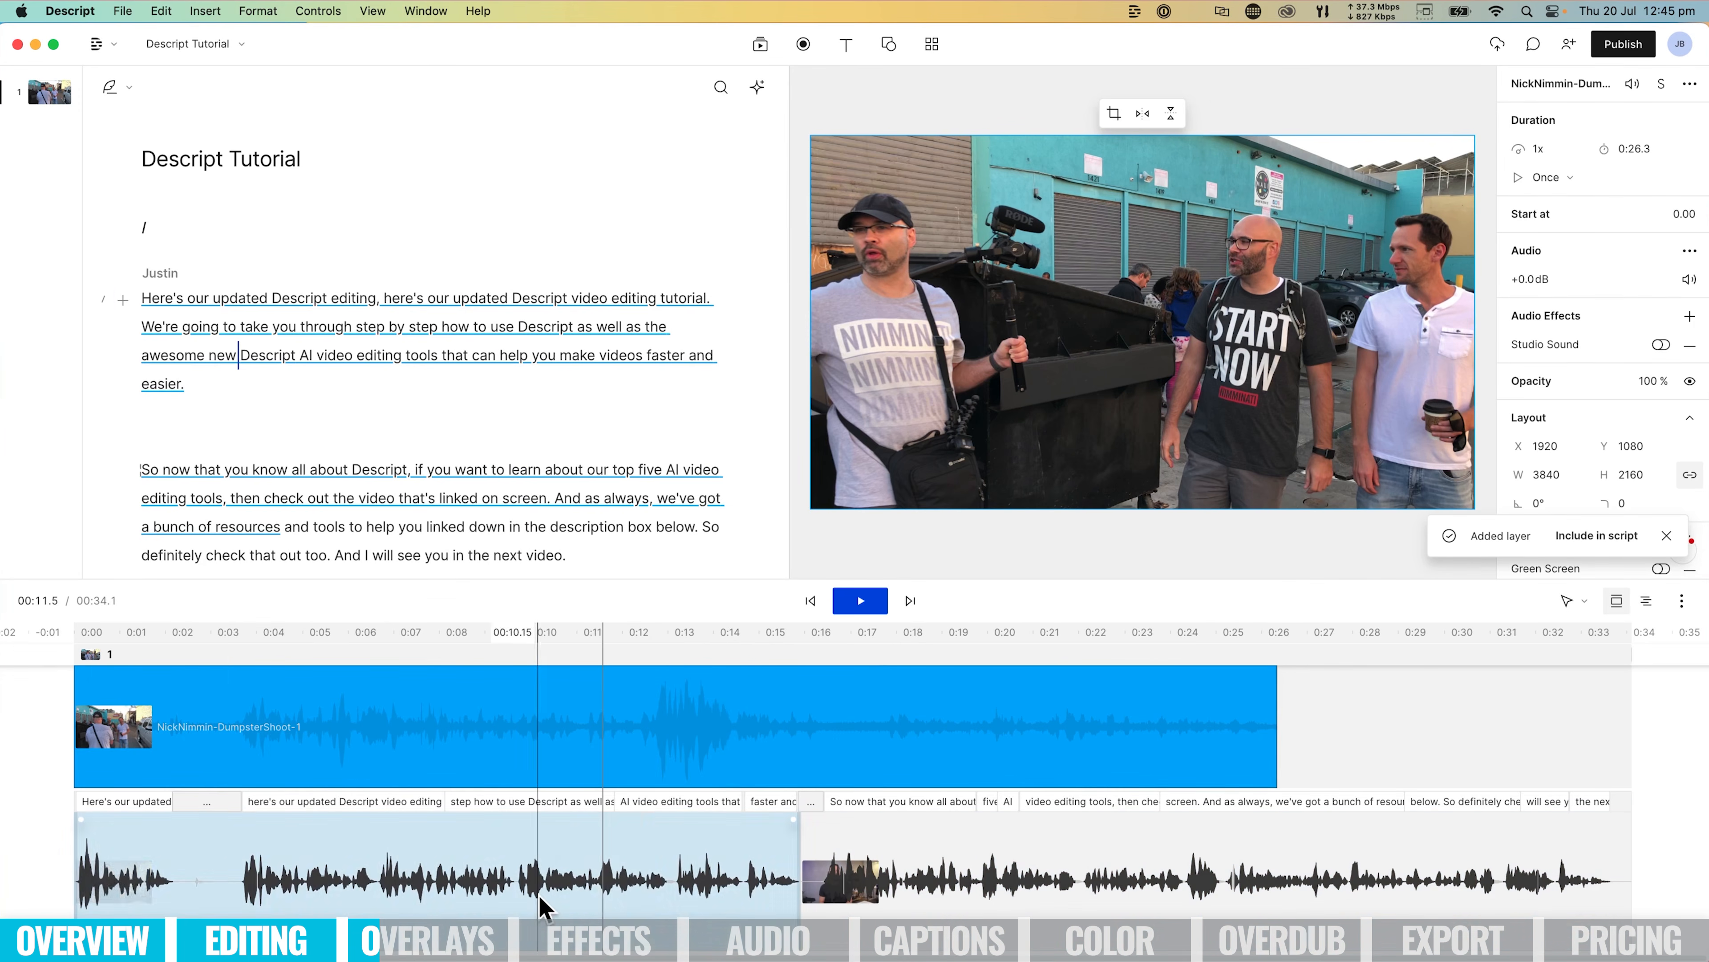
drag(229, 728, 538, 729)
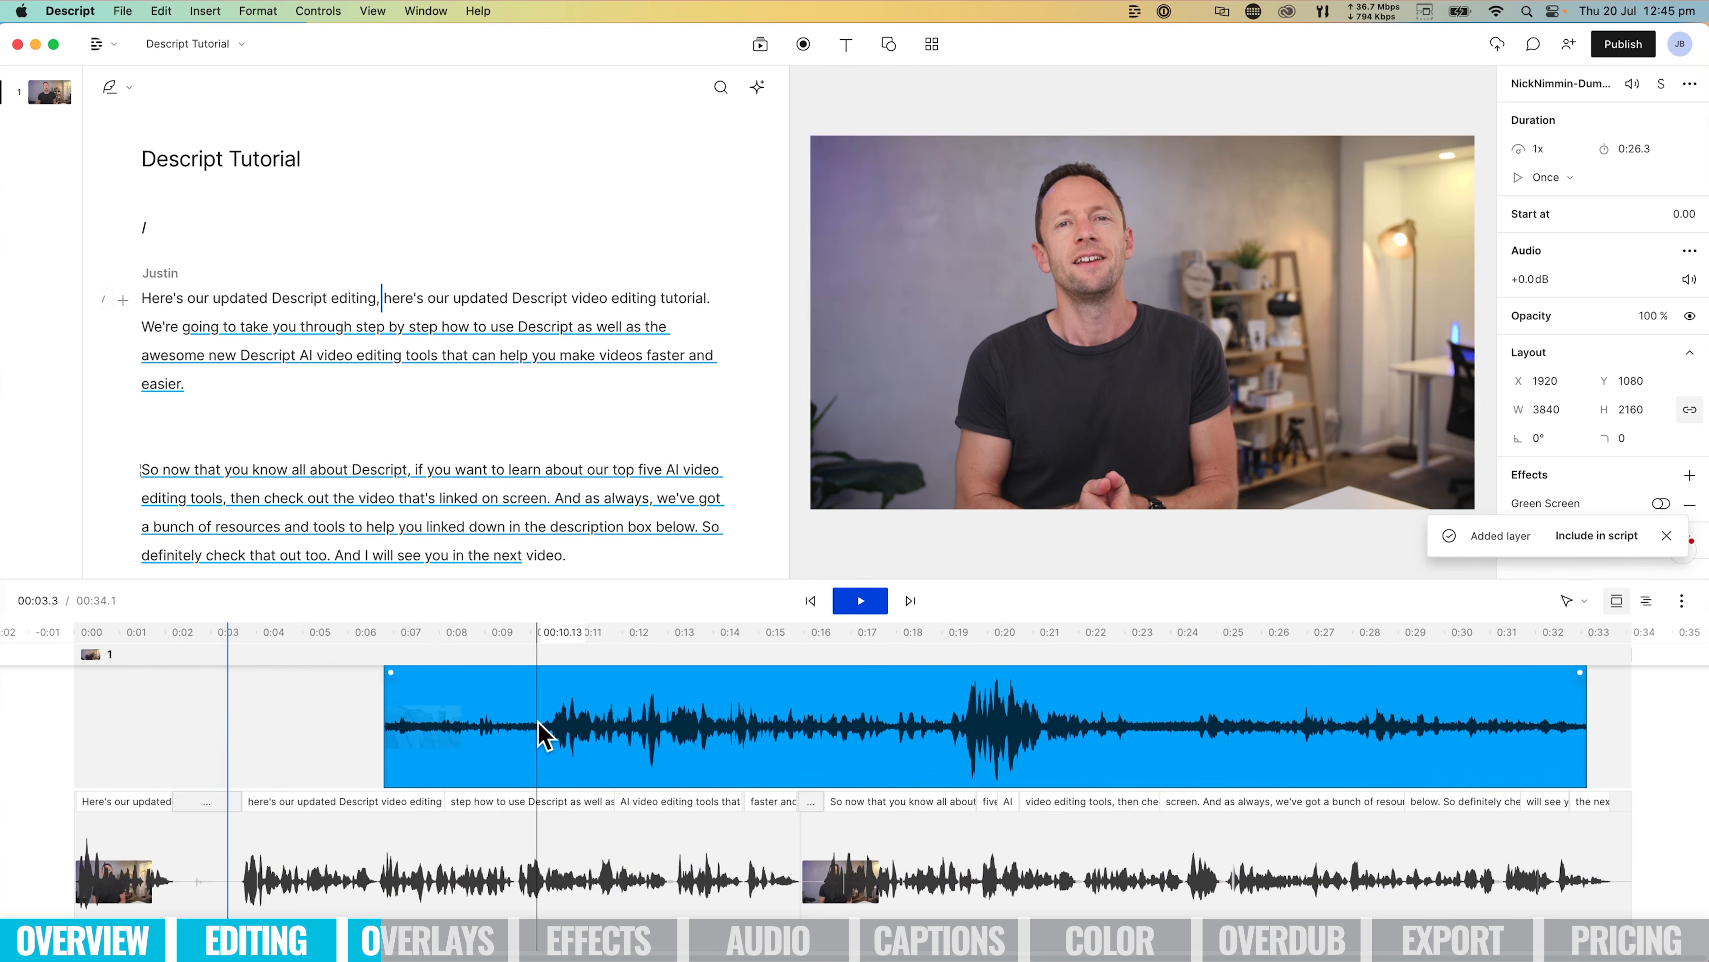
Play the video from about 4.6 s to review the cut to the overlay clip, returning the playhead to about 7.2 s.
click(285, 744)
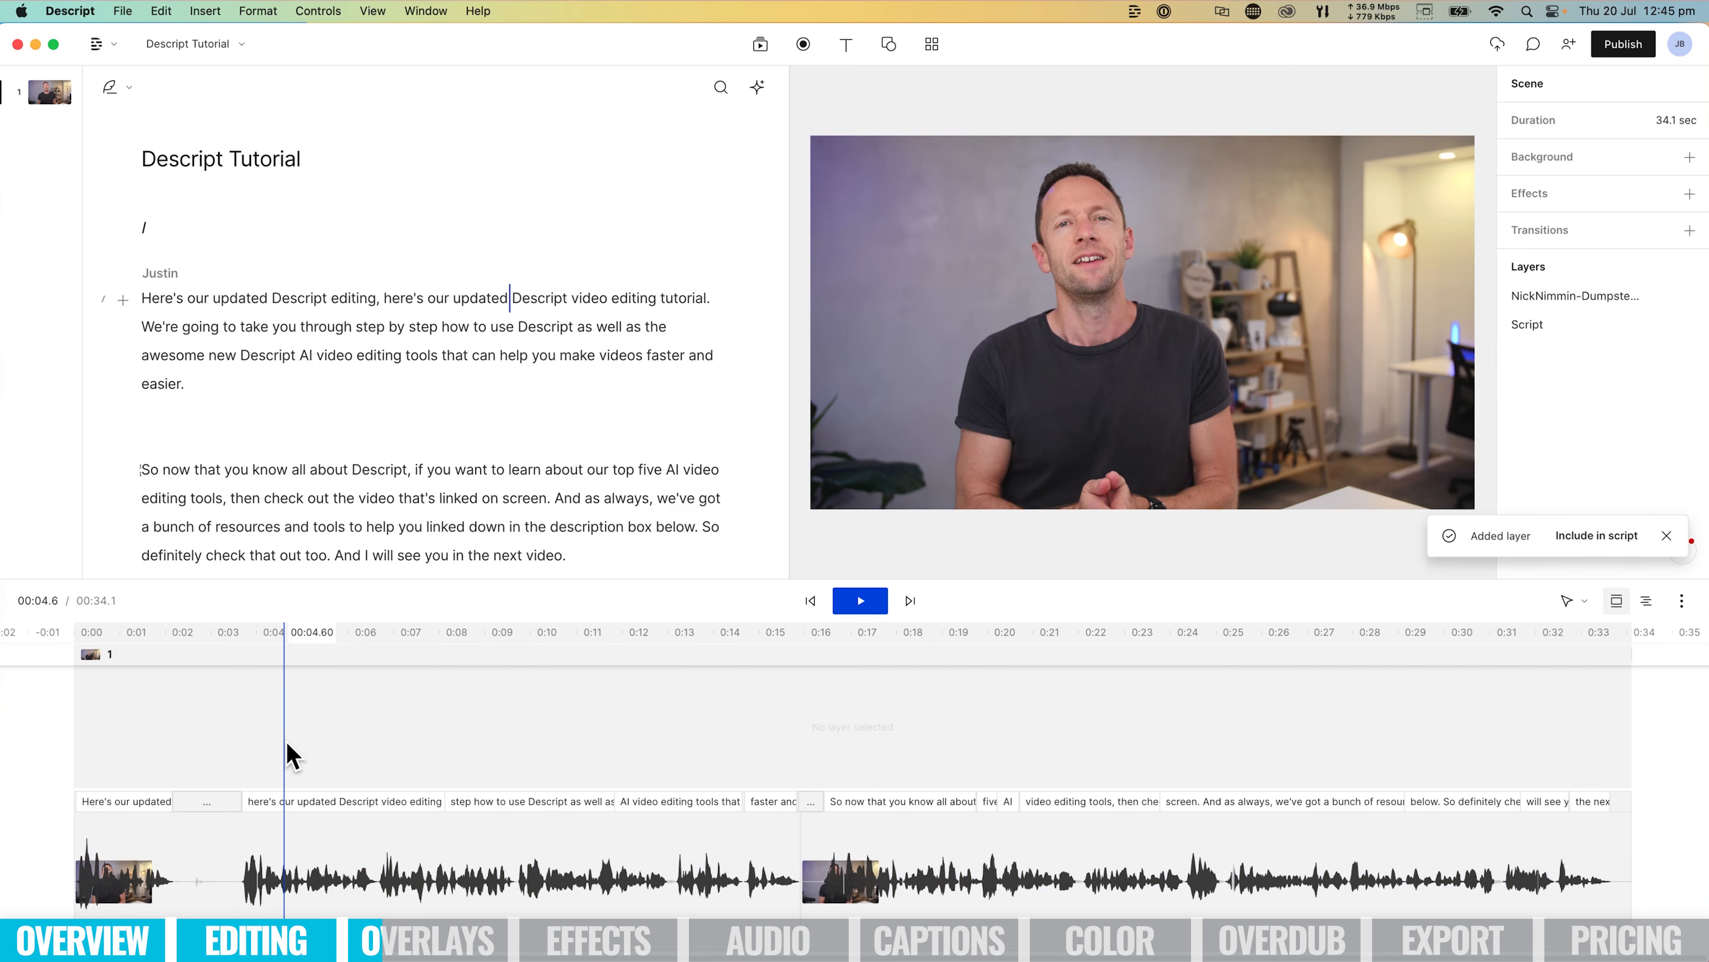
key(space)
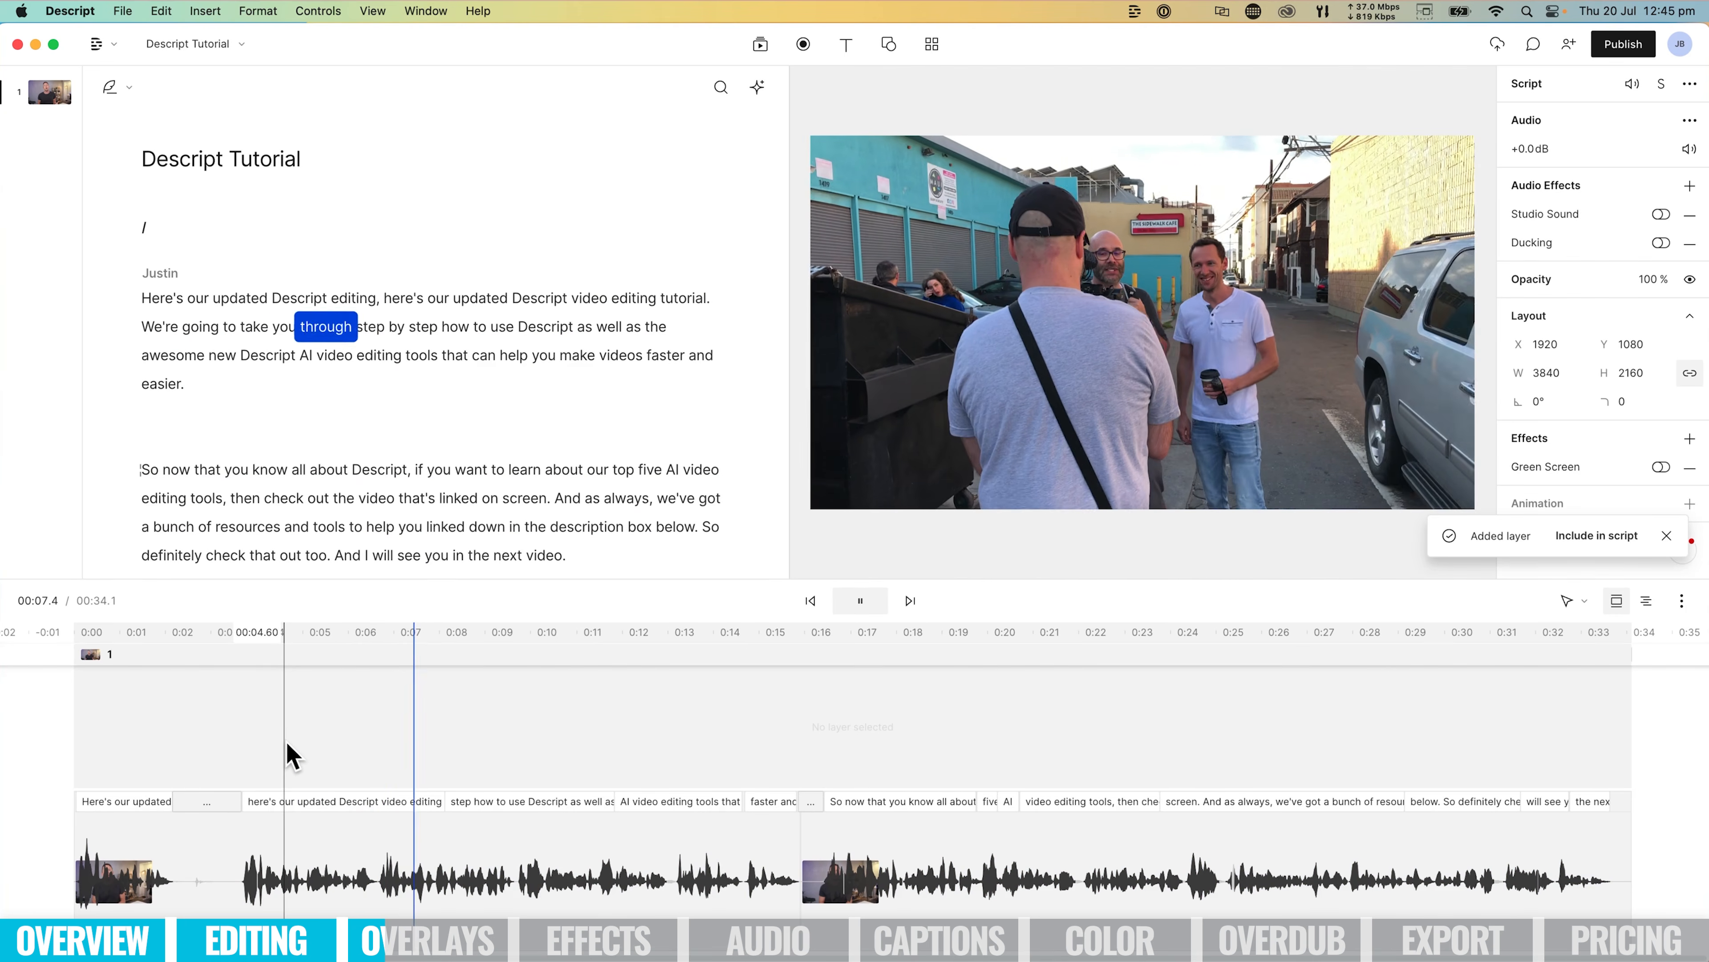
key(space)
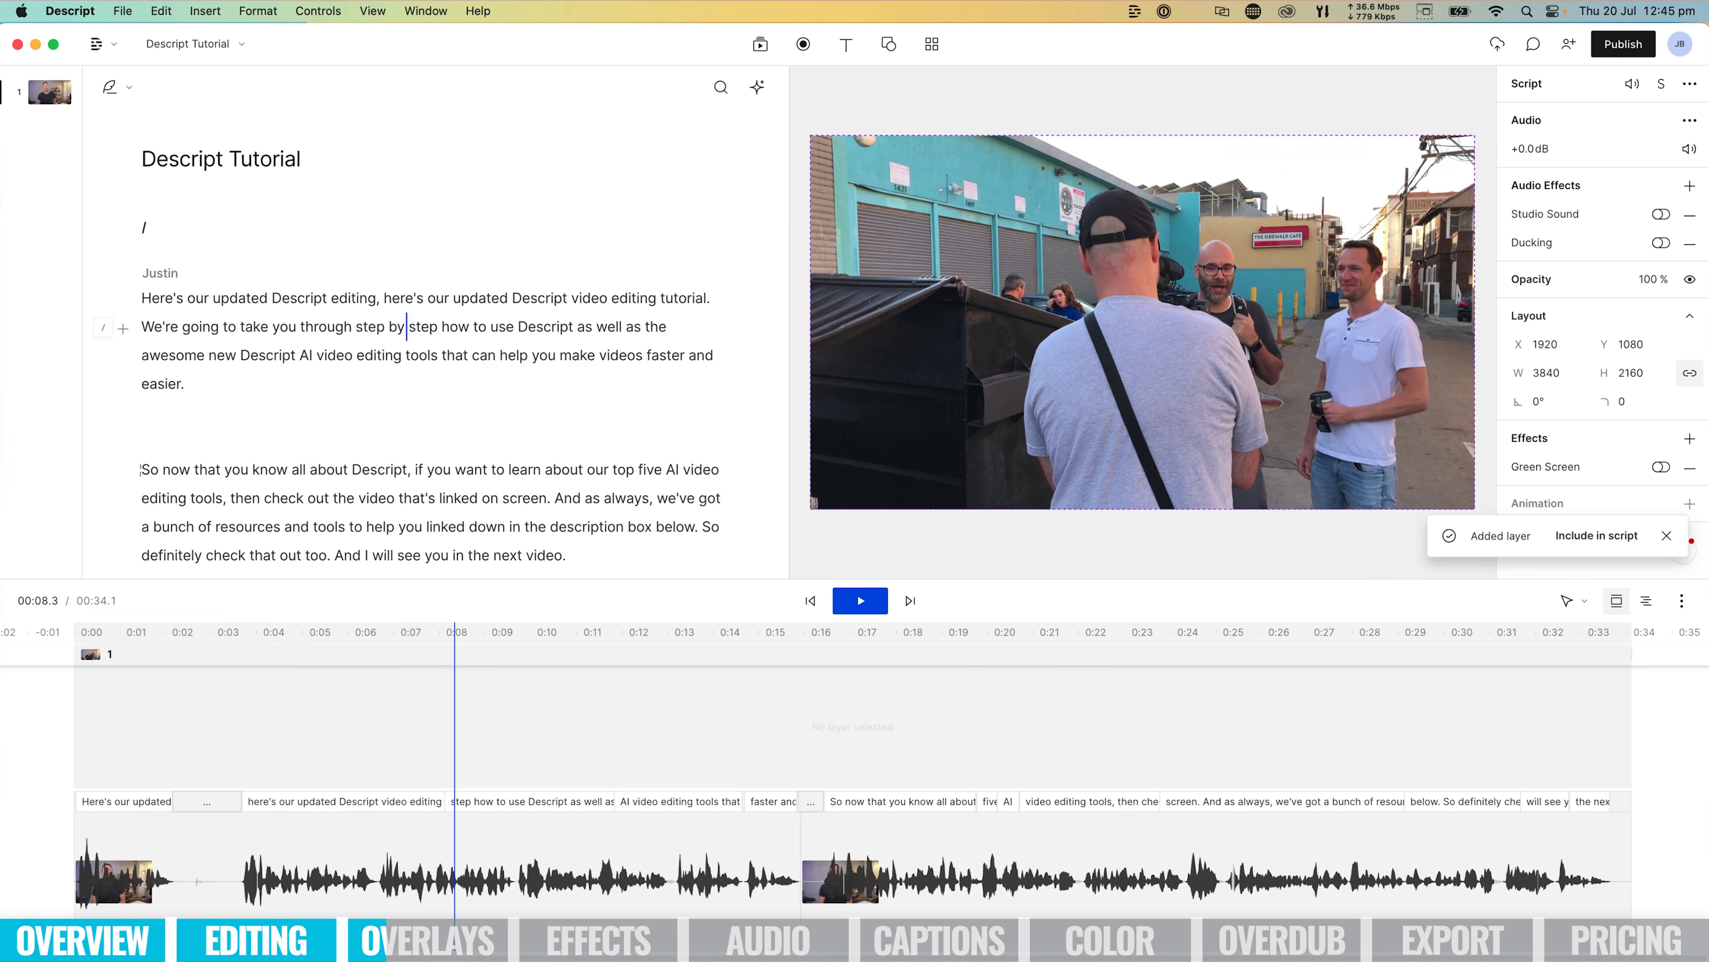
click(406, 763)
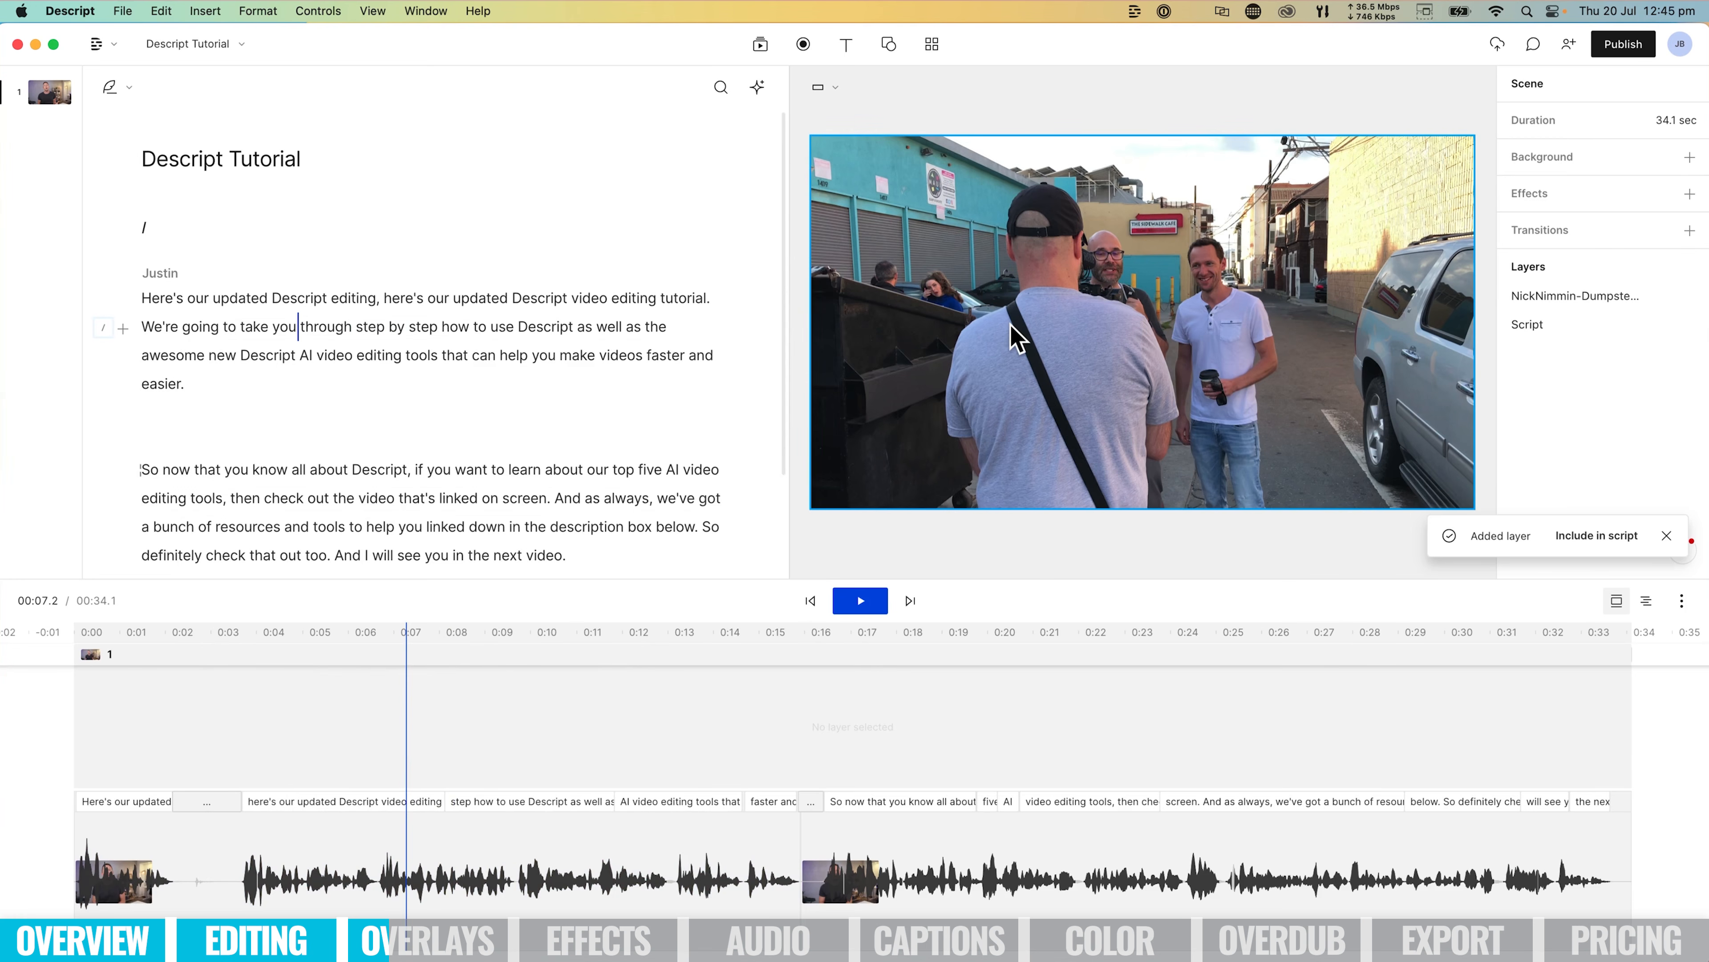
Trim both ends of the NickNimmin-DumpsterShoot overlay so it runs from about 10.3 s to 22.7 s.
click(1646, 601)
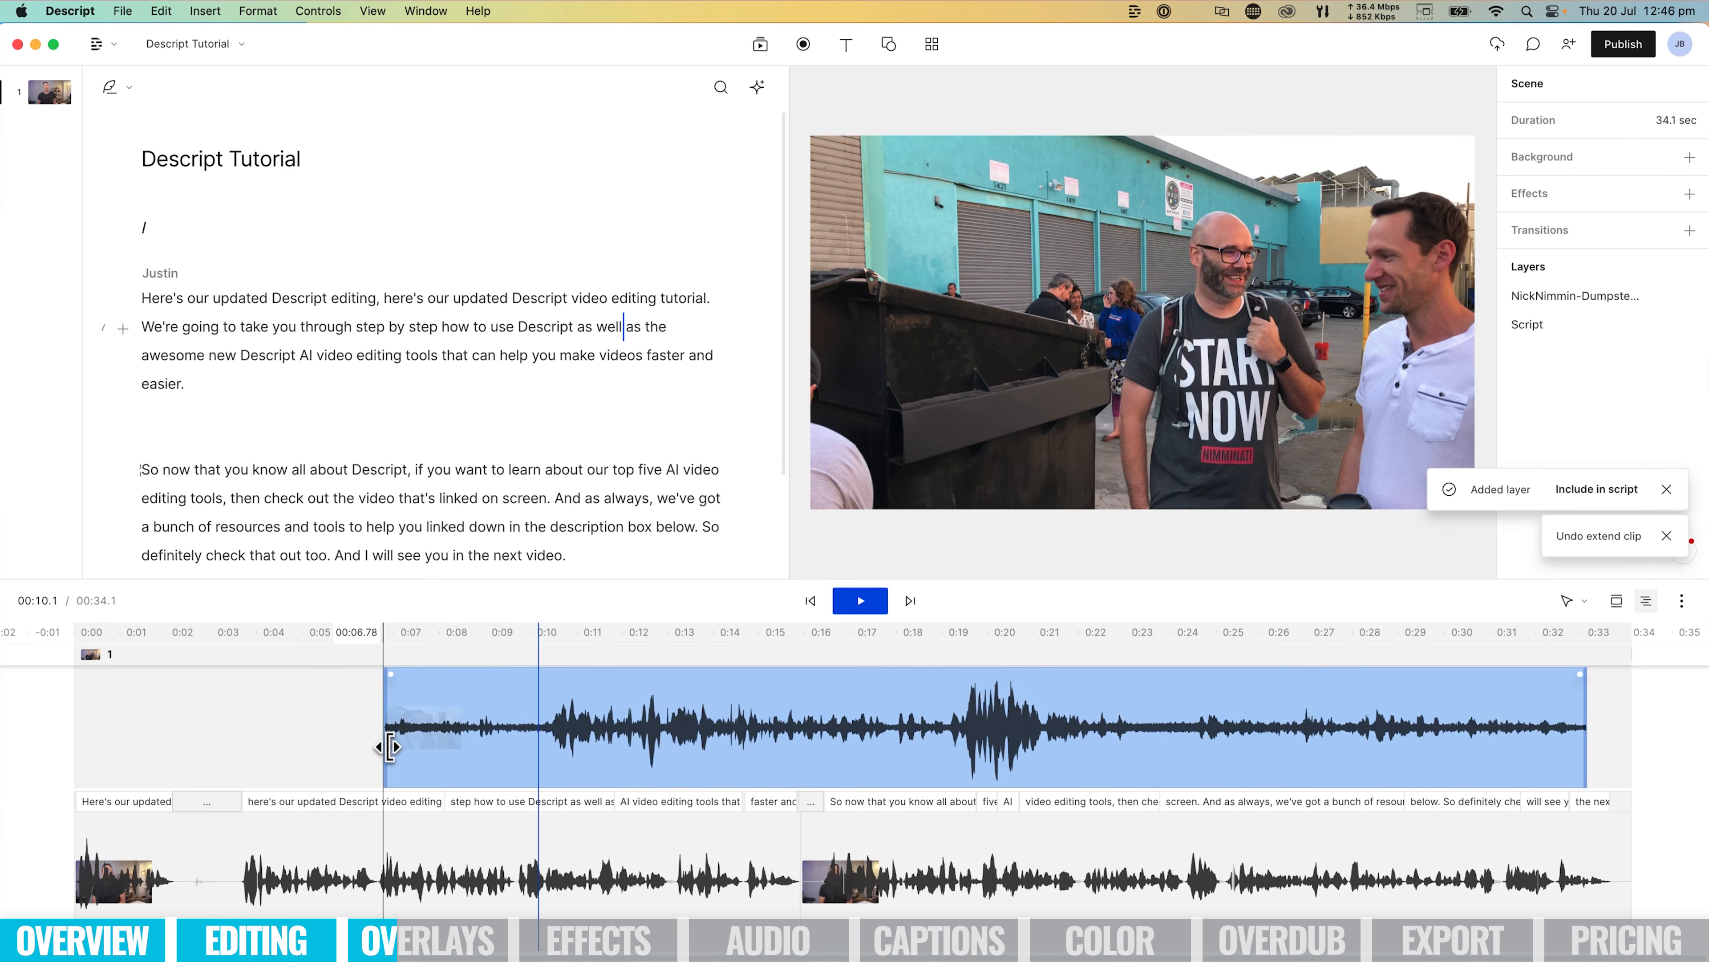
drag(389, 754, 546, 761)
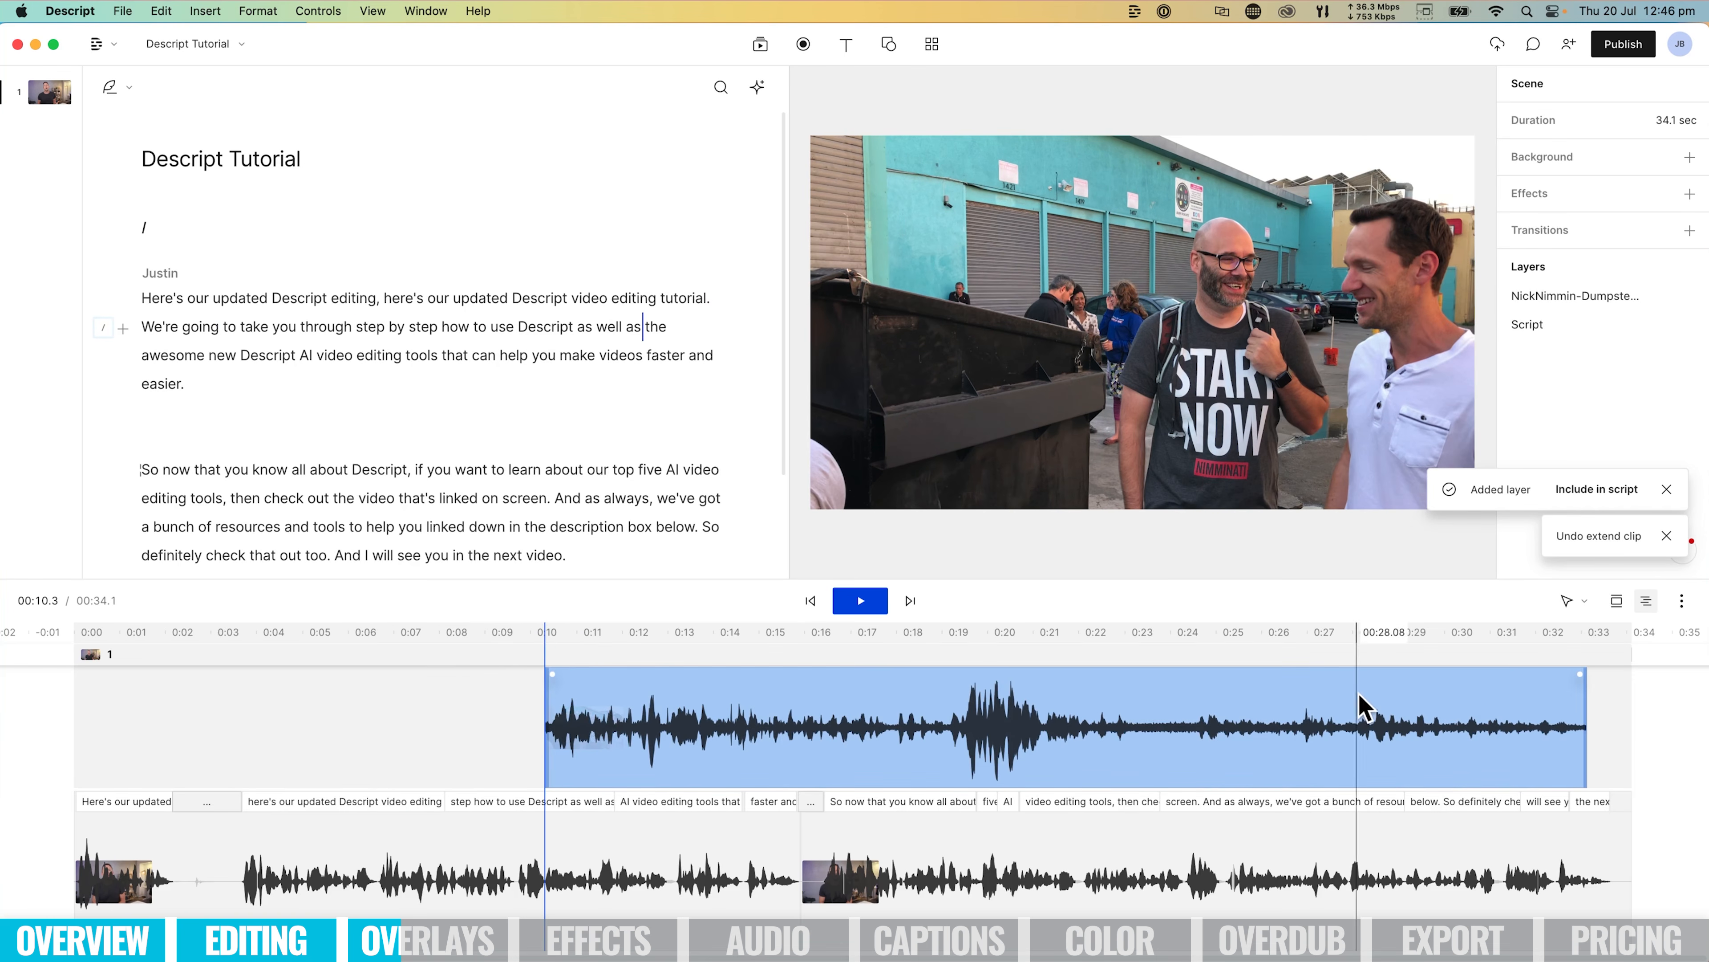
drag(1585, 734, 1116, 756)
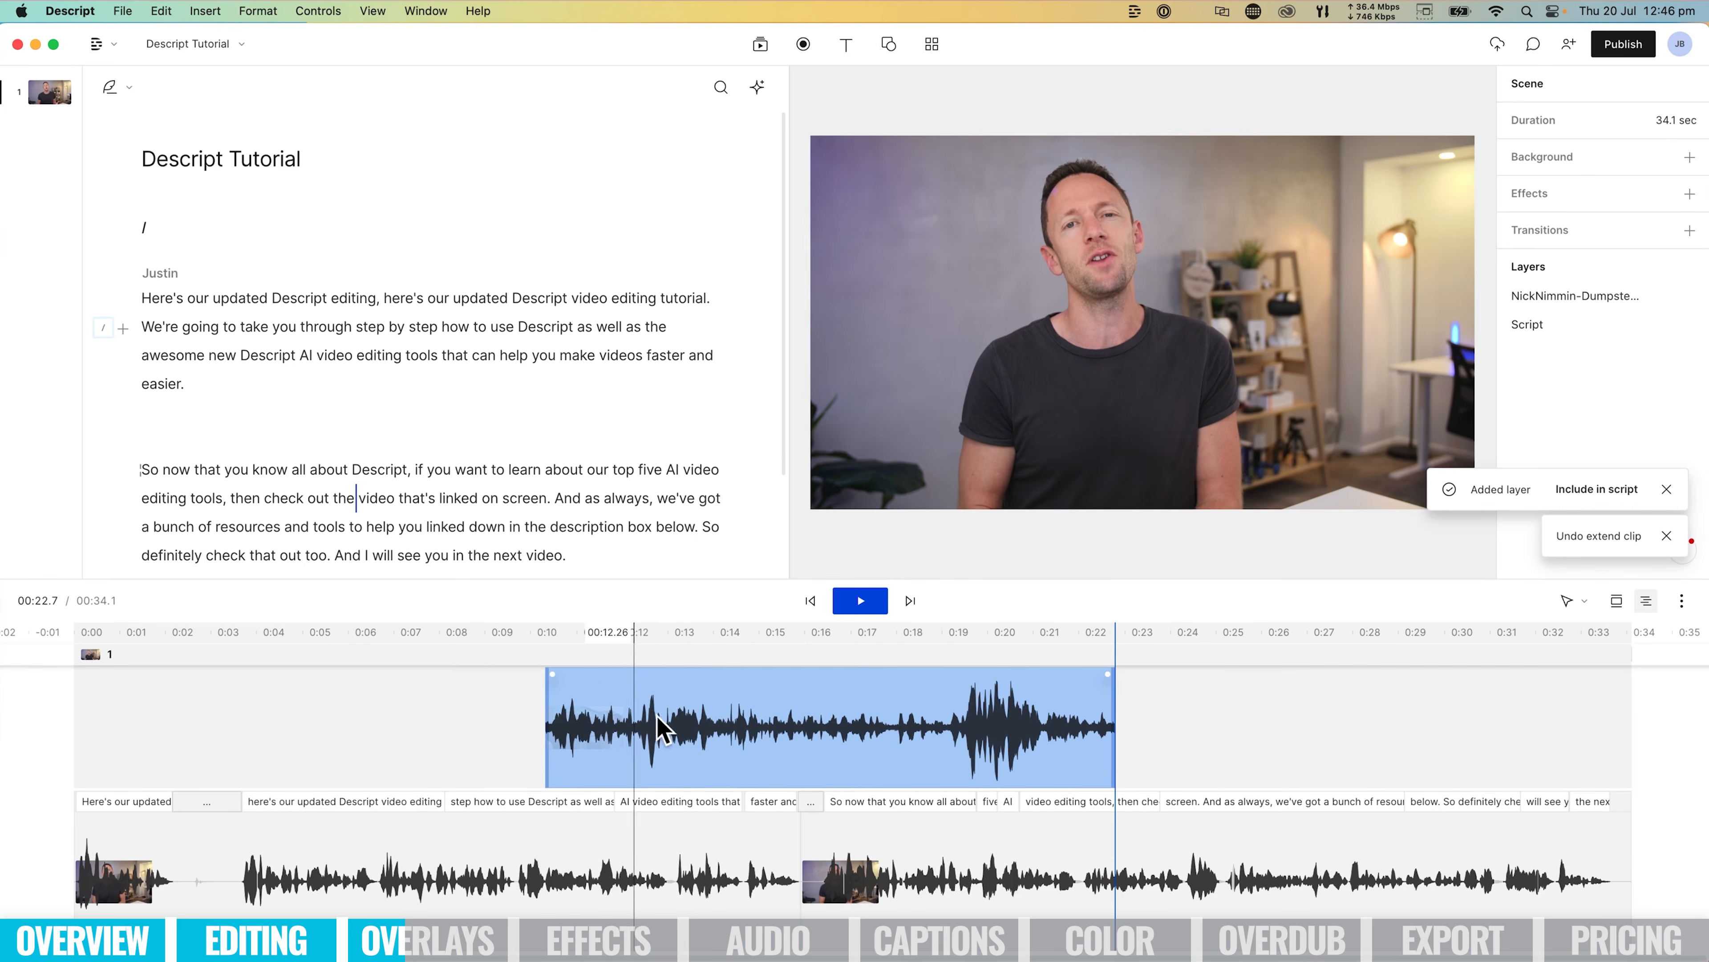
Mute the NickNimmin-DumpsterShoot overlay's audio and play back the section where the overlay starts.
click(1034, 732)
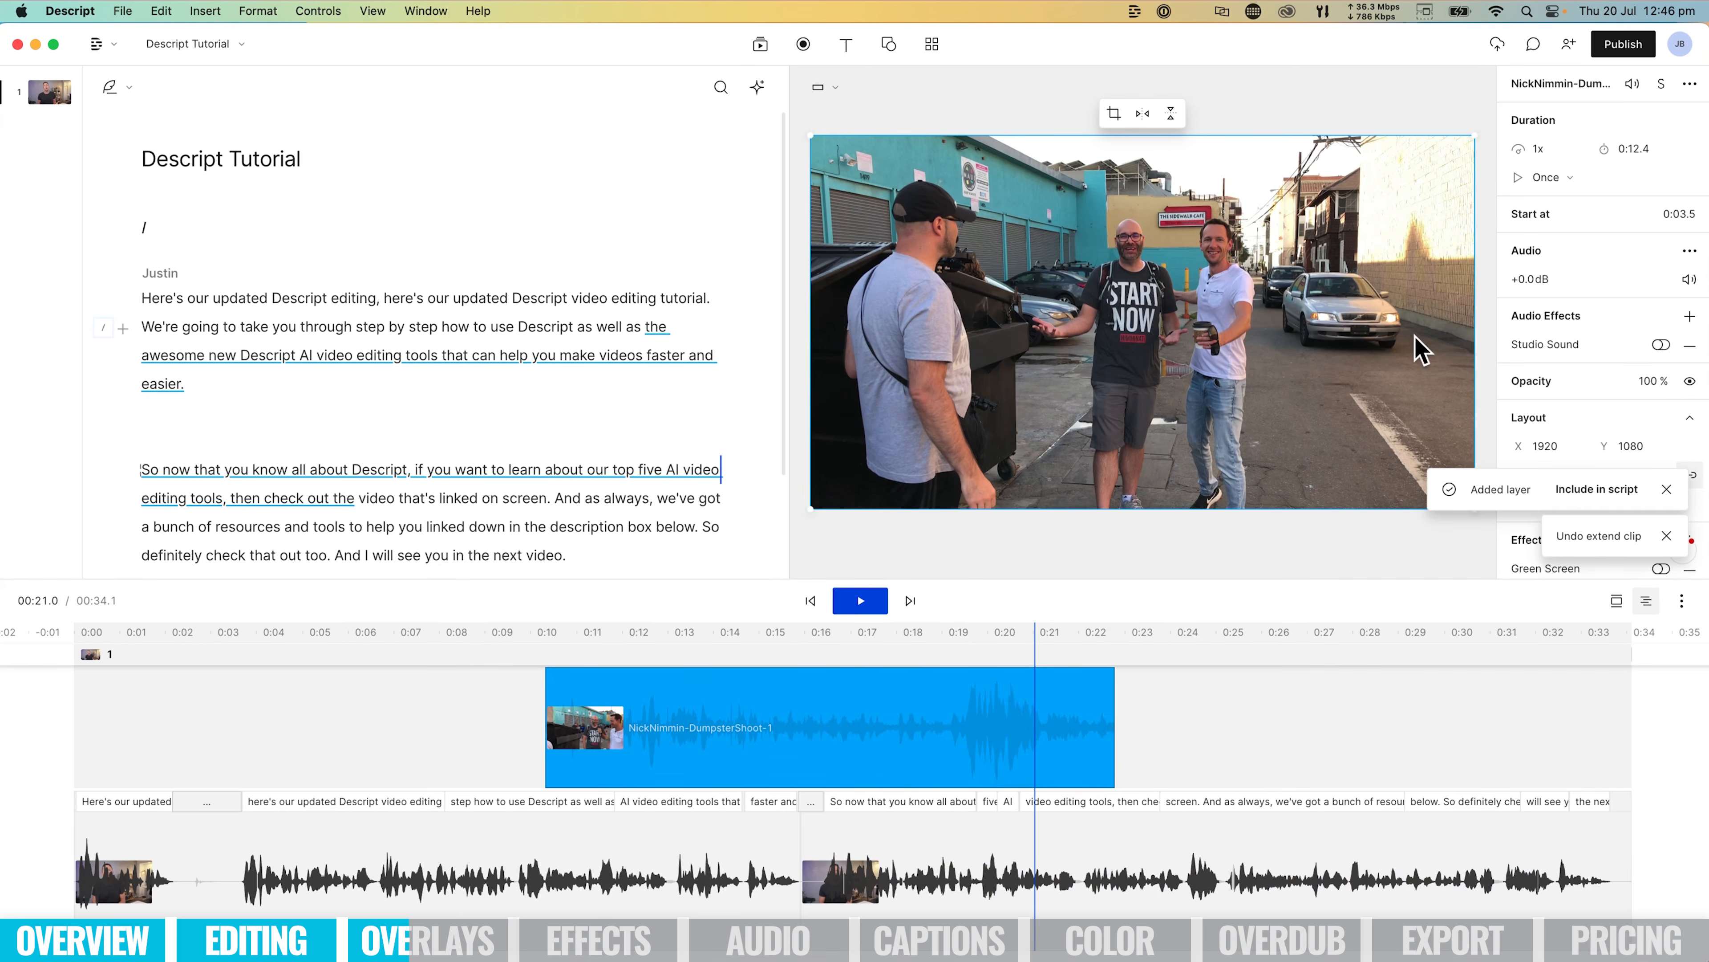
click(1690, 280)
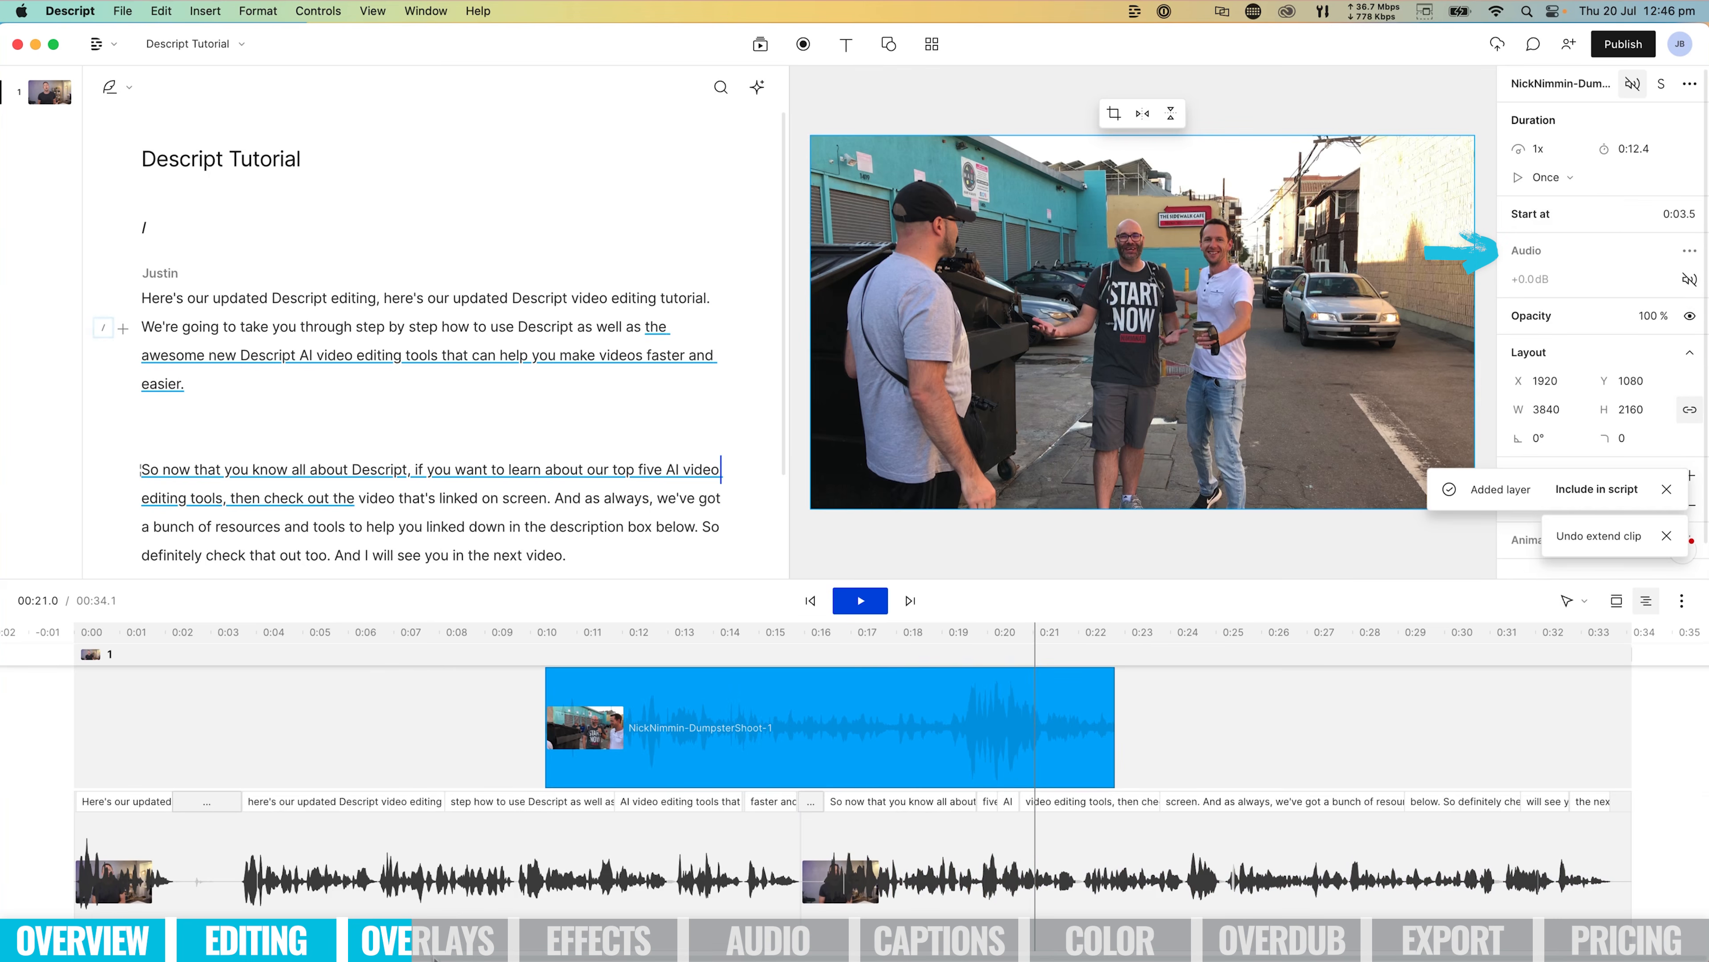
click(434, 660)
click(861, 600)
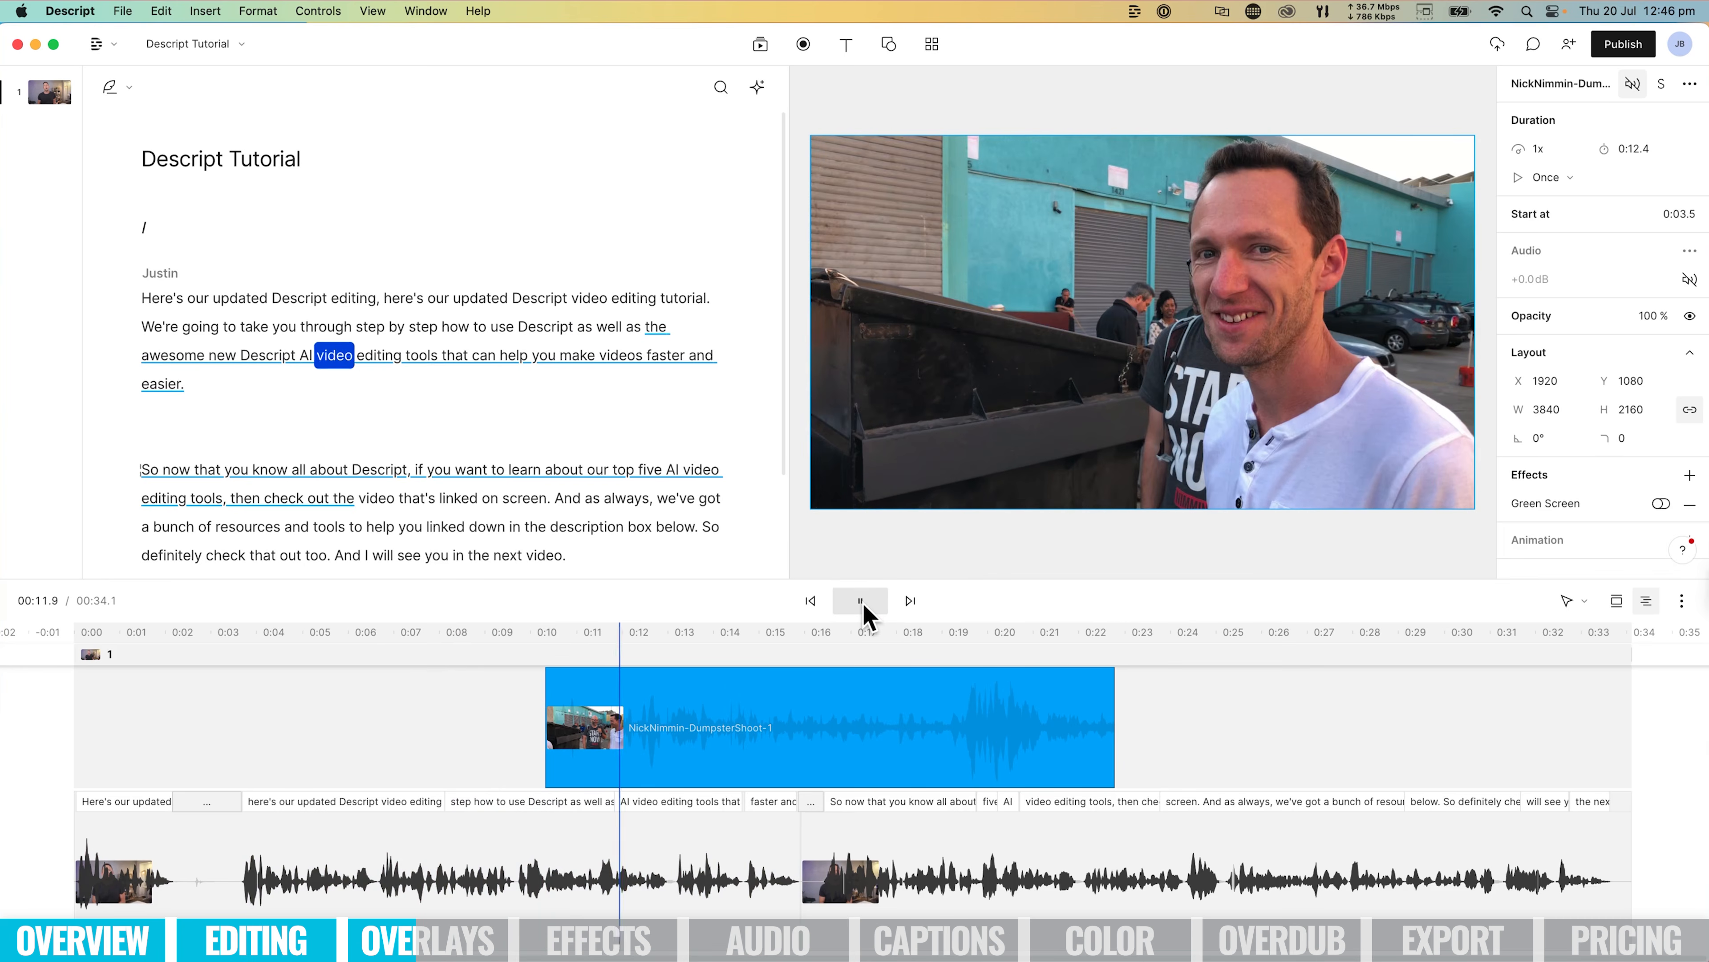
click(861, 600)
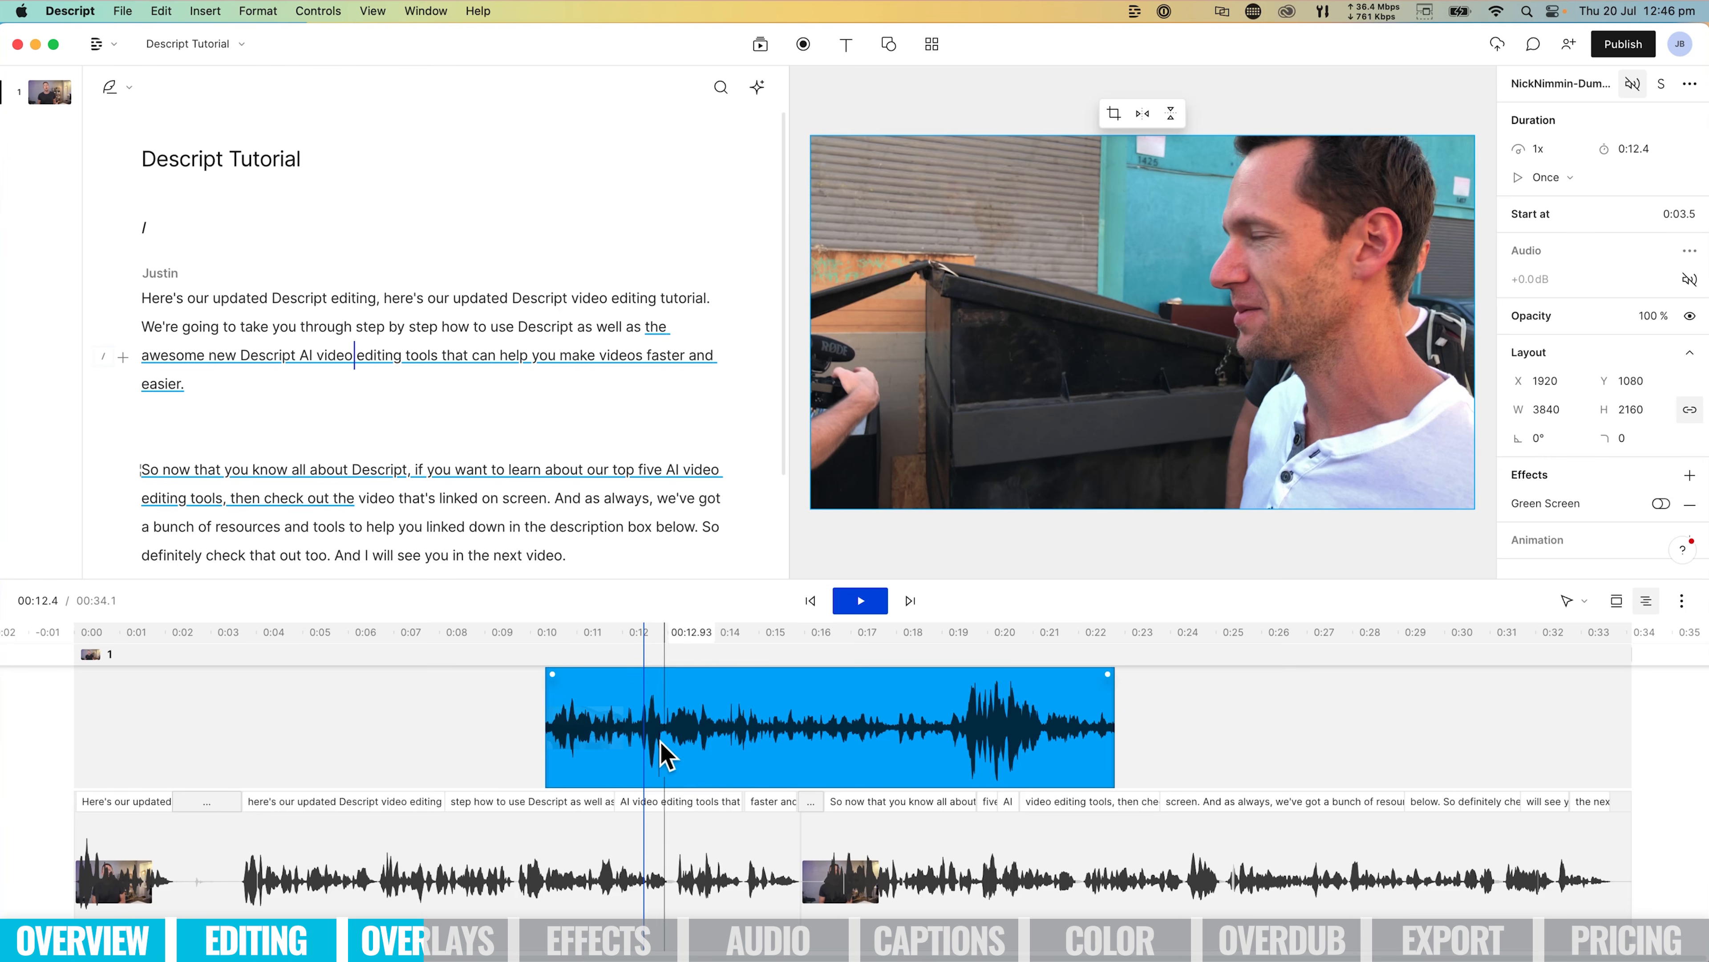
Split off a second scene in the script just before "And as always, we've got".
click(146, 229)
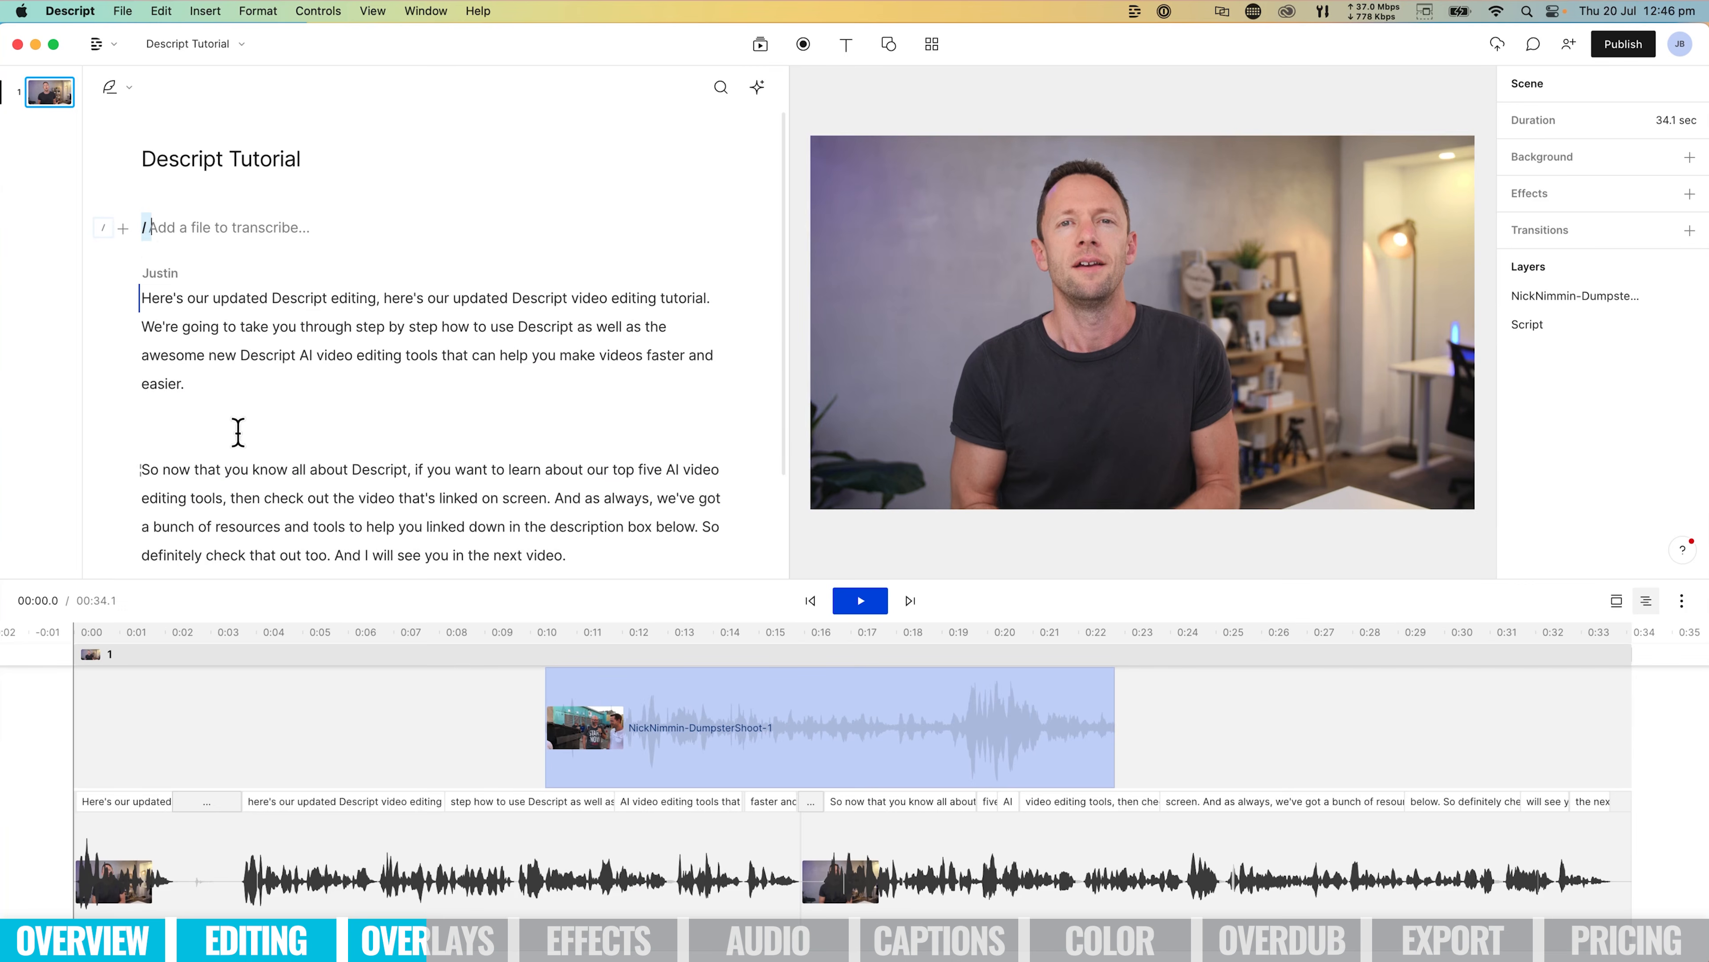
scroll(404, 404, down, 2)
click(552, 364)
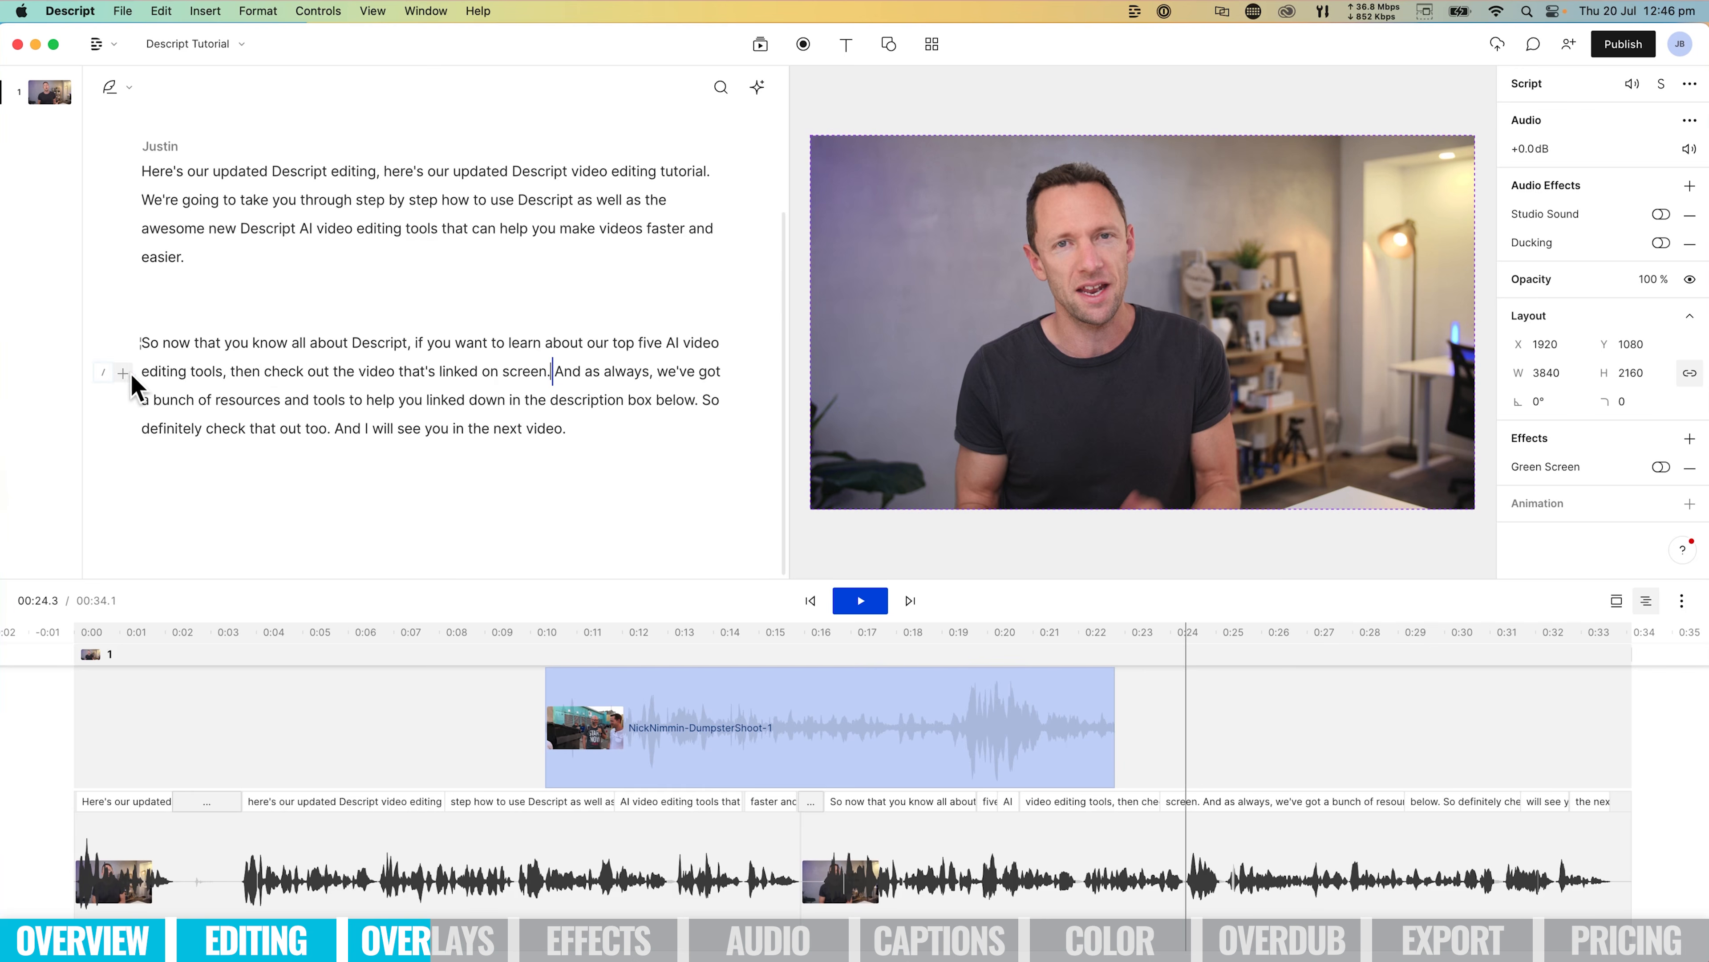
click(102, 376)
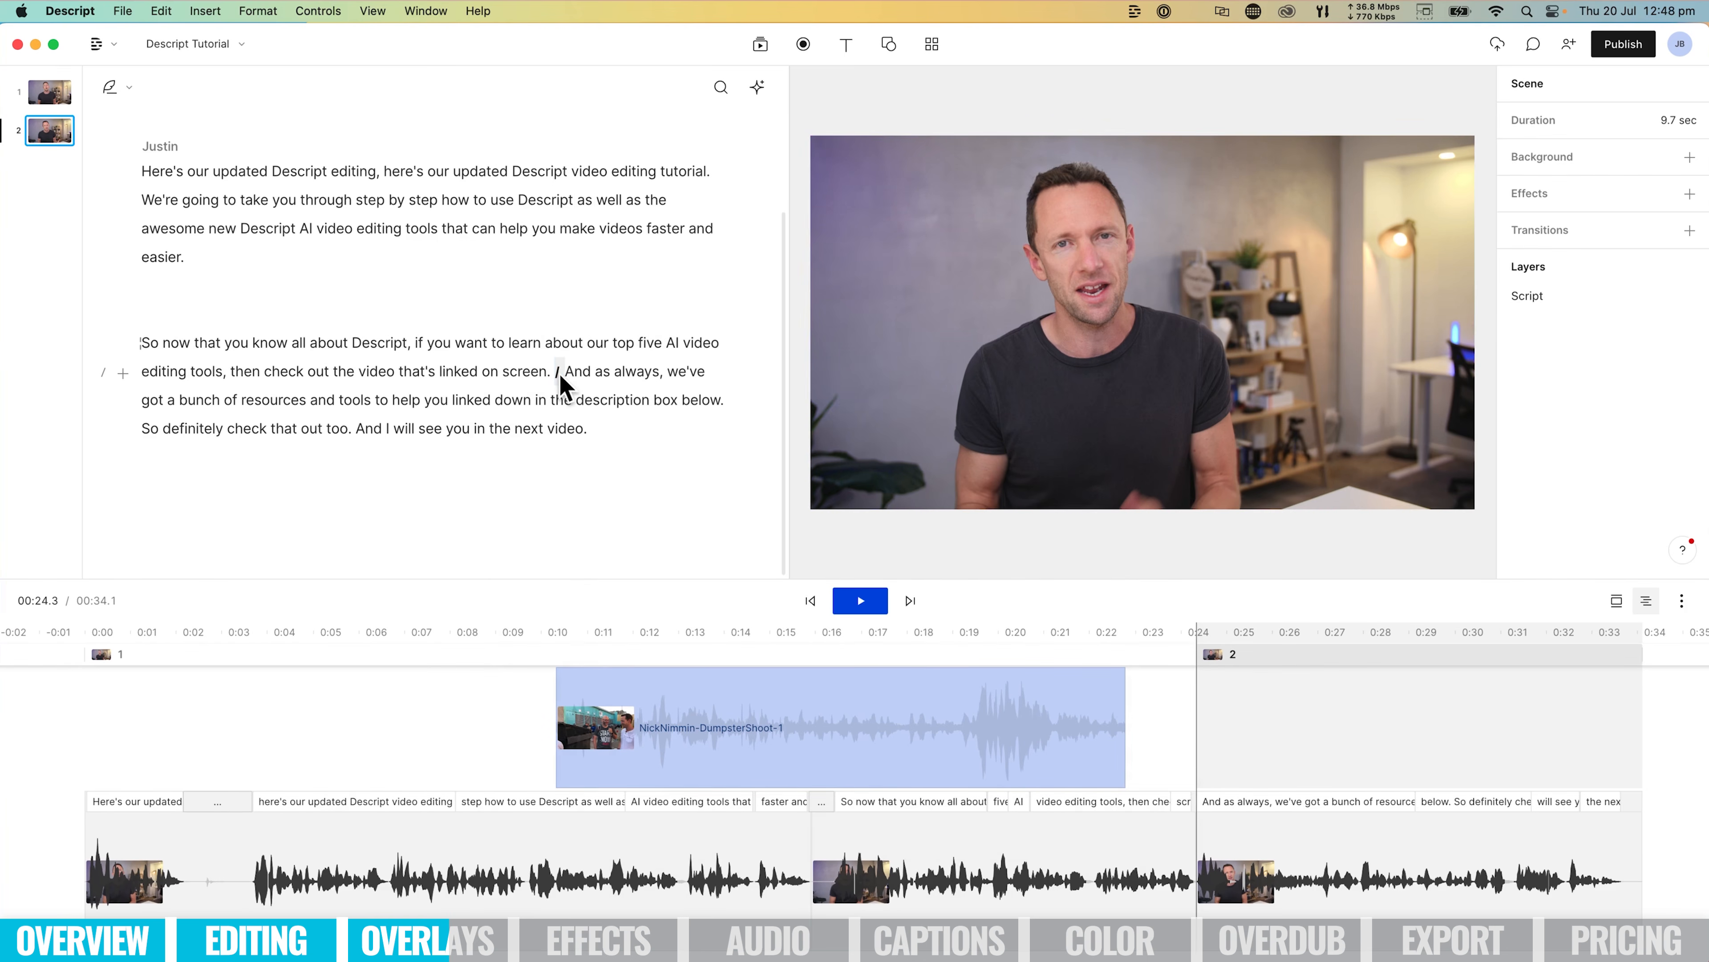
Add Pat-Flynn.mp4 from the B-Roll folder as the second scene's overlay and mute its audio.
click(125, 376)
click(668, 424)
click(663, 462)
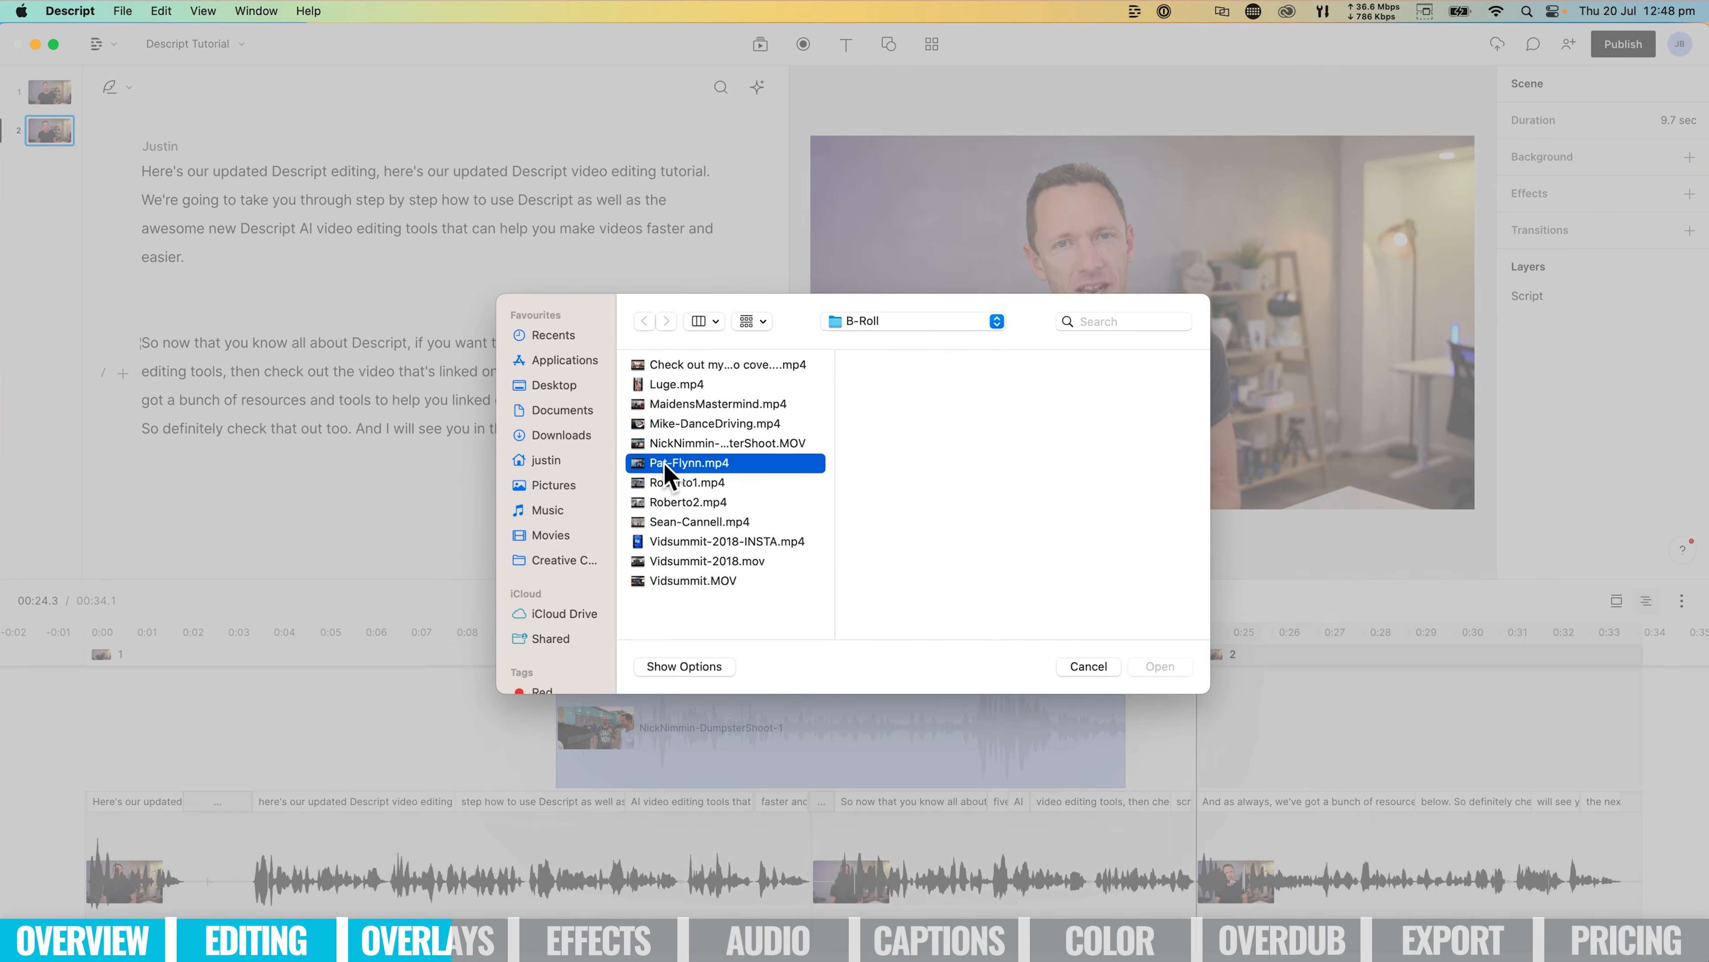
click(1159, 667)
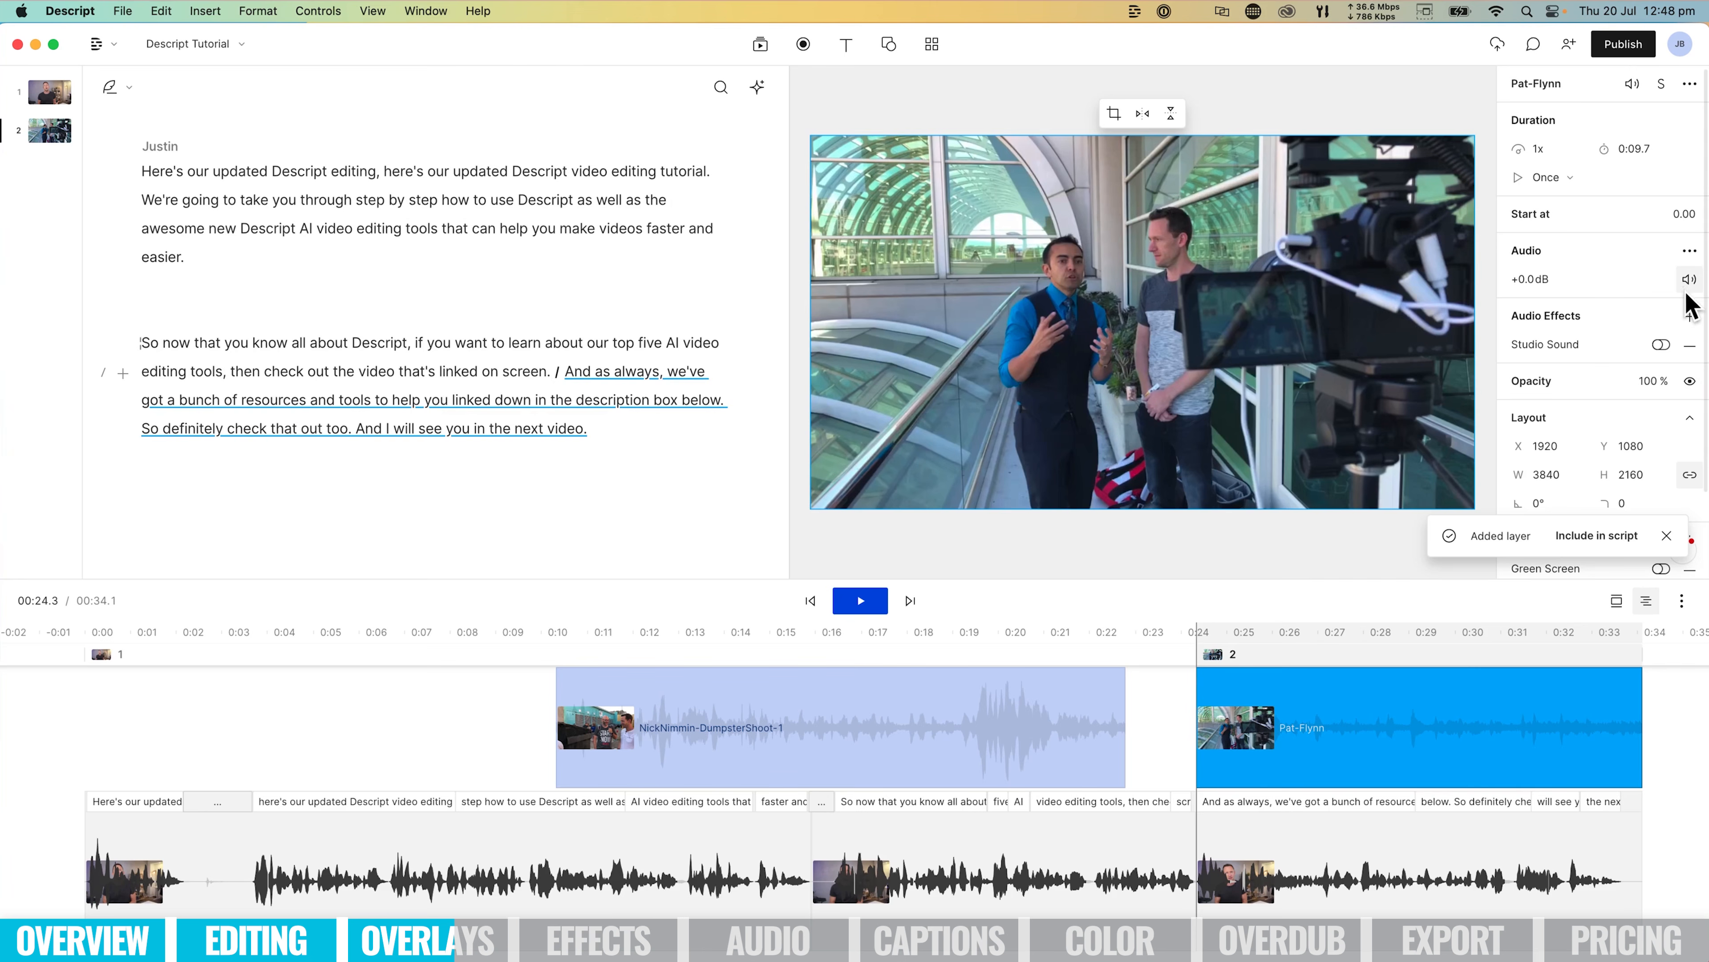
click(1688, 280)
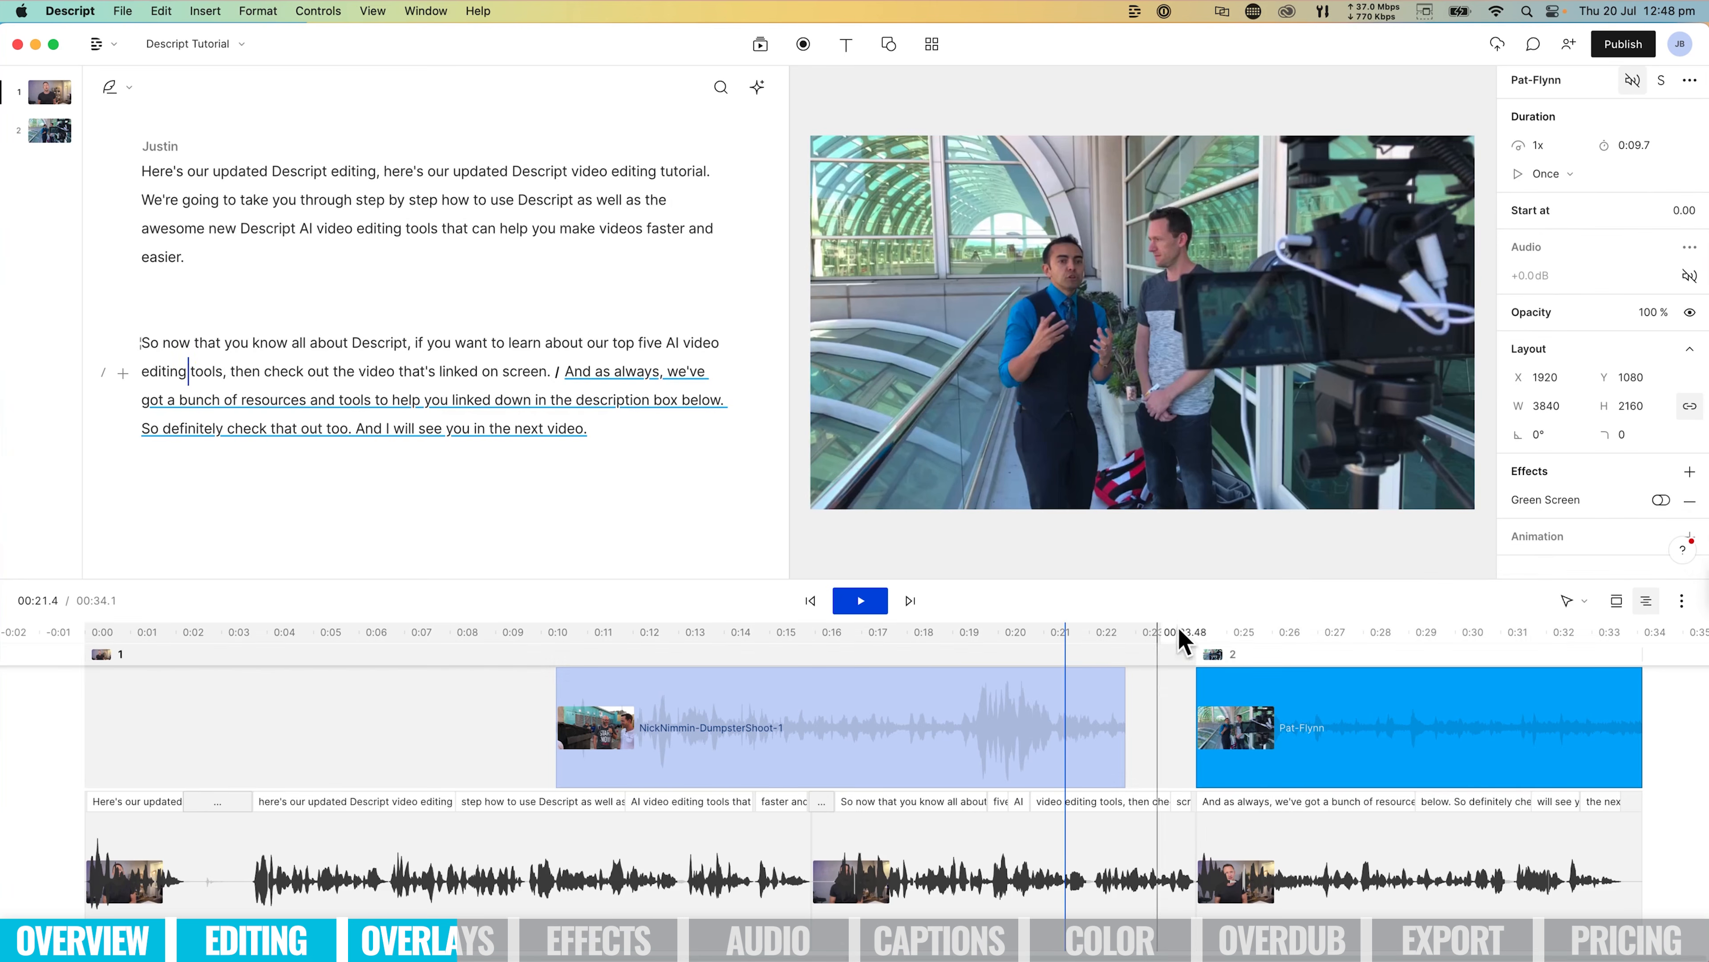
click(1230, 637)
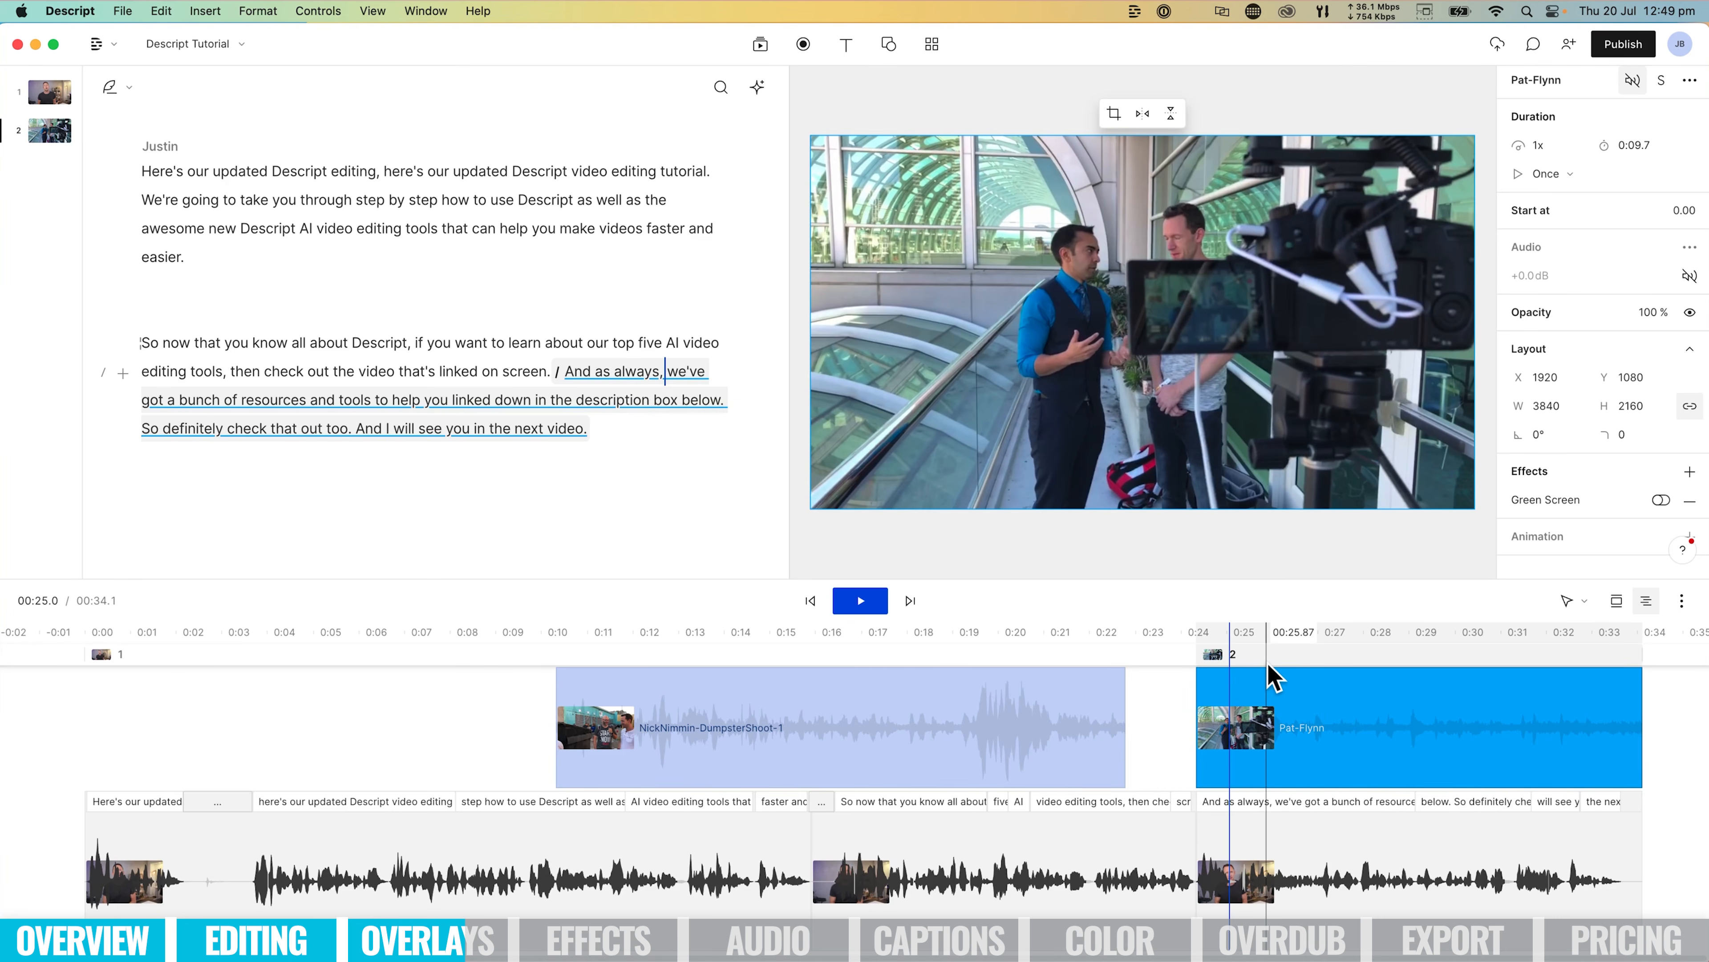
Add a Title text layer to the first scene at the start of the video, containing the presenter's full name.
click(144, 169)
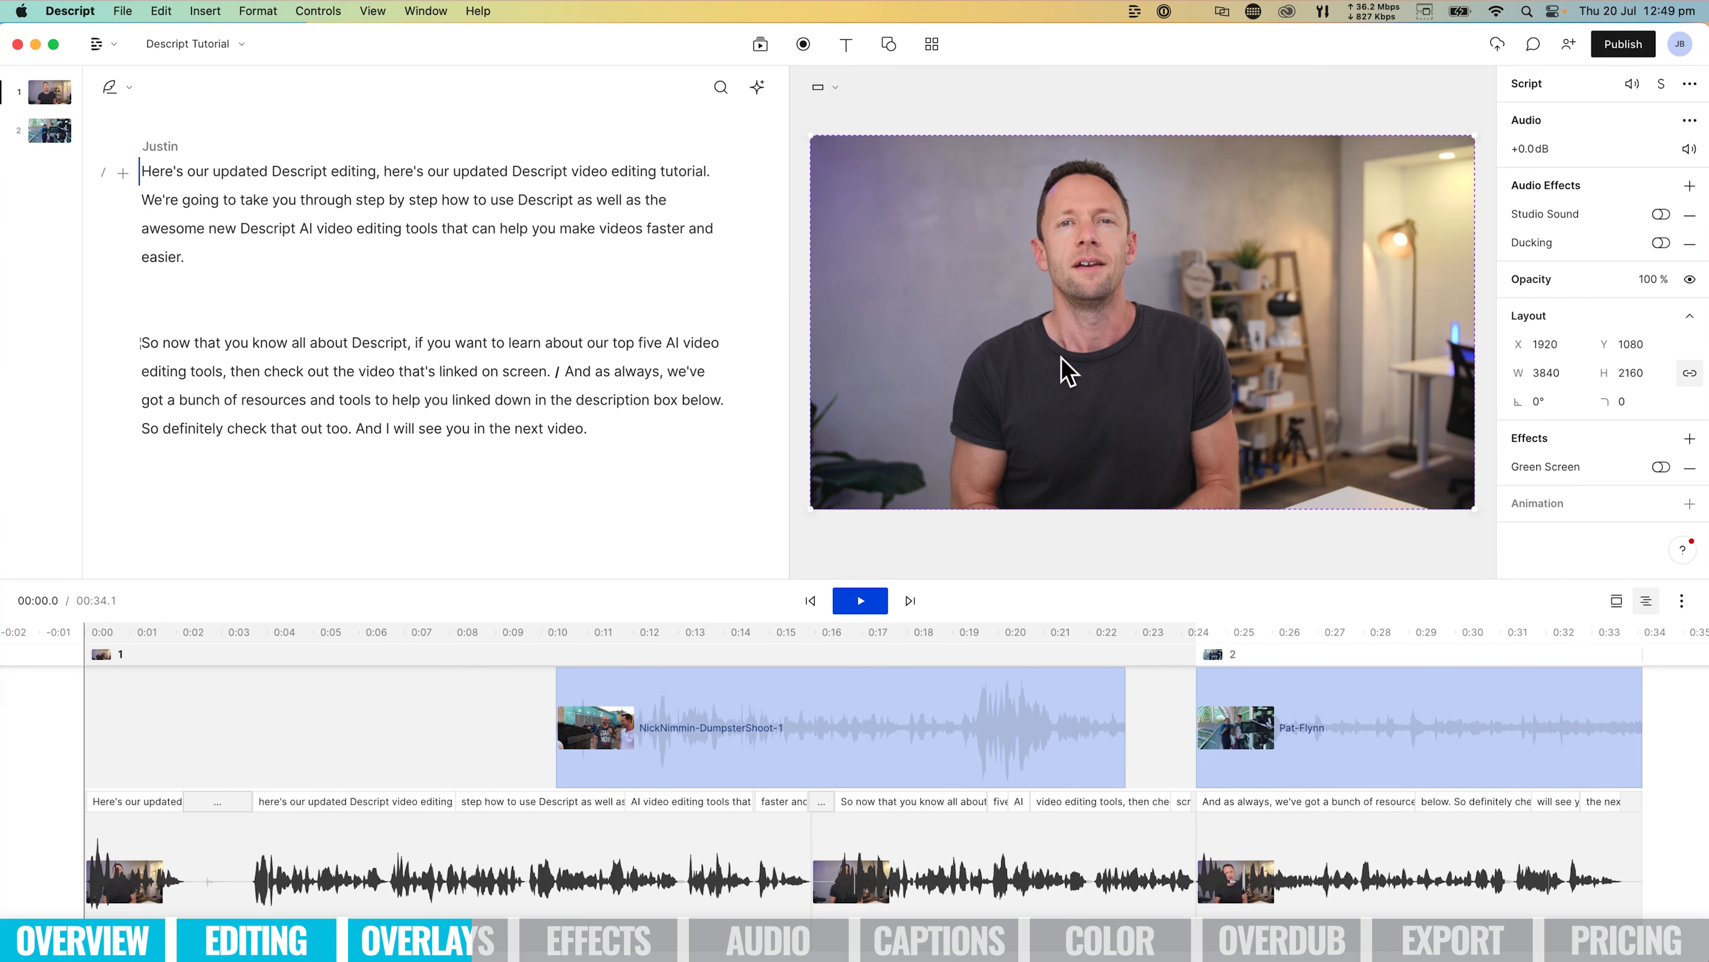
click(845, 44)
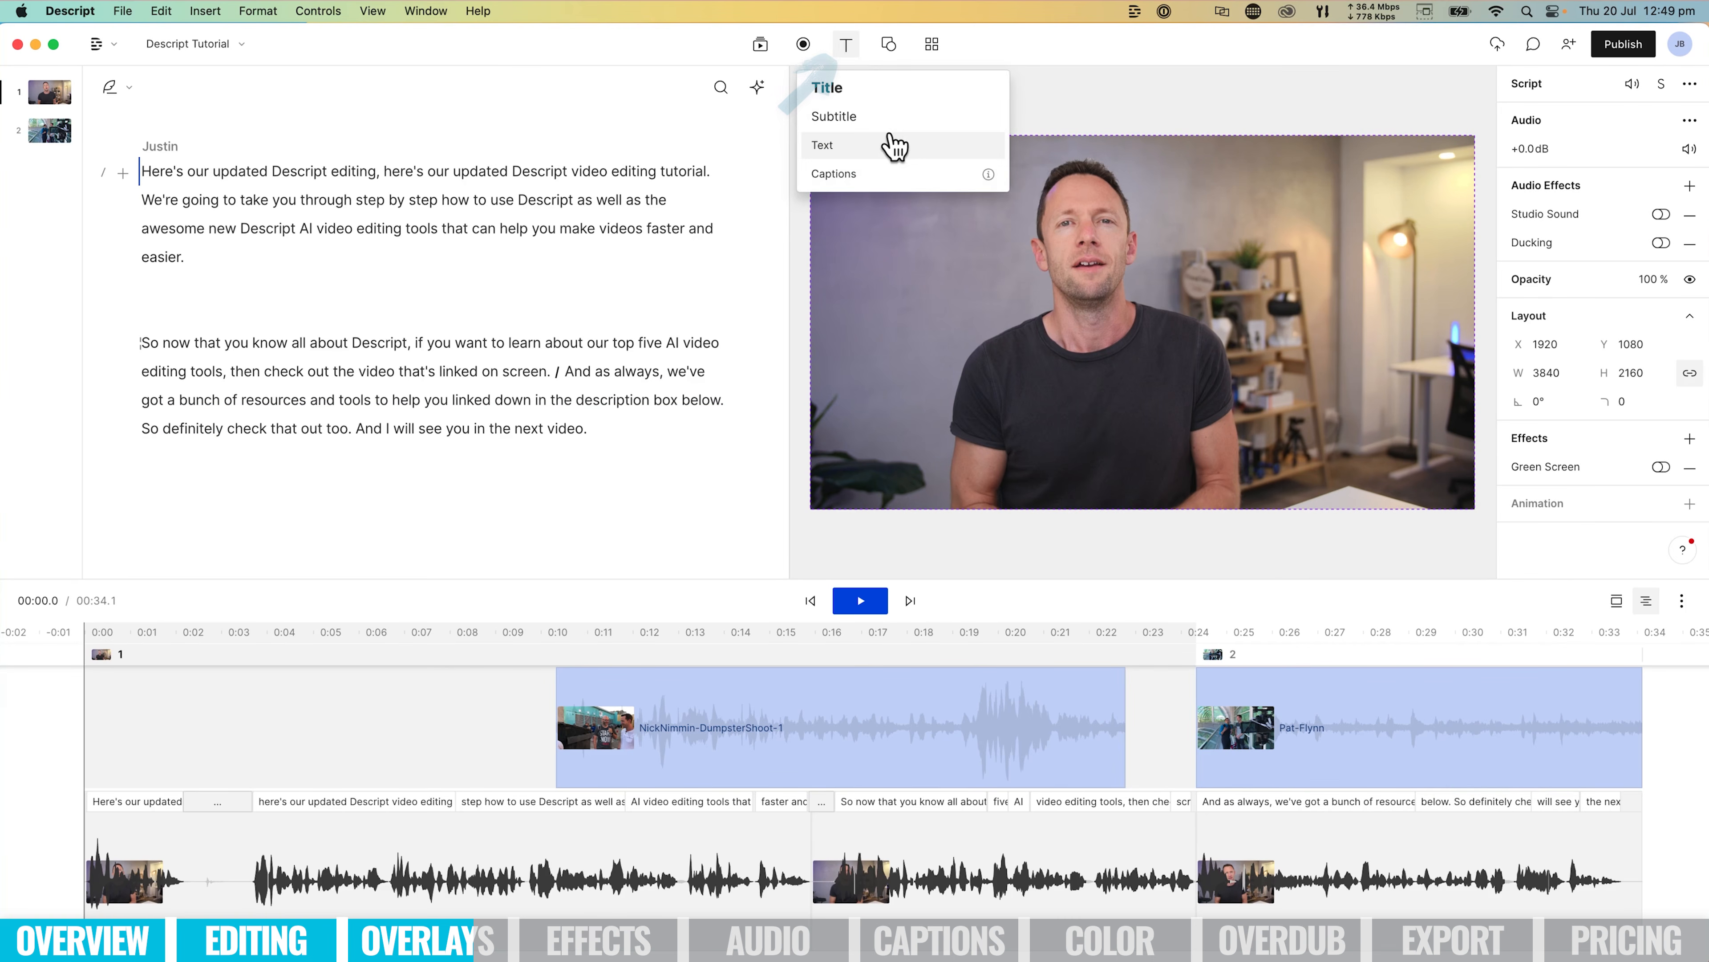
click(889, 94)
text(JUSTIN BROWN)
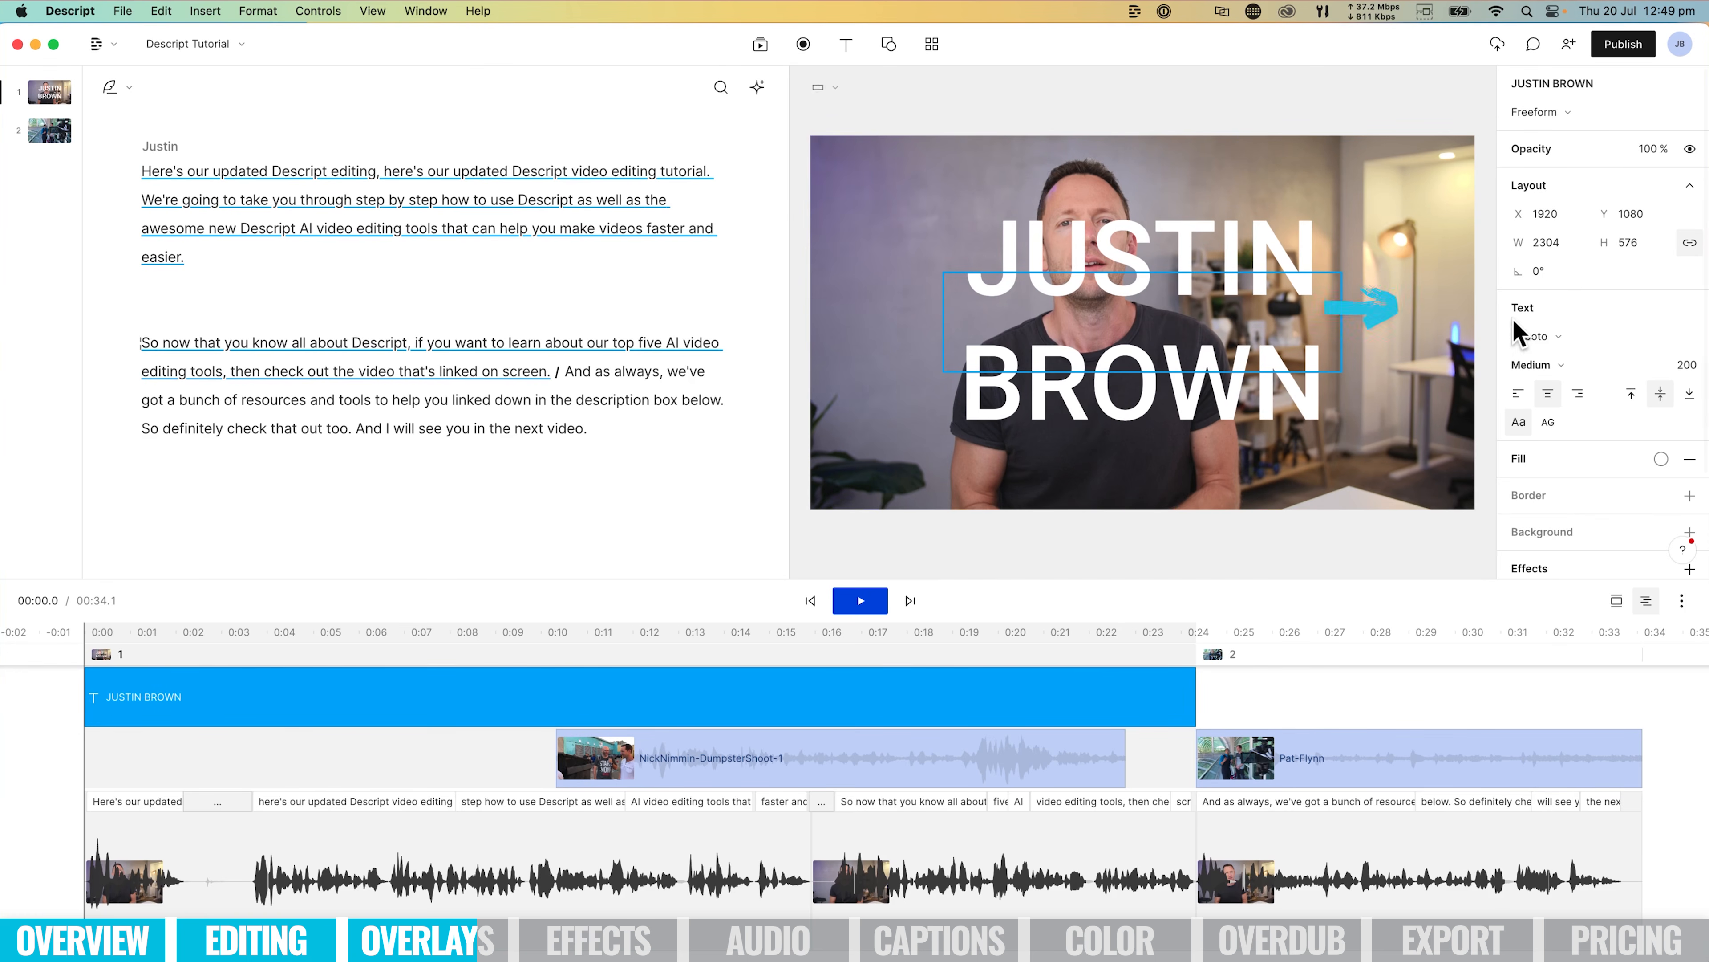
Try the Lora font on the title text and switch it back to Roboto.
click(1534, 336)
click(1602, 466)
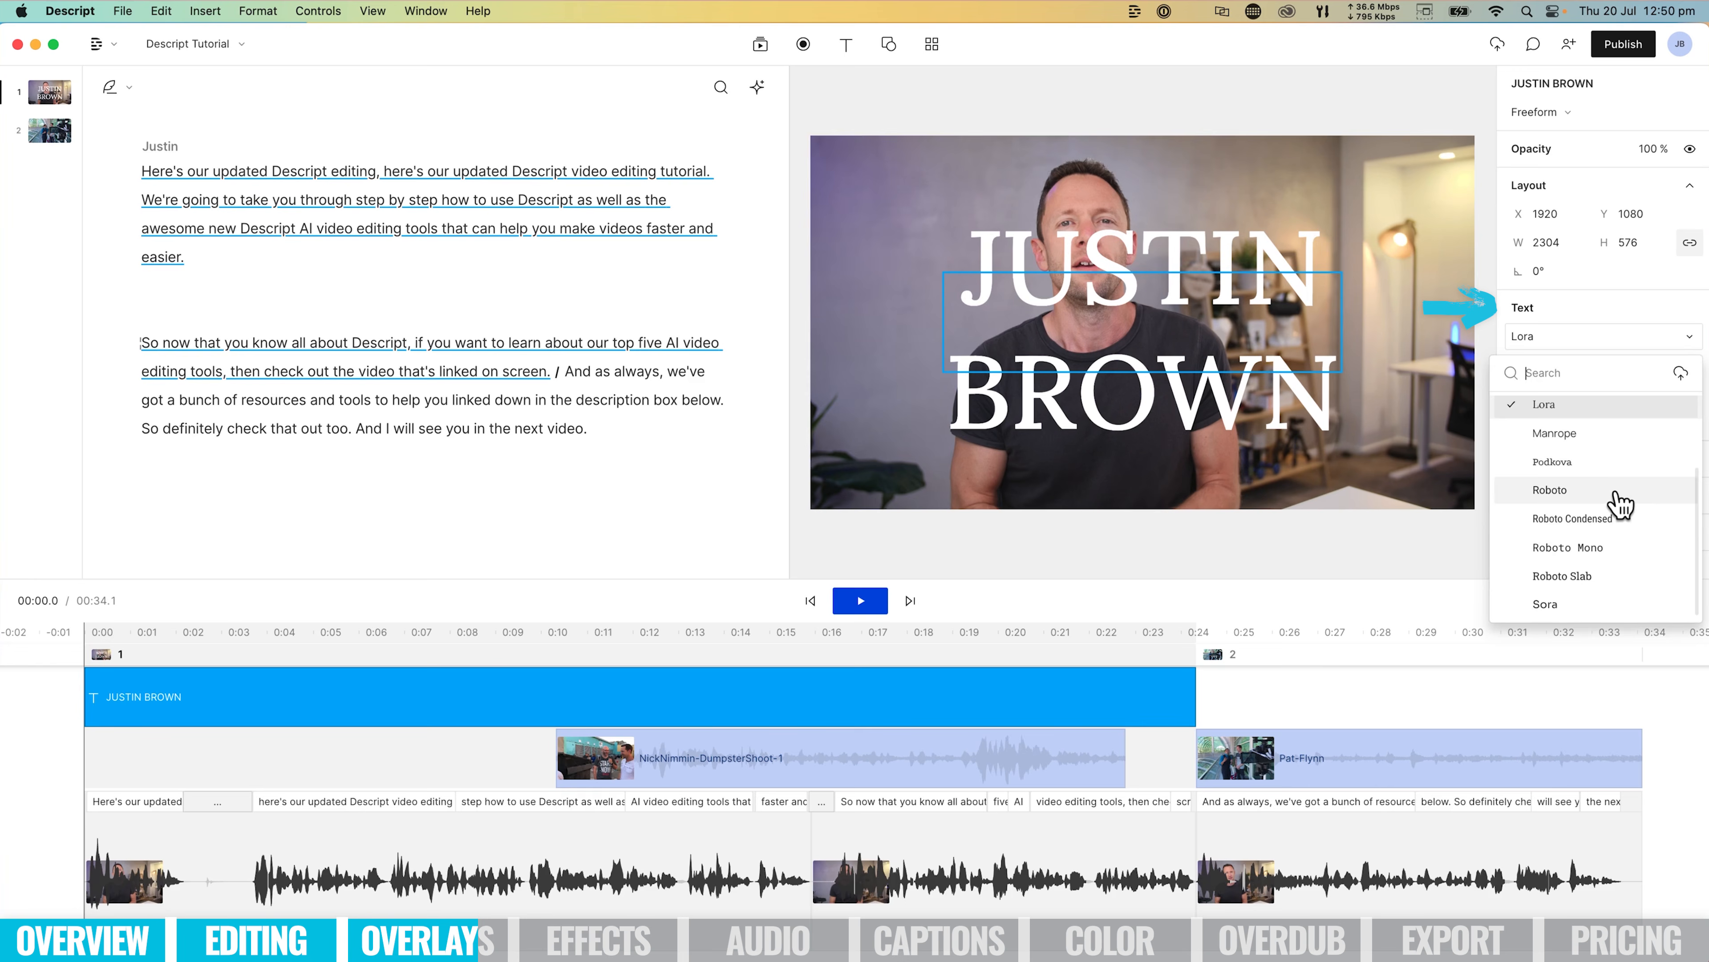
click(1551, 490)
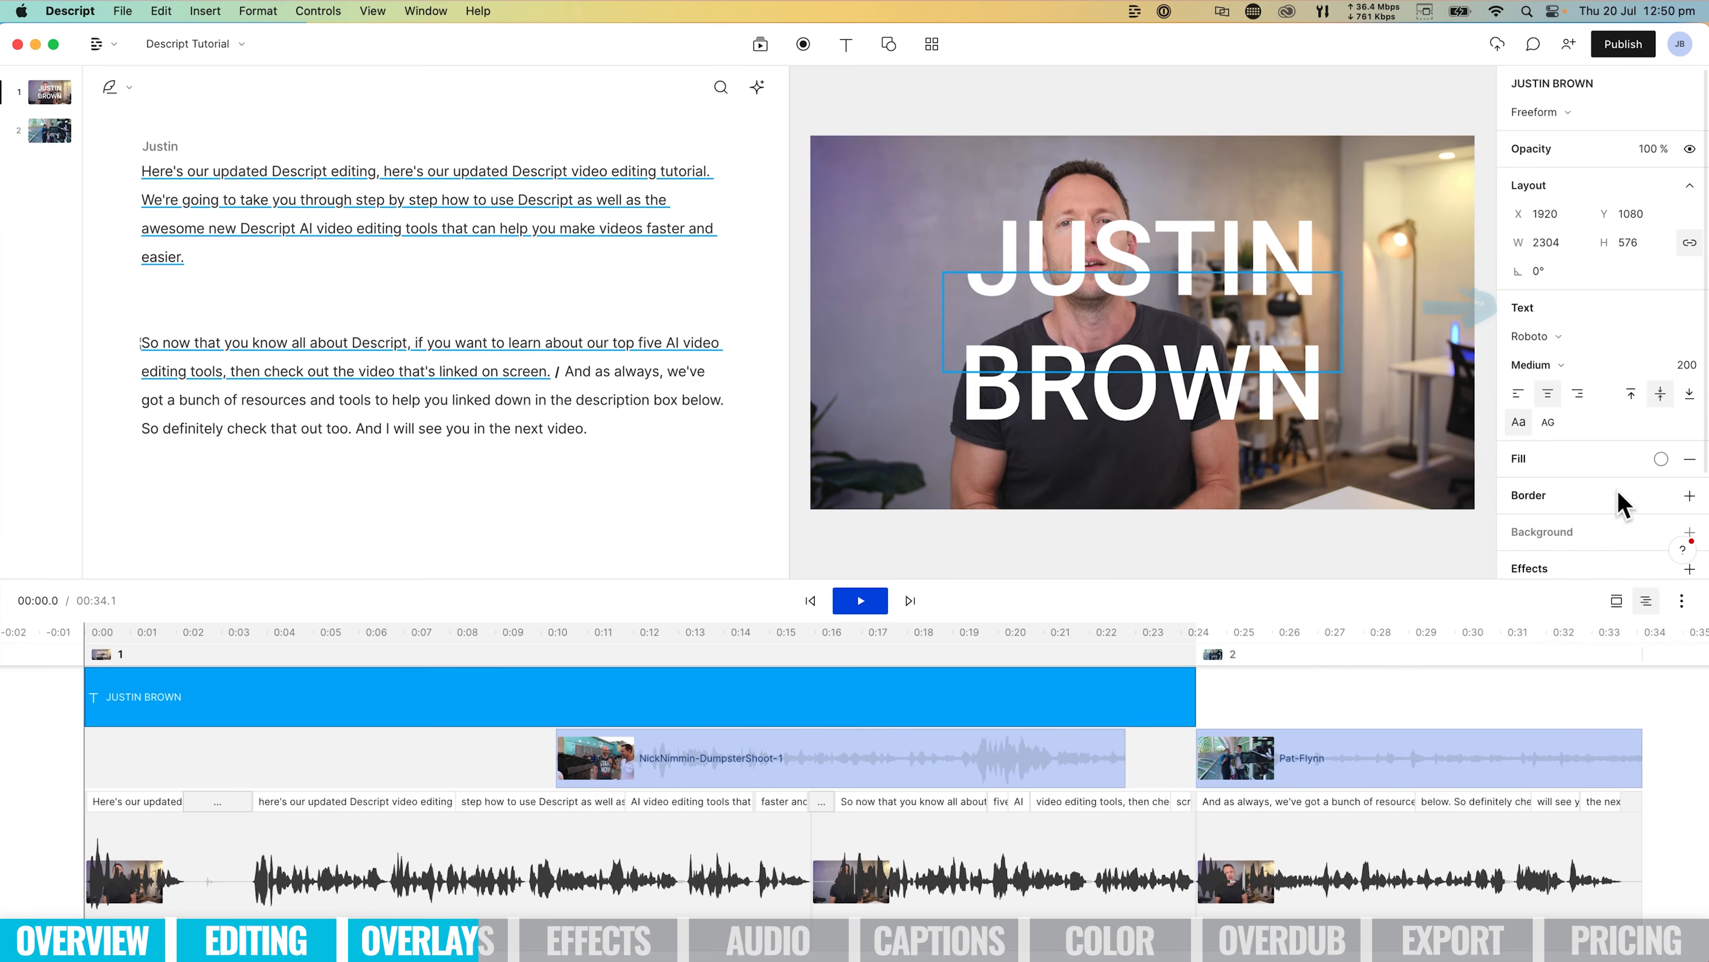
Set the title text's font weight to Black and turn on its shadow effect.
click(1532, 364)
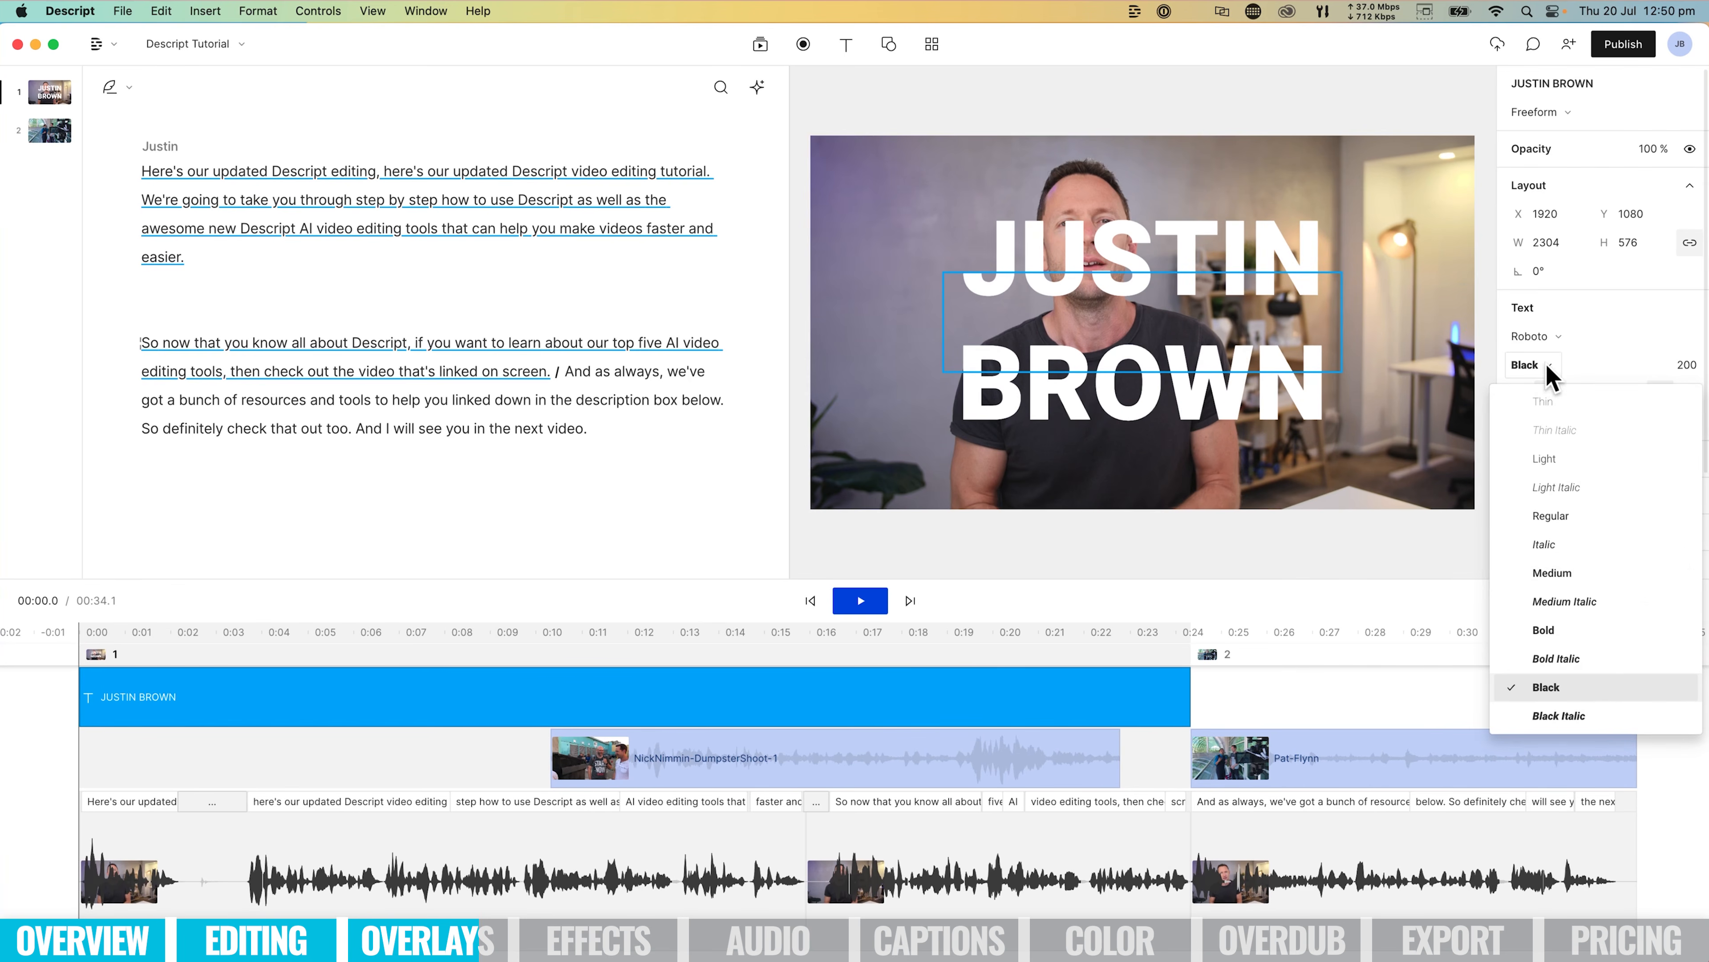
click(1591, 700)
scroll(1616, 476, down, 3)
click(1659, 471)
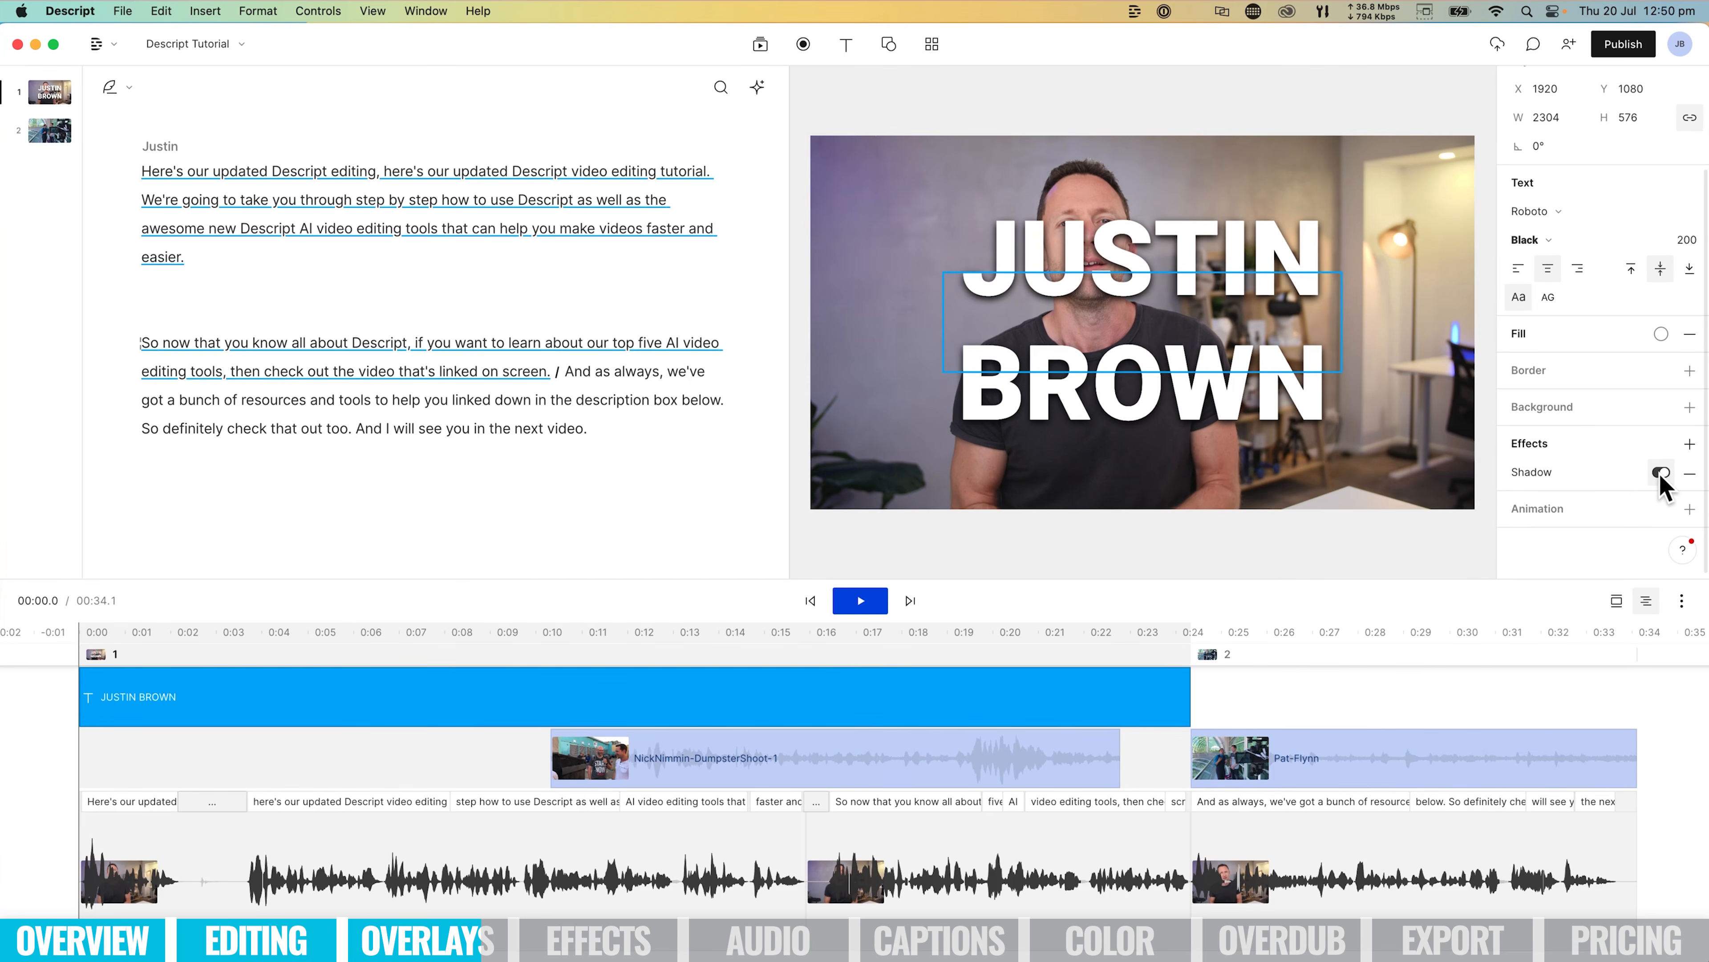
scroll(1659, 471, up, 3)
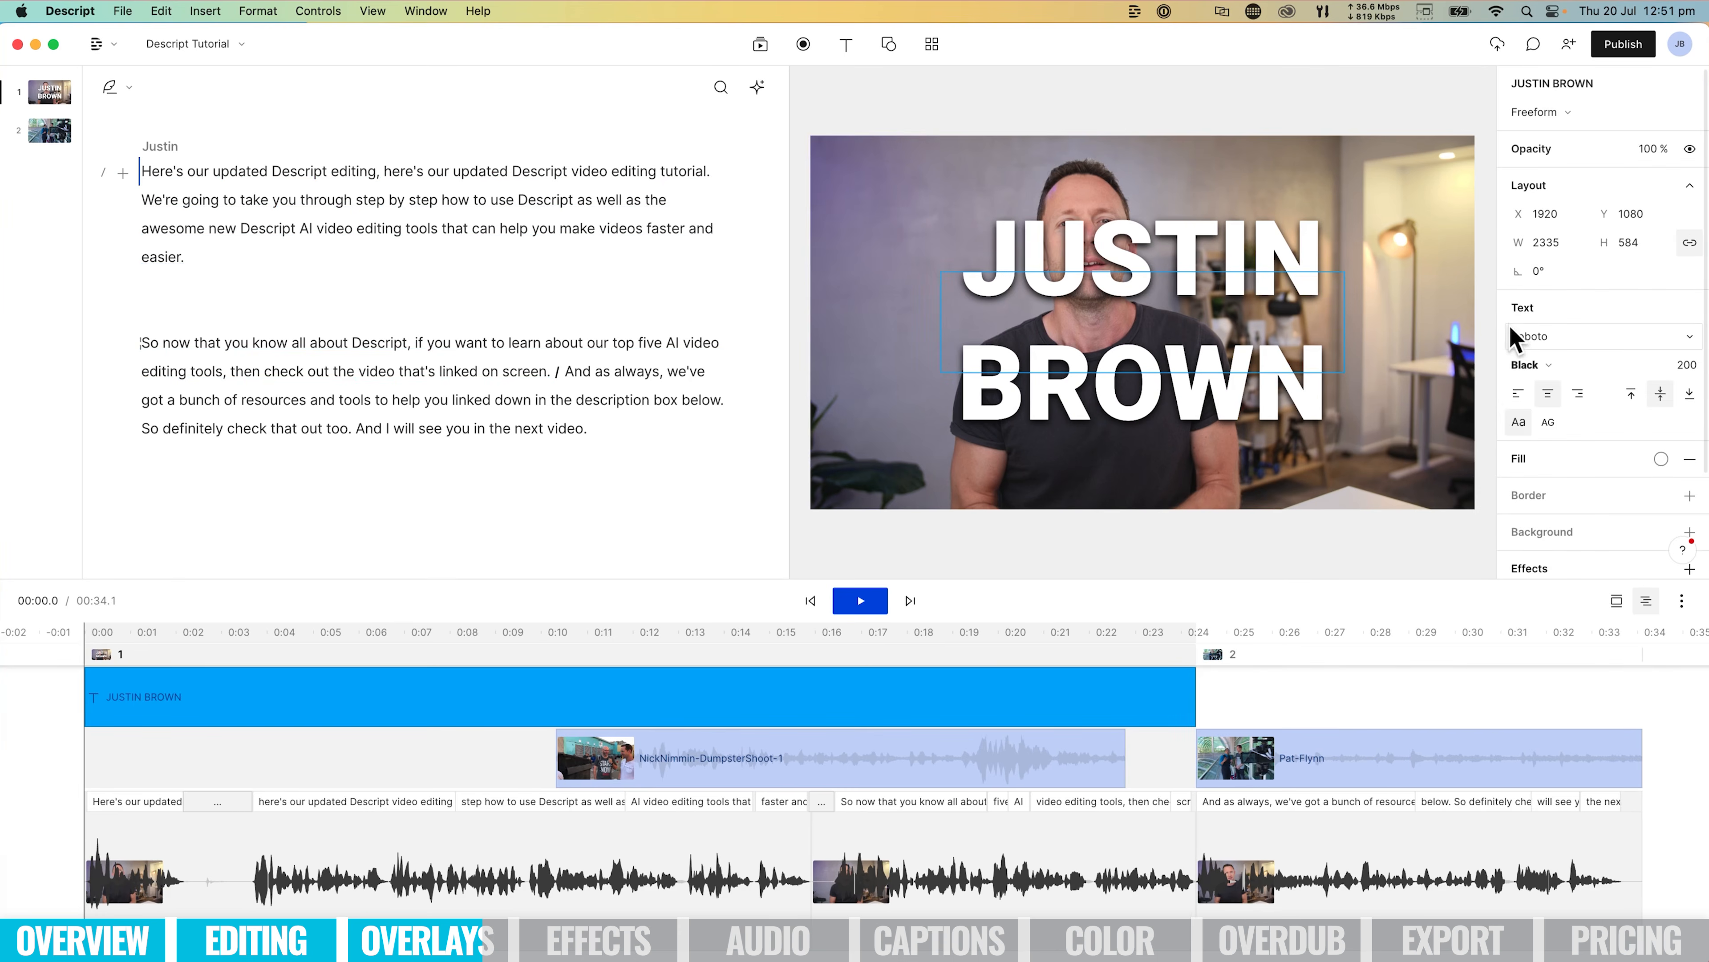
Set the title's font size to 55 and move it to the bottom of the frame, over the presenter's chest.
drag(1692, 374, 989, 306)
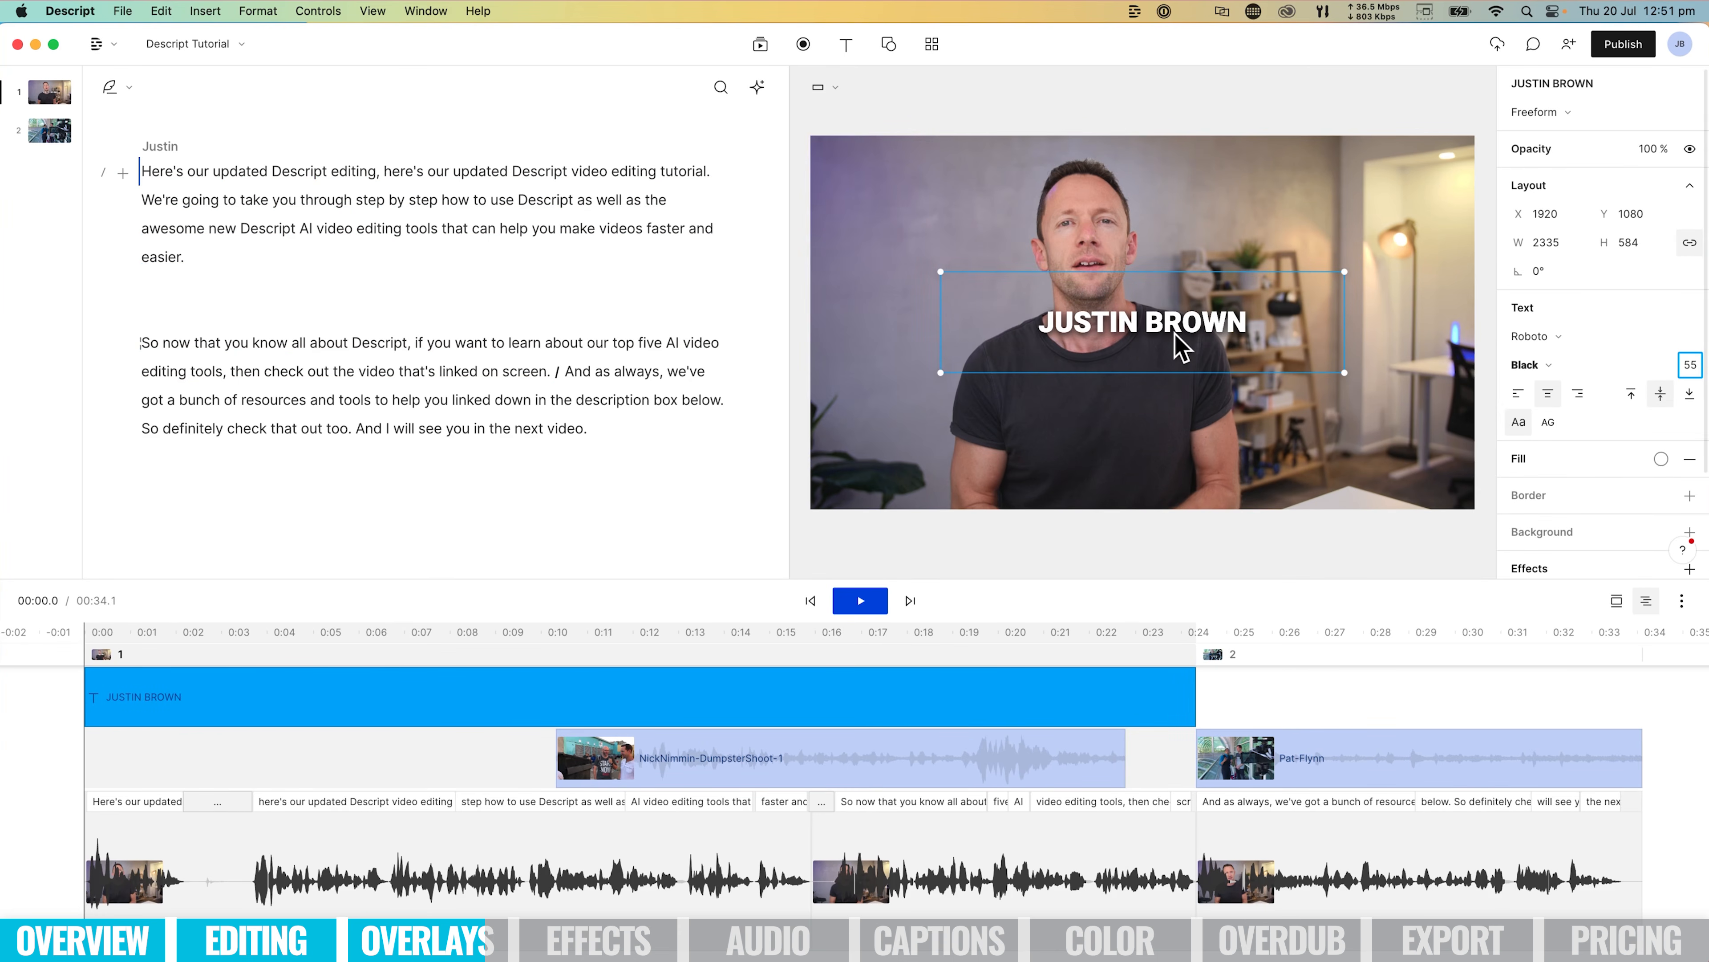
drag(1174, 334, 1128, 476)
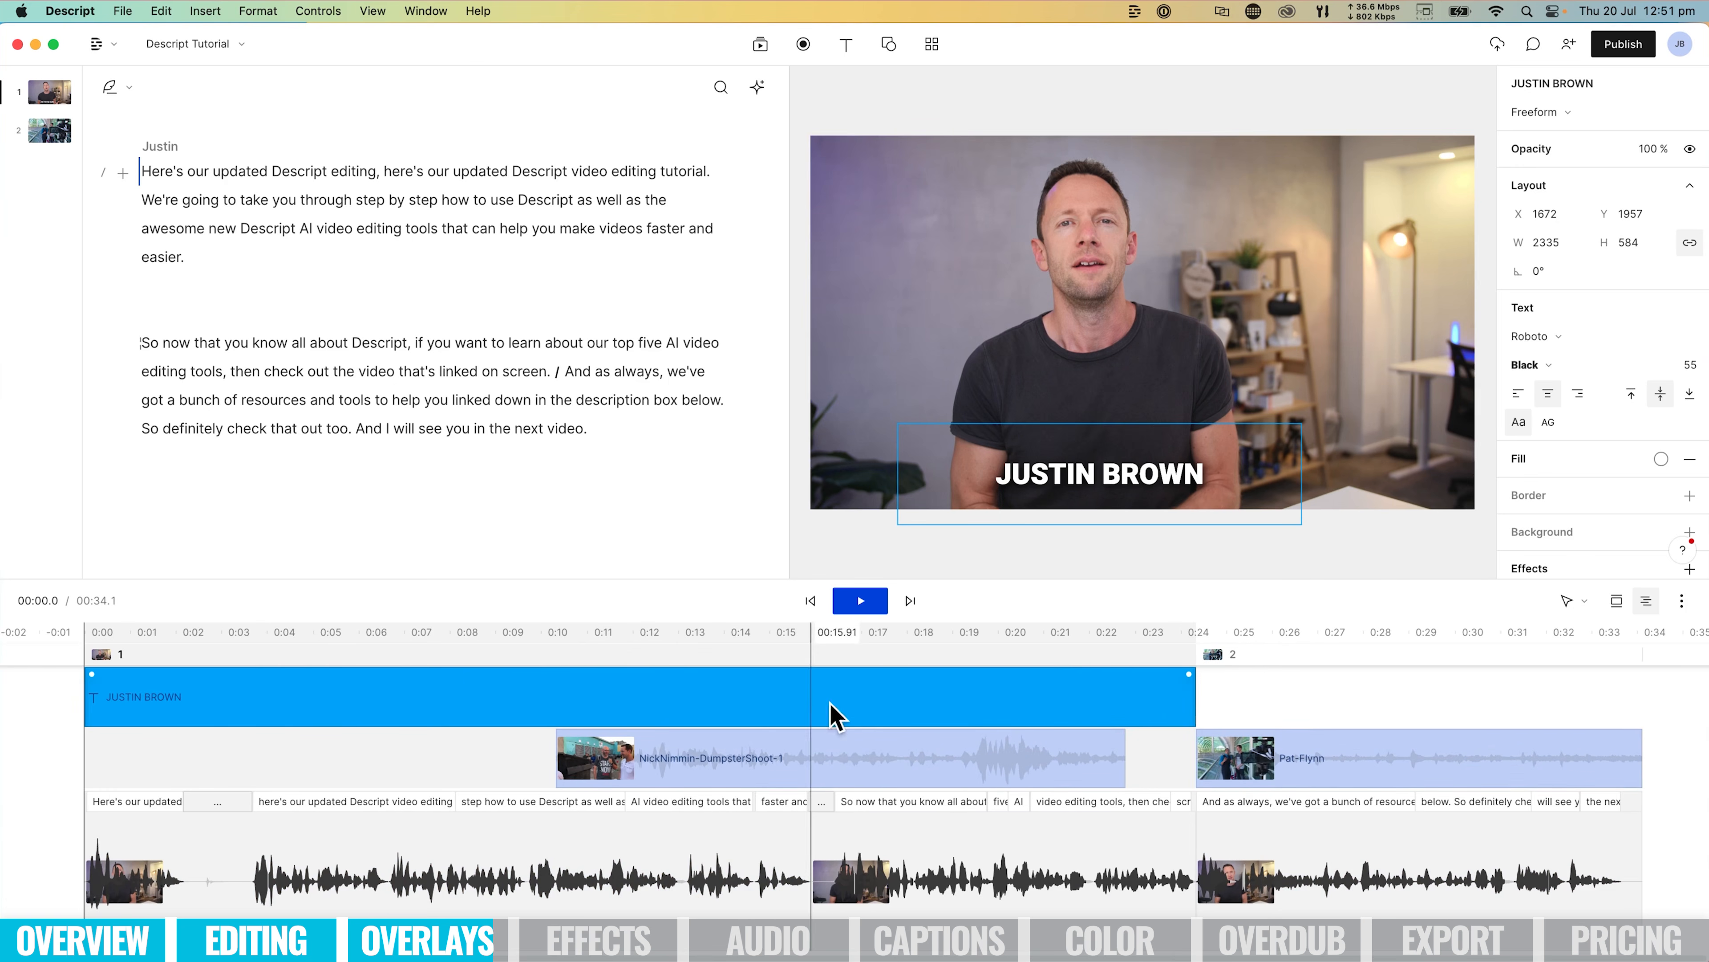
Shorten the title layer to about 2 seconds and shift it to start about 0.4 seconds into the first scene.
drag(1193, 692, 269, 688)
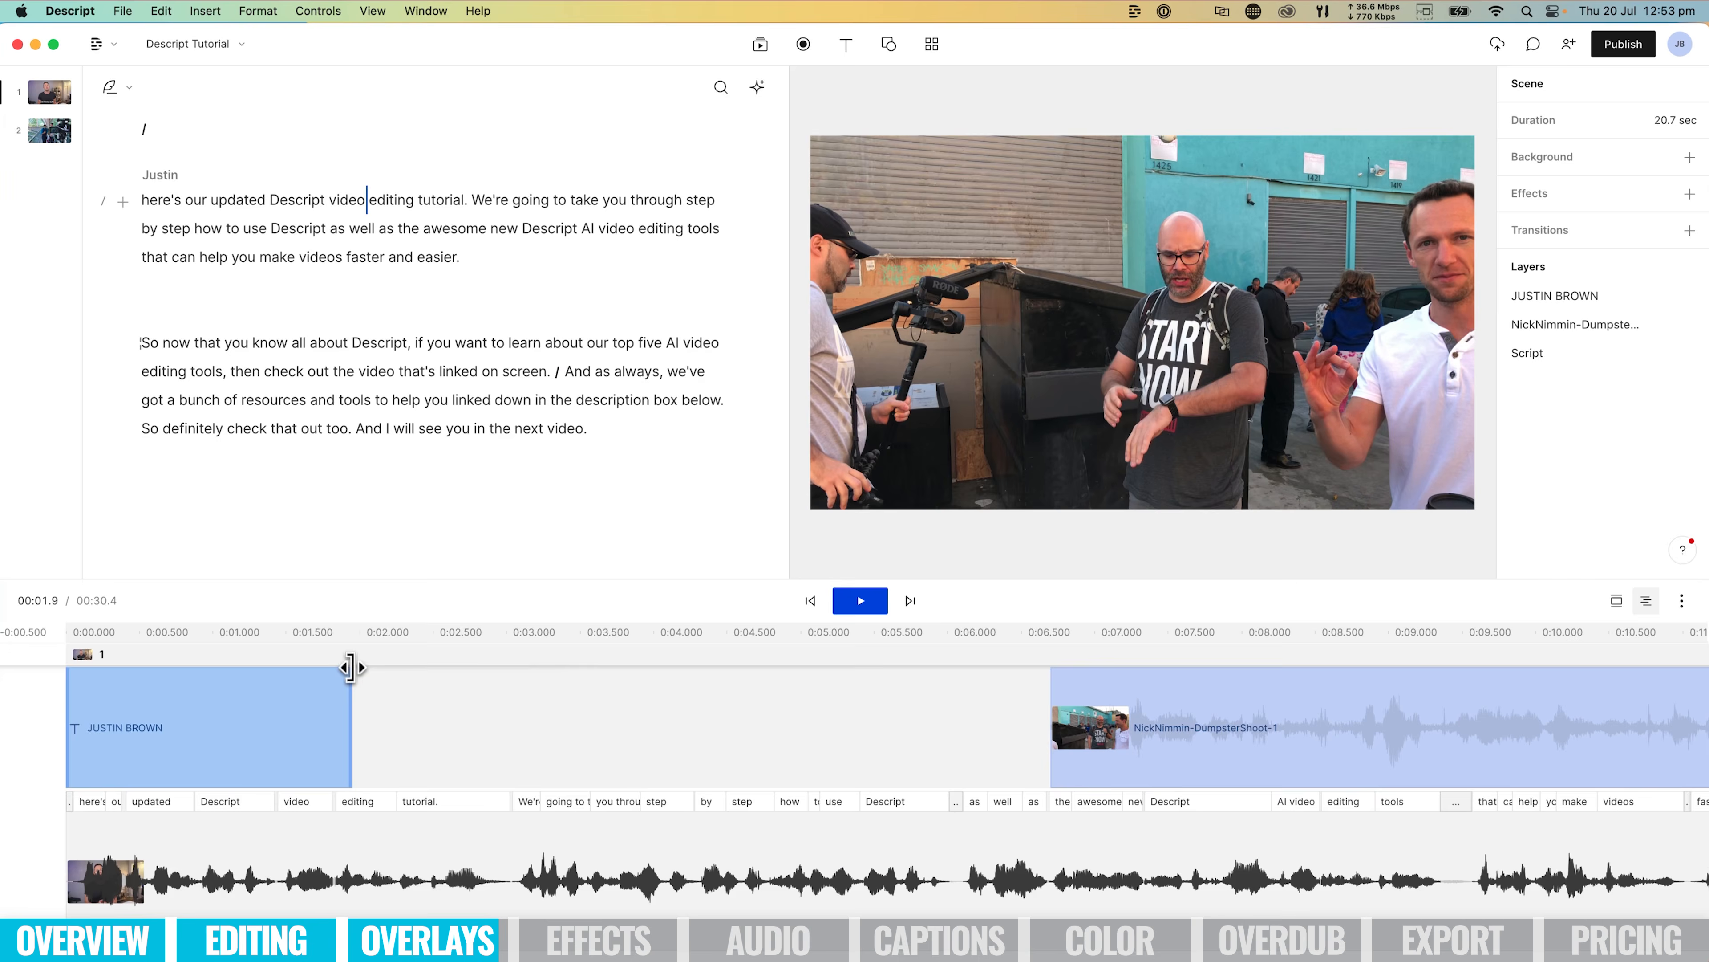
drag(352, 667, 352, 668)
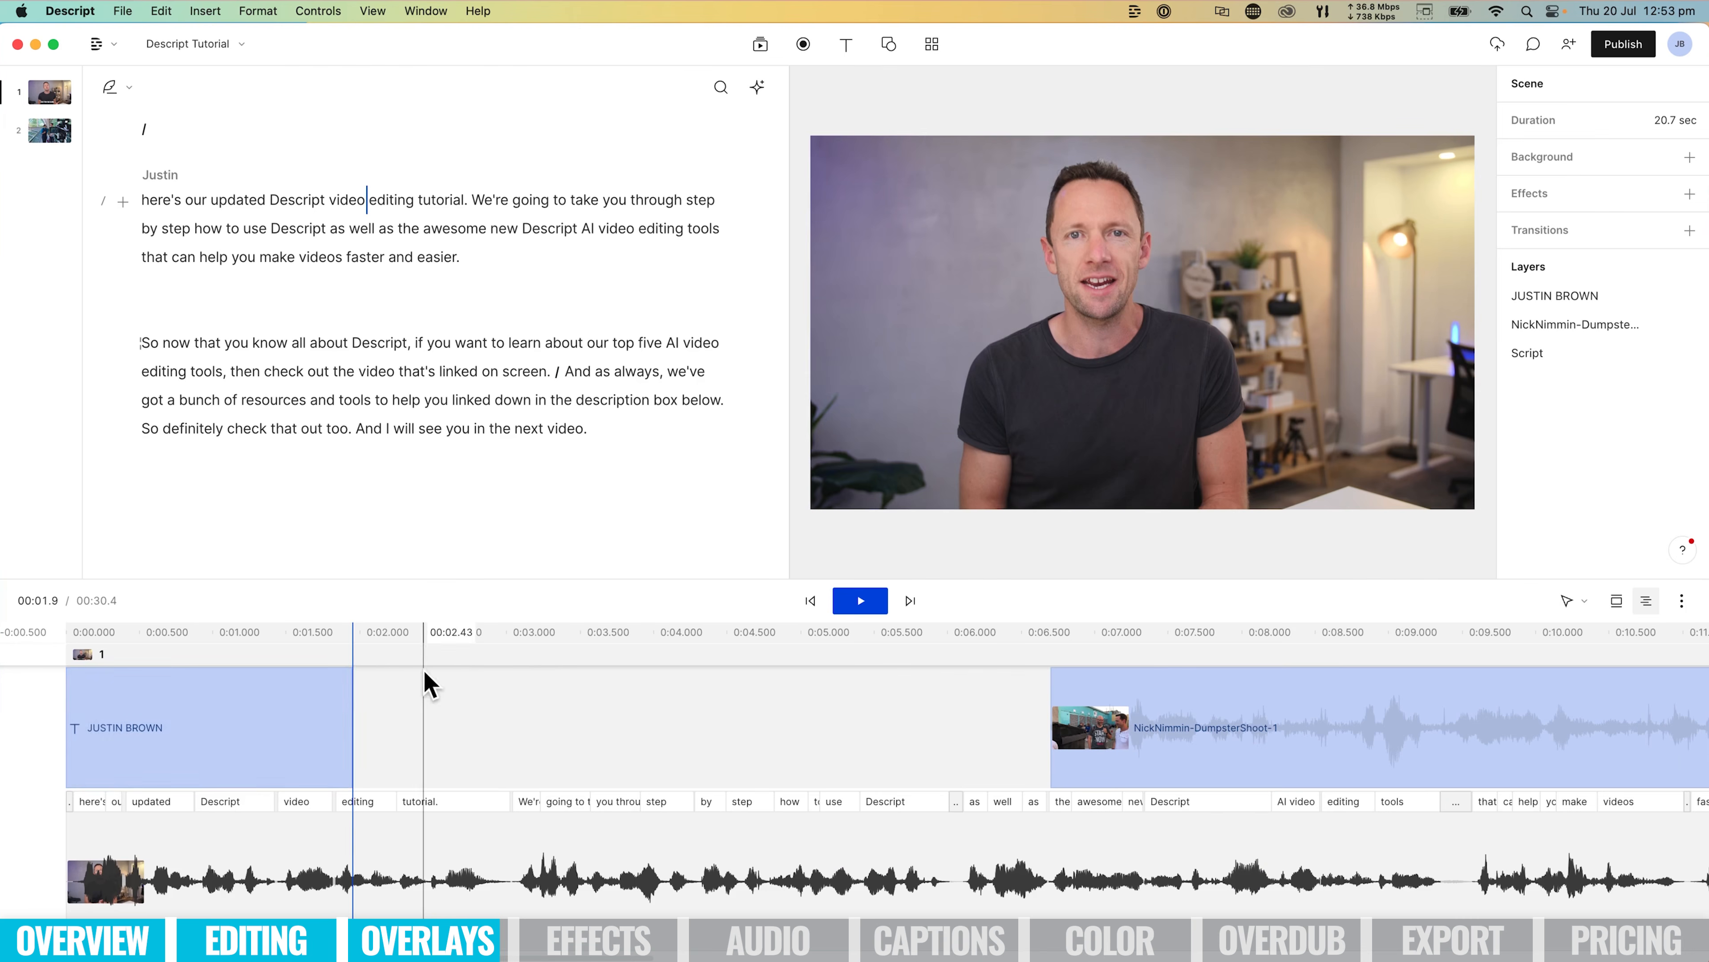
click(61, 637)
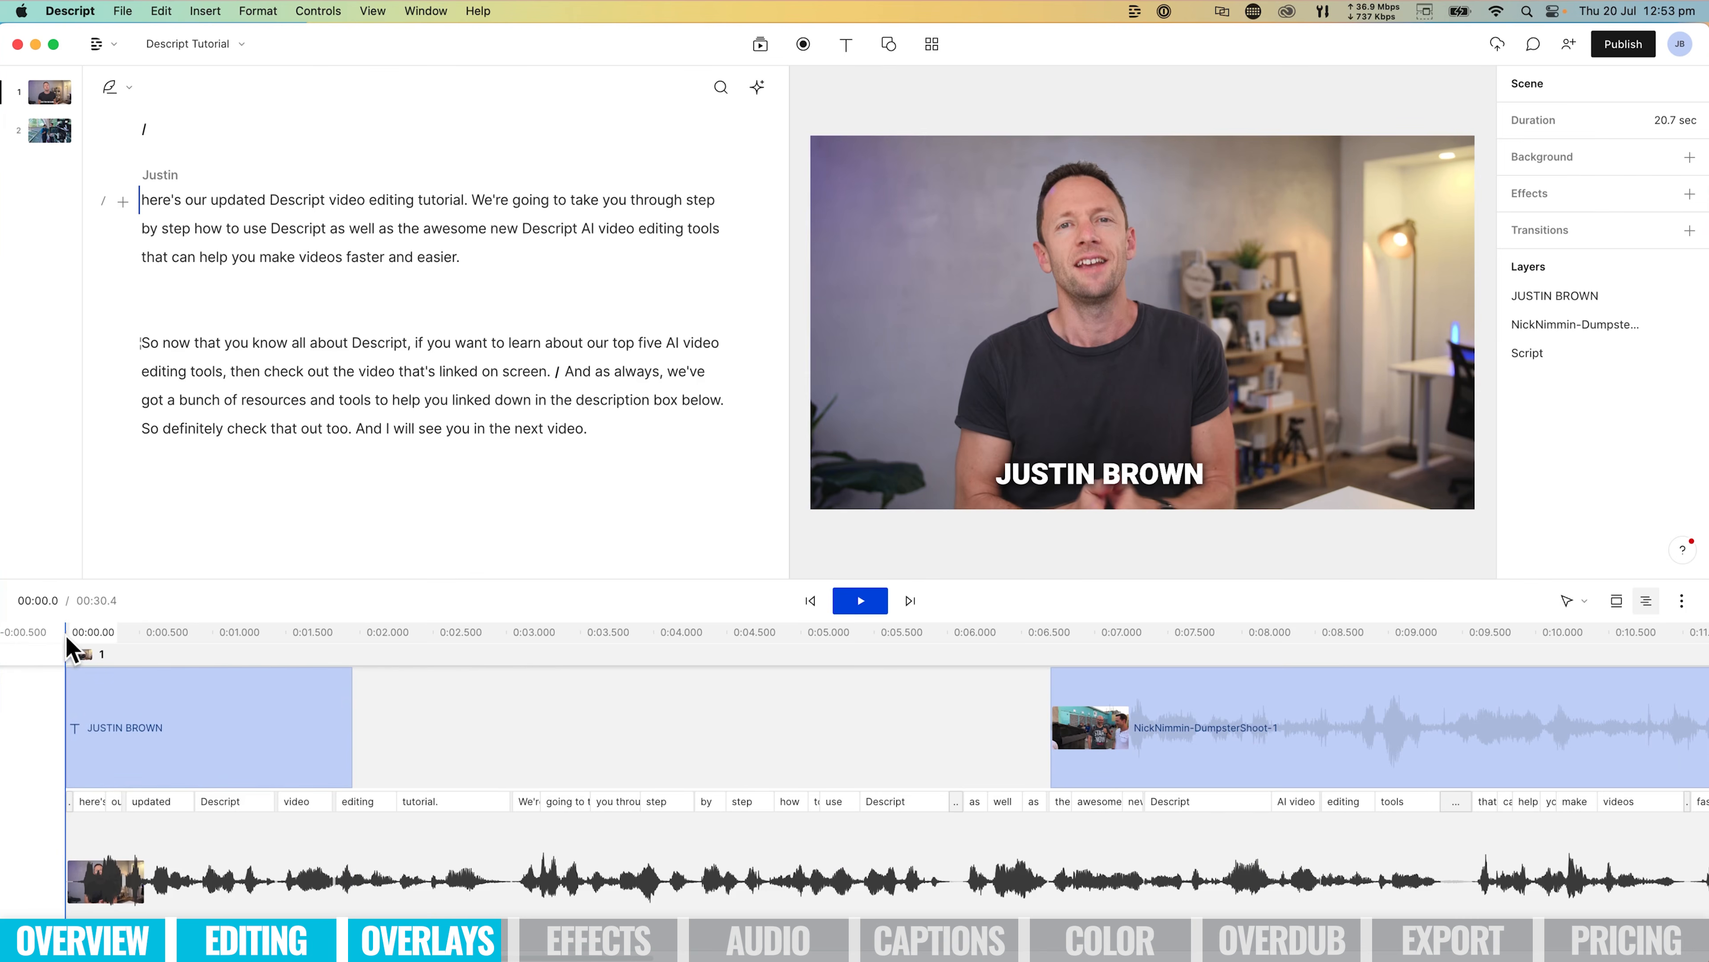
click(868, 599)
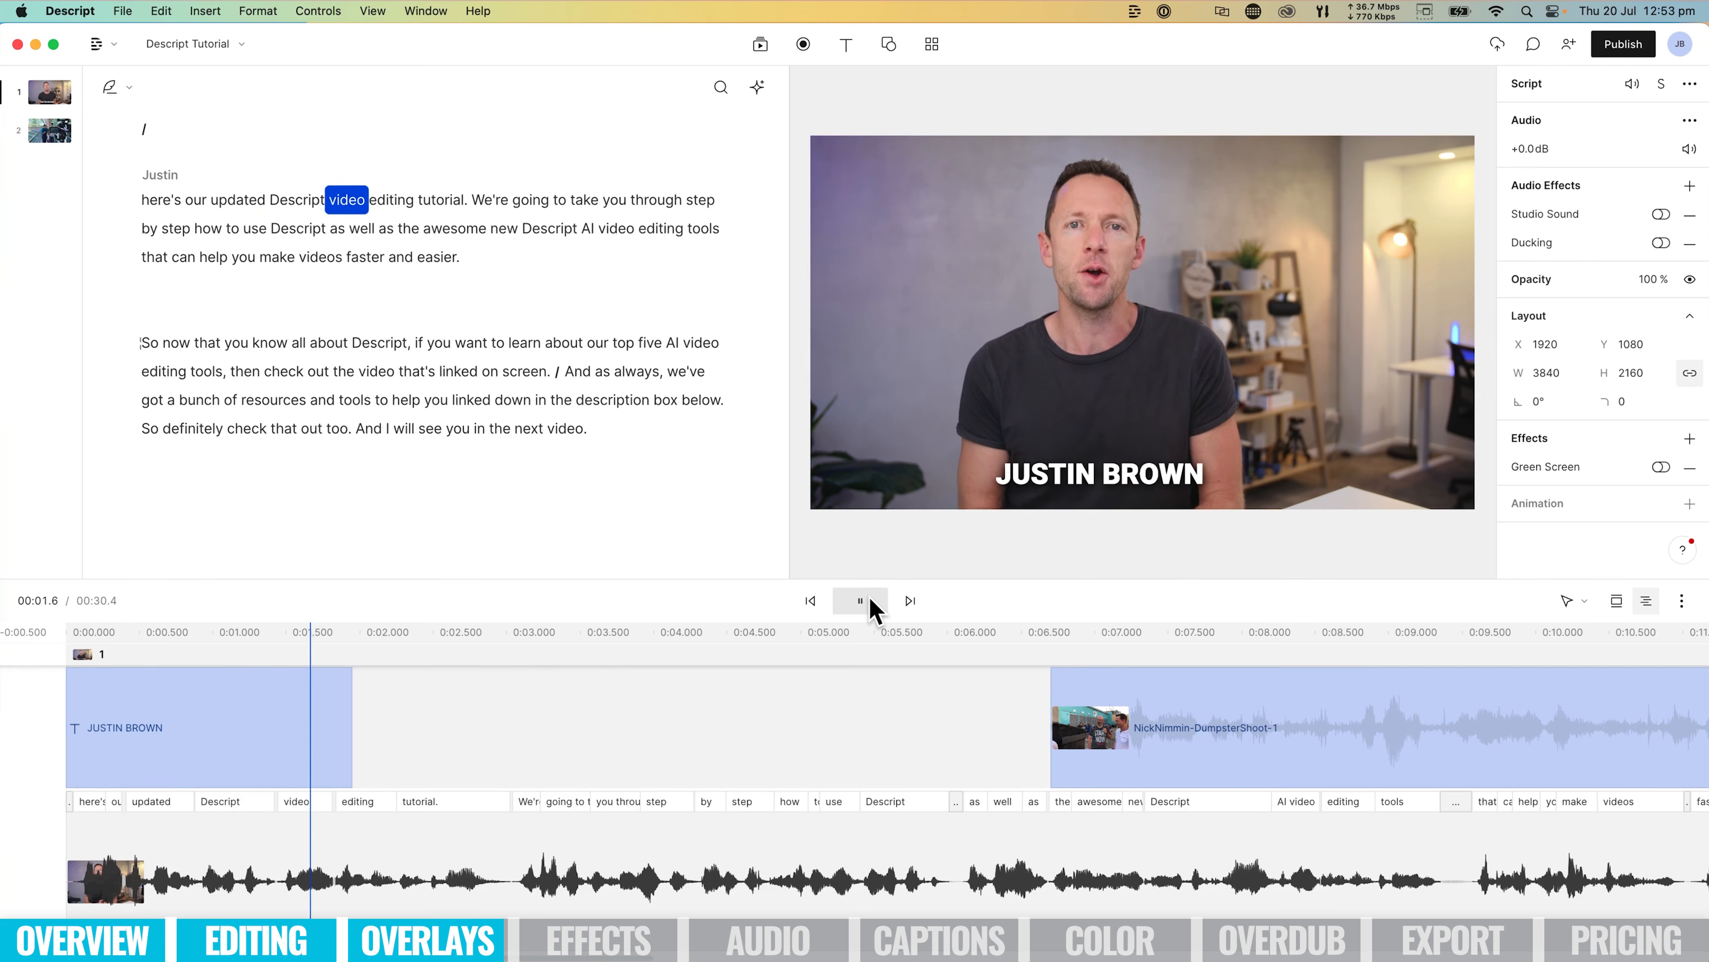
click(868, 599)
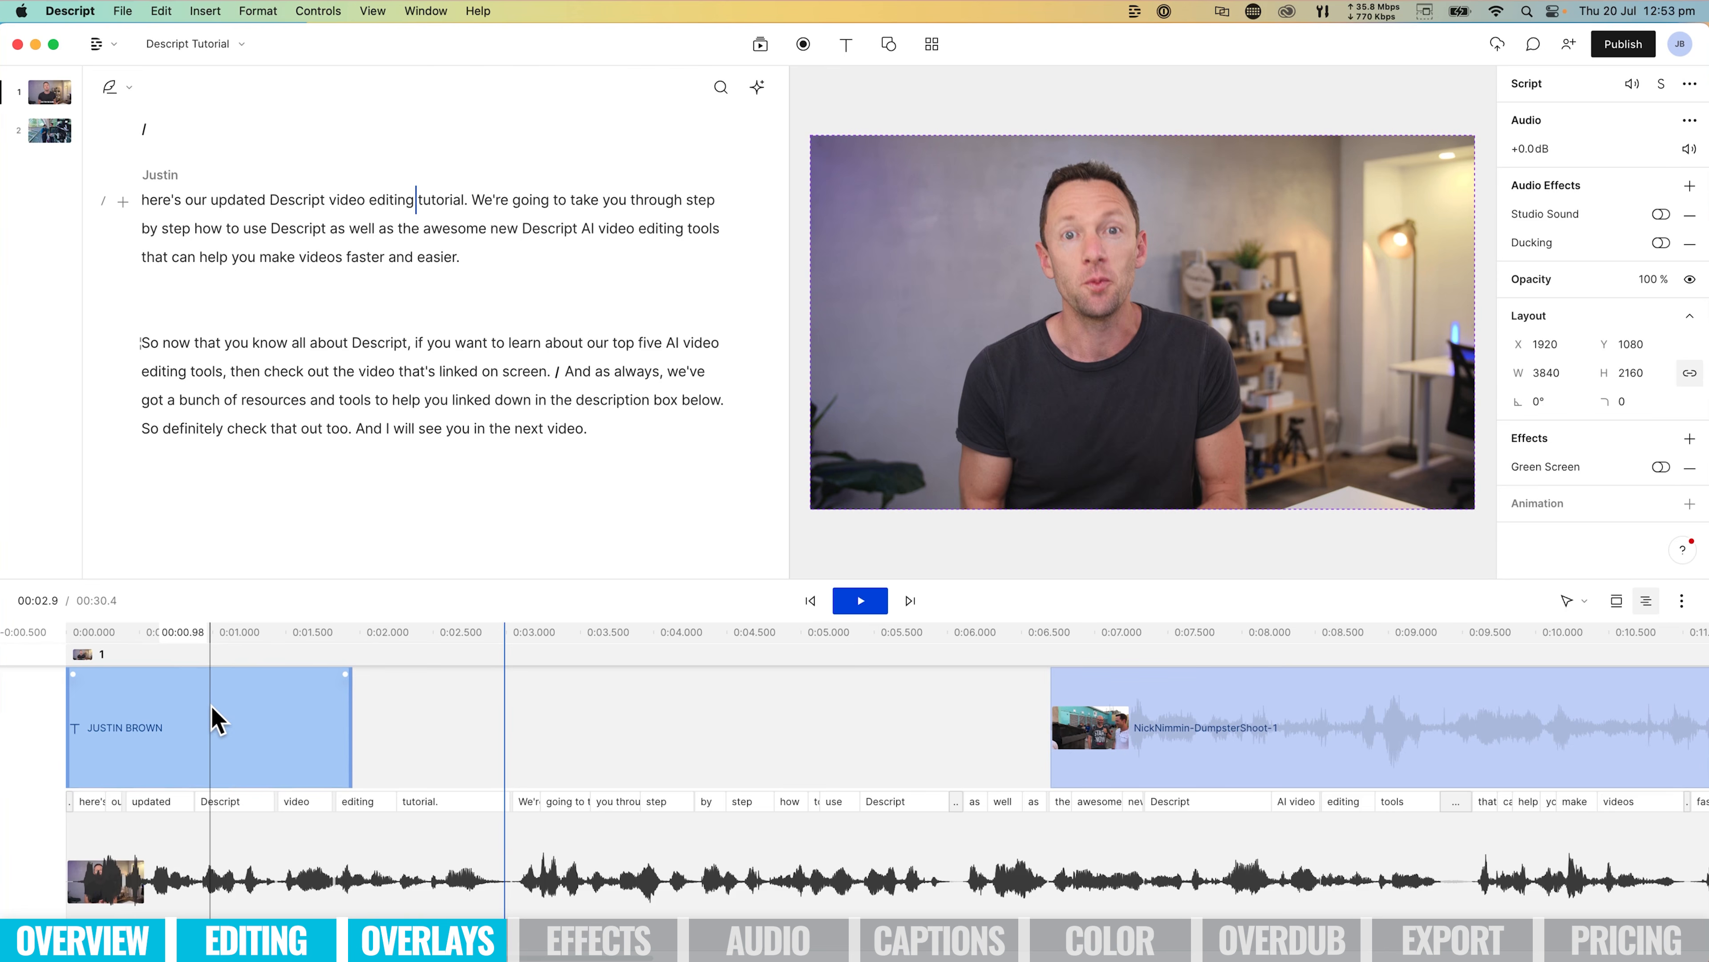
click(215, 719)
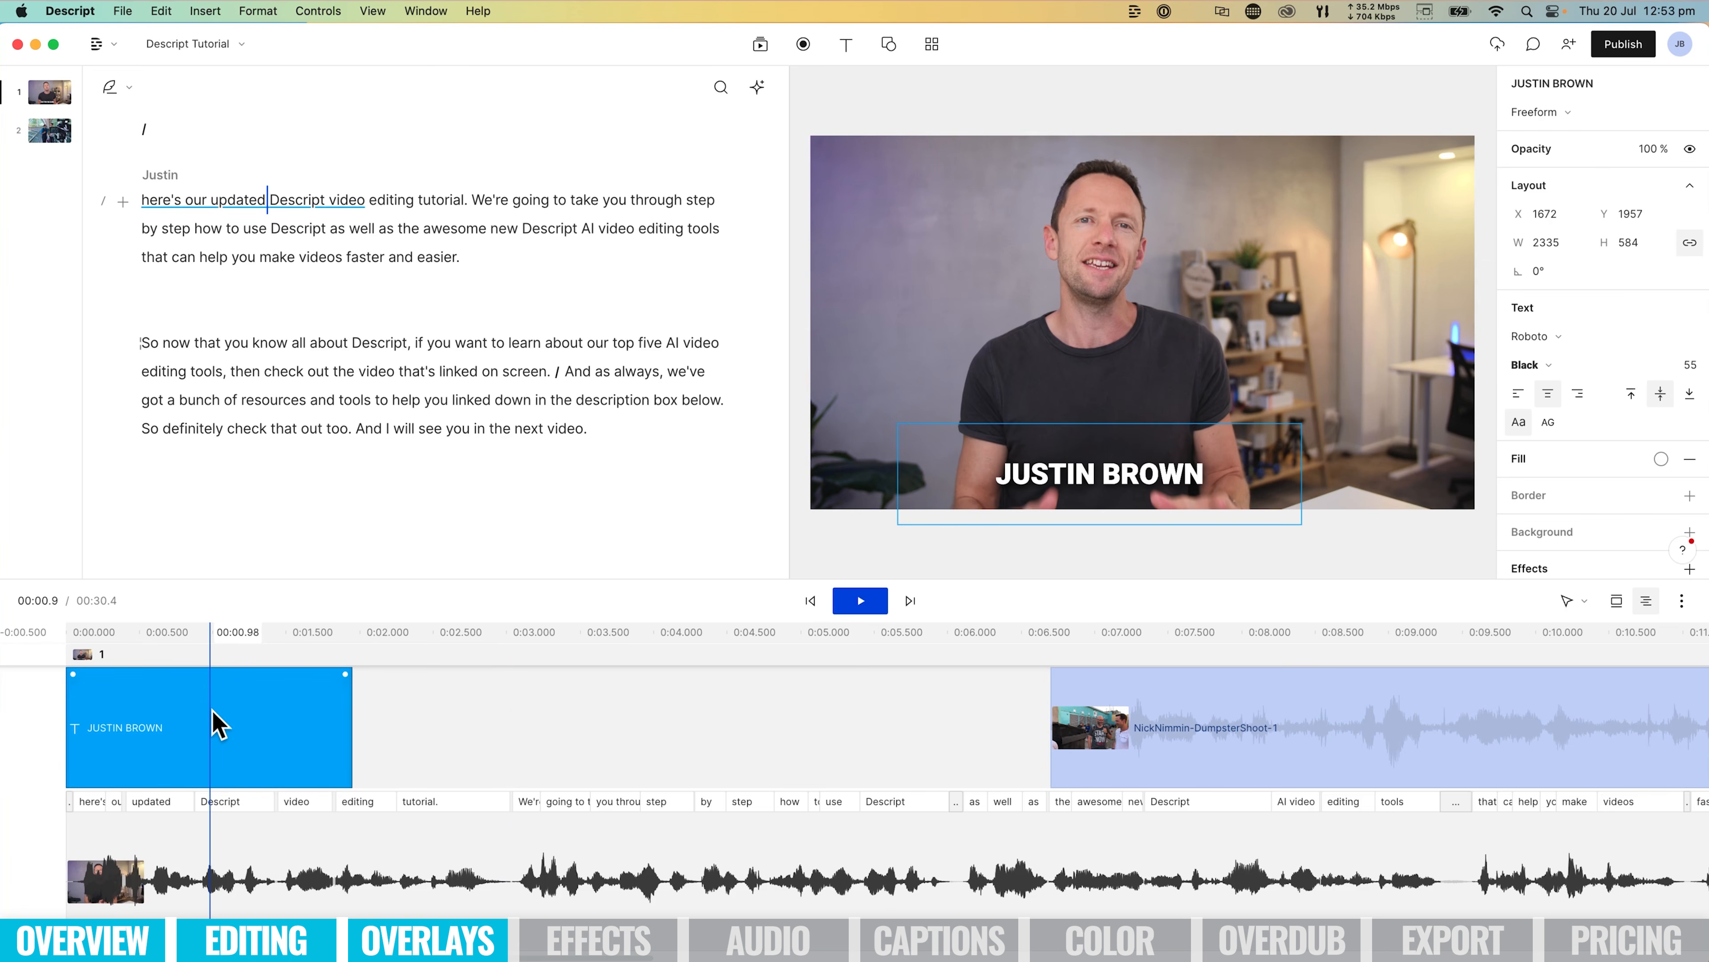
drag(216, 723, 275, 717)
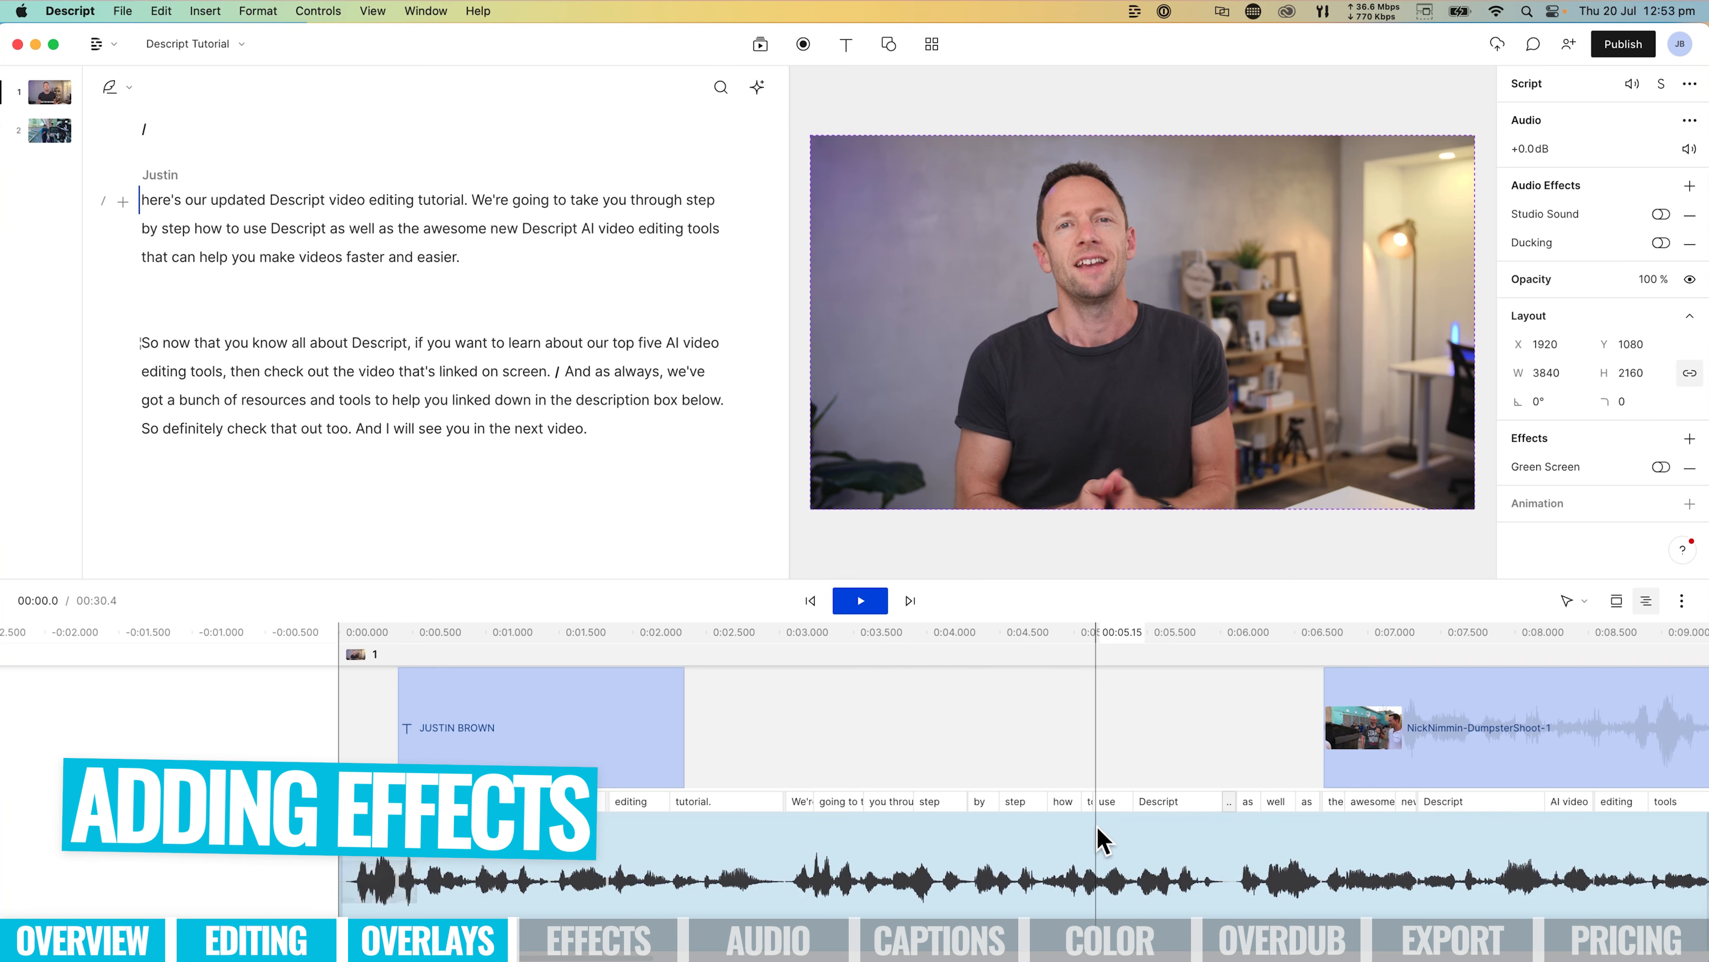
Select the first scene's script clip and show the video effects available for it.
click(1102, 850)
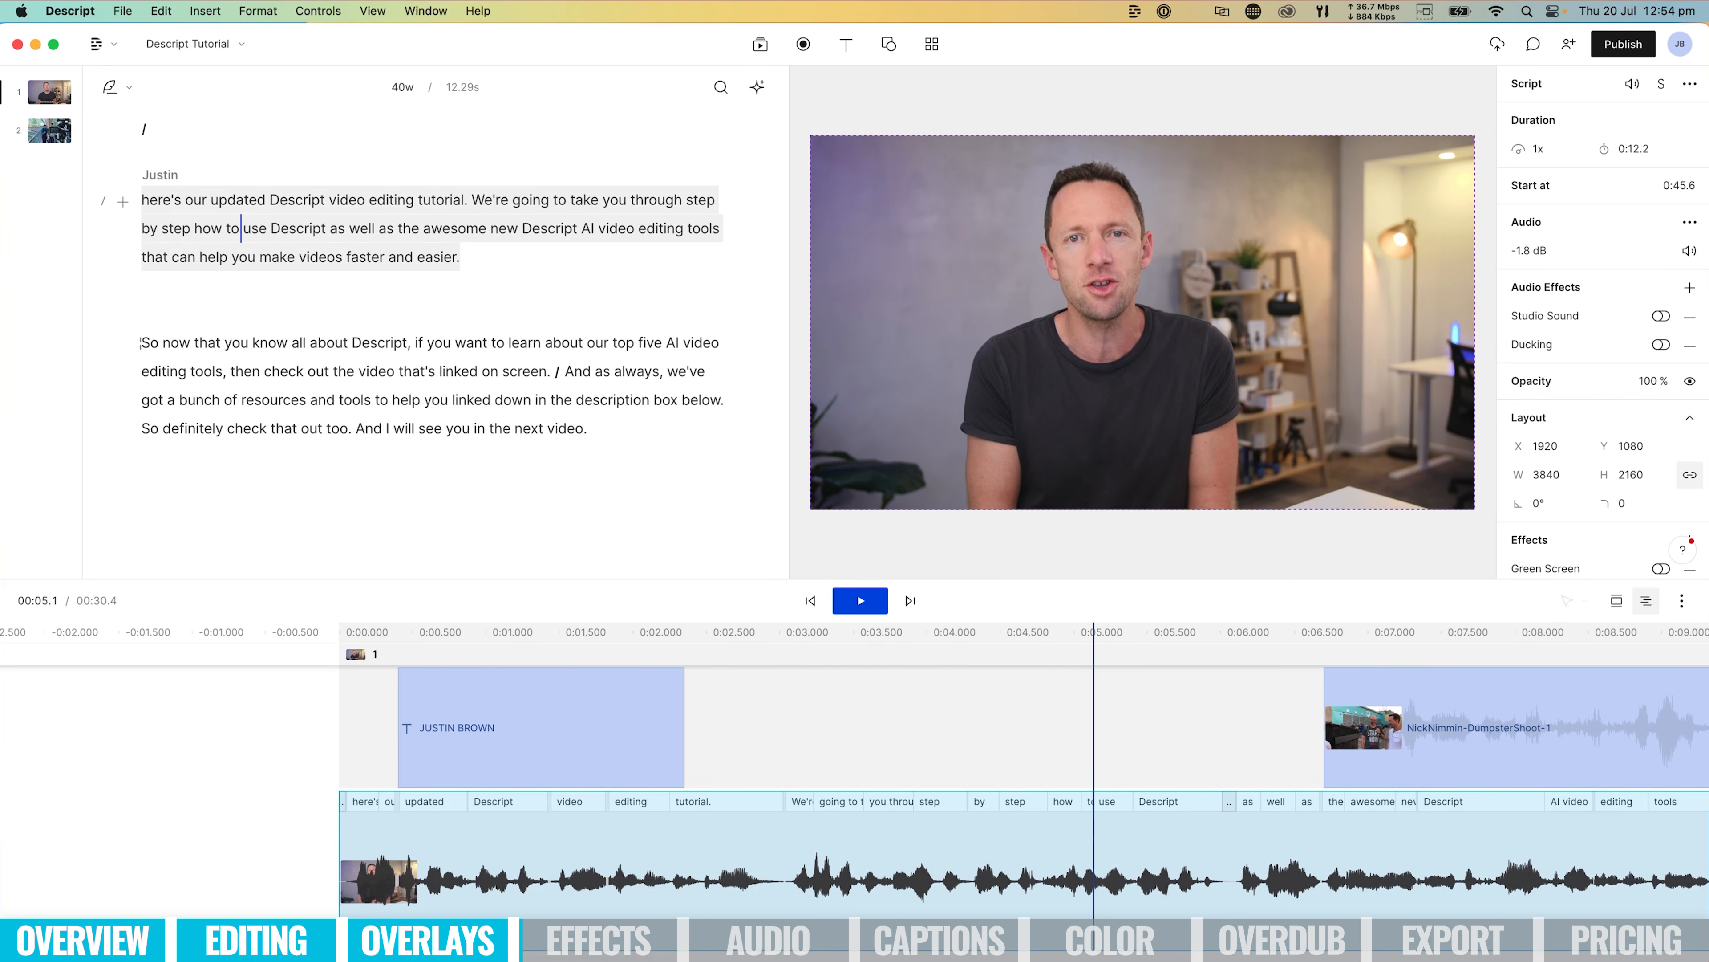
scroll(1619, 336, down, 2)
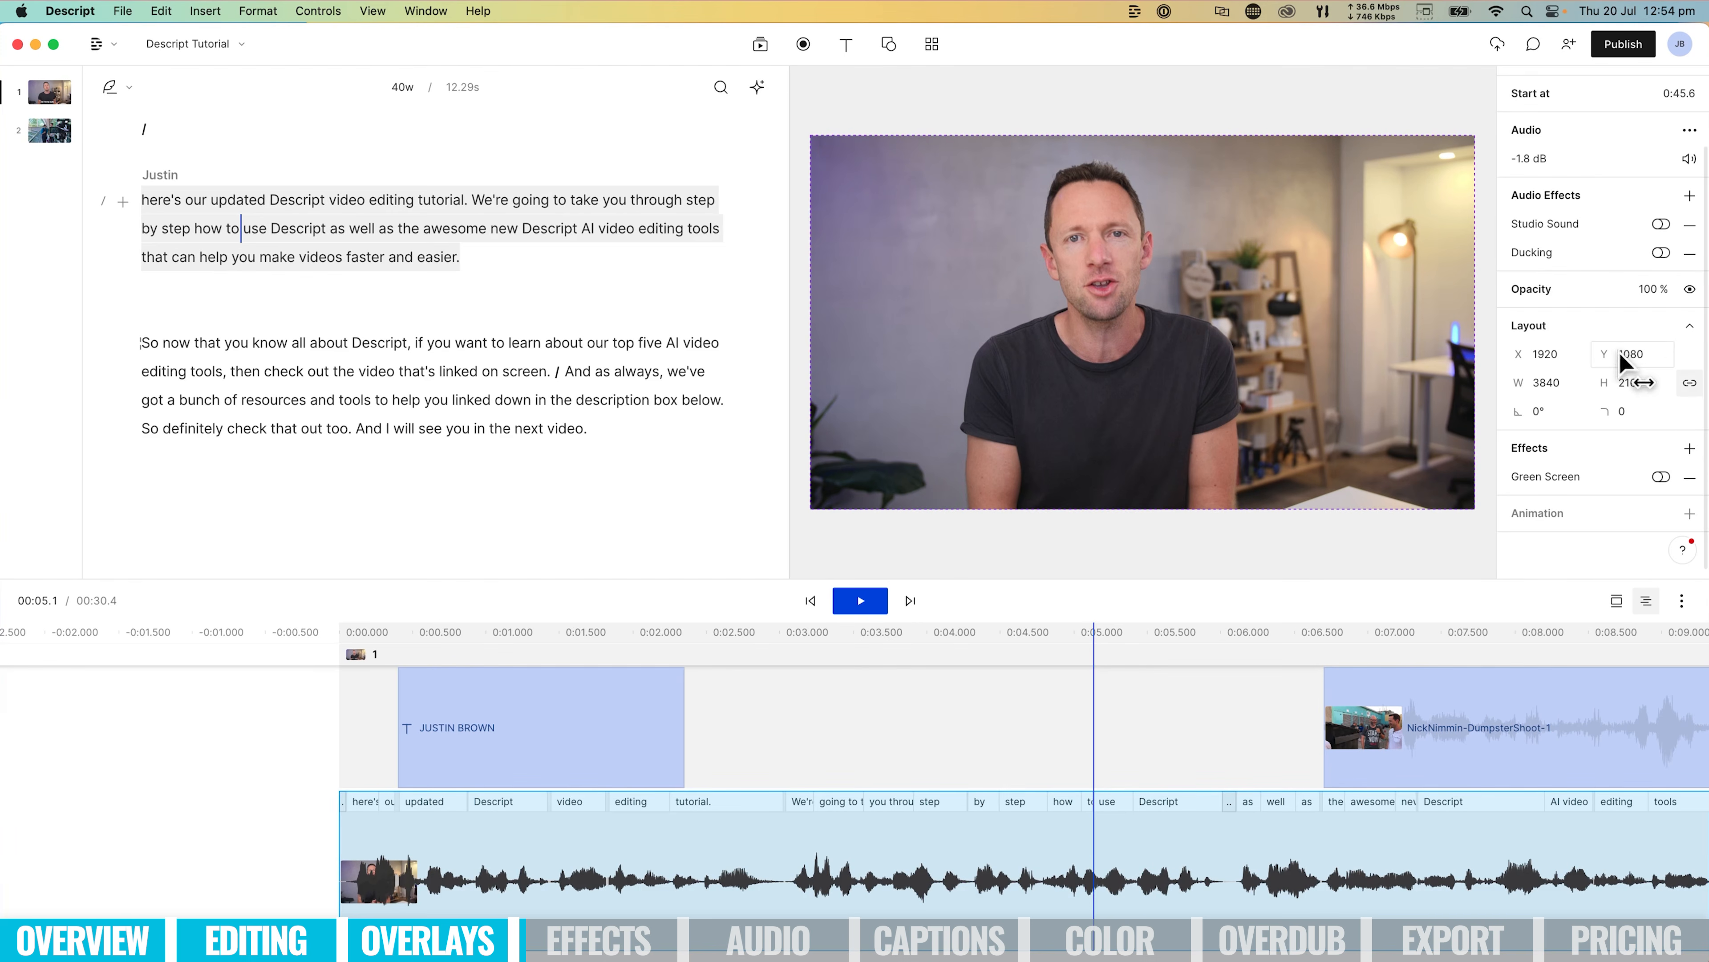
click(1690, 449)
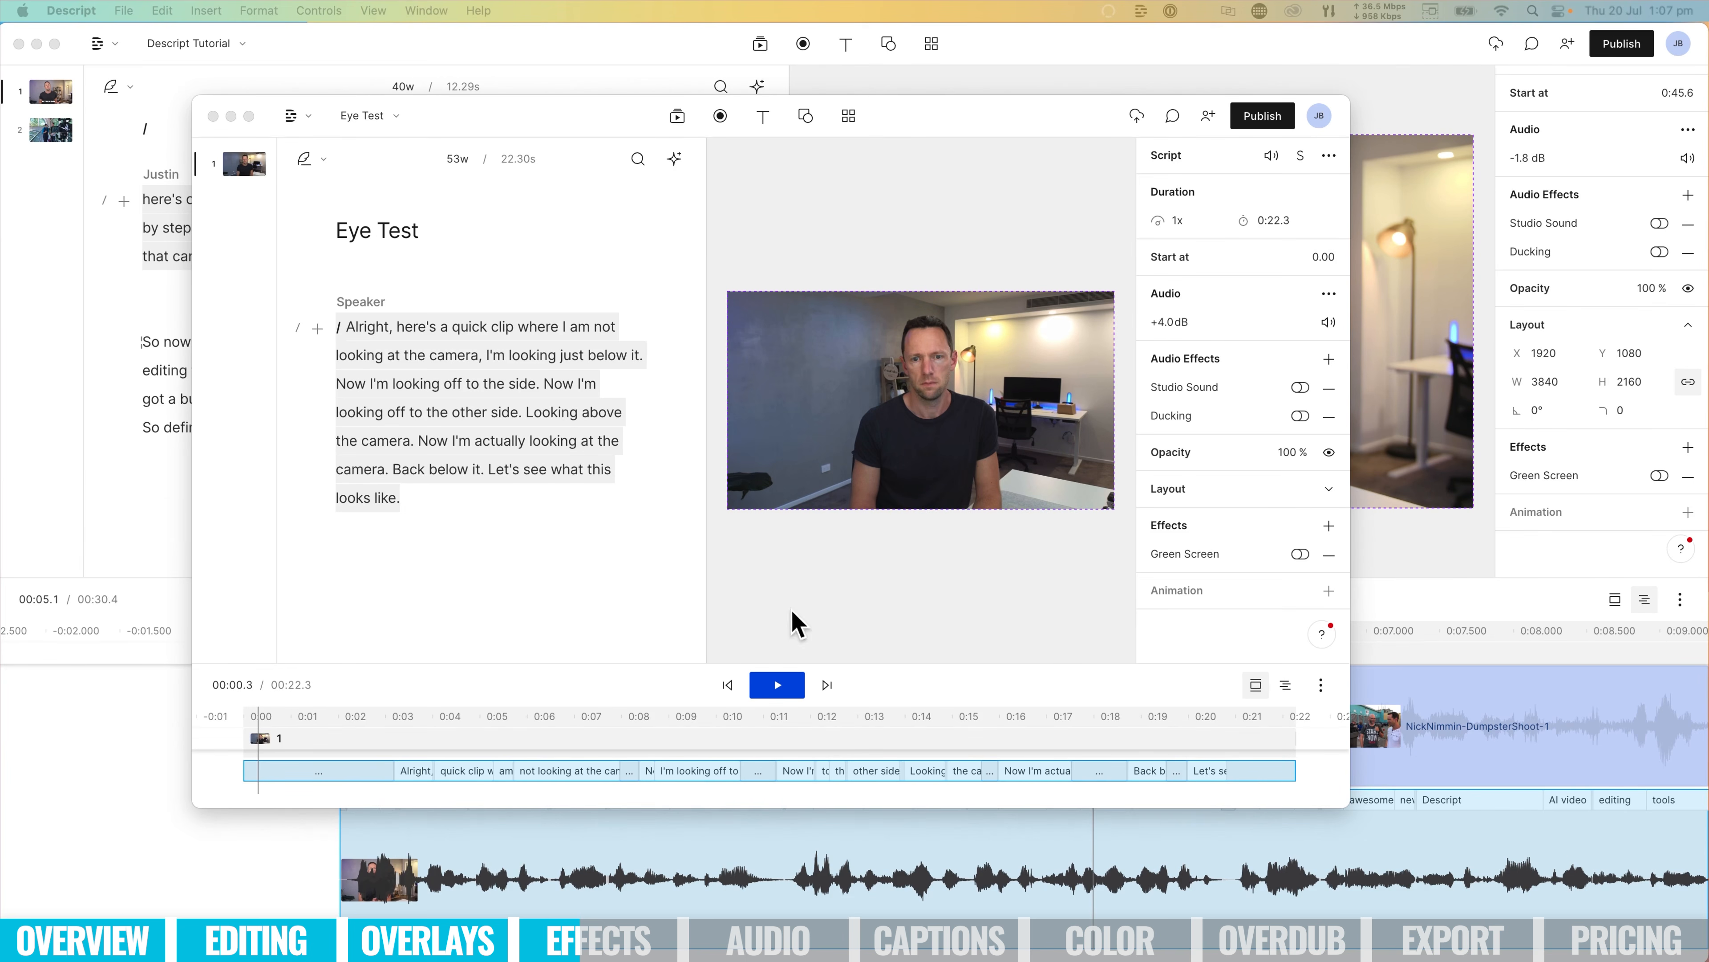
Play the Eye Test clip in an enlarged project window to examine where the speaker is looking.
click(777, 684)
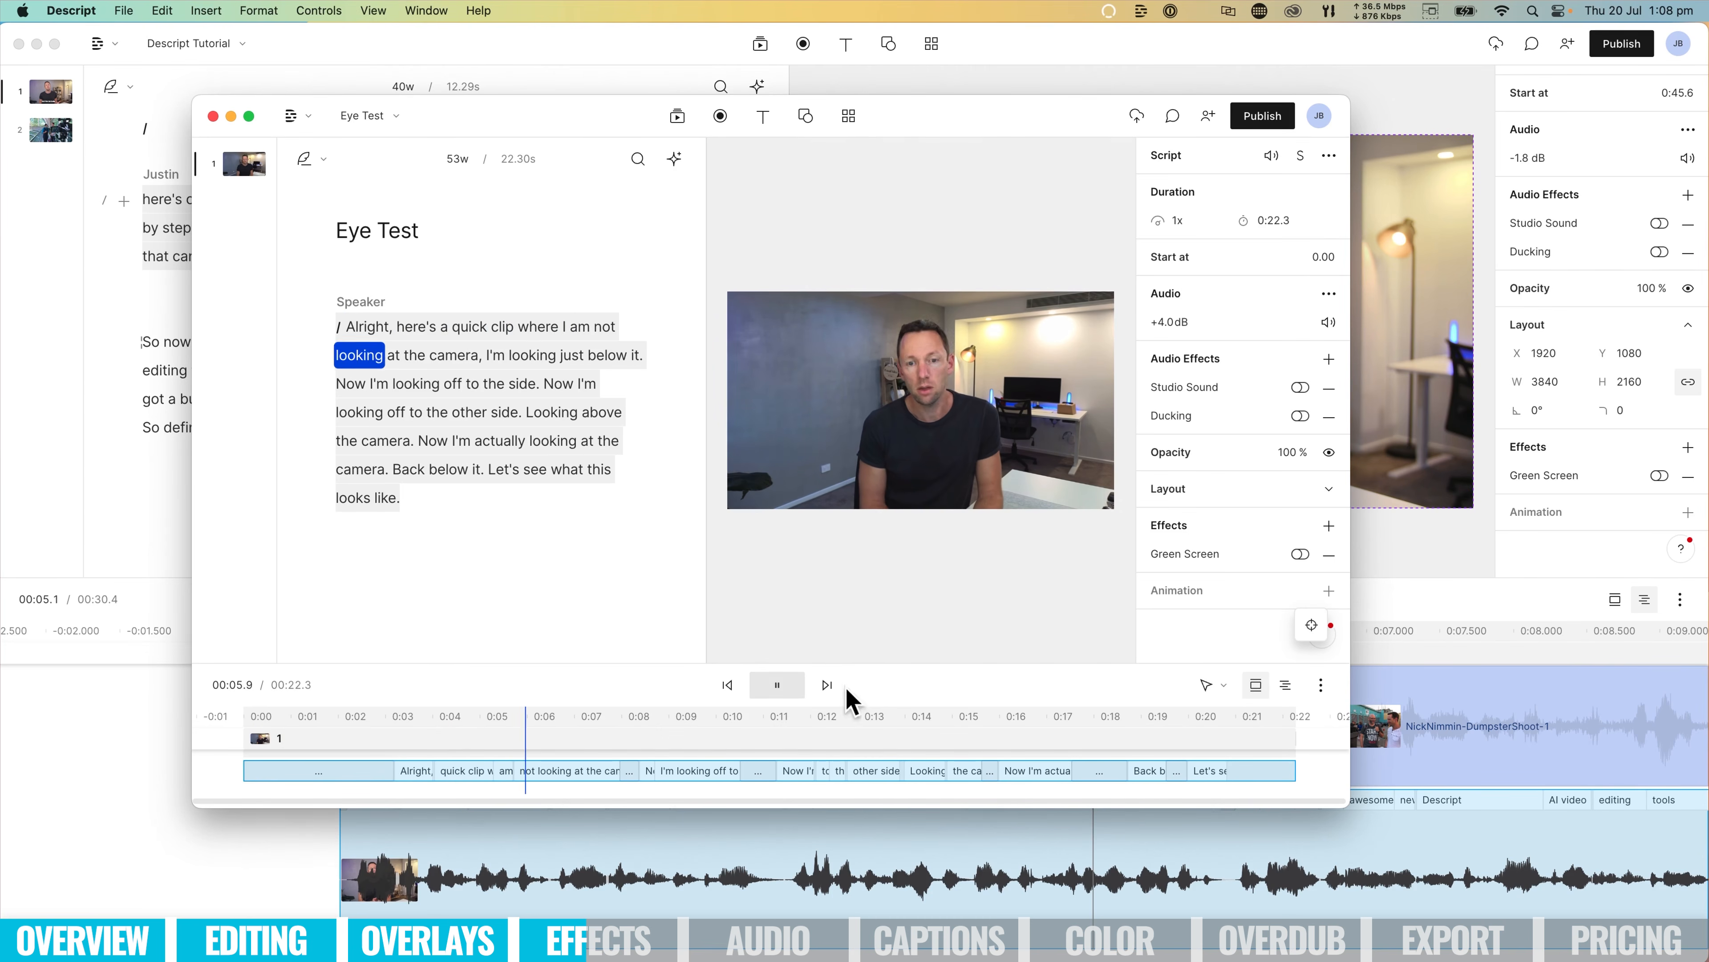
drag(1347, 800, 1667, 884)
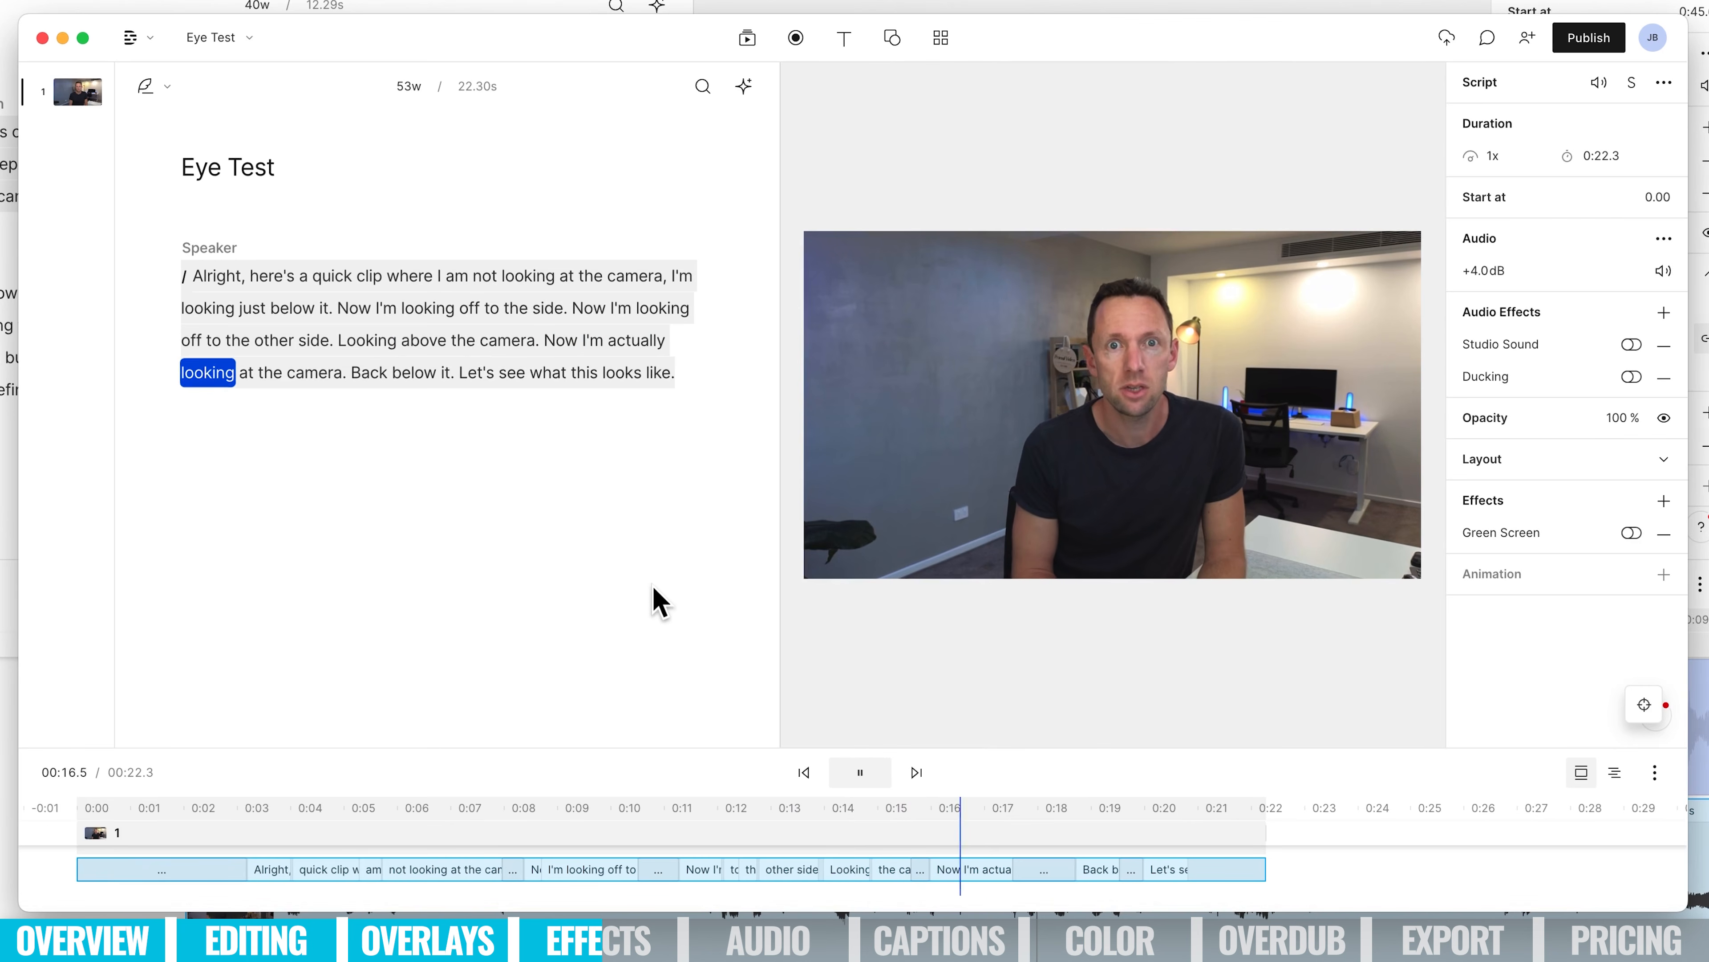
click(860, 771)
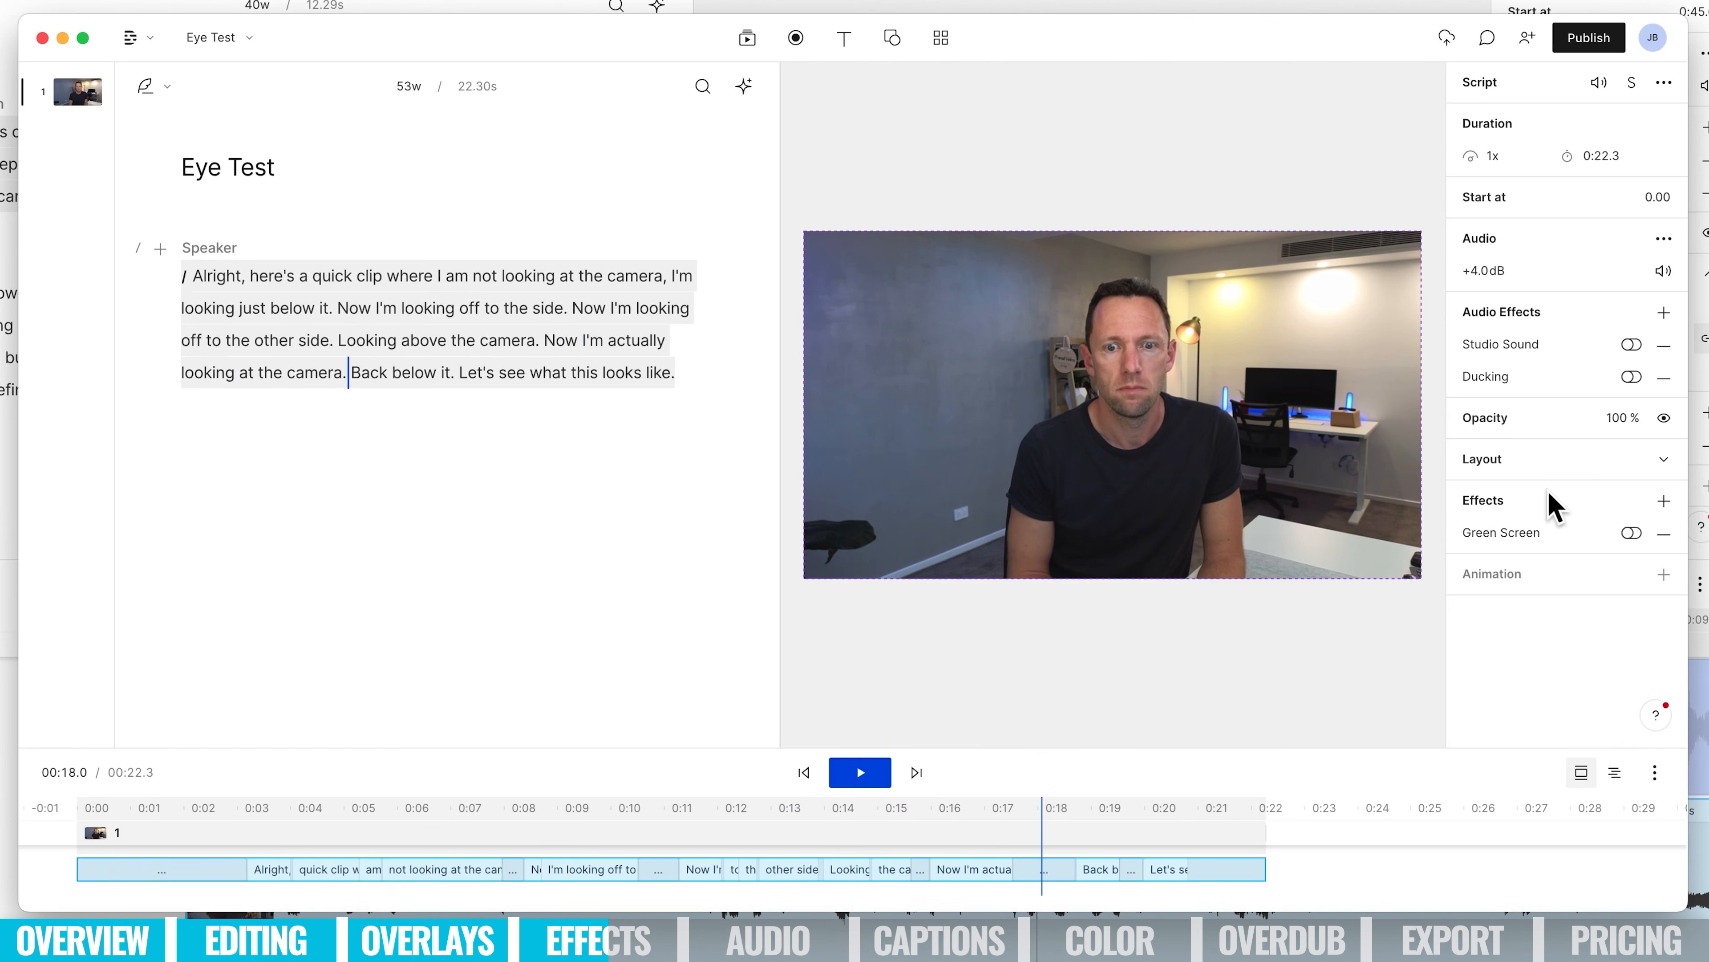
Select the entire Eye Test script and apply the Eye Contact effect to it.
key(super+a)
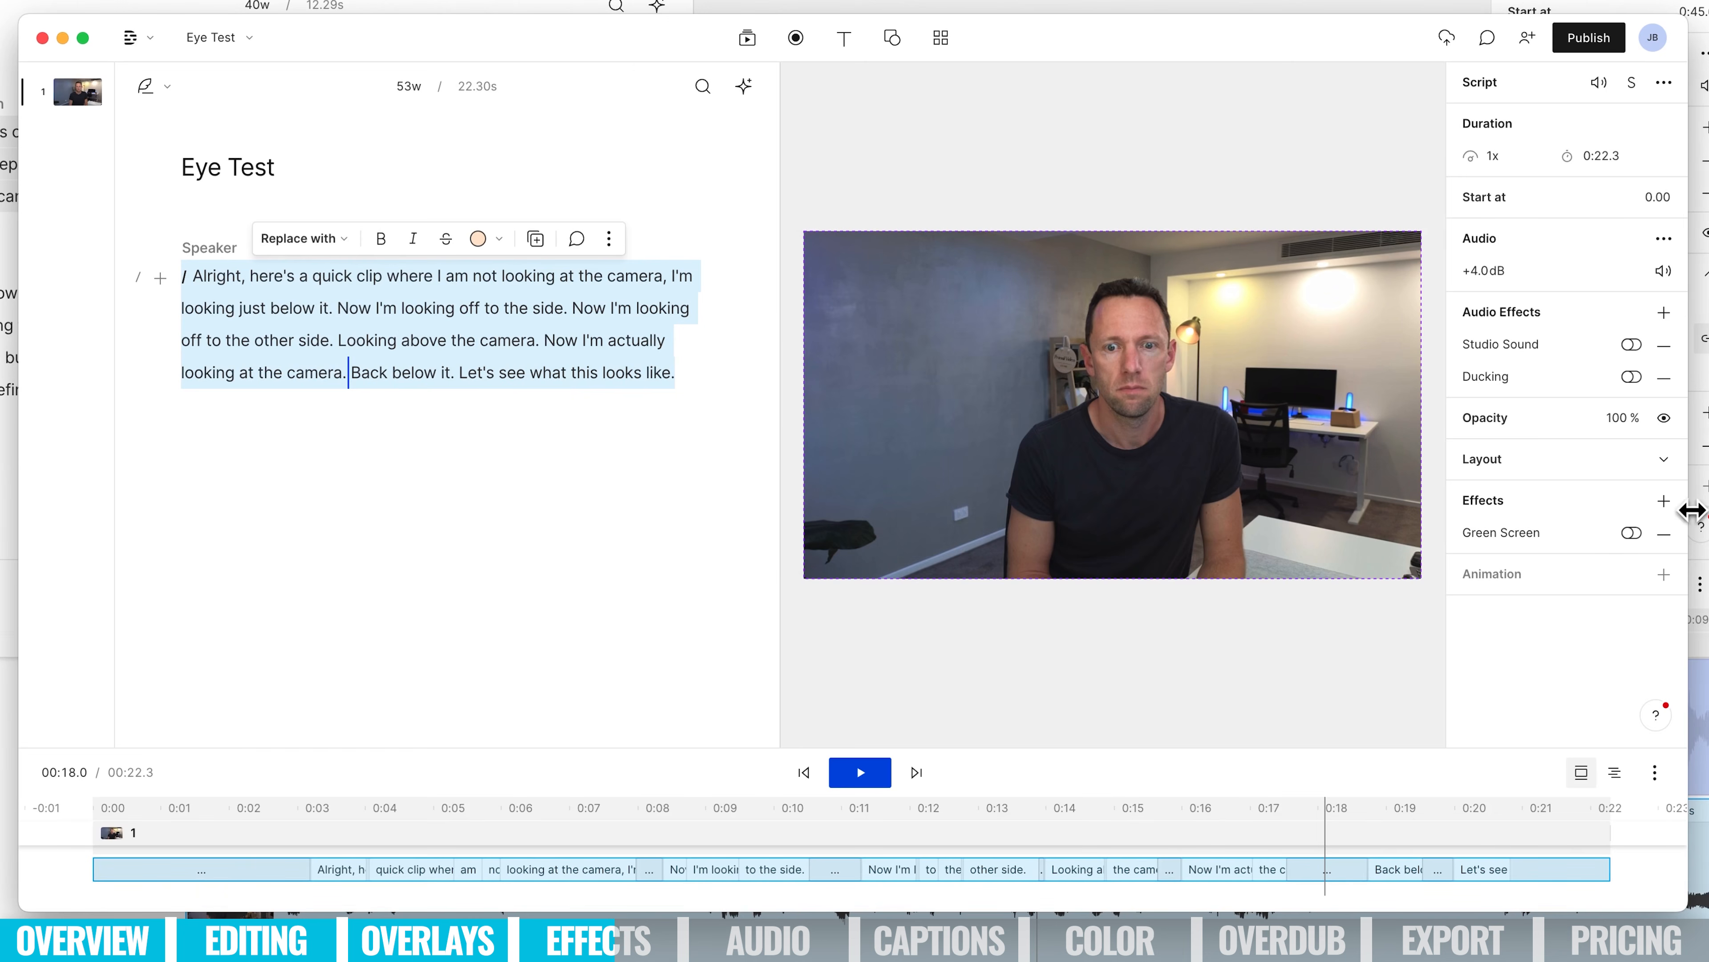
click(1663, 503)
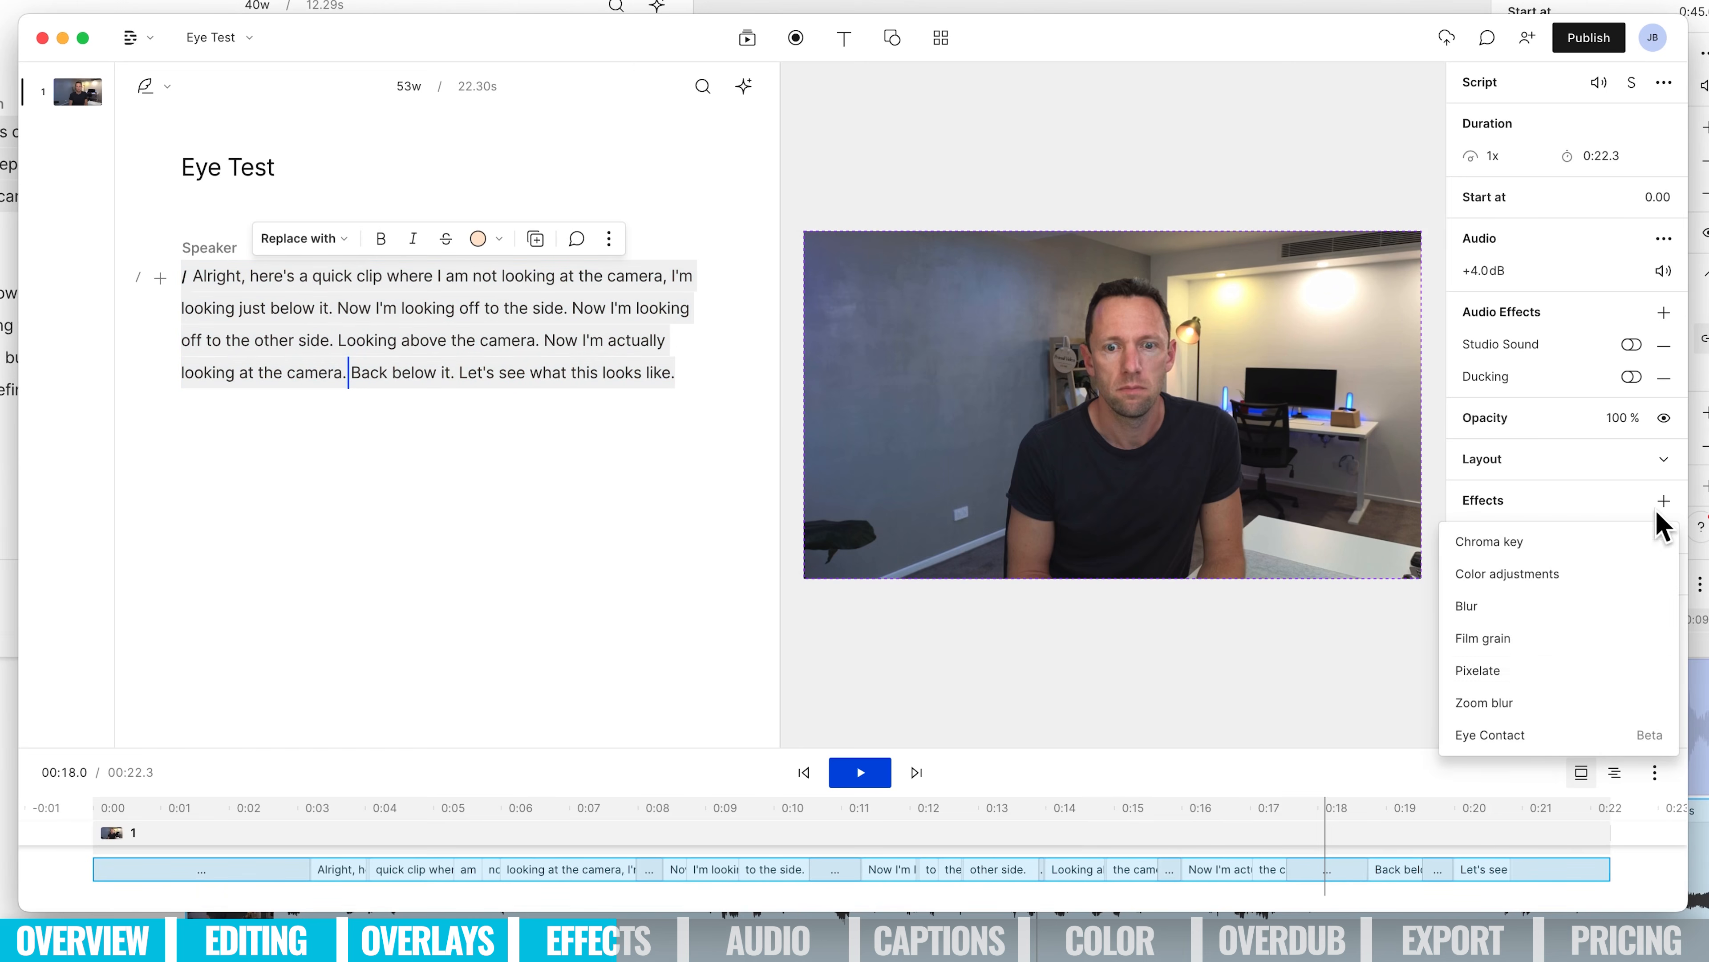
click(1465, 737)
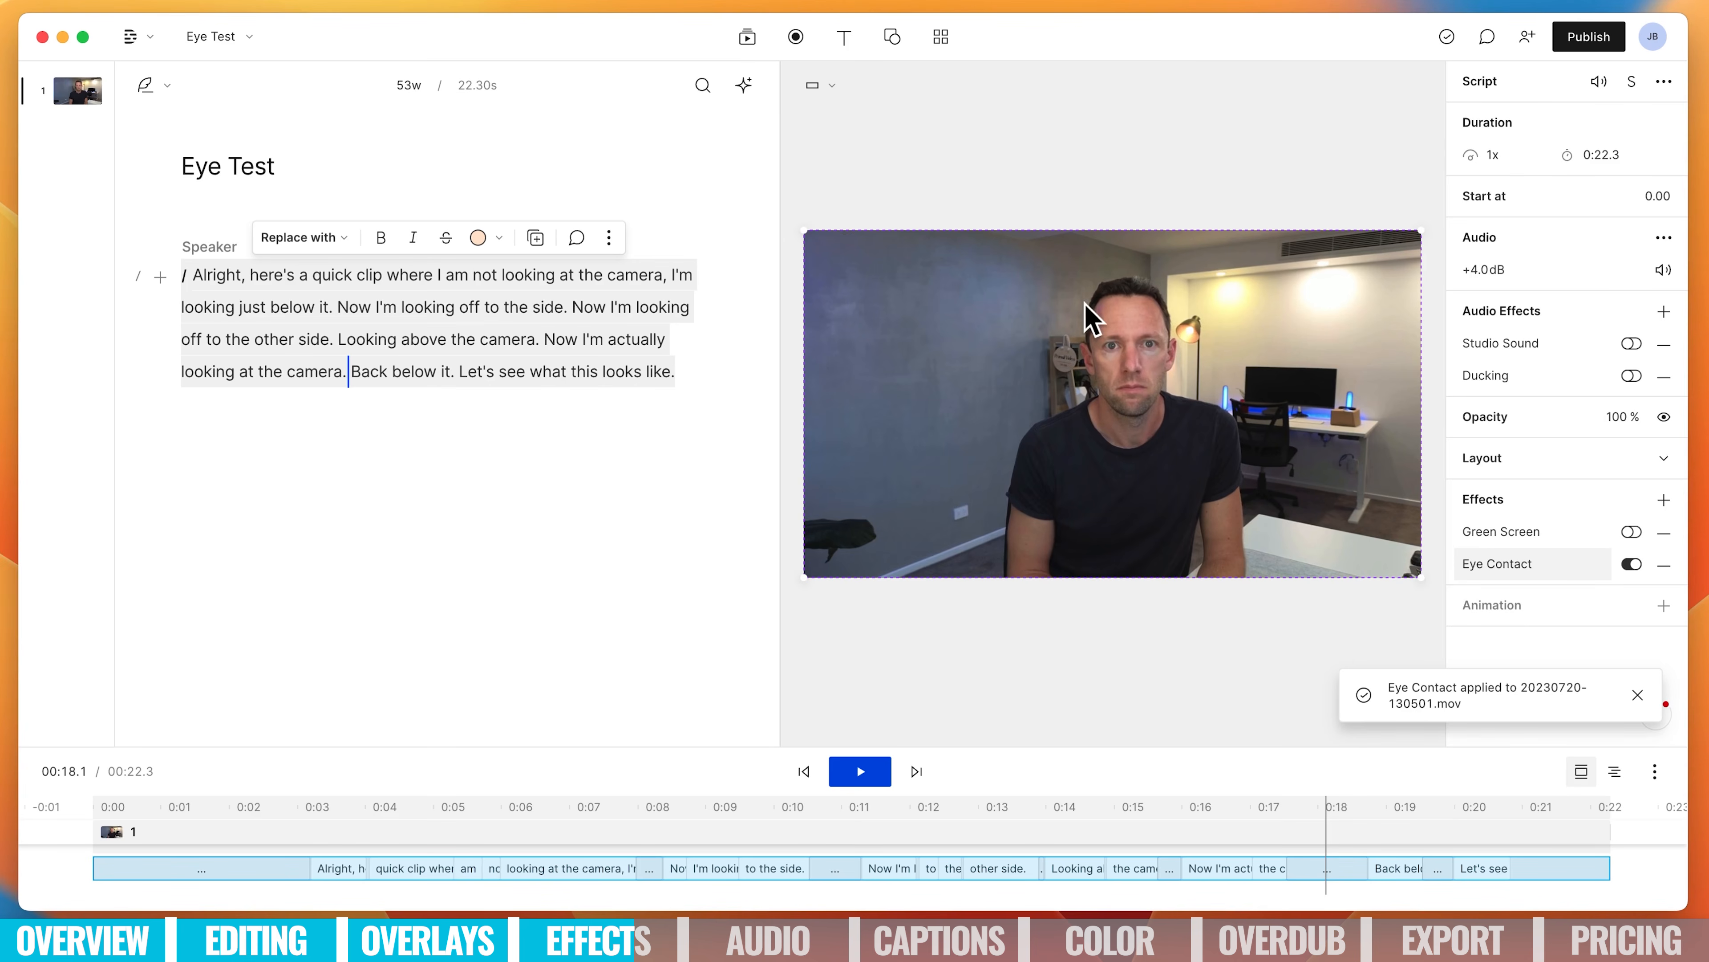
Play the Eye Test clip from the start and scrub through it to examine the corrected eye direction.
click(195, 794)
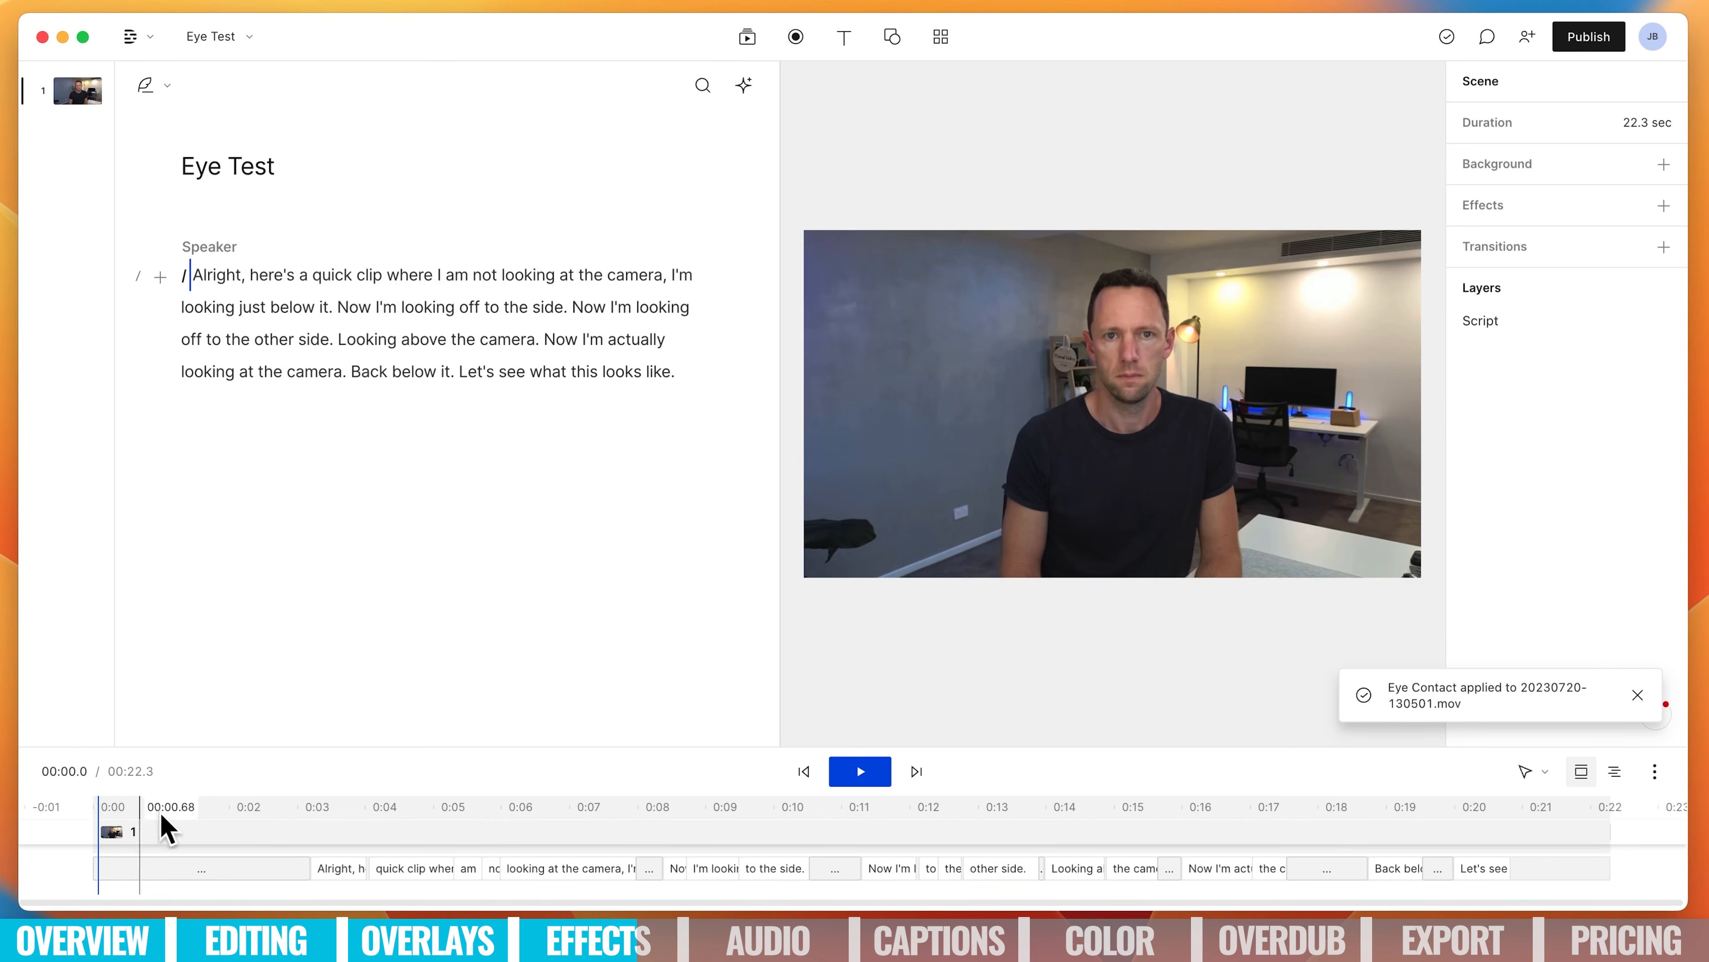
click(860, 771)
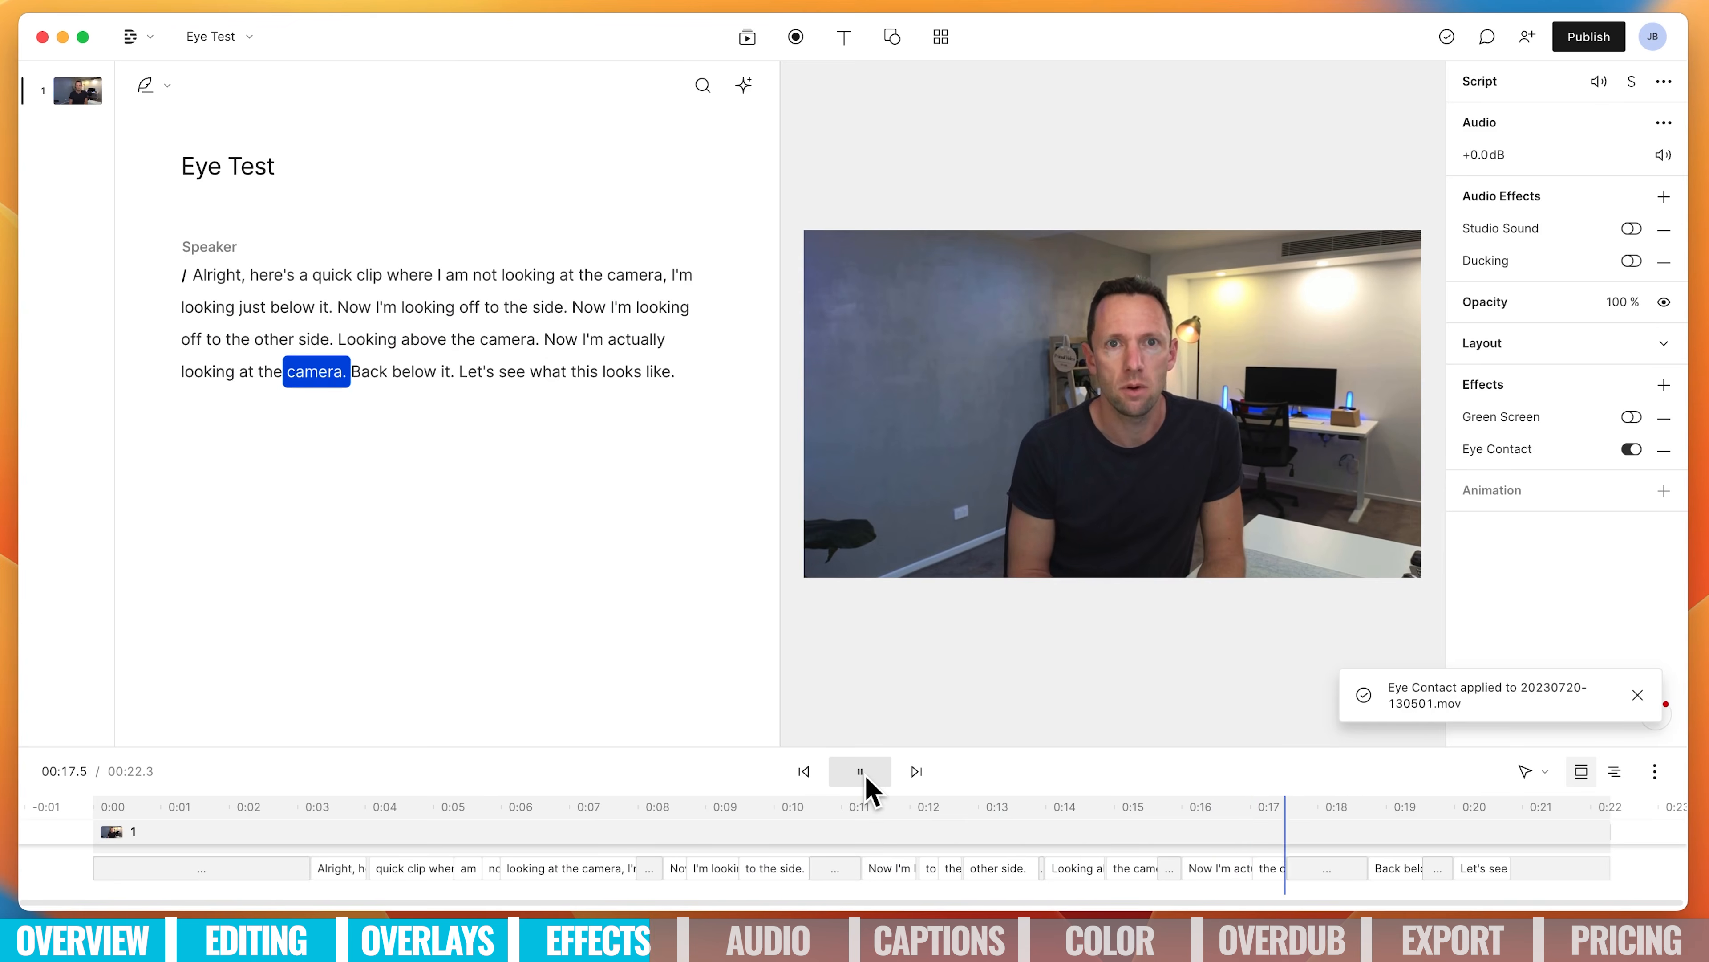
click(865, 773)
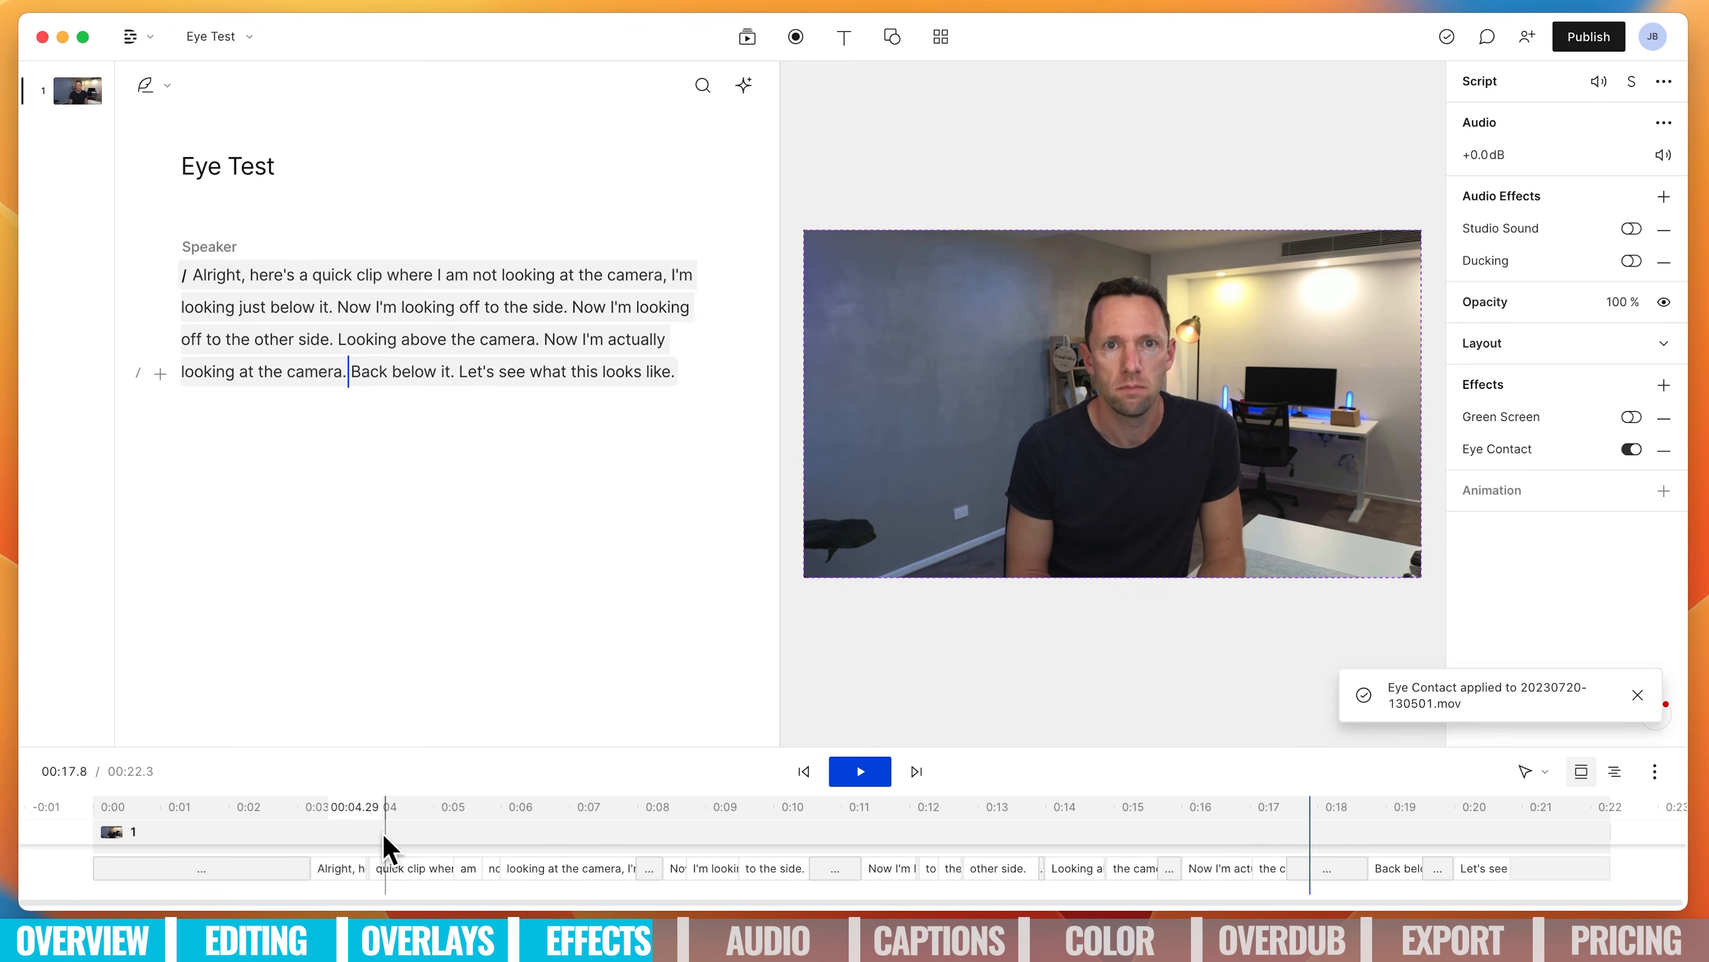
click(345, 831)
drag(346, 829, 1253, 845)
drag(1144, 845, 196, 893)
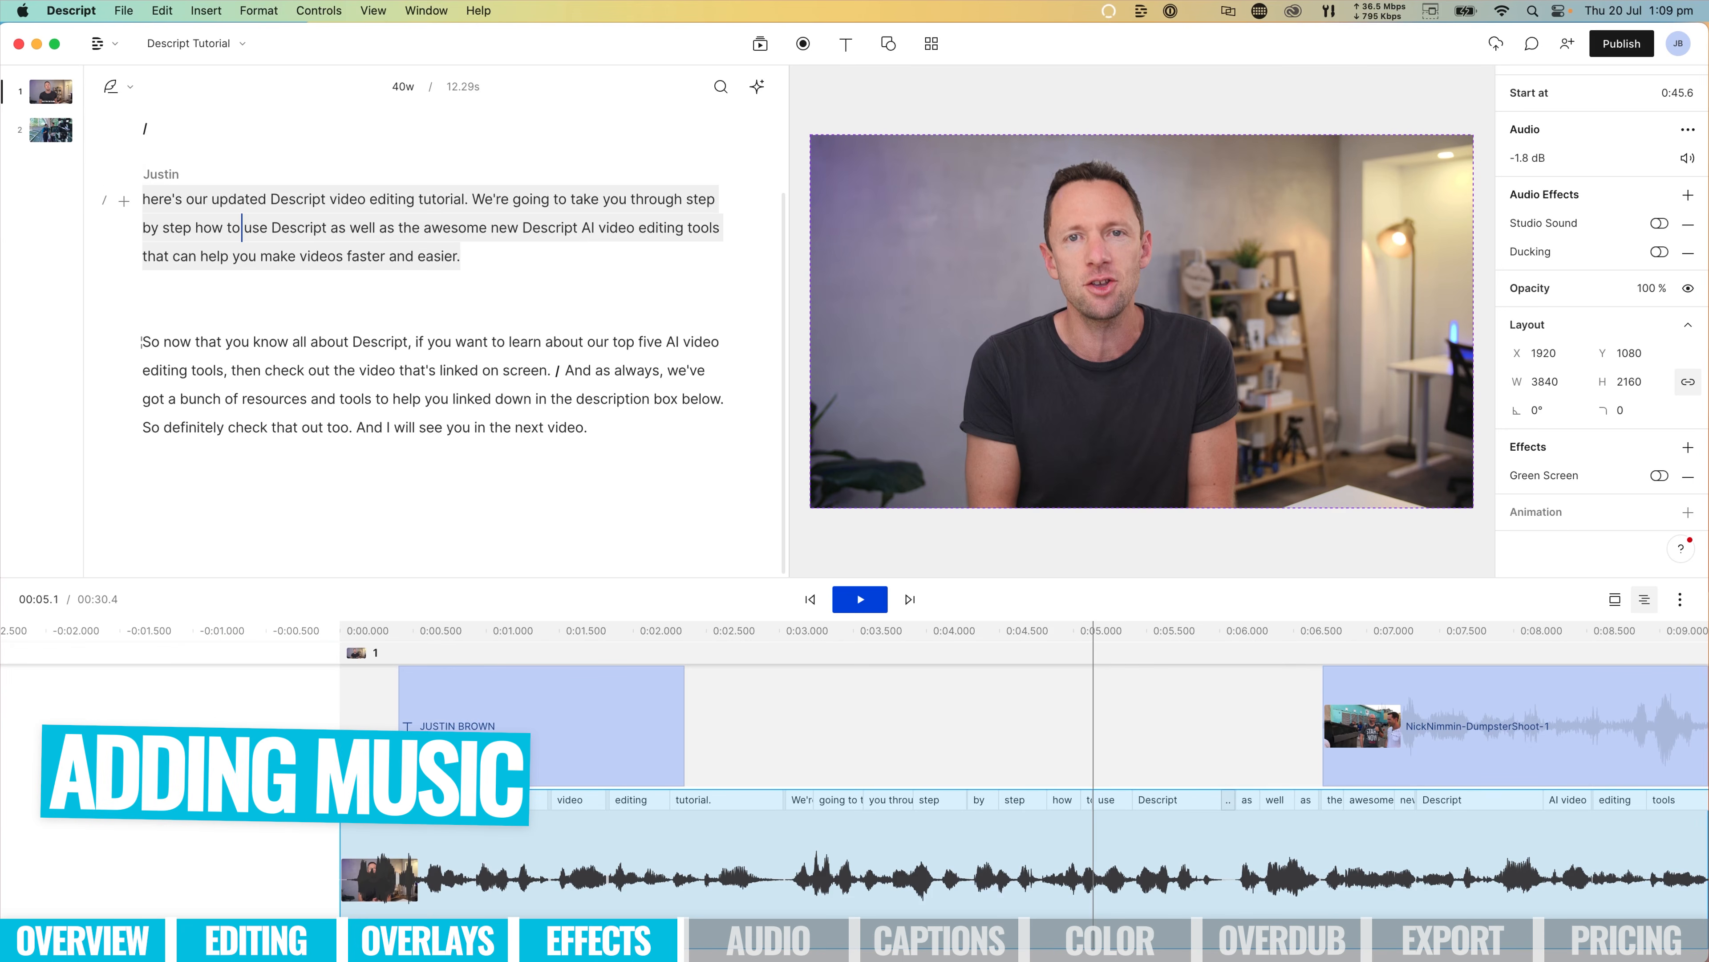
Add ES_Sunset Serenade.mp3 from the iCloud Drive Music folder to the Descript Tutorial project as a background music layer.
click(124, 205)
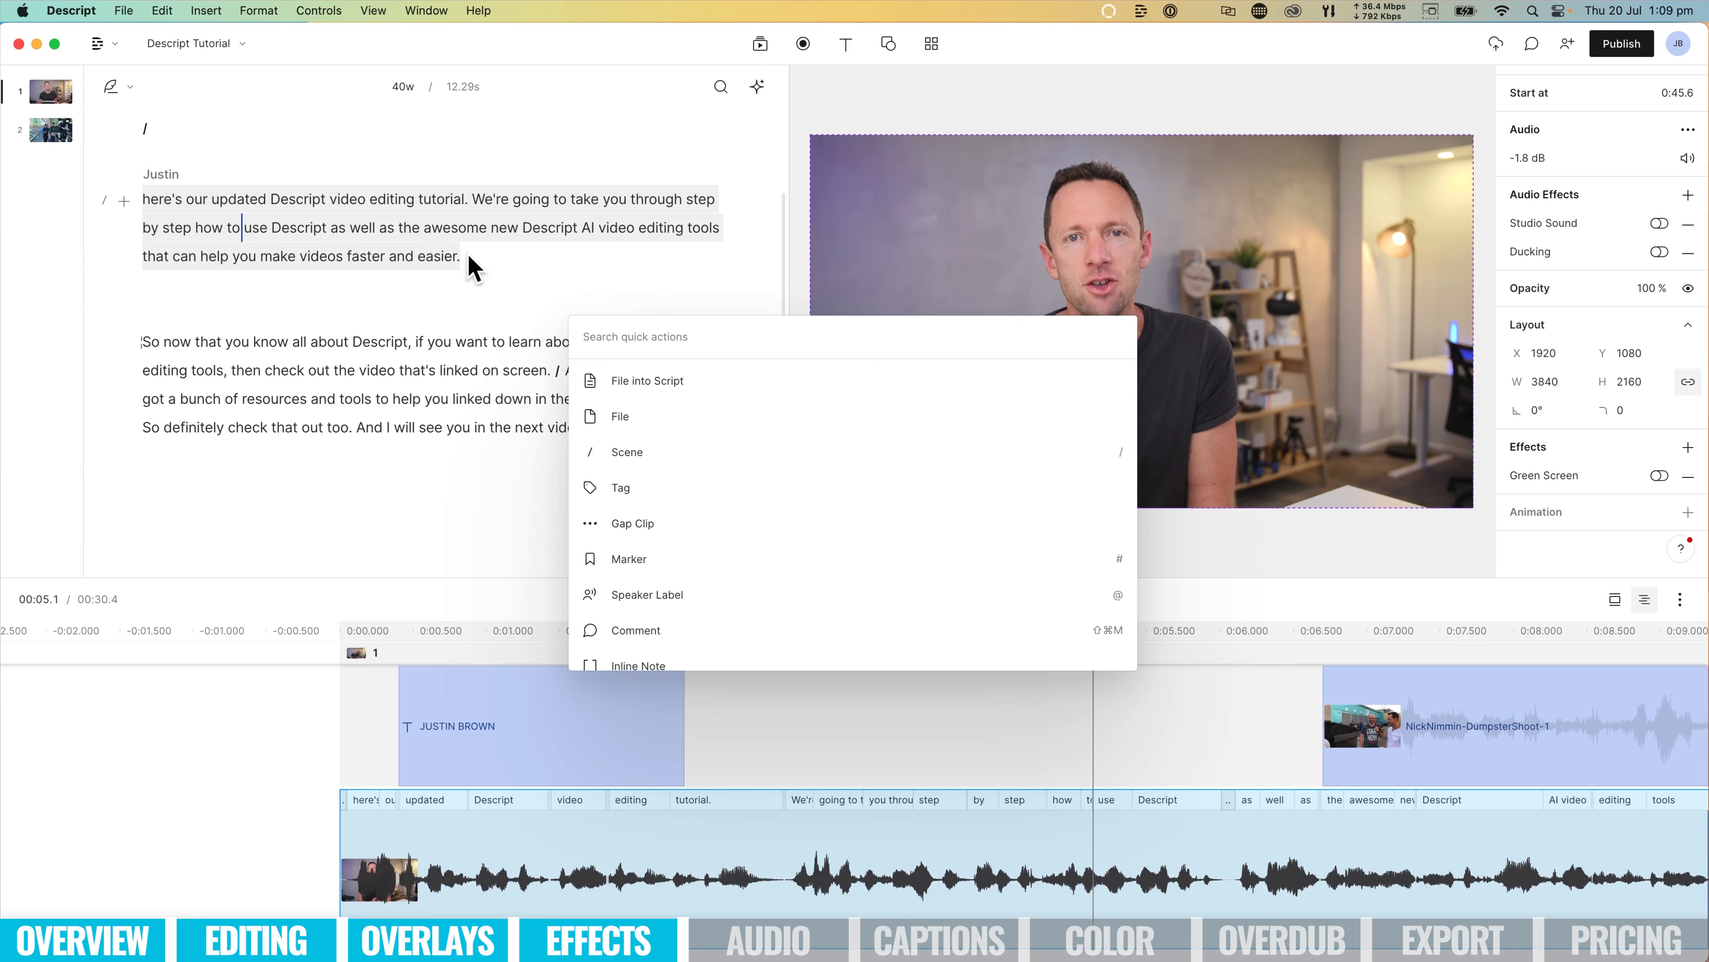
click(745, 434)
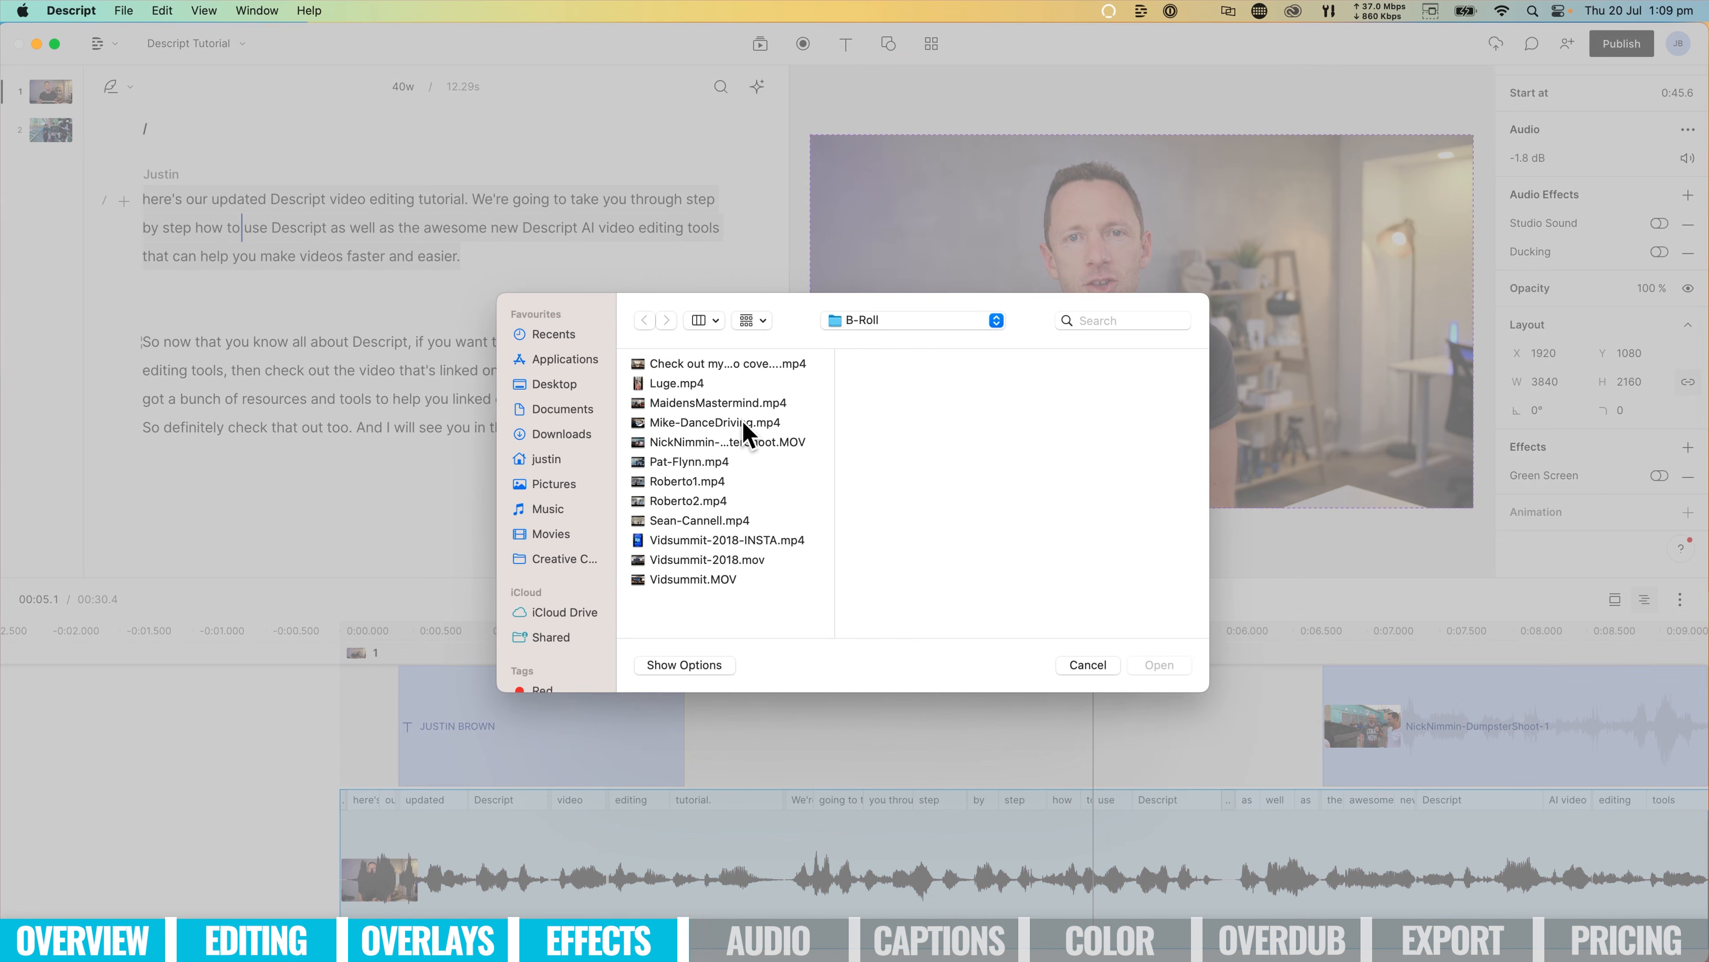
click(544, 617)
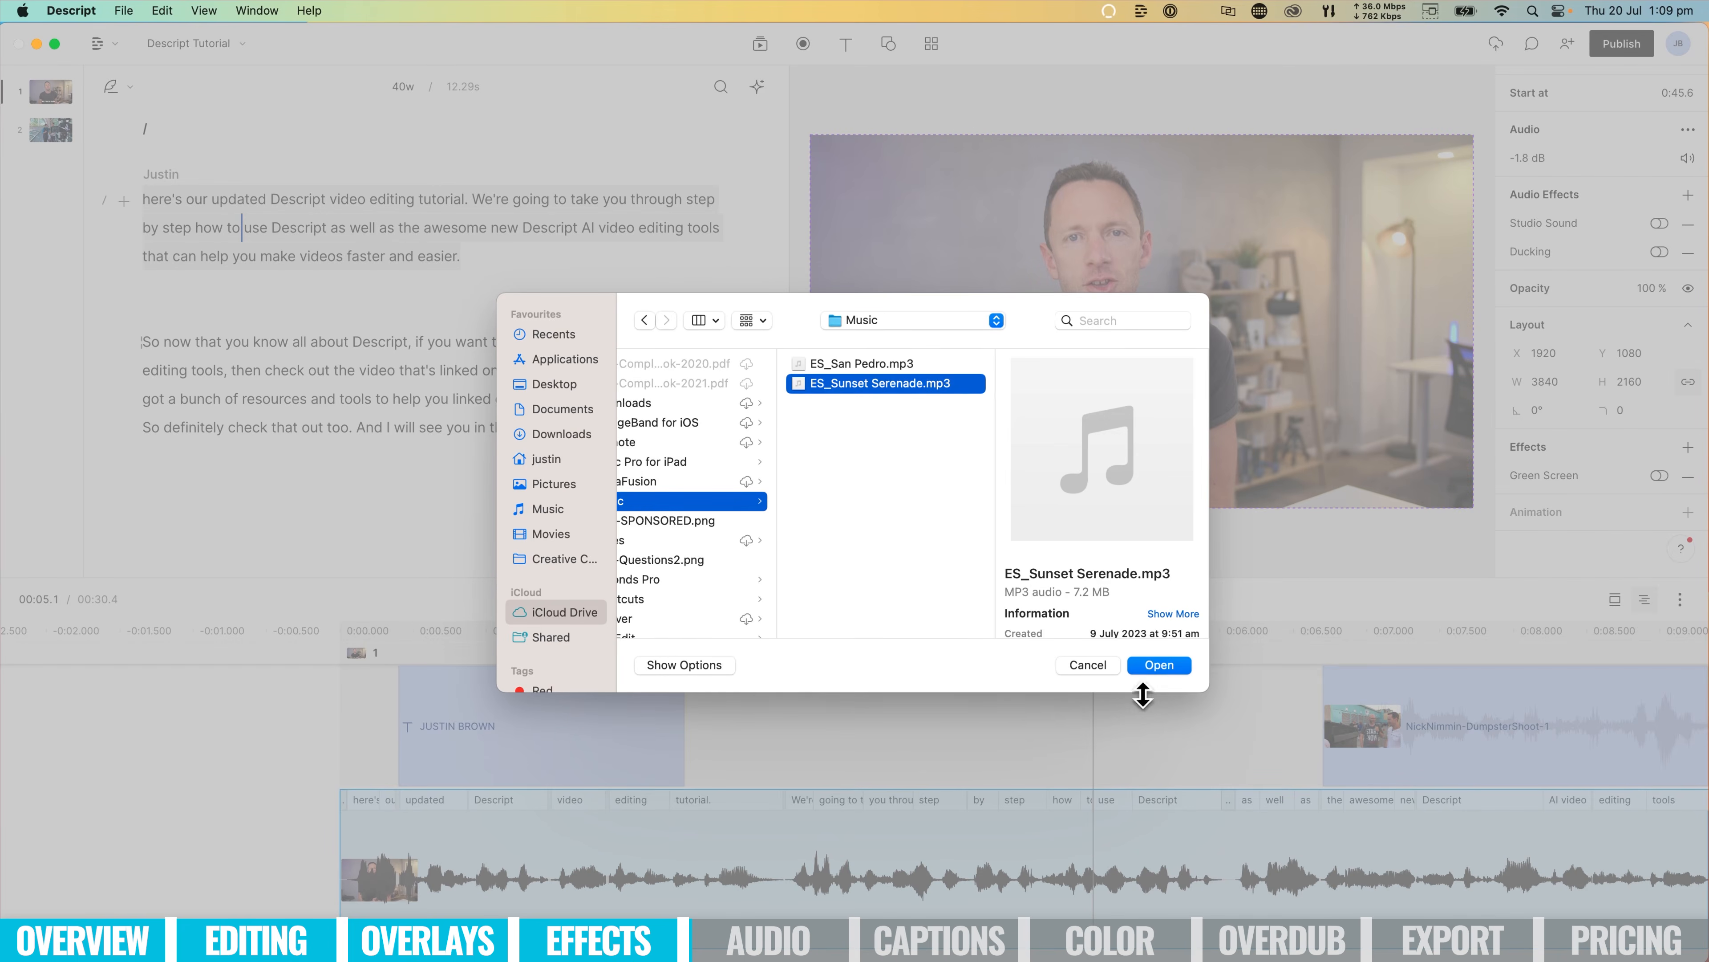
click(1159, 665)
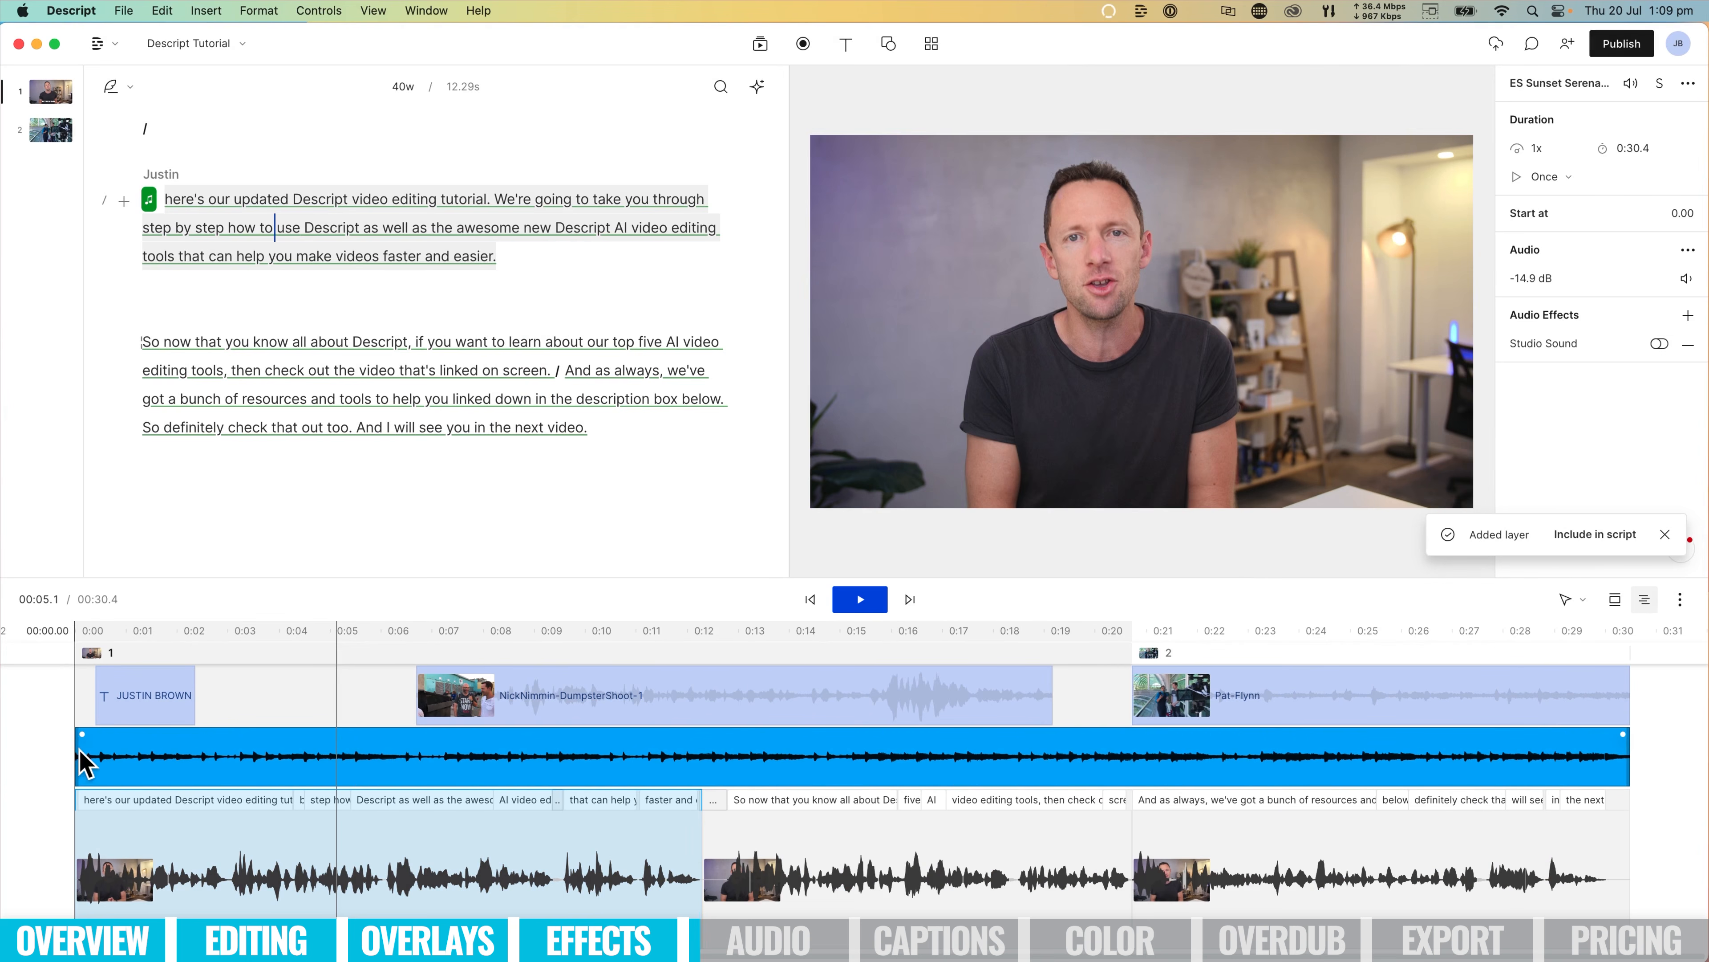
Split the music layer at about 3.7 seconds, trim the start of its second part, and undo both edits.
mouse_move(80, 753)
mouse_down()
mouse_move(200, 775)
mouse_move(61, 762)
mouse_up()
right_click(272, 762)
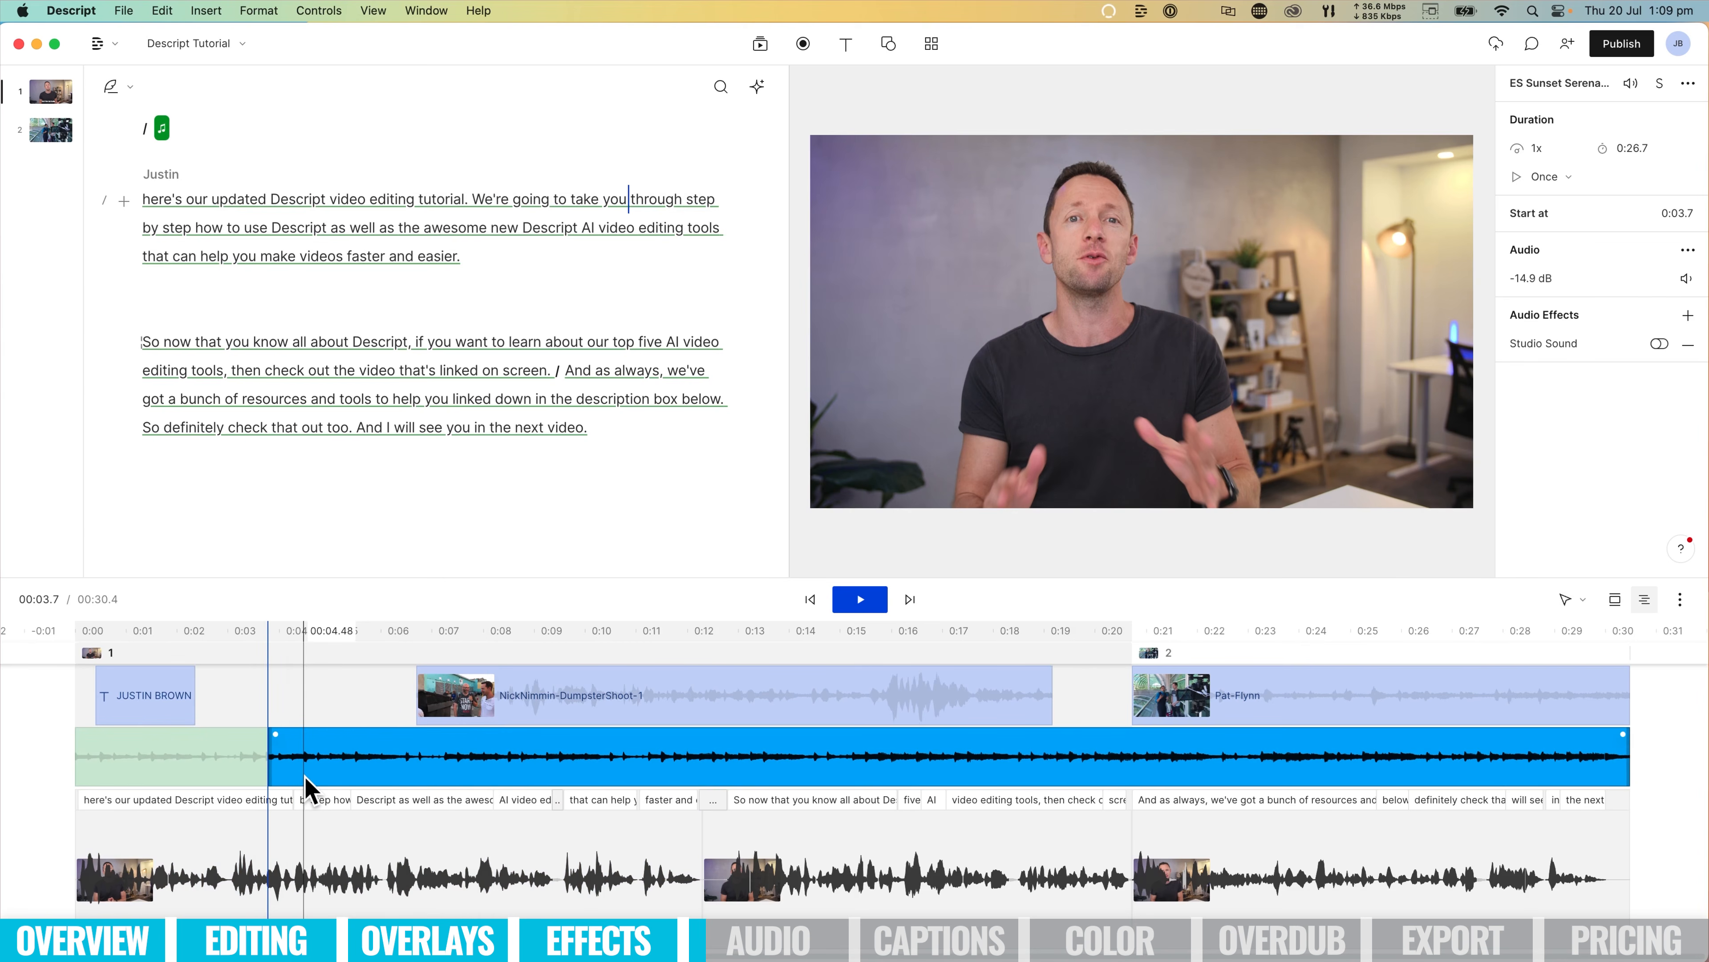
drag(272, 775, 445, 775)
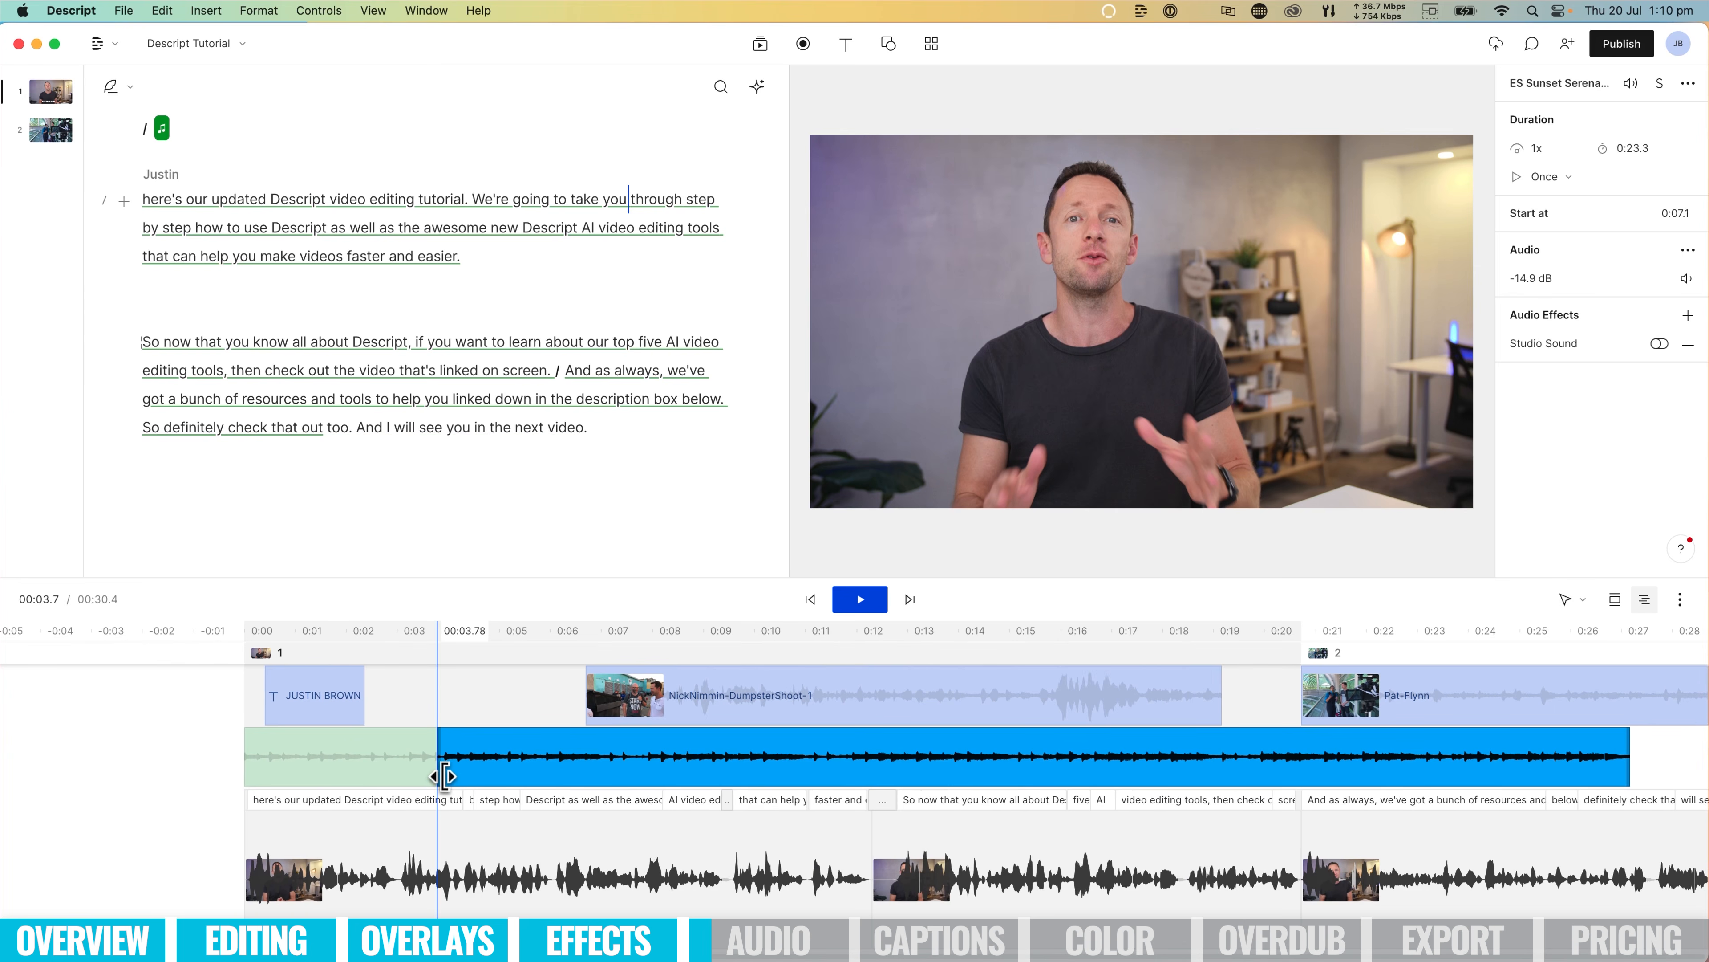
key(super+z)
key(super+z)
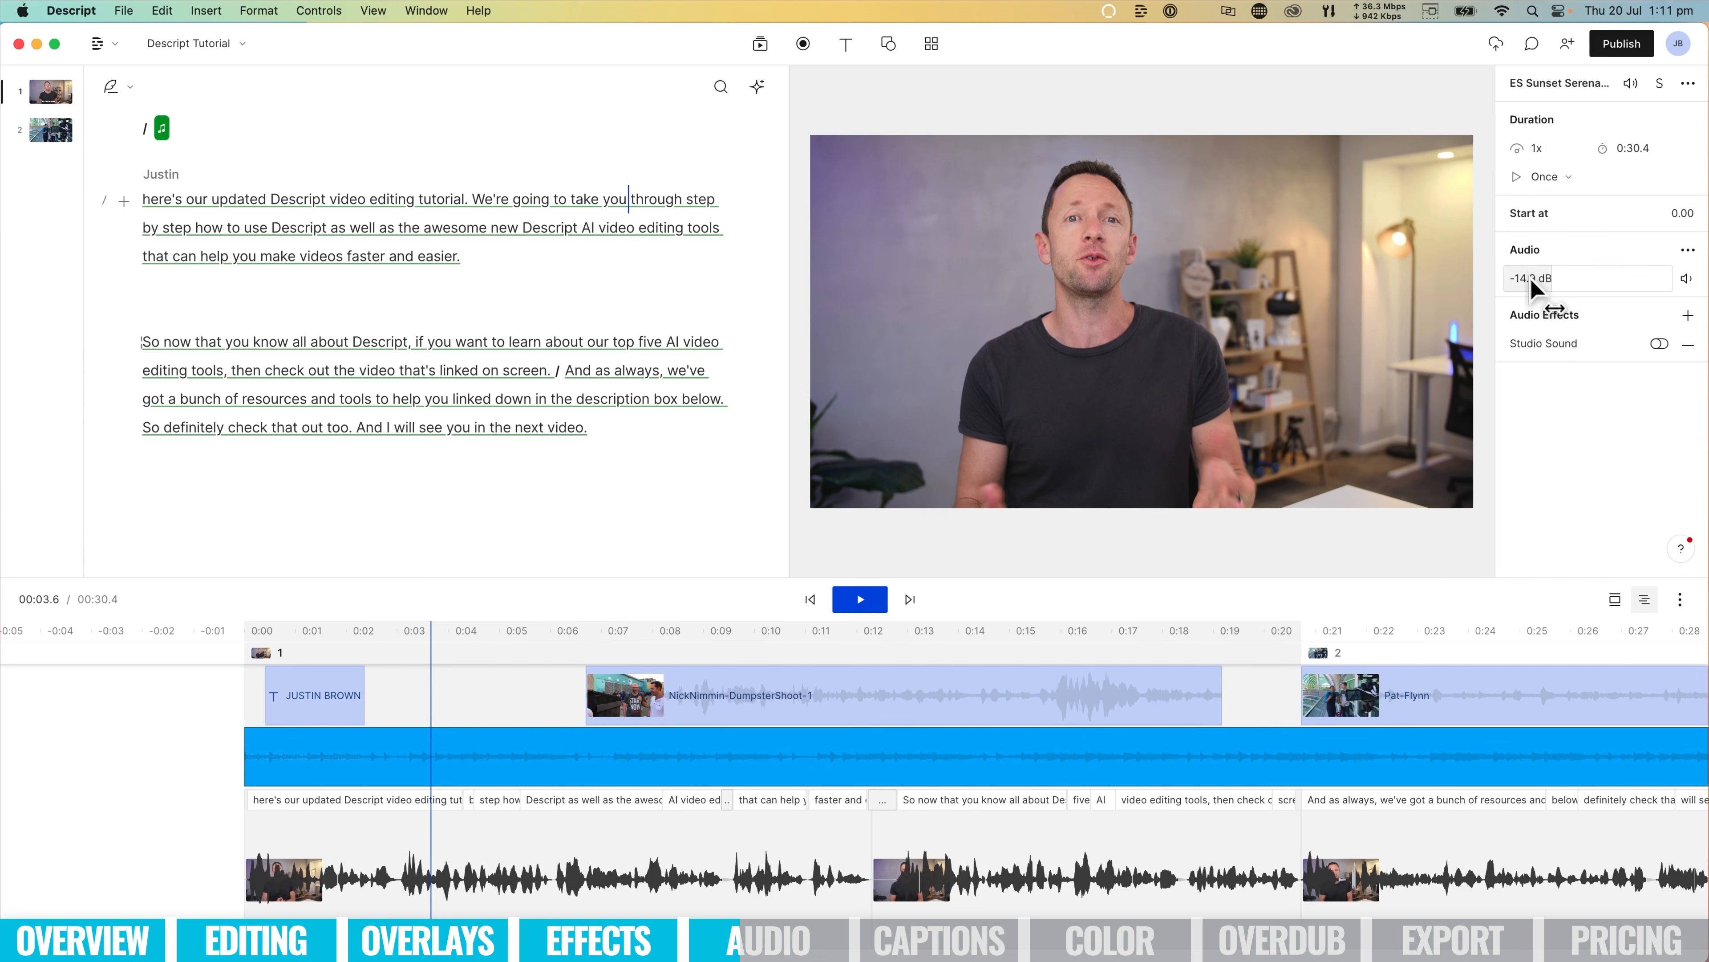
Lower the music layer's volume to -24.1 dB.
mouse_move(1529, 279)
mouse_down()
mouse_move(1573, 278)
mouse_move(1513, 288)
mouse_up()
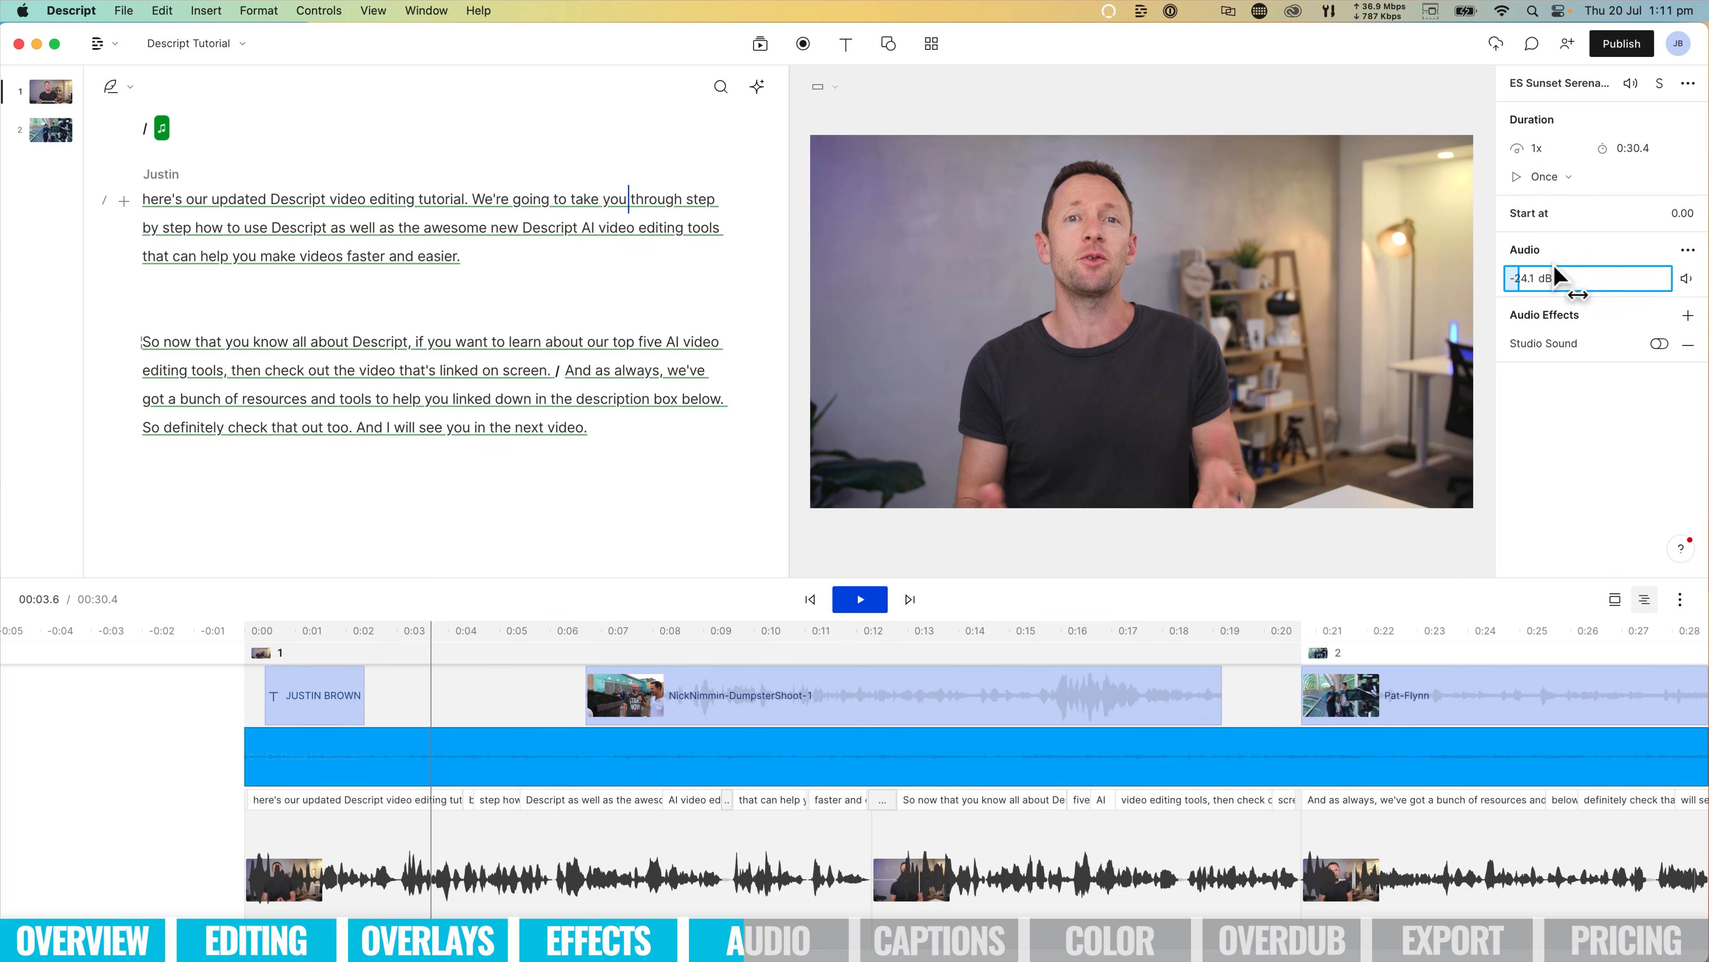
click(479, 836)
click(535, 750)
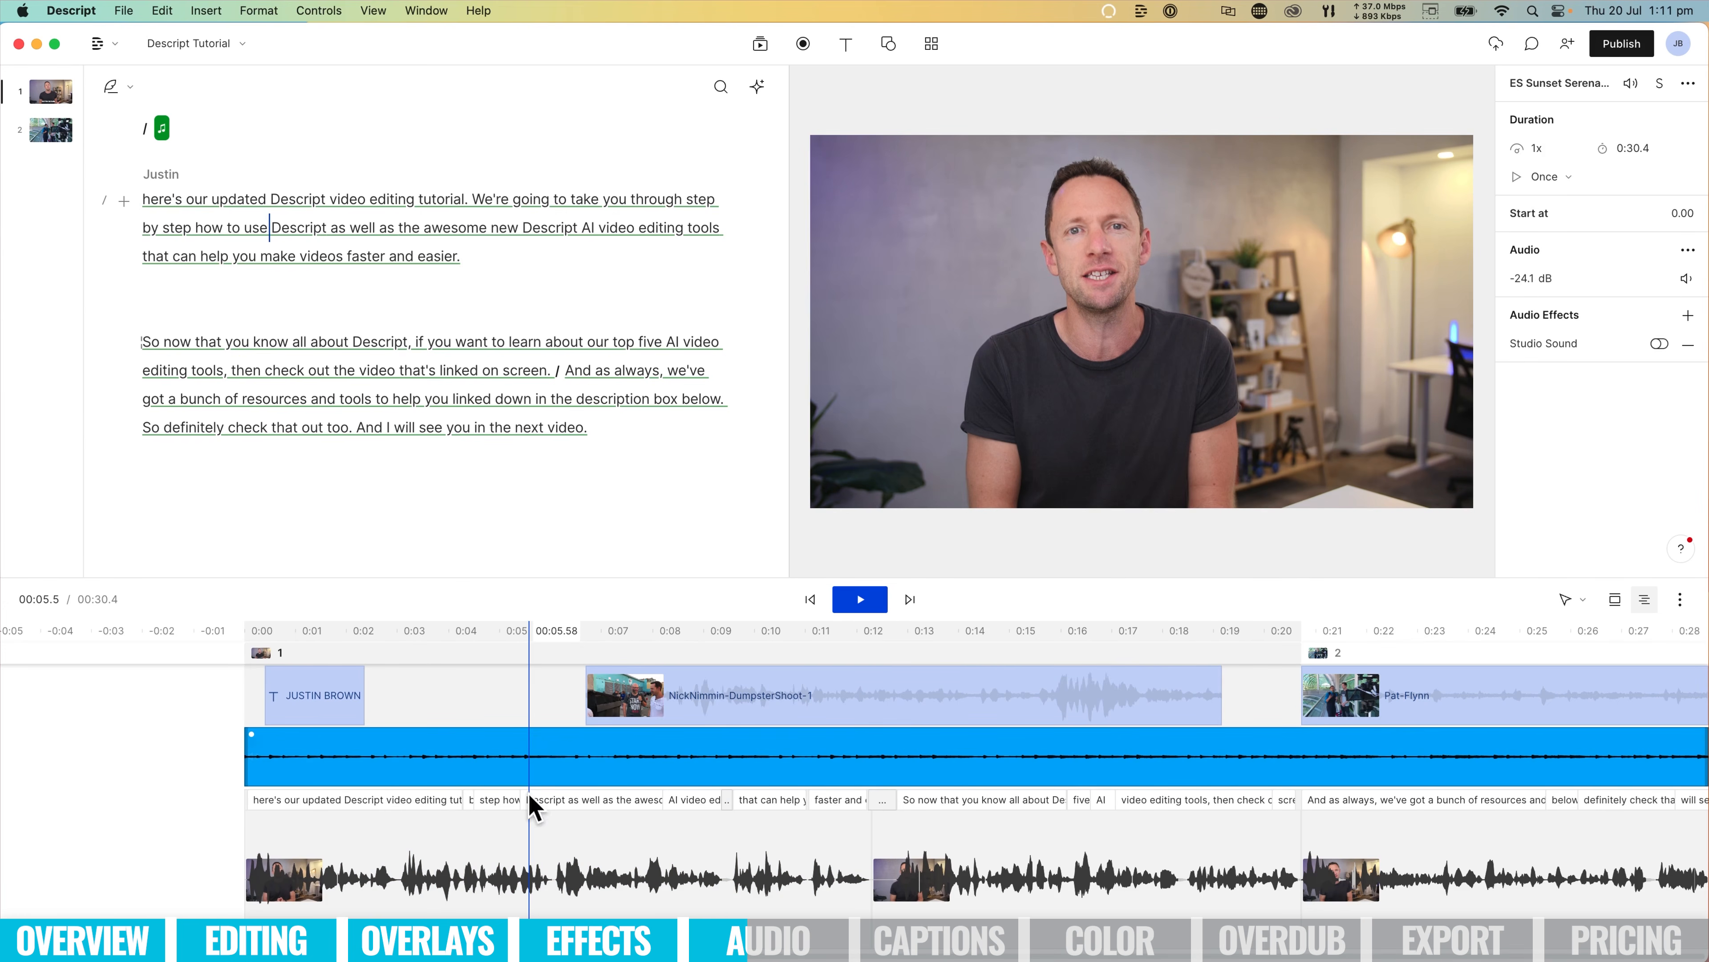
click(536, 842)
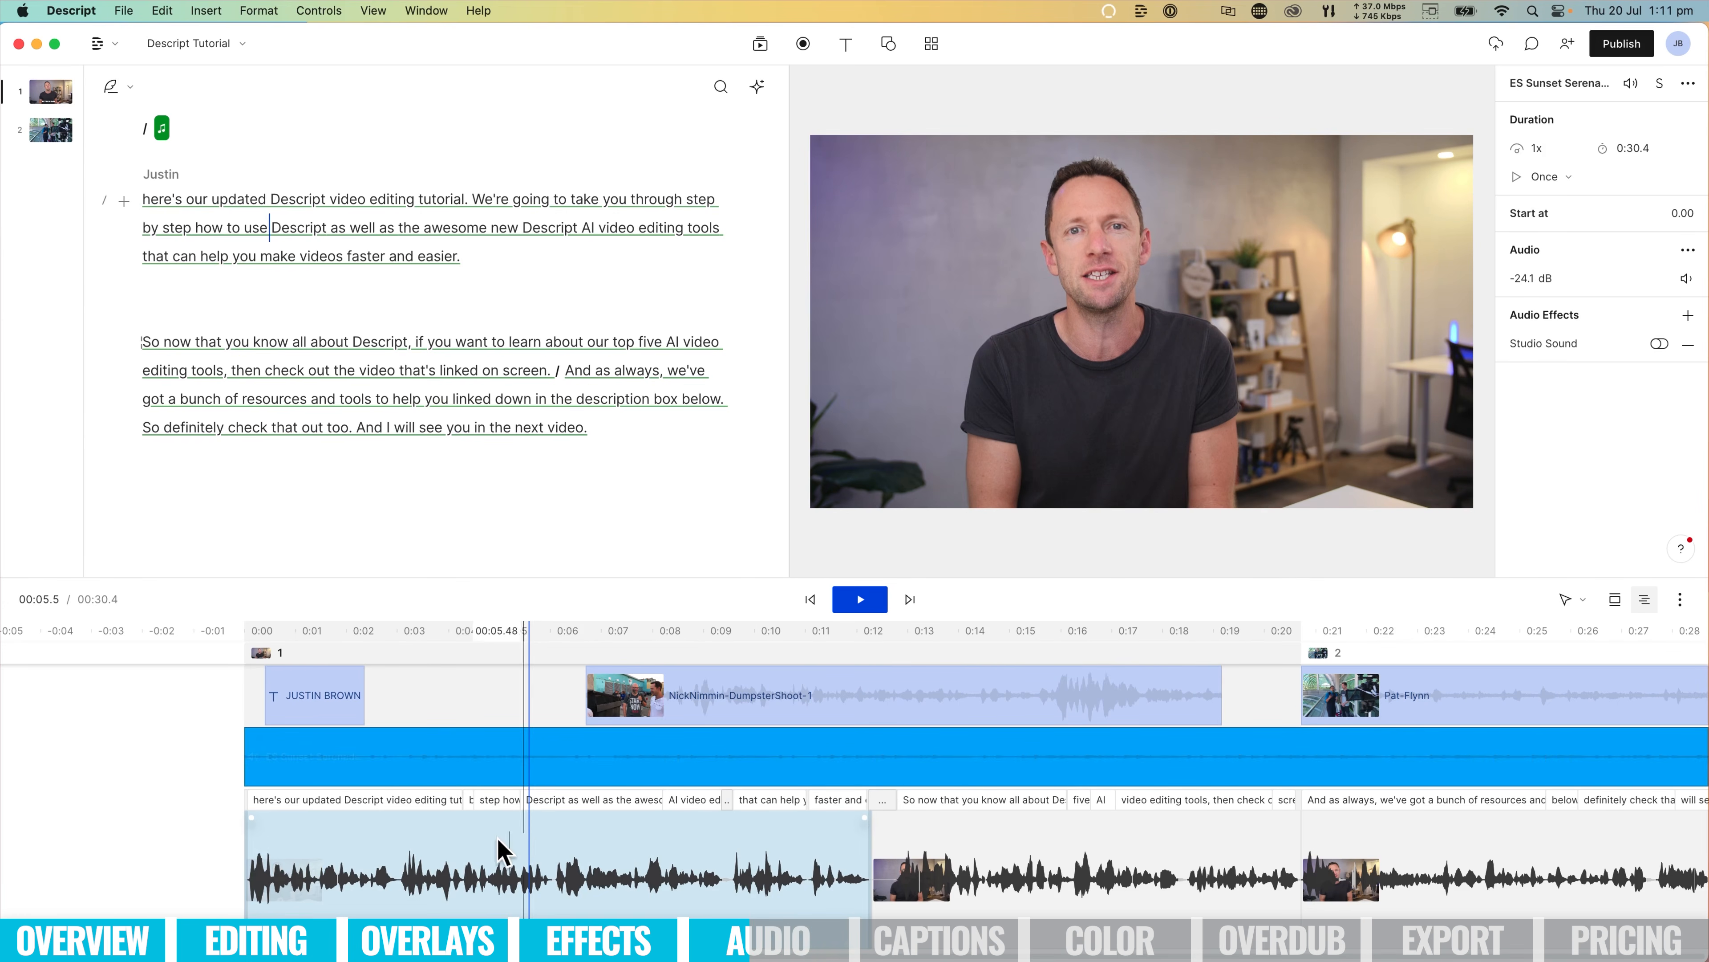
Enable Studio Sound on the Test Project's script audio, playing the clip before and after to compare the noise.
click(331, 848)
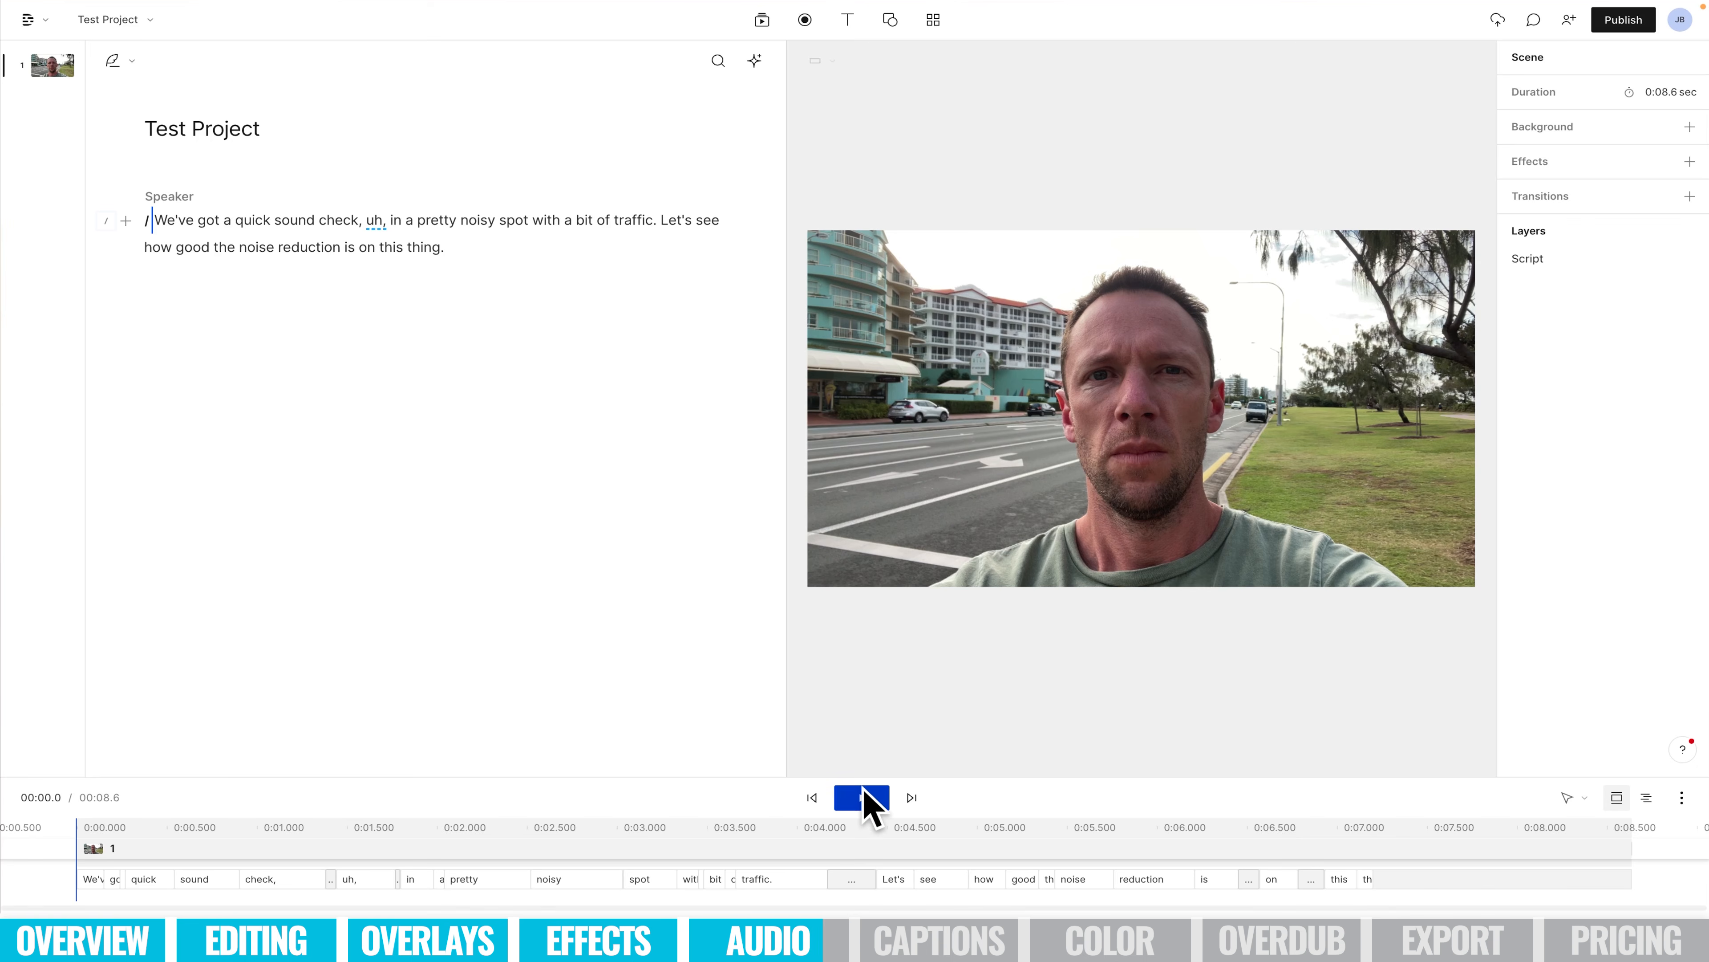
click(864, 793)
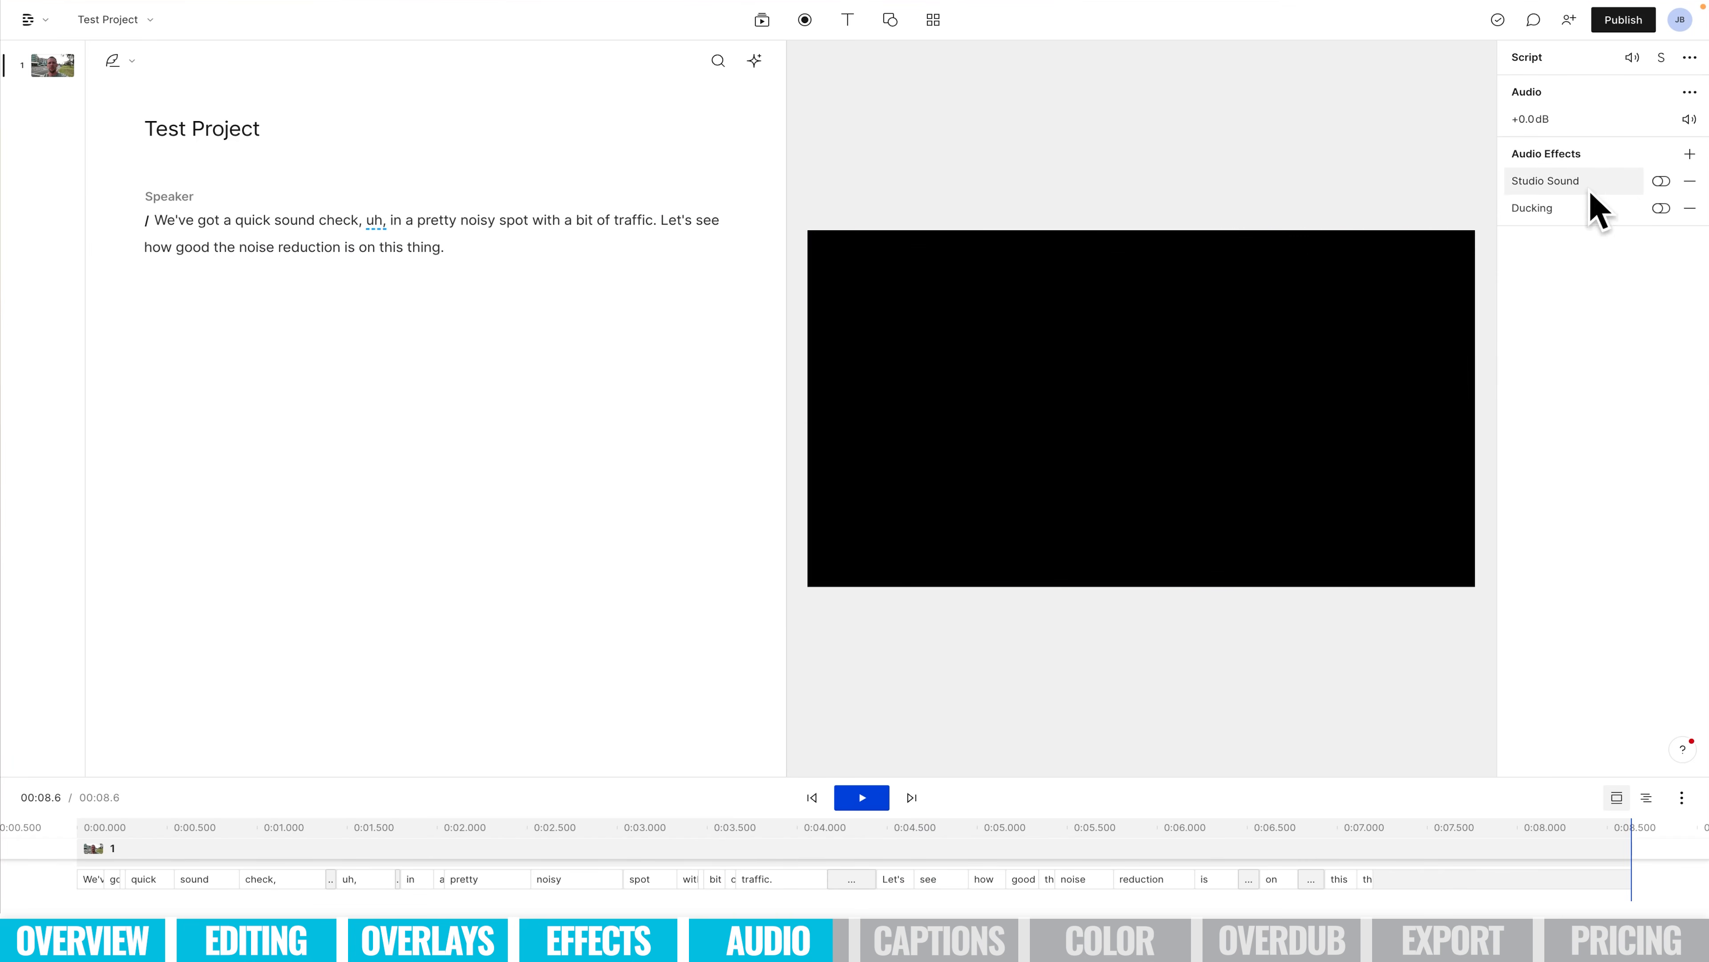
click(1661, 180)
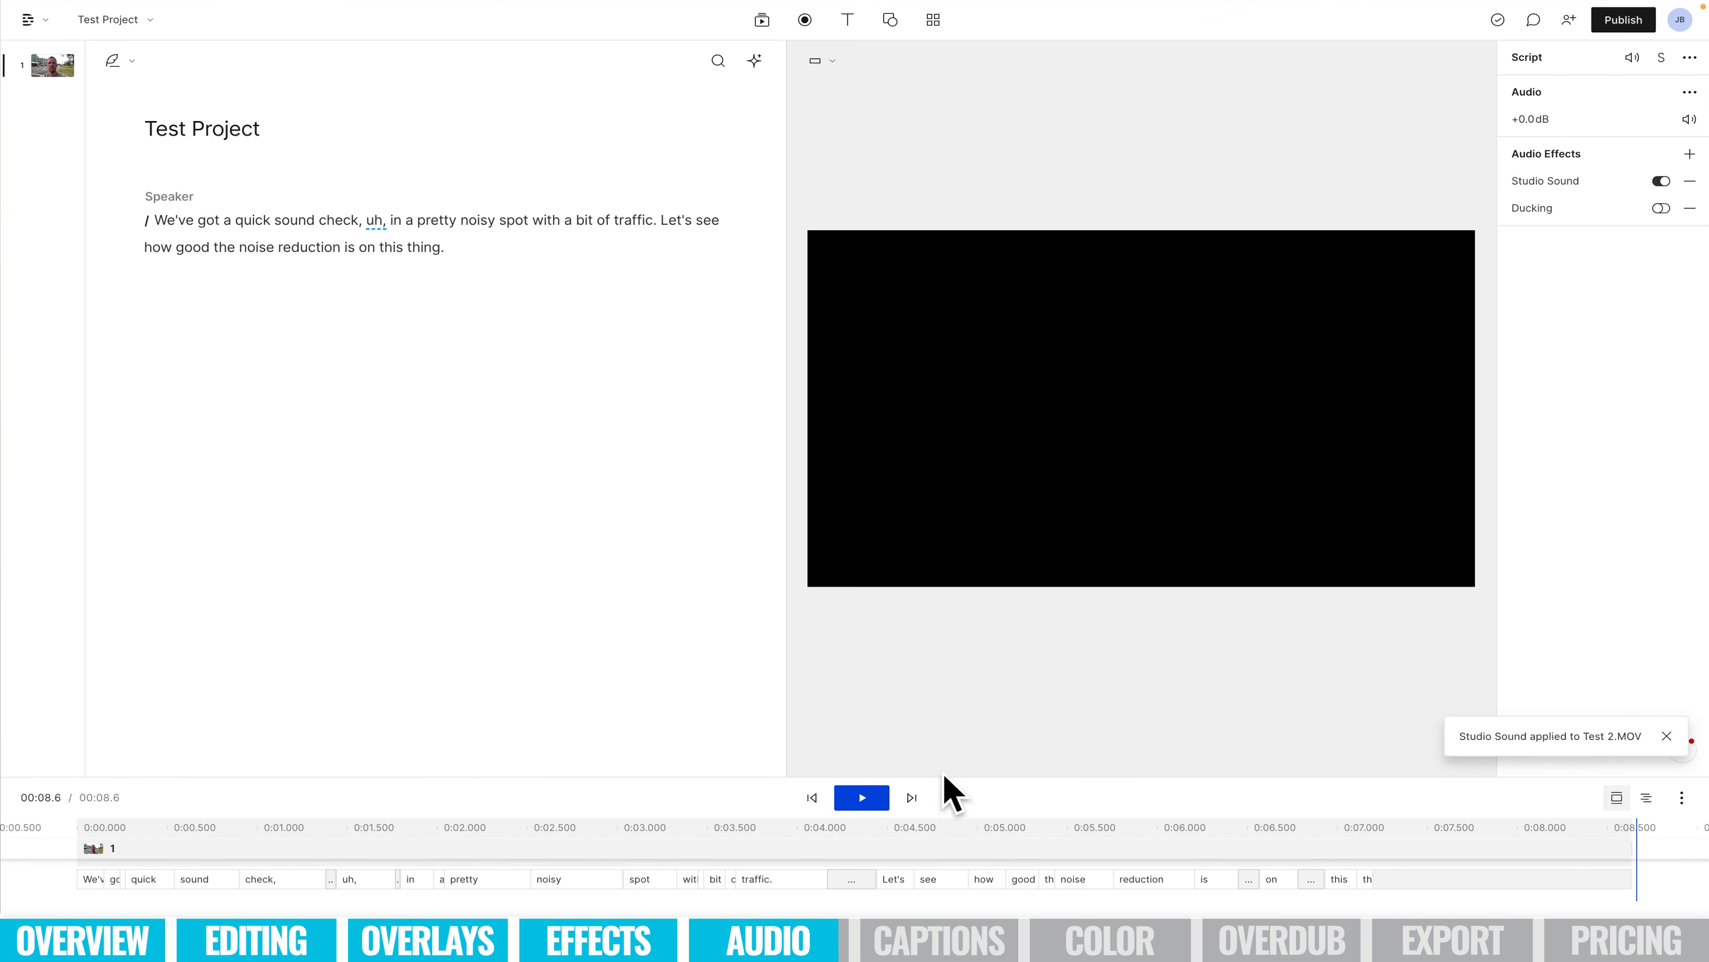
click(862, 797)
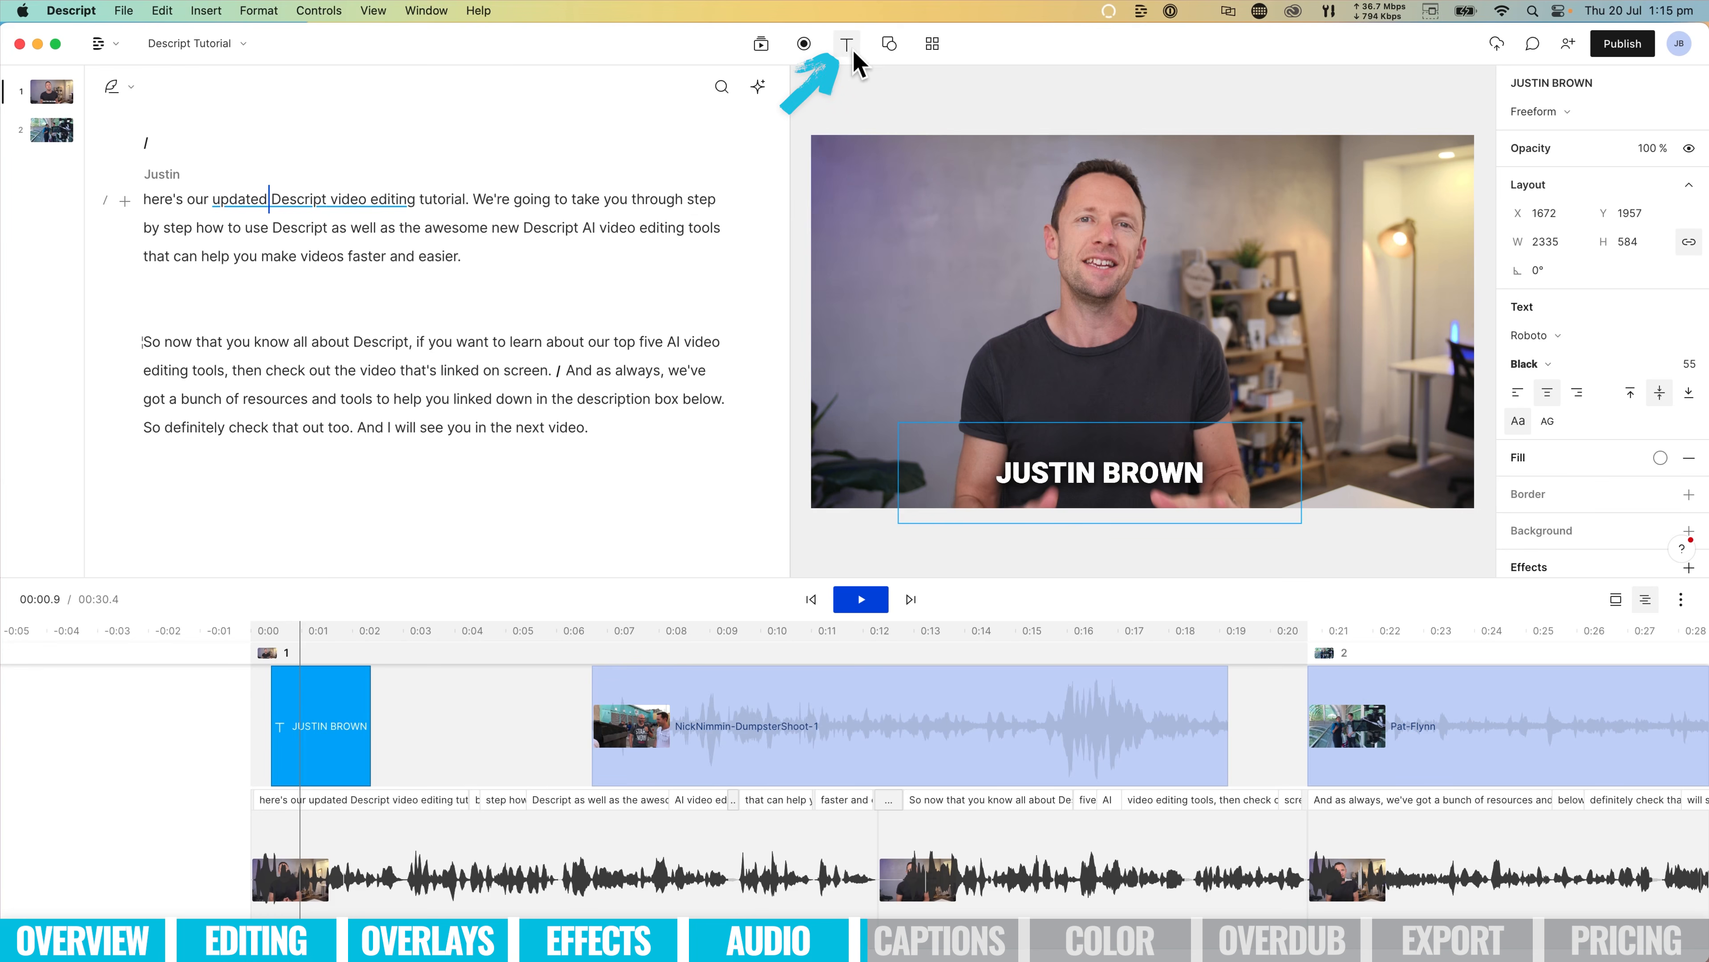
Add a Captions layer to the first scene of the Descript Tutorial project and scrub through it to check the text.
click(850, 48)
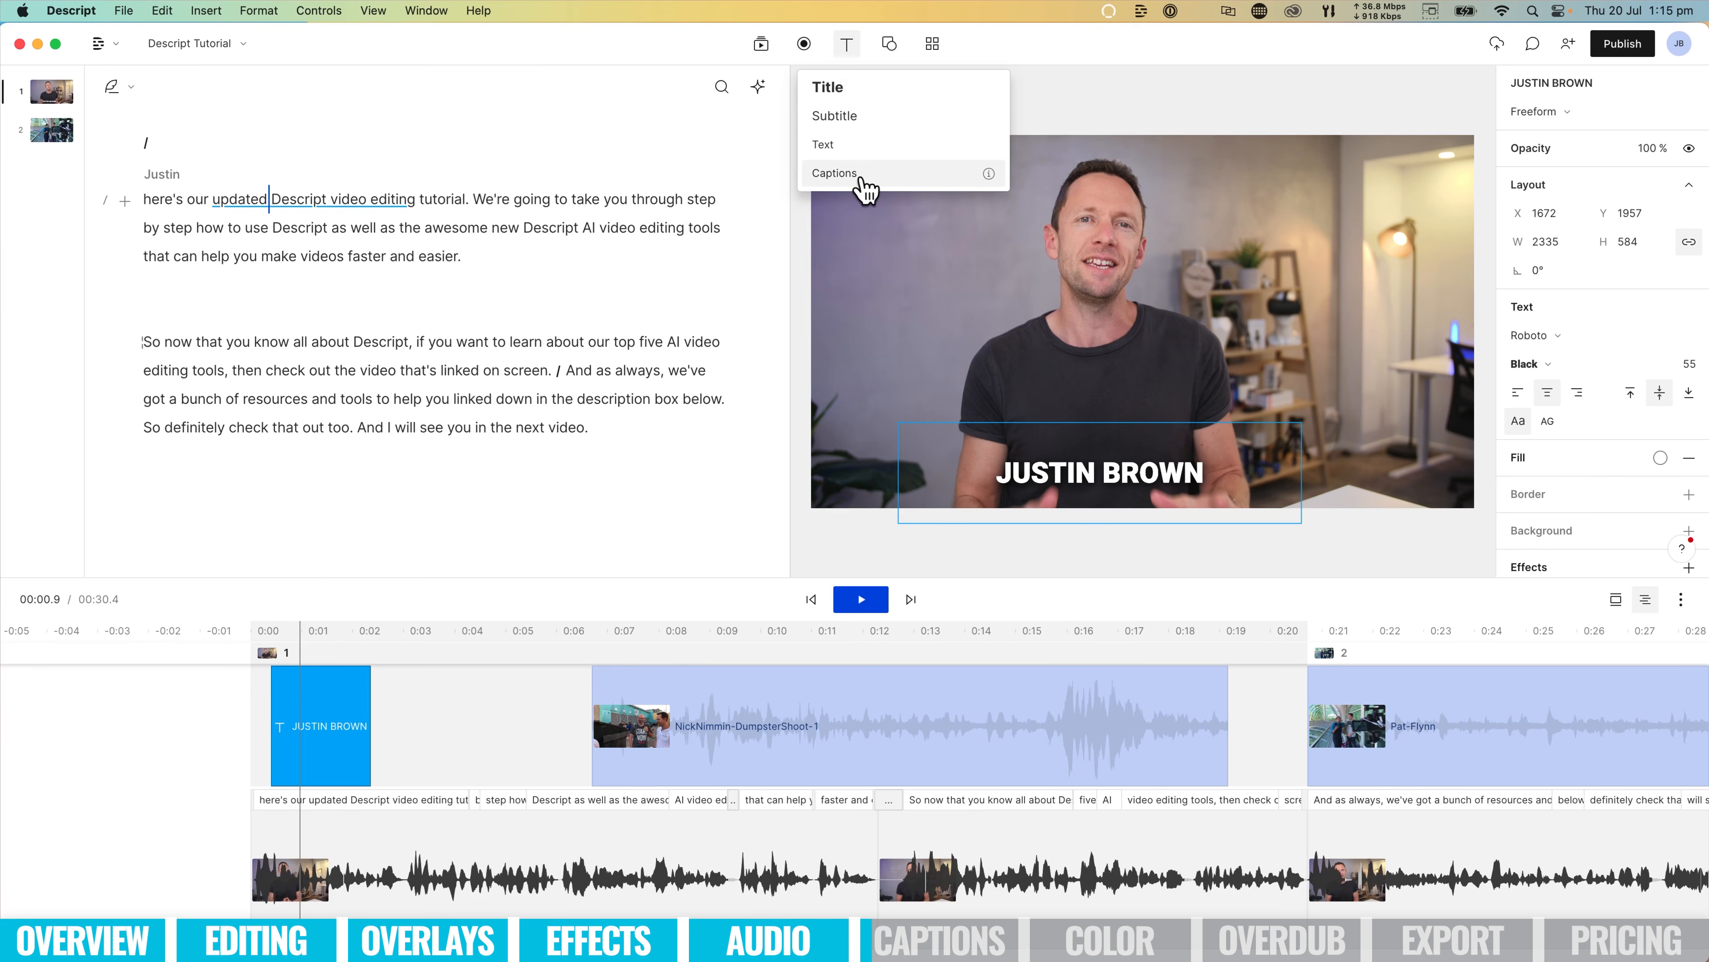
click(867, 190)
click(351, 633)
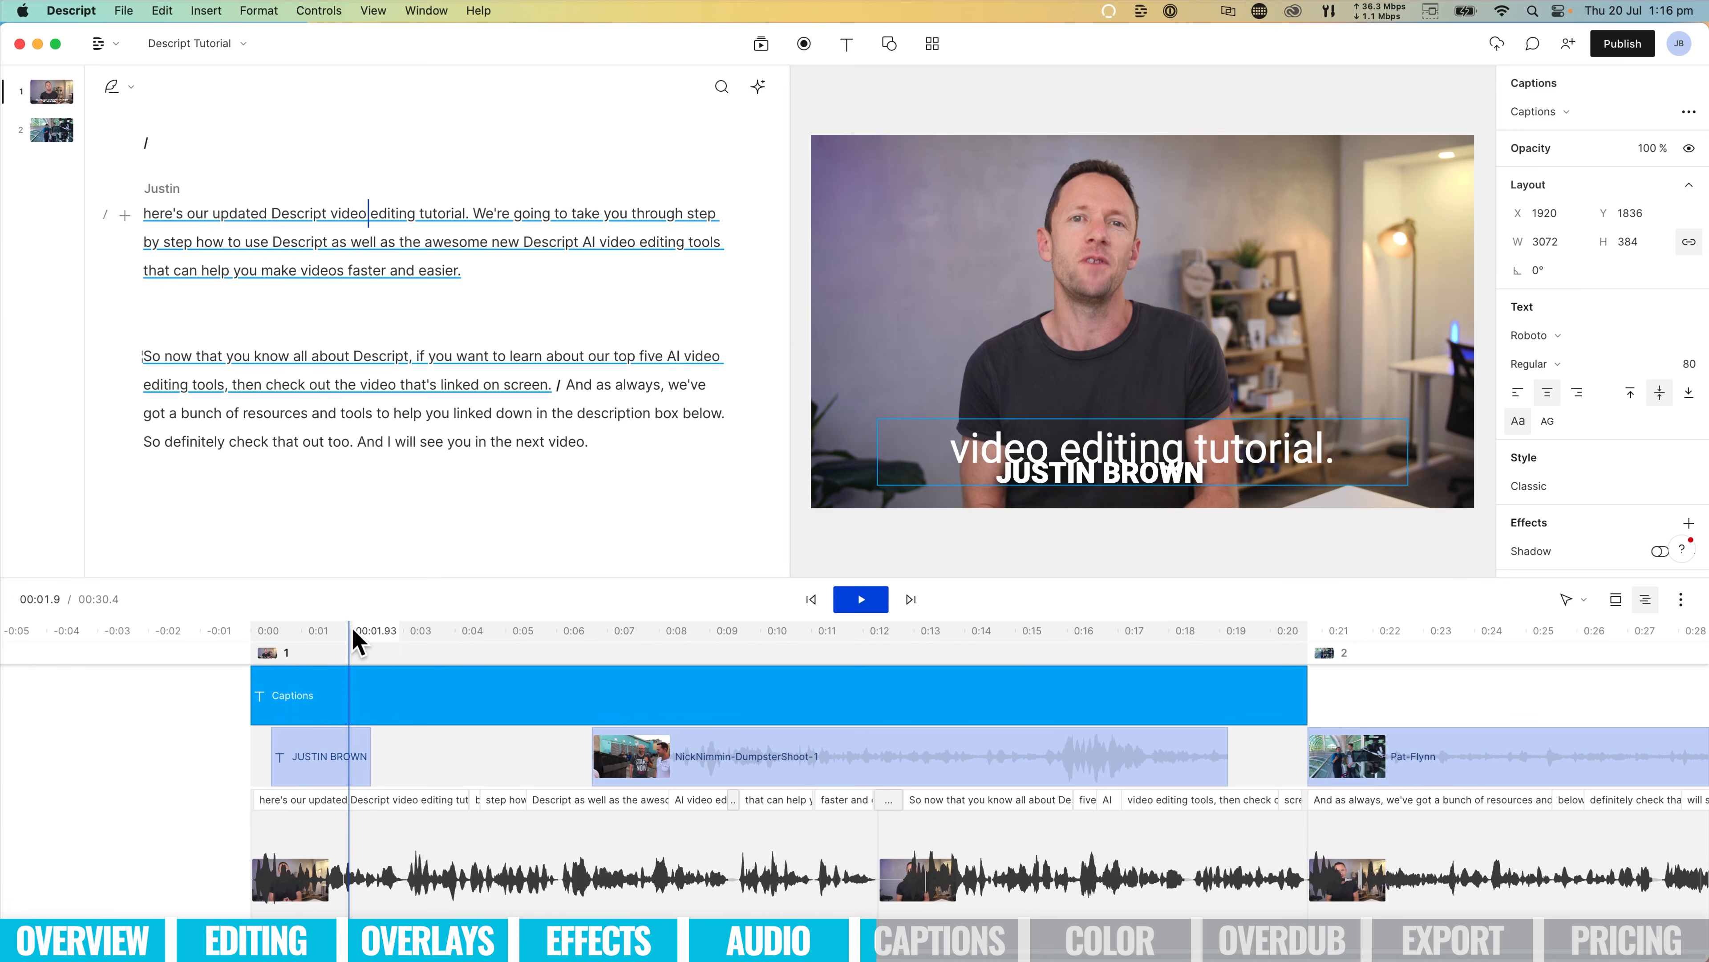
drag(356, 639, 625, 641)
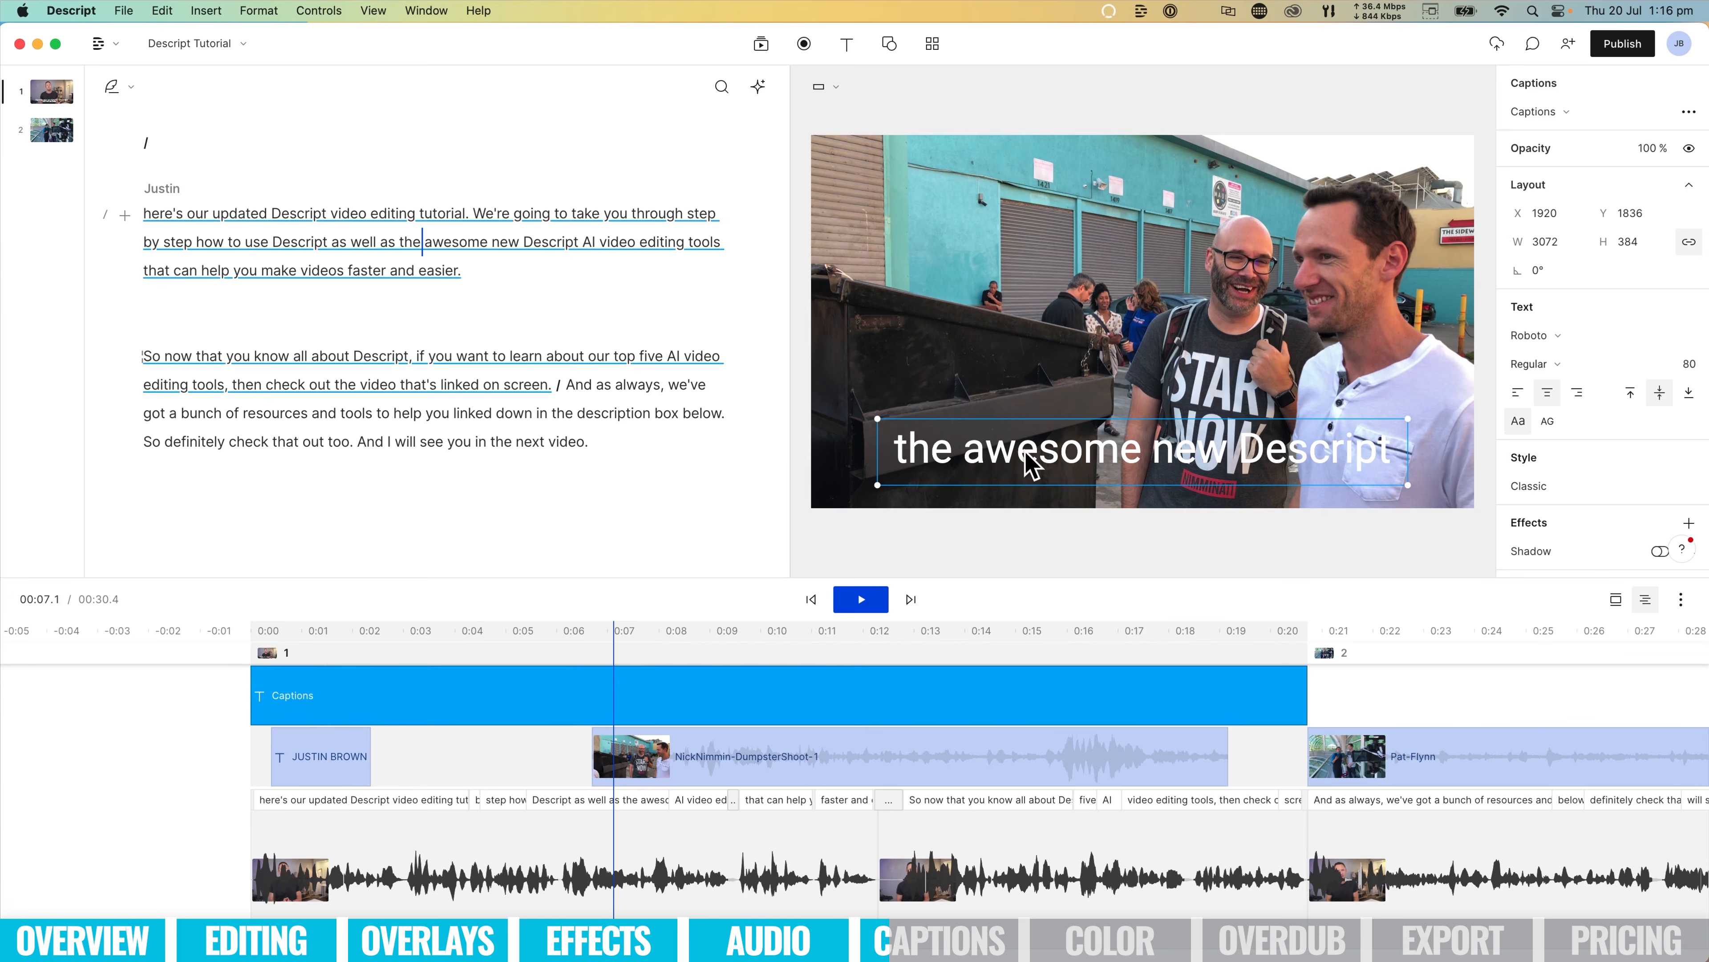
Move the captions down to Y 1893, set their text size to 50 and enable their Shadow effect.
mouse_move(1031, 466)
mouse_down()
mouse_move(1023, 266)
mouse_move(1025, 472)
mouse_up()
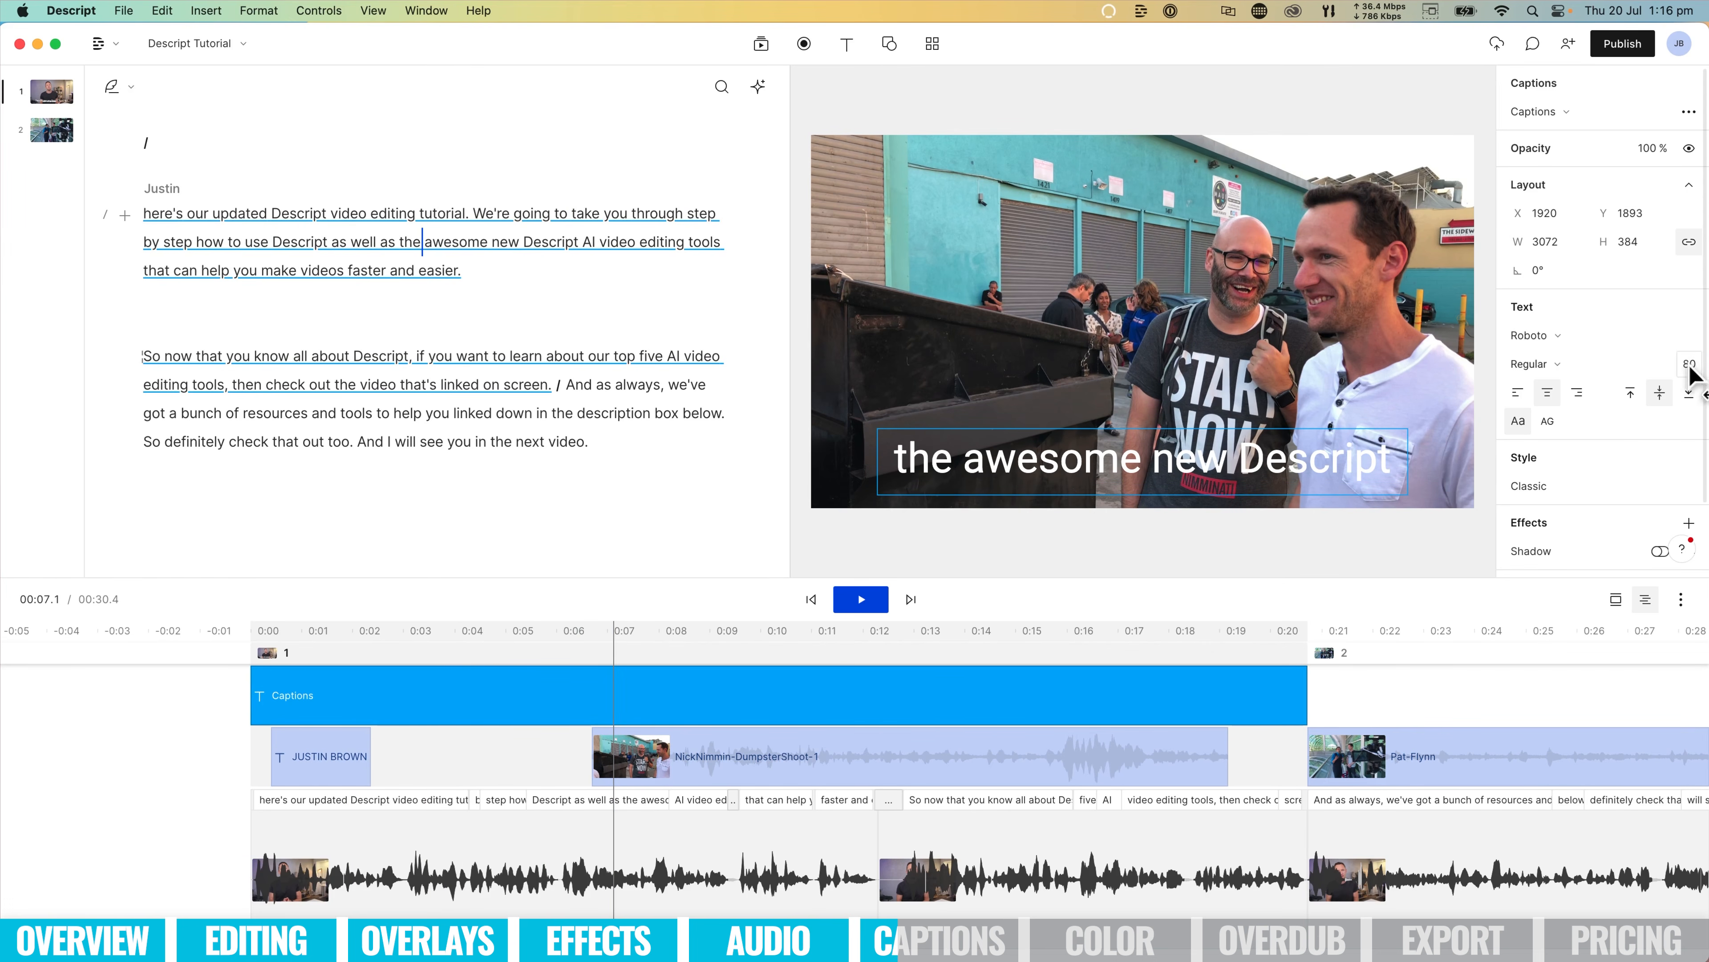
drag(1690, 368, 1645, 372)
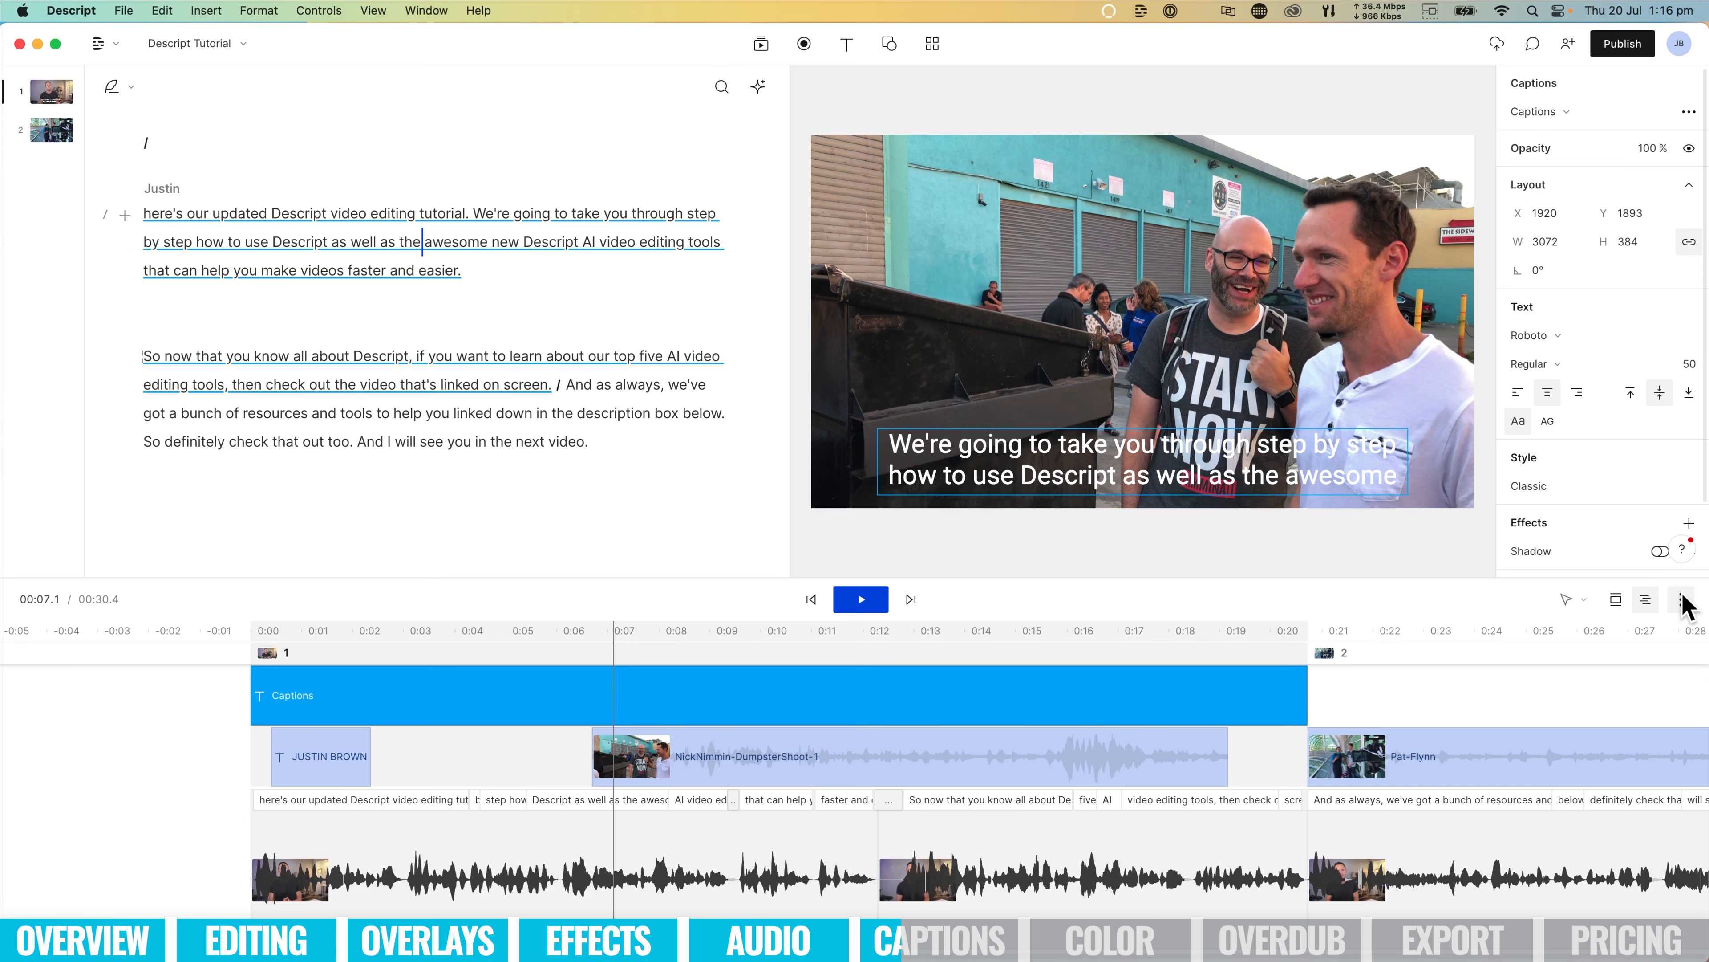
click(1660, 551)
click(1688, 524)
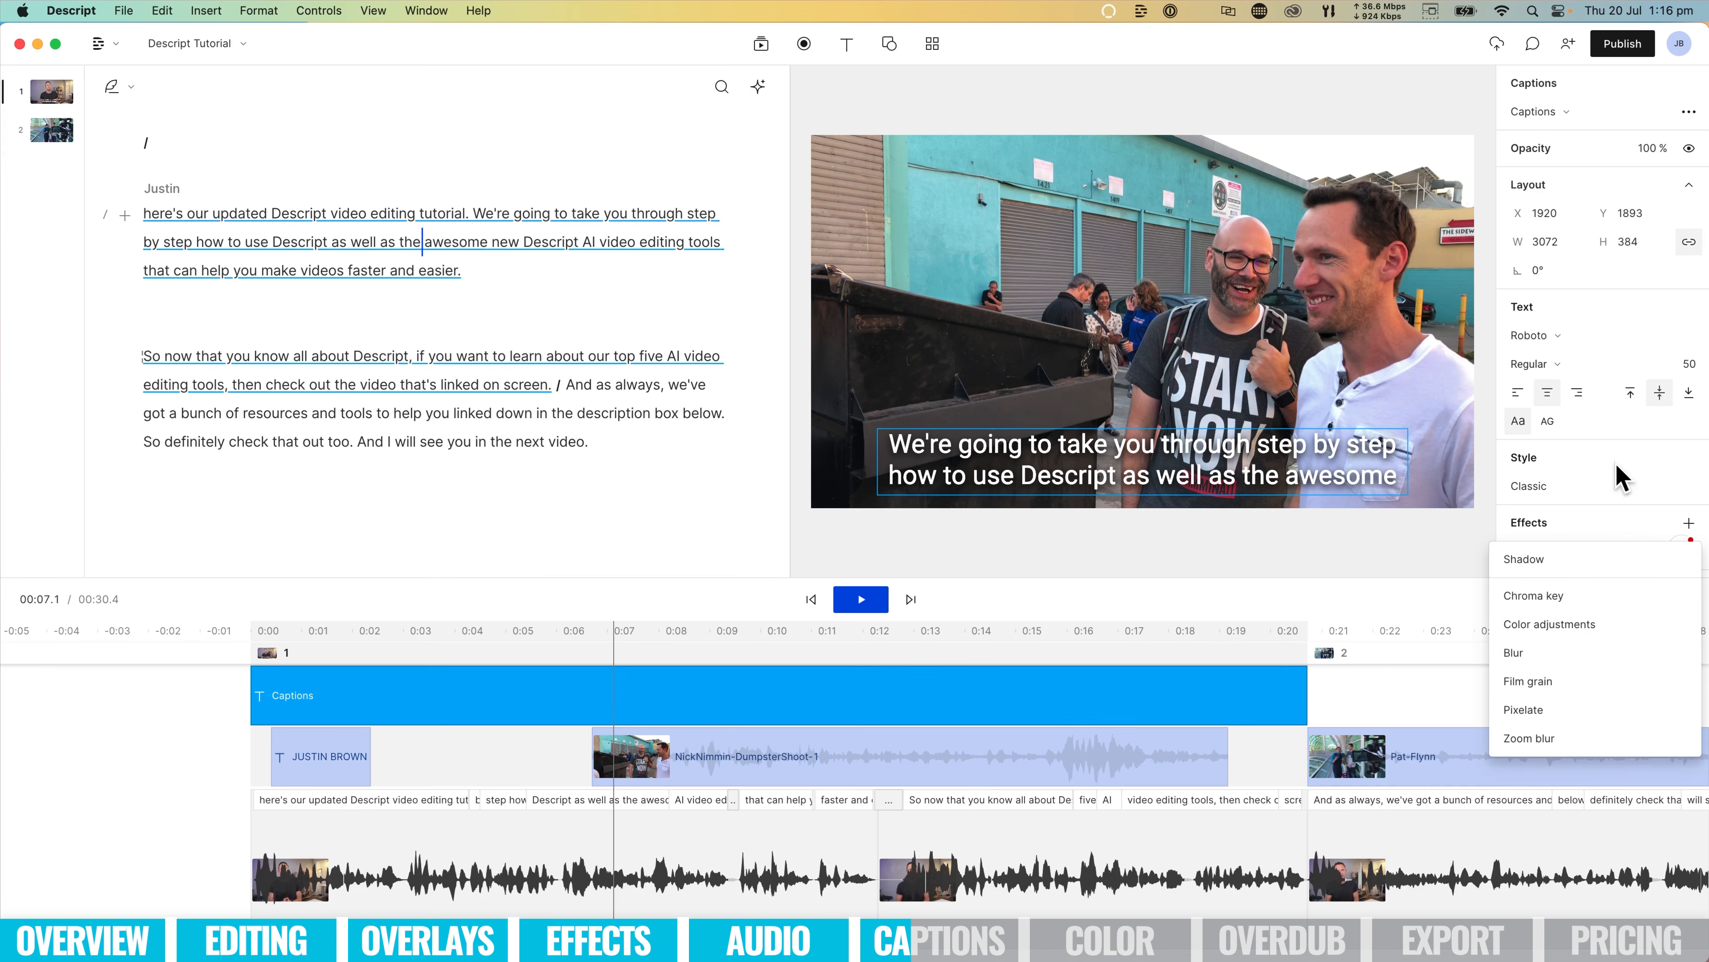
click(1601, 465)
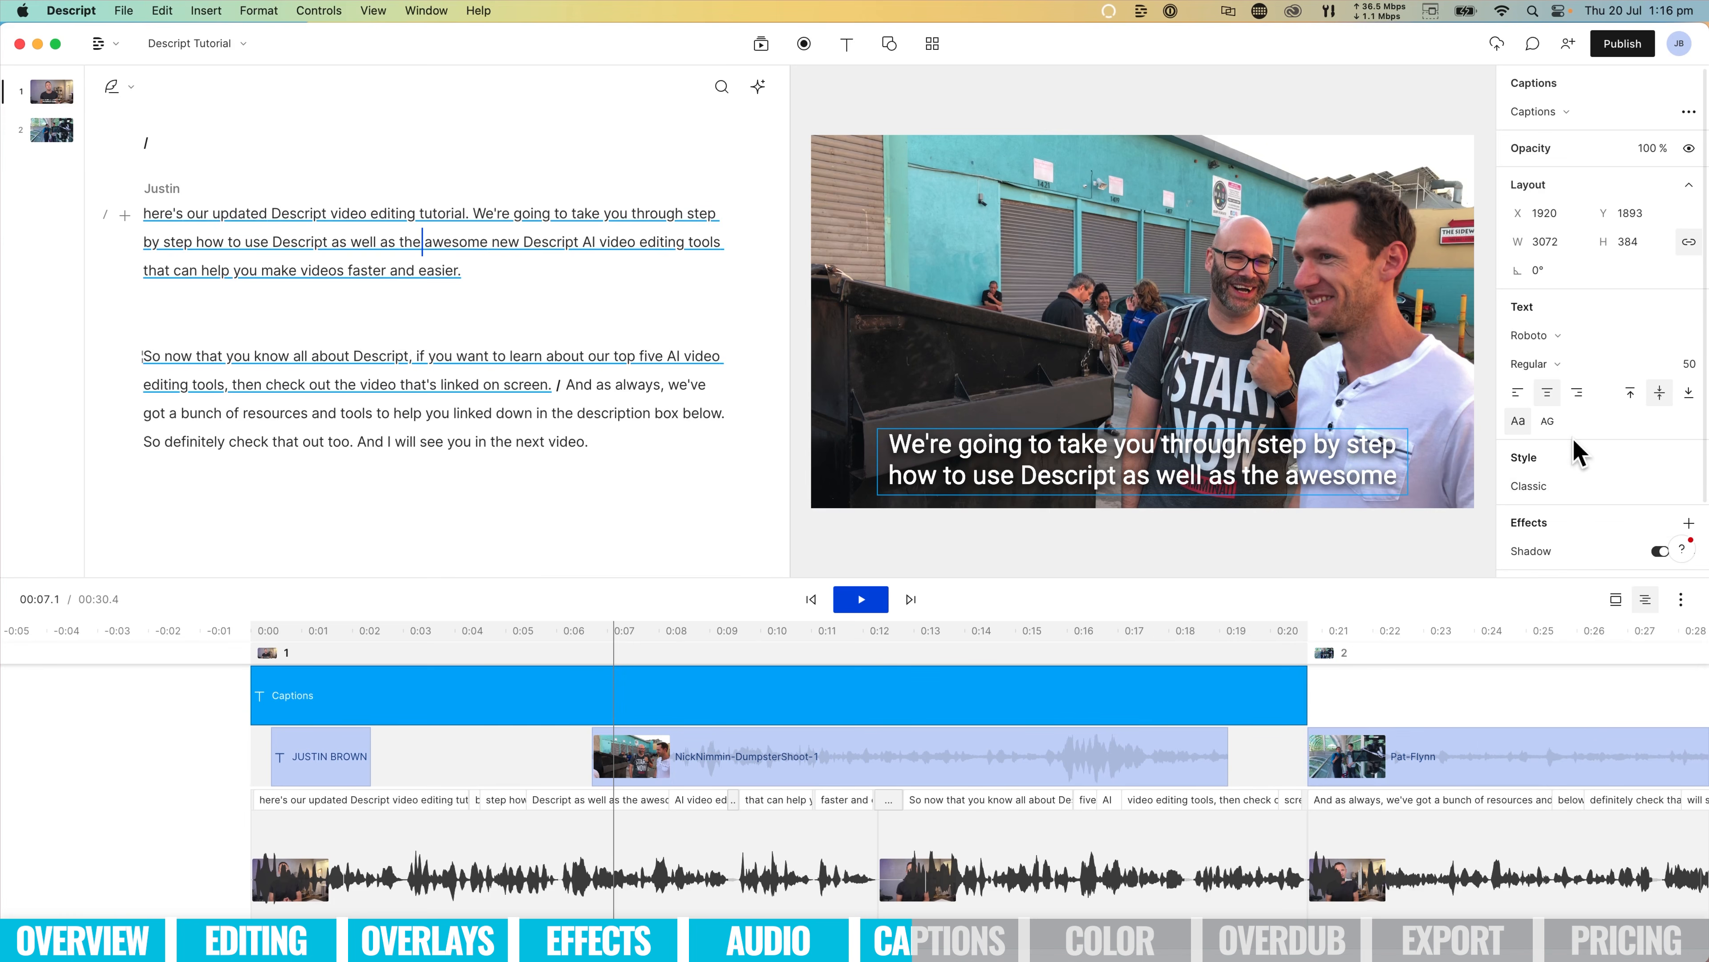
Add active word highlighting to the caption style and set the active word's fill colour to ff00fd.
click(1538, 491)
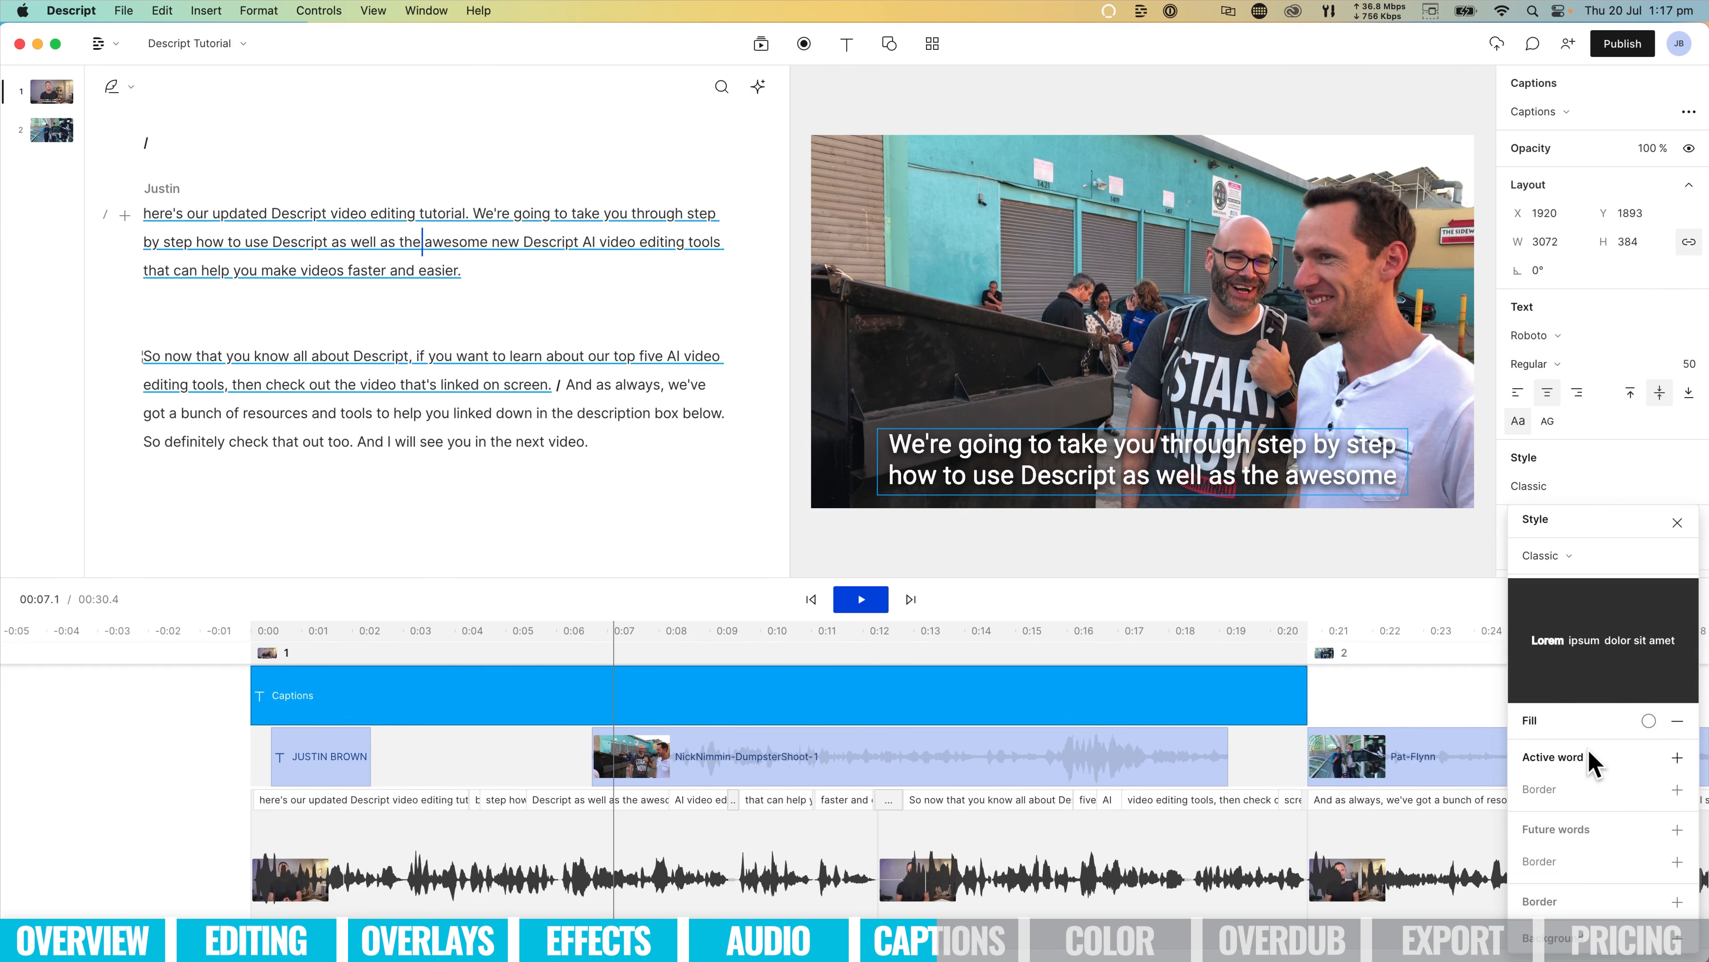
click(1677, 757)
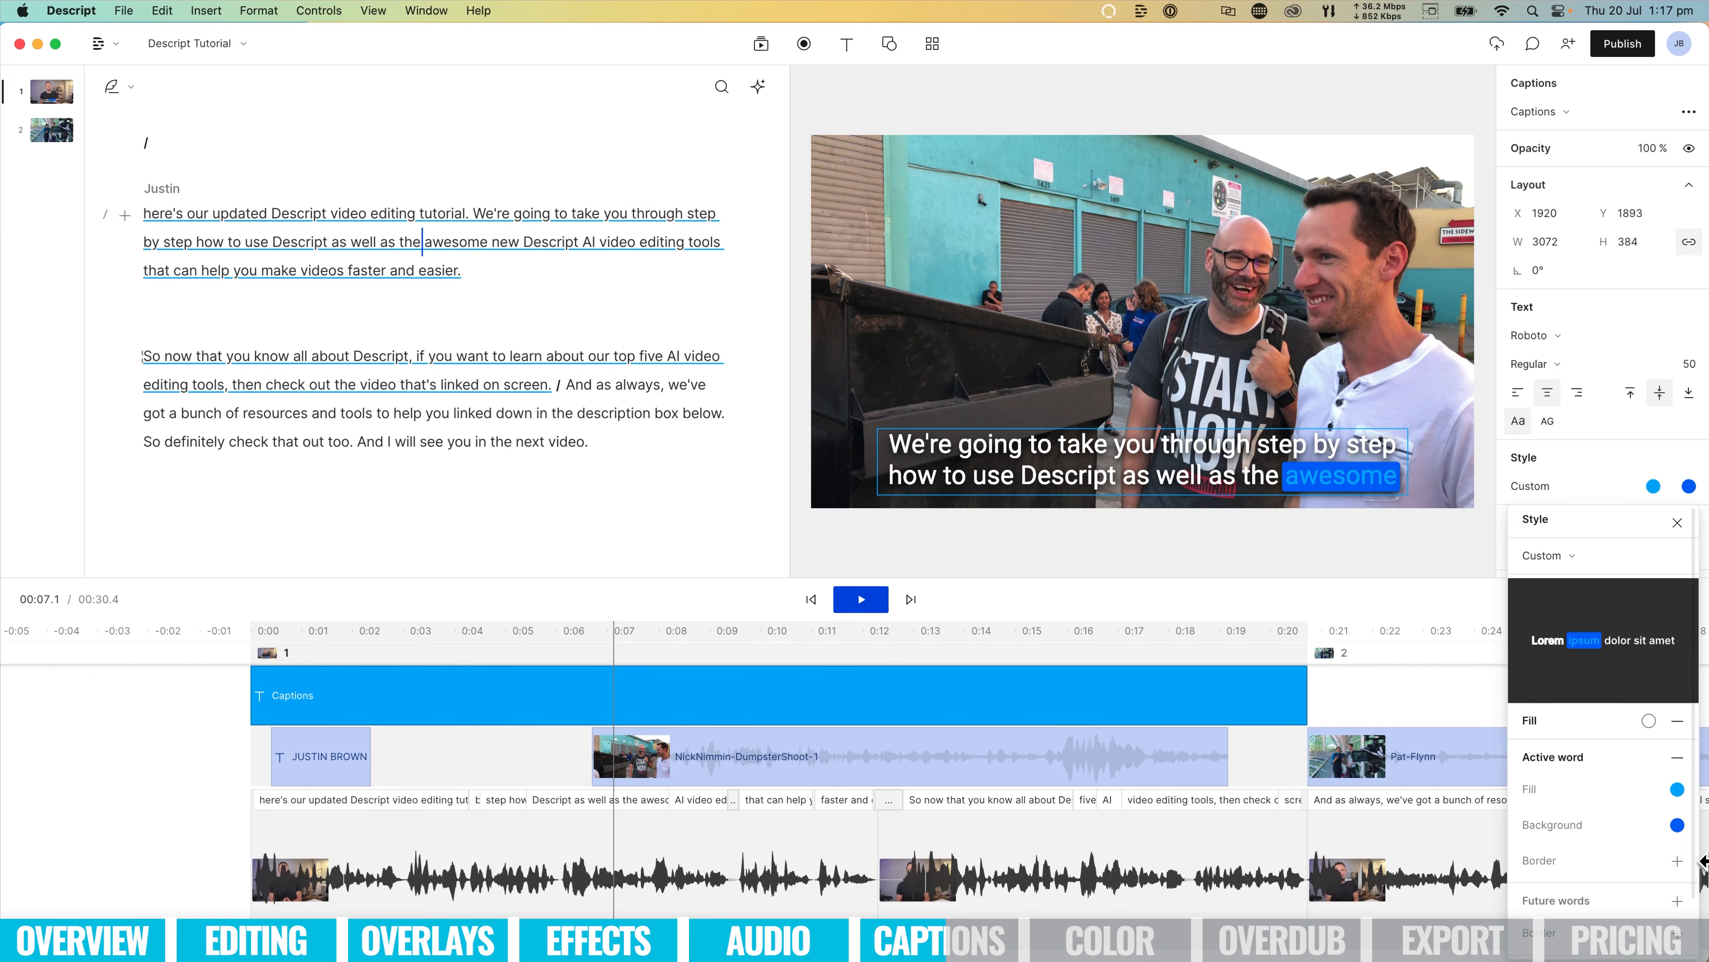
click(1677, 788)
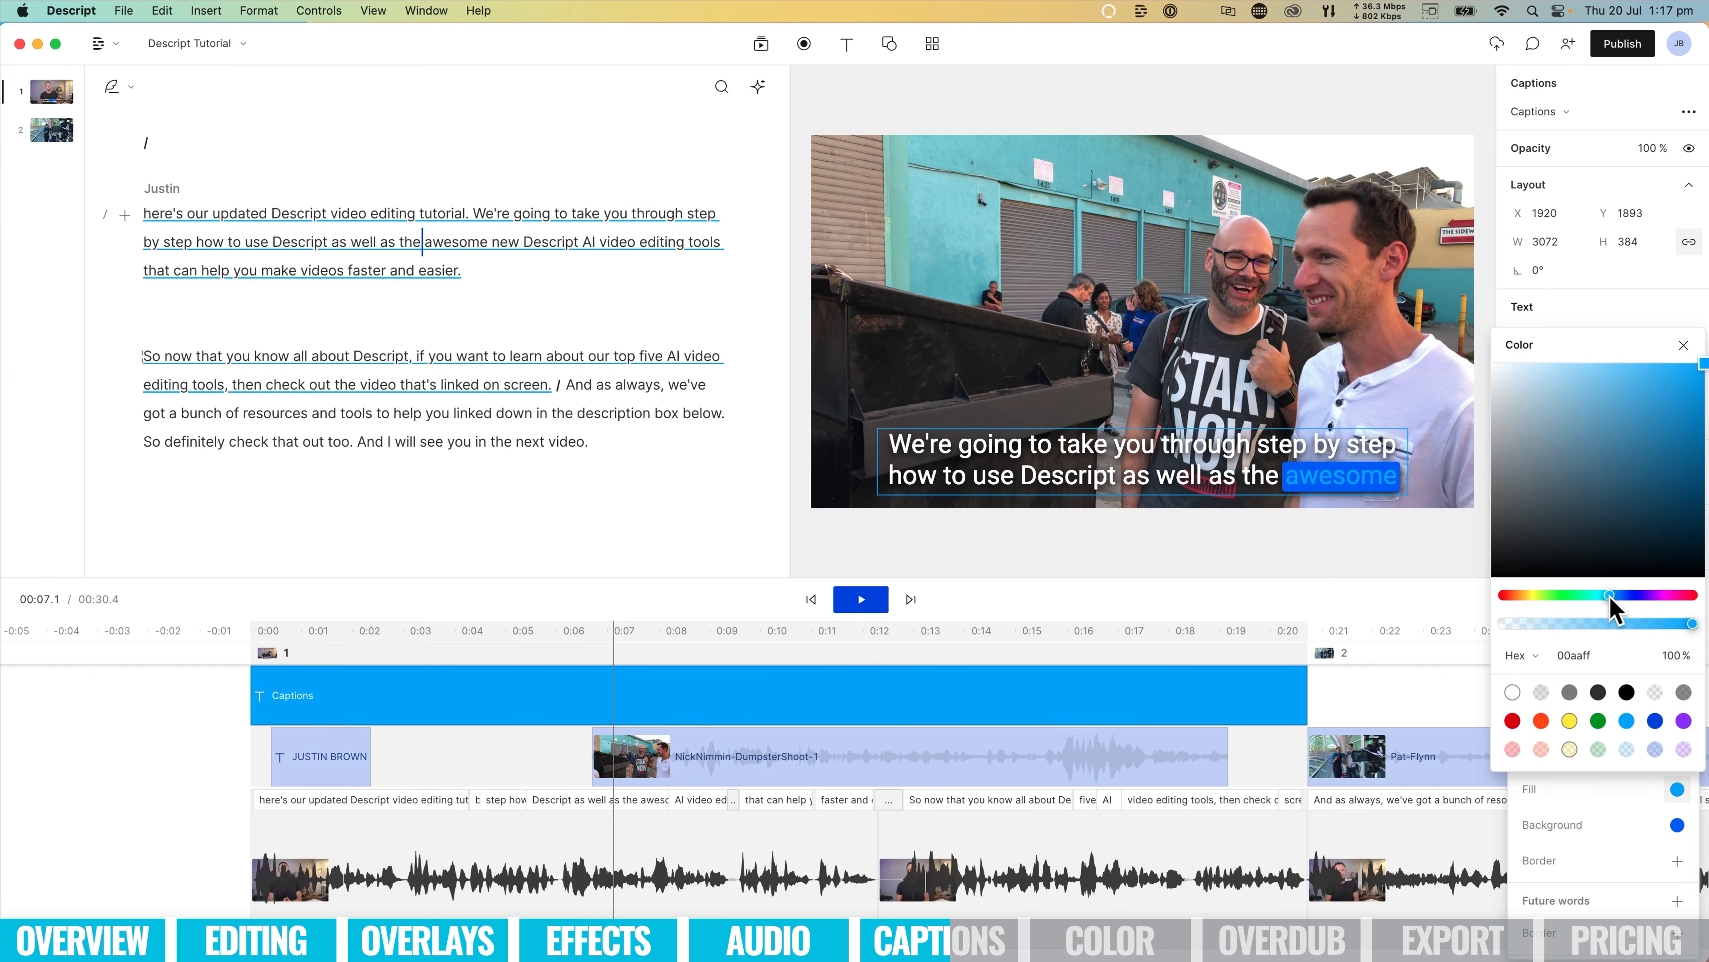
drag(1609, 595, 1667, 596)
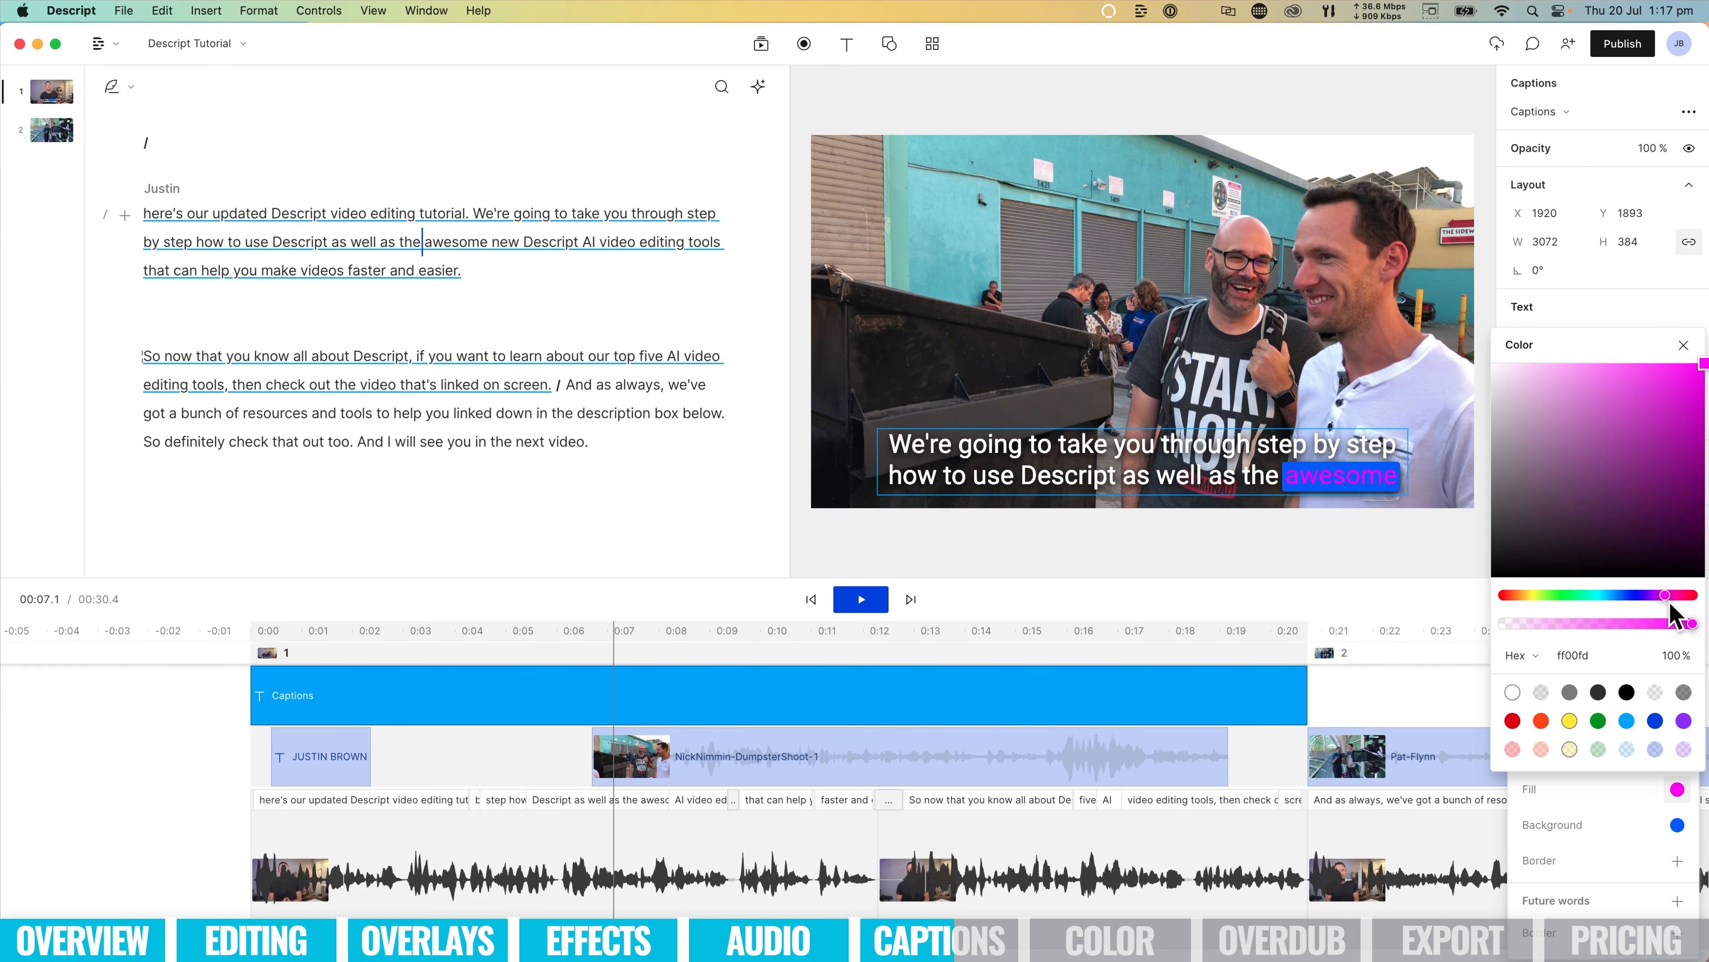
click(1605, 798)
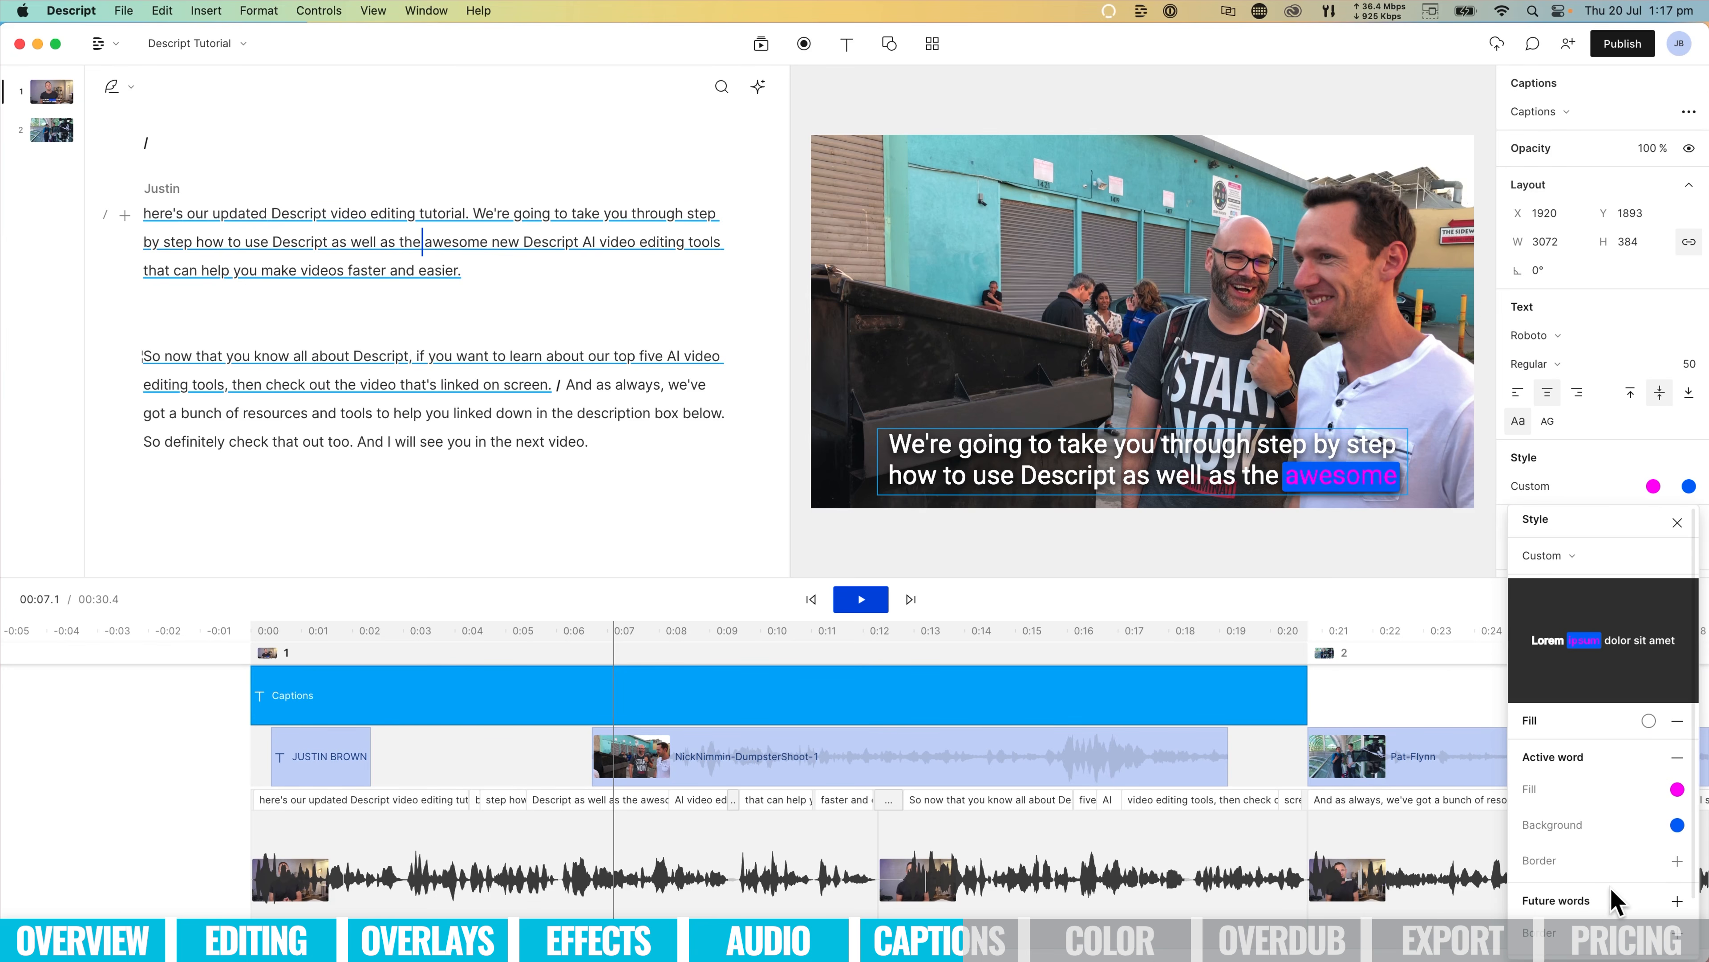
Add Future words colouring to the caption style and play part of the video to check the highlighted captions.
click(1677, 901)
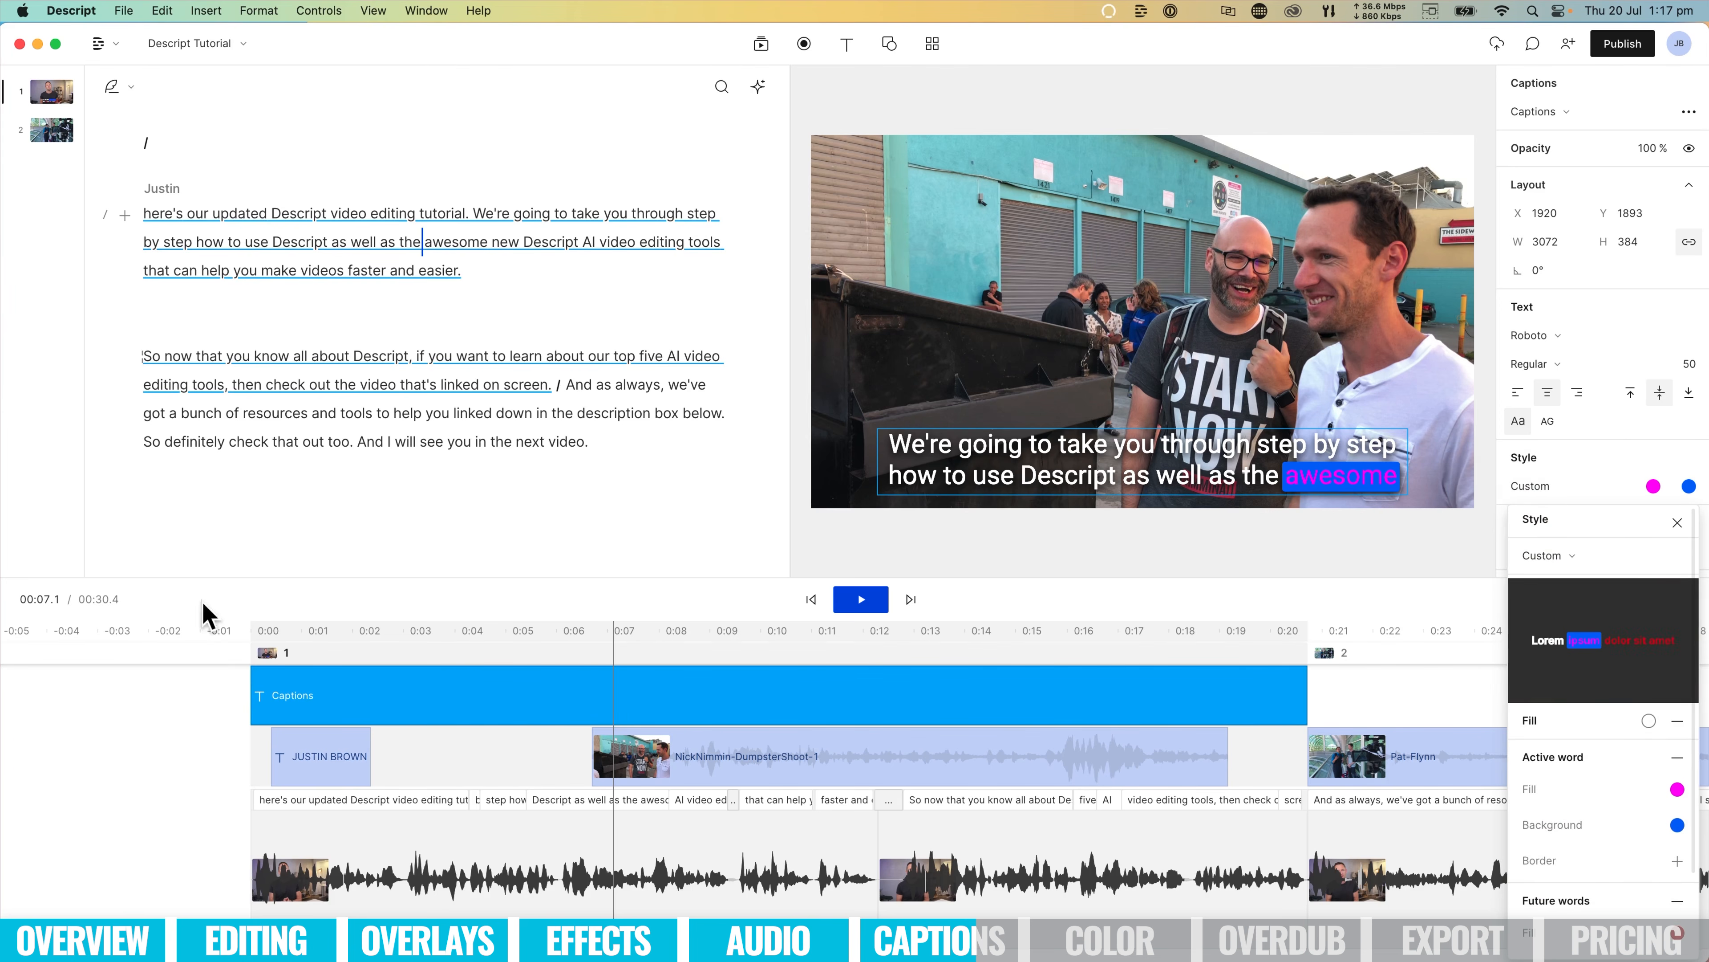
click(557, 631)
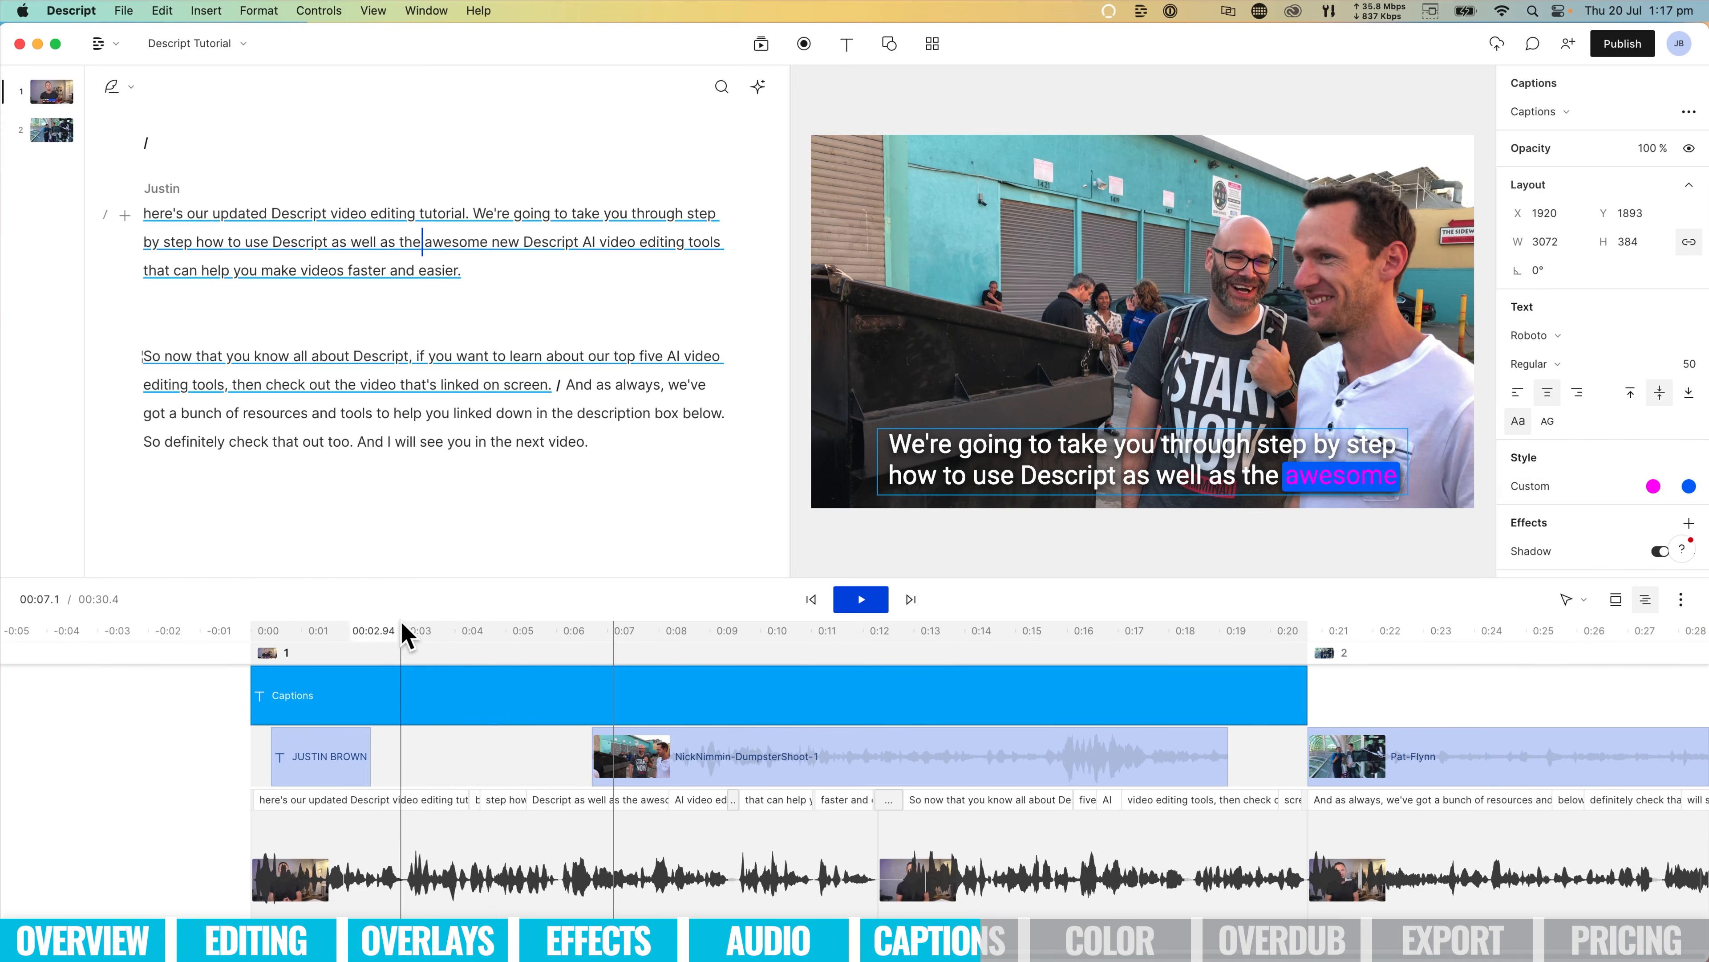
click(402, 628)
click(861, 599)
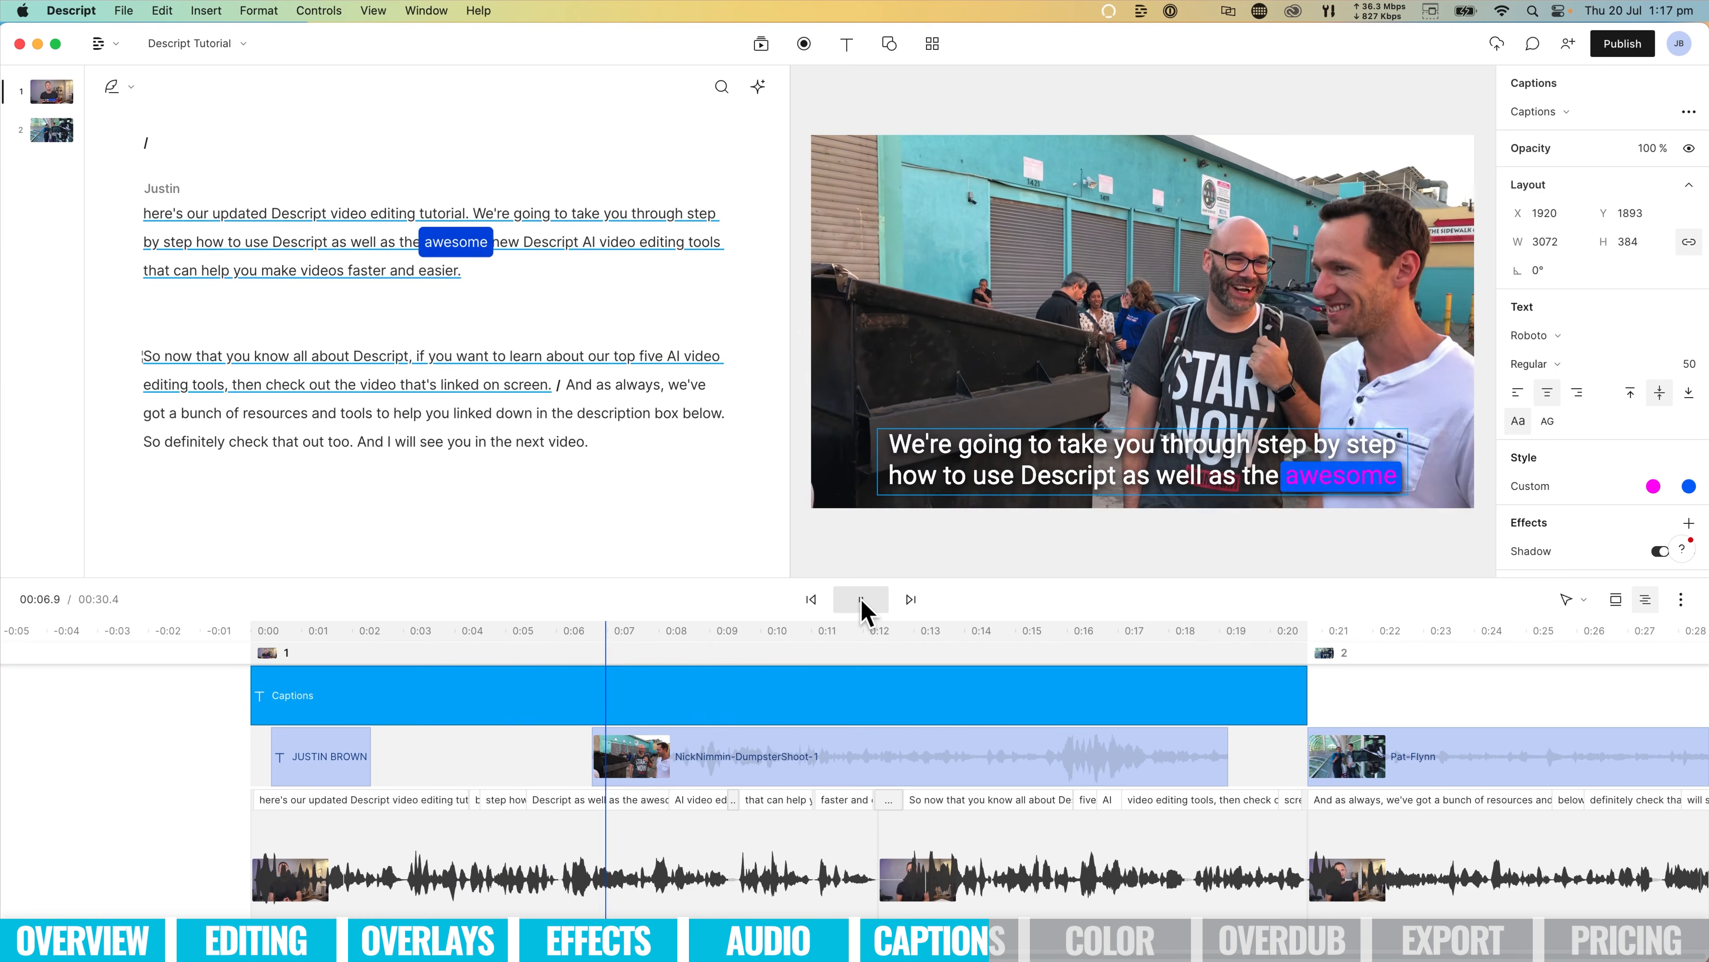
click(861, 599)
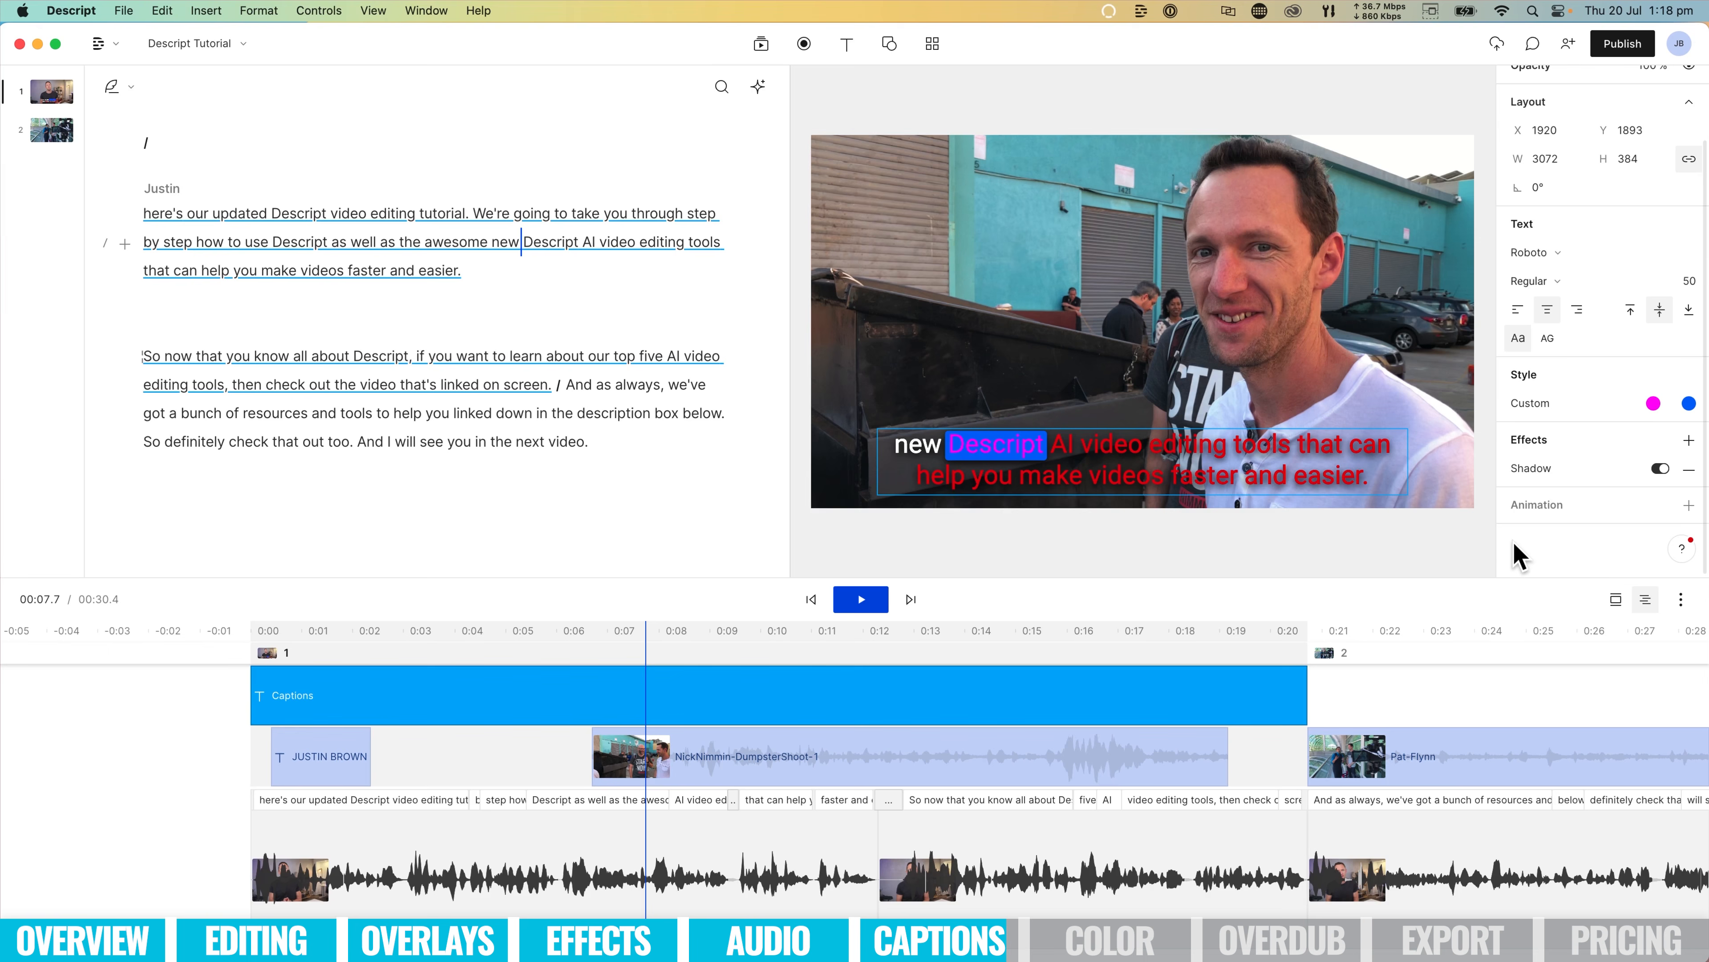
click(1110, 431)
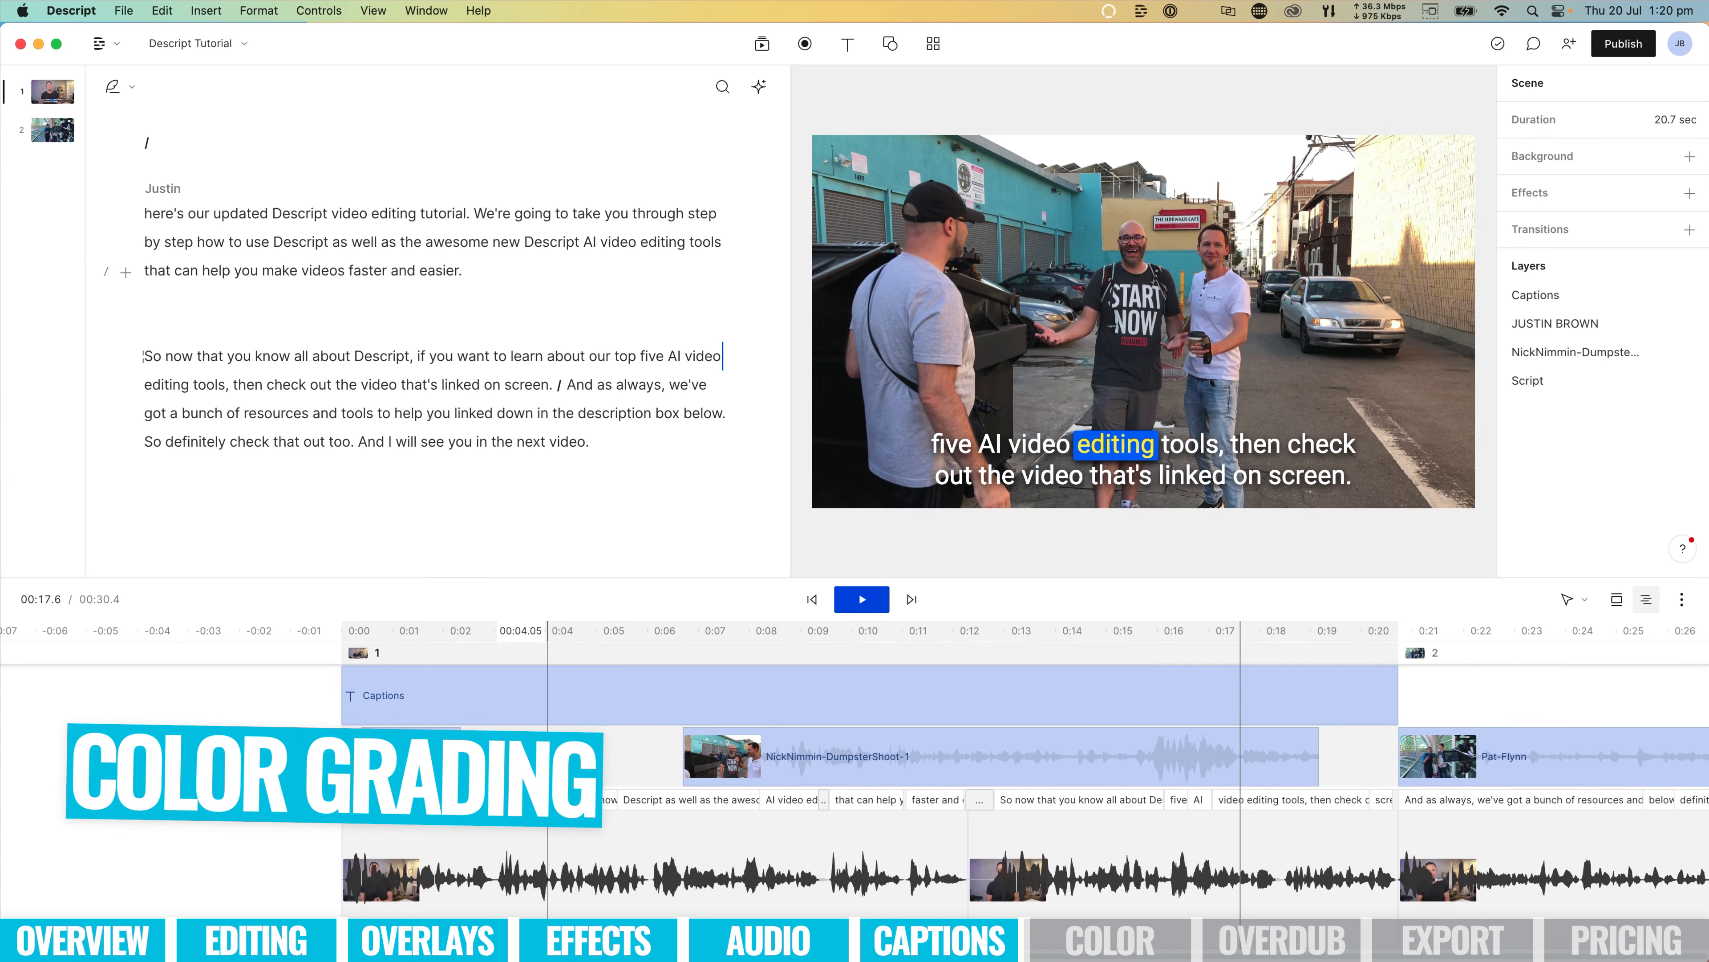
Add the Color adjustments effect to the first script clip with exposure at 14% and saturation at 7%.
click(527, 850)
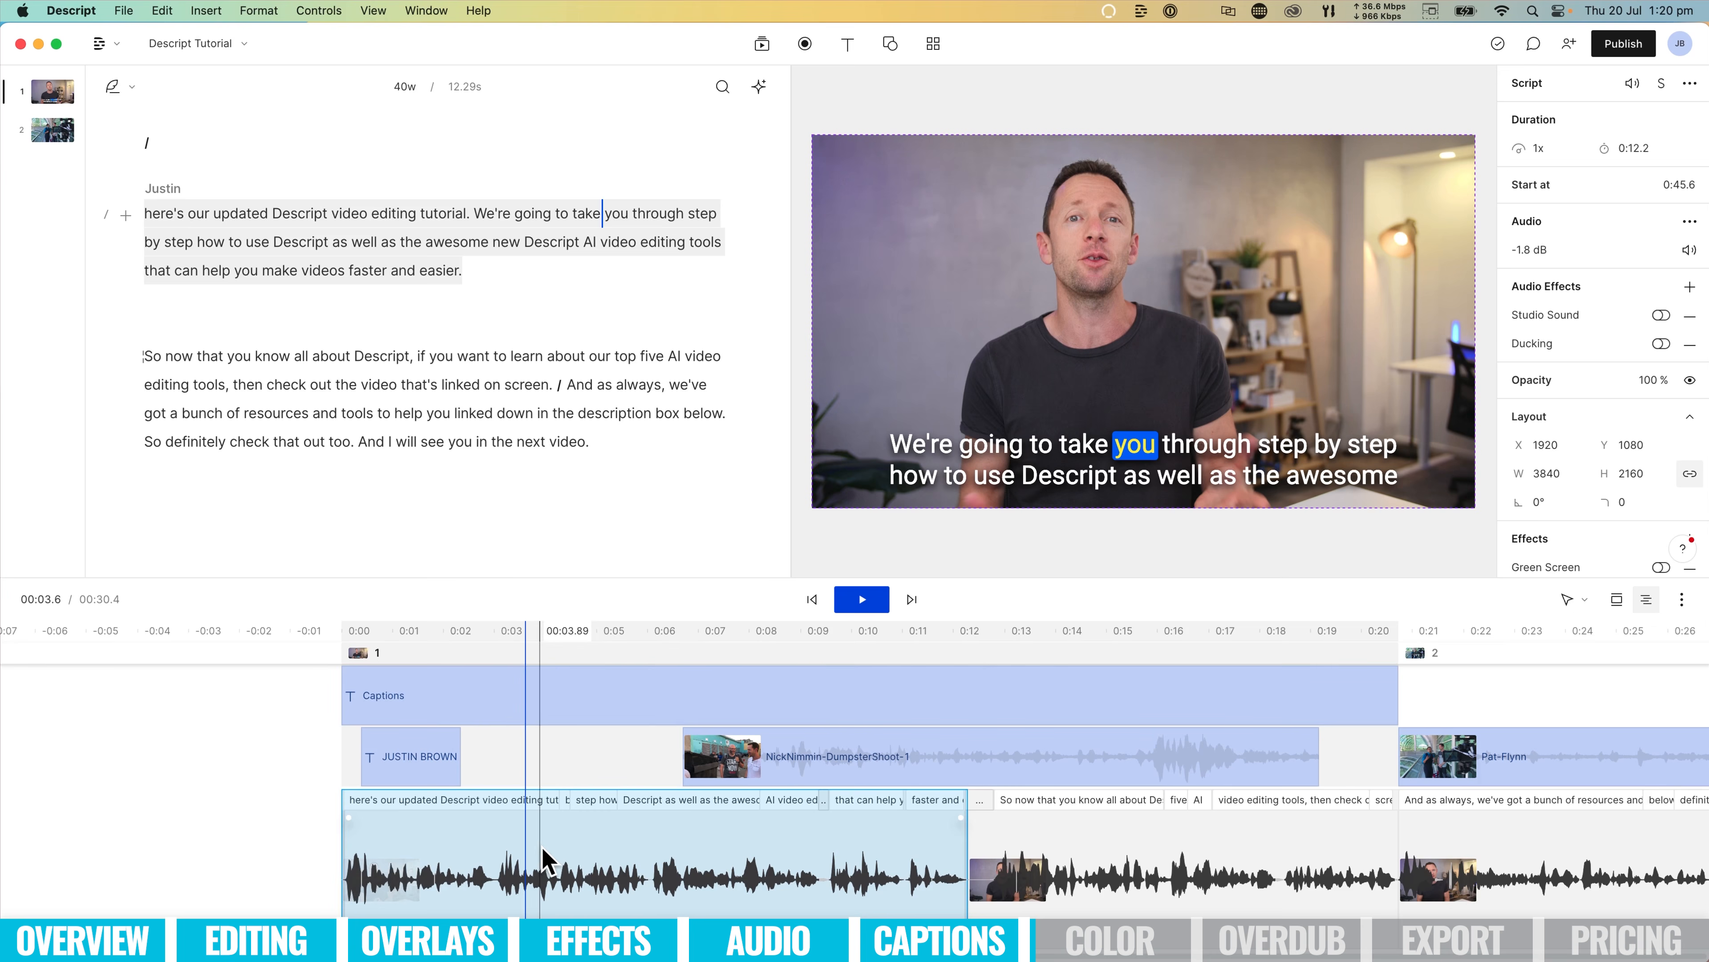
scroll(1577, 501, down, 3)
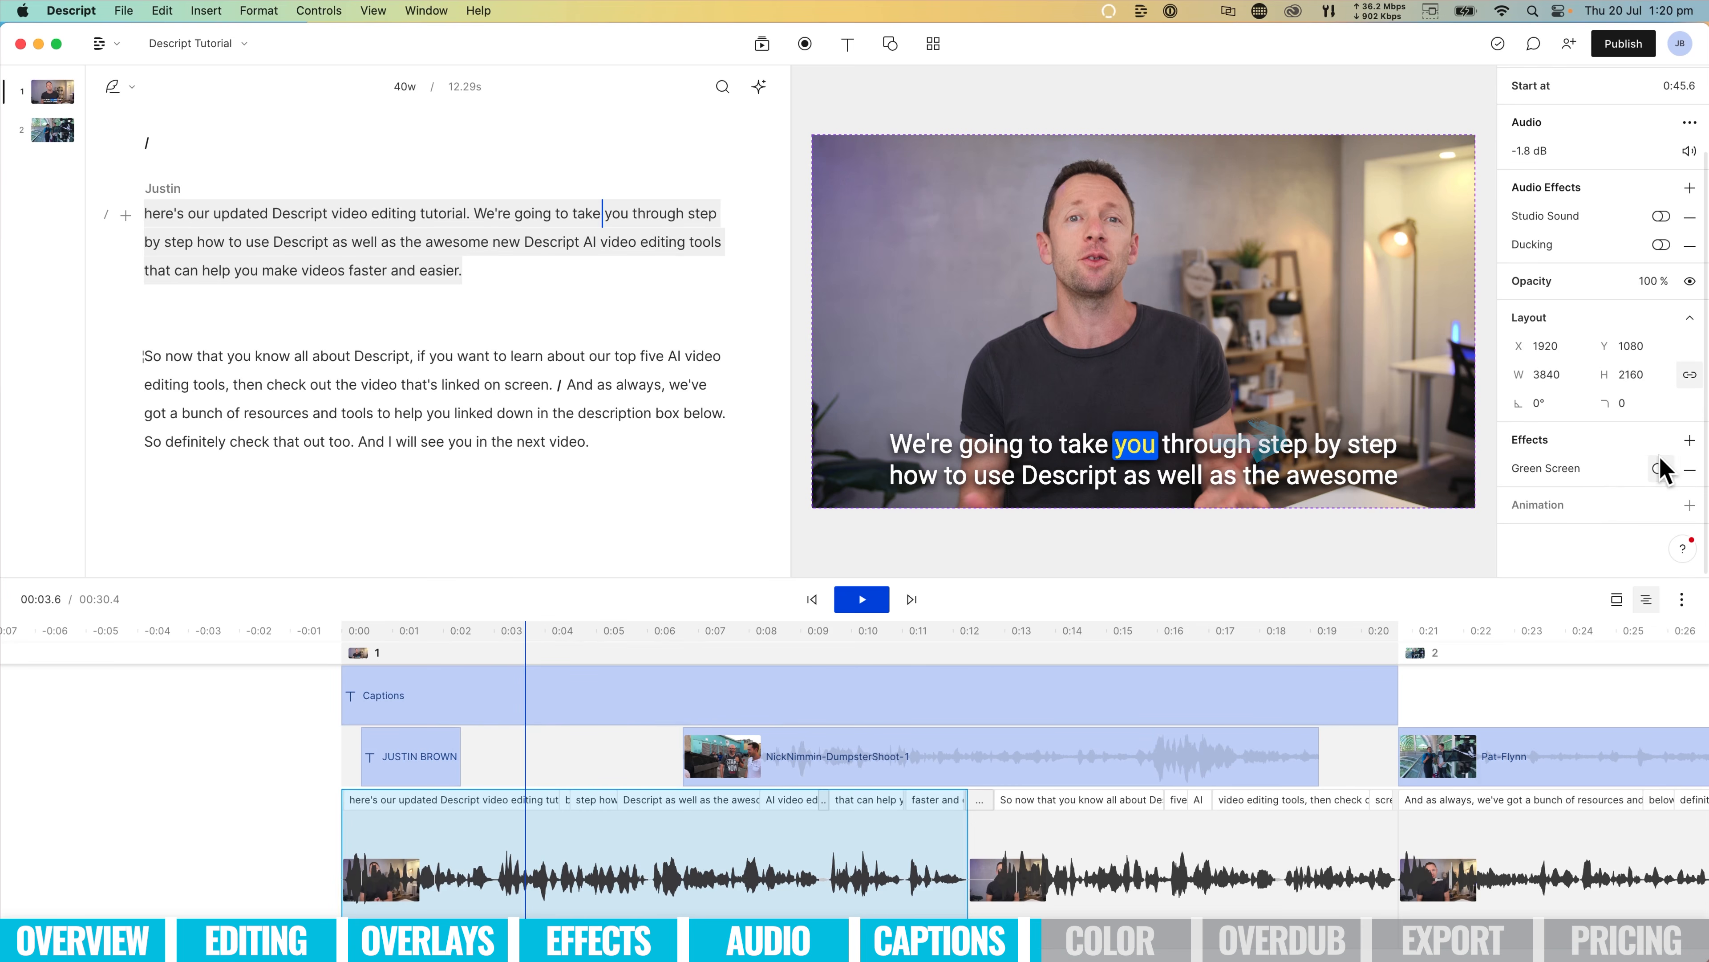
click(1689, 440)
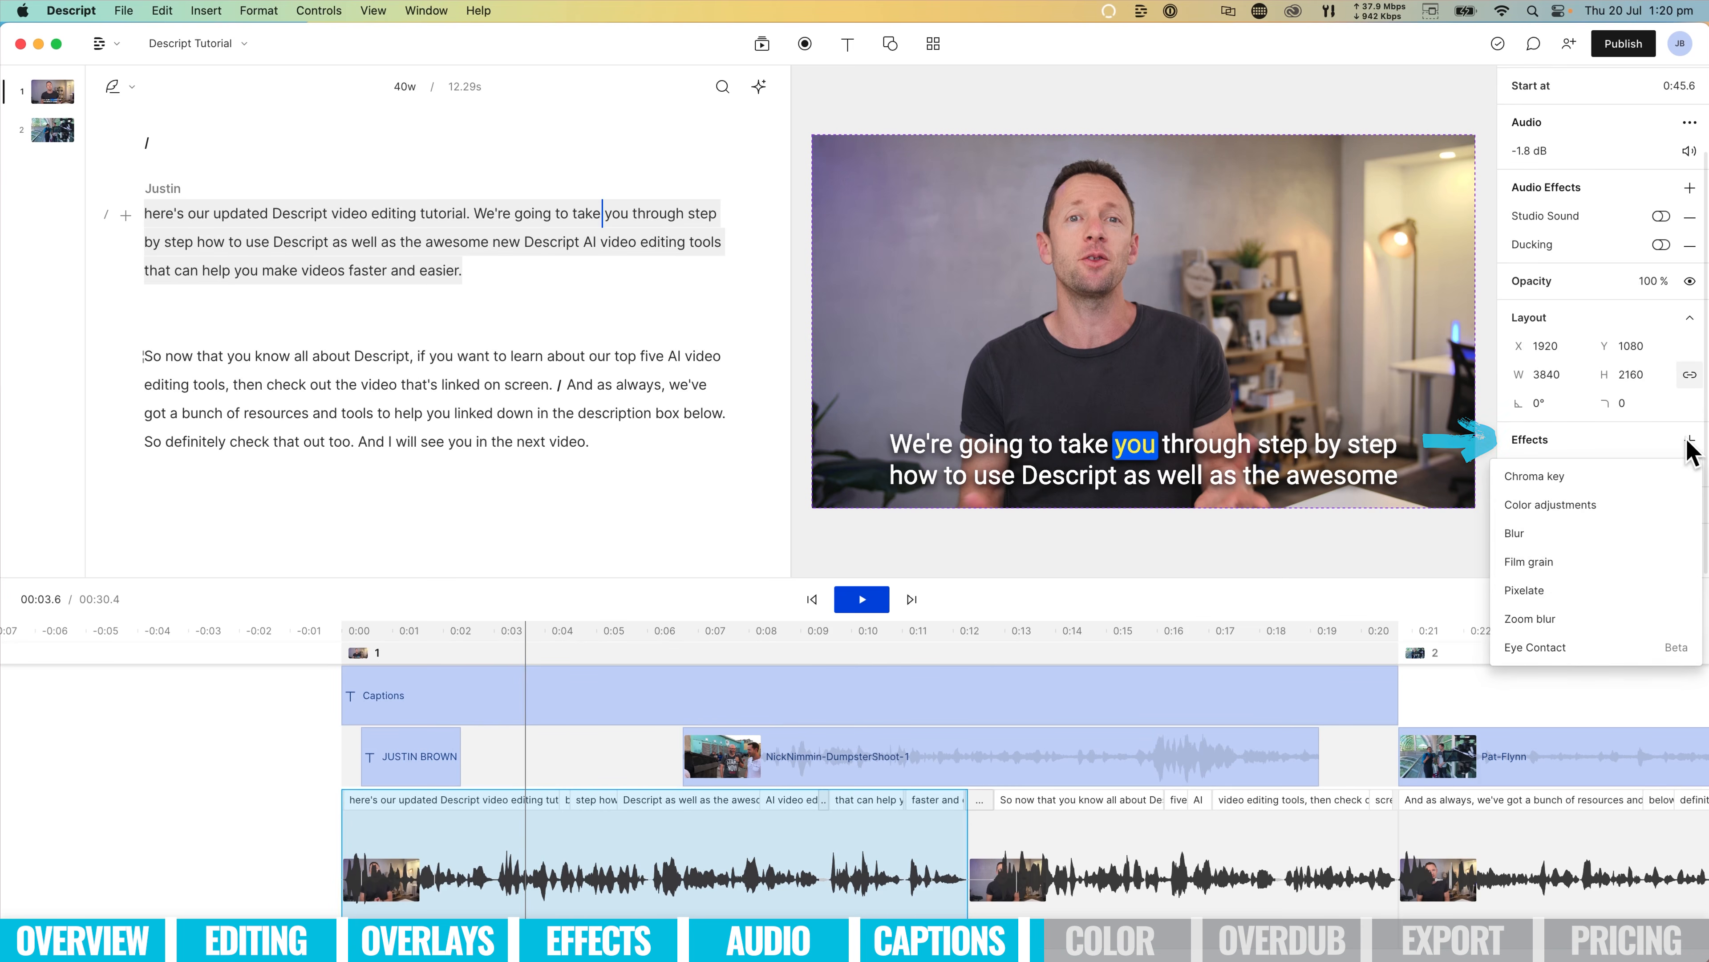
click(1581, 505)
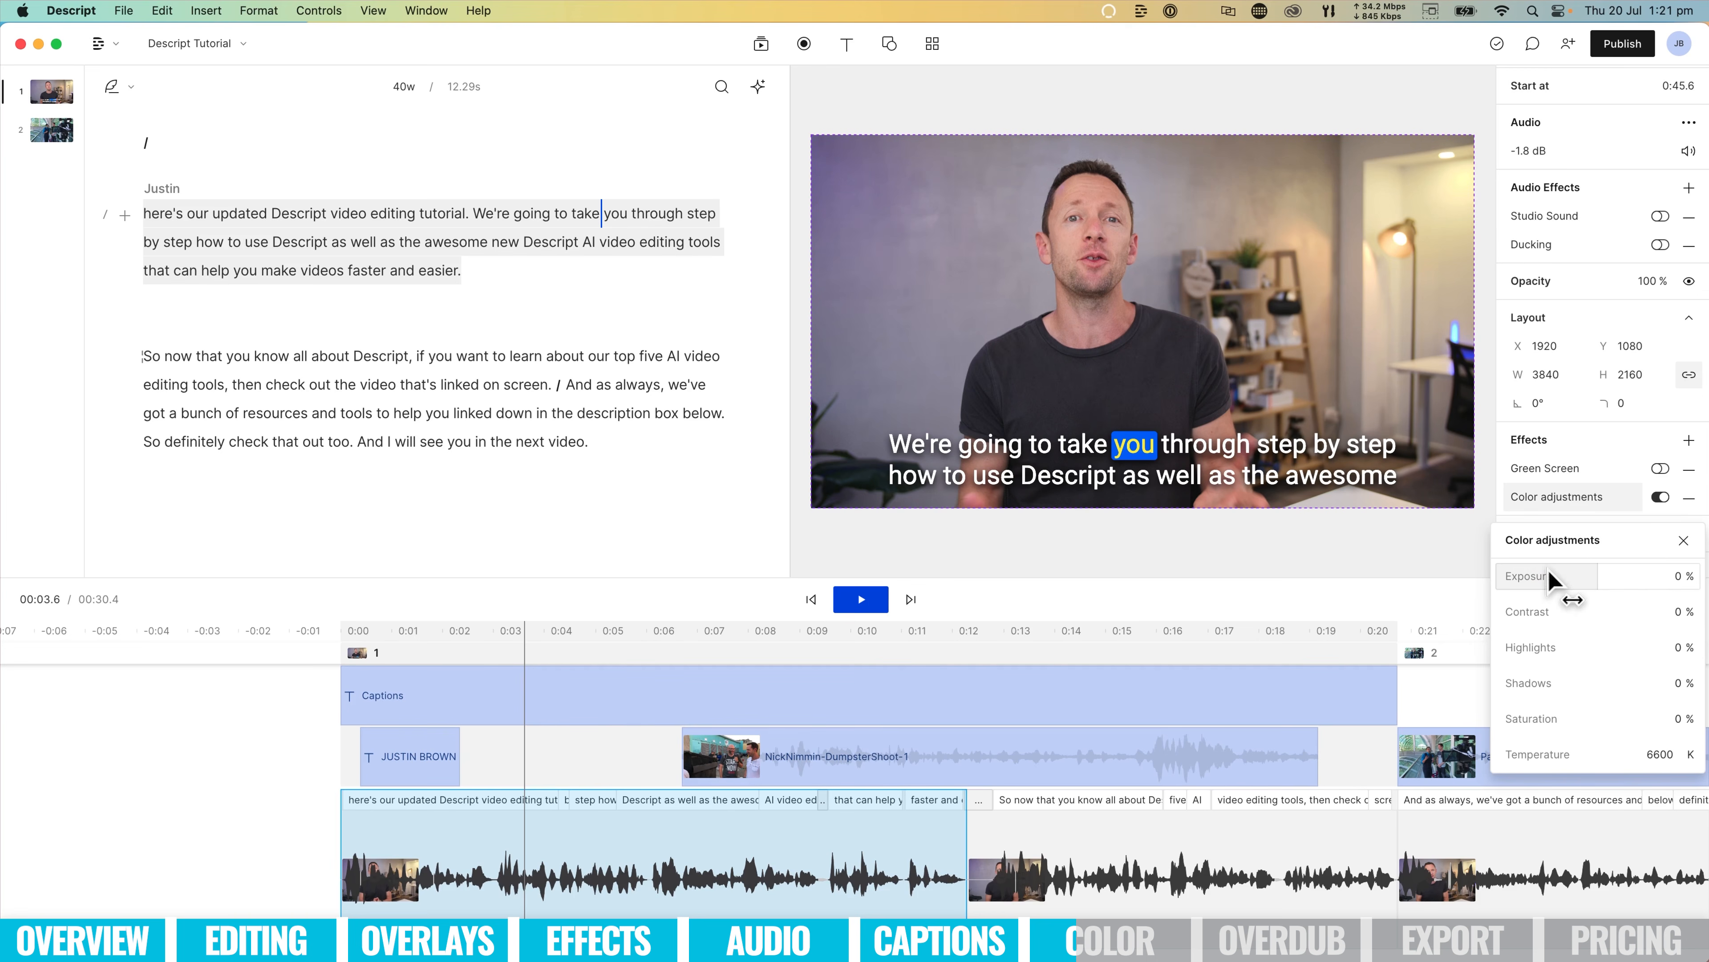
drag(1550, 573, 1556, 588)
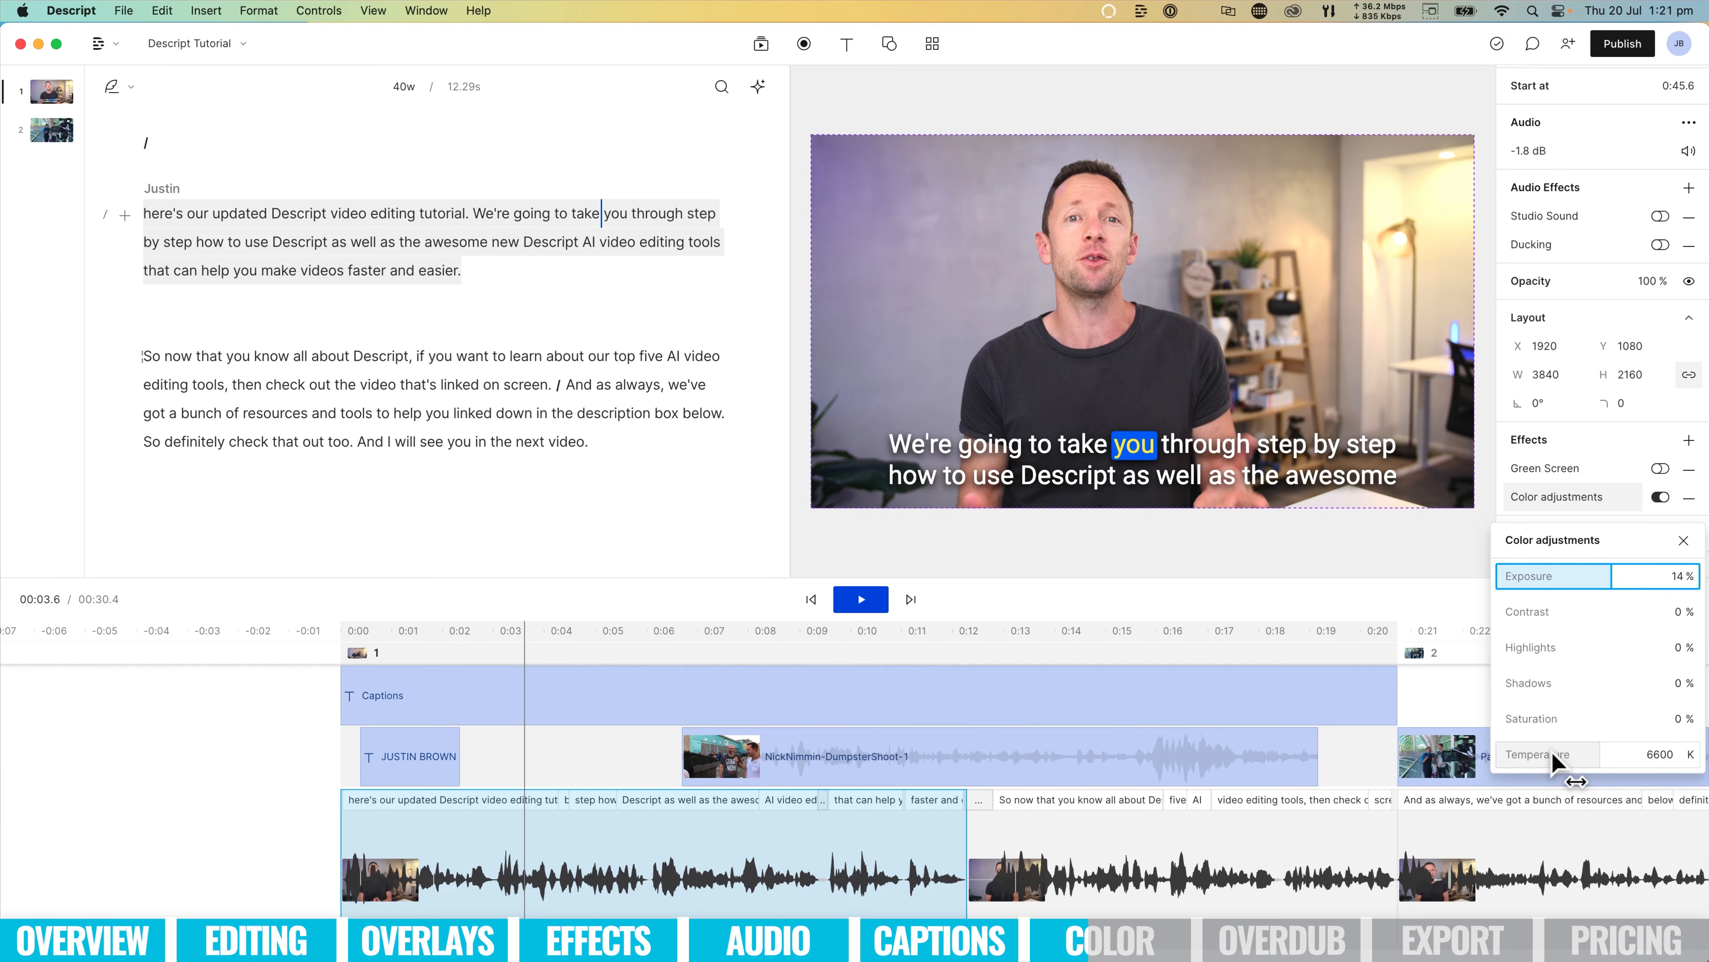
drag(1552, 753, 1557, 751)
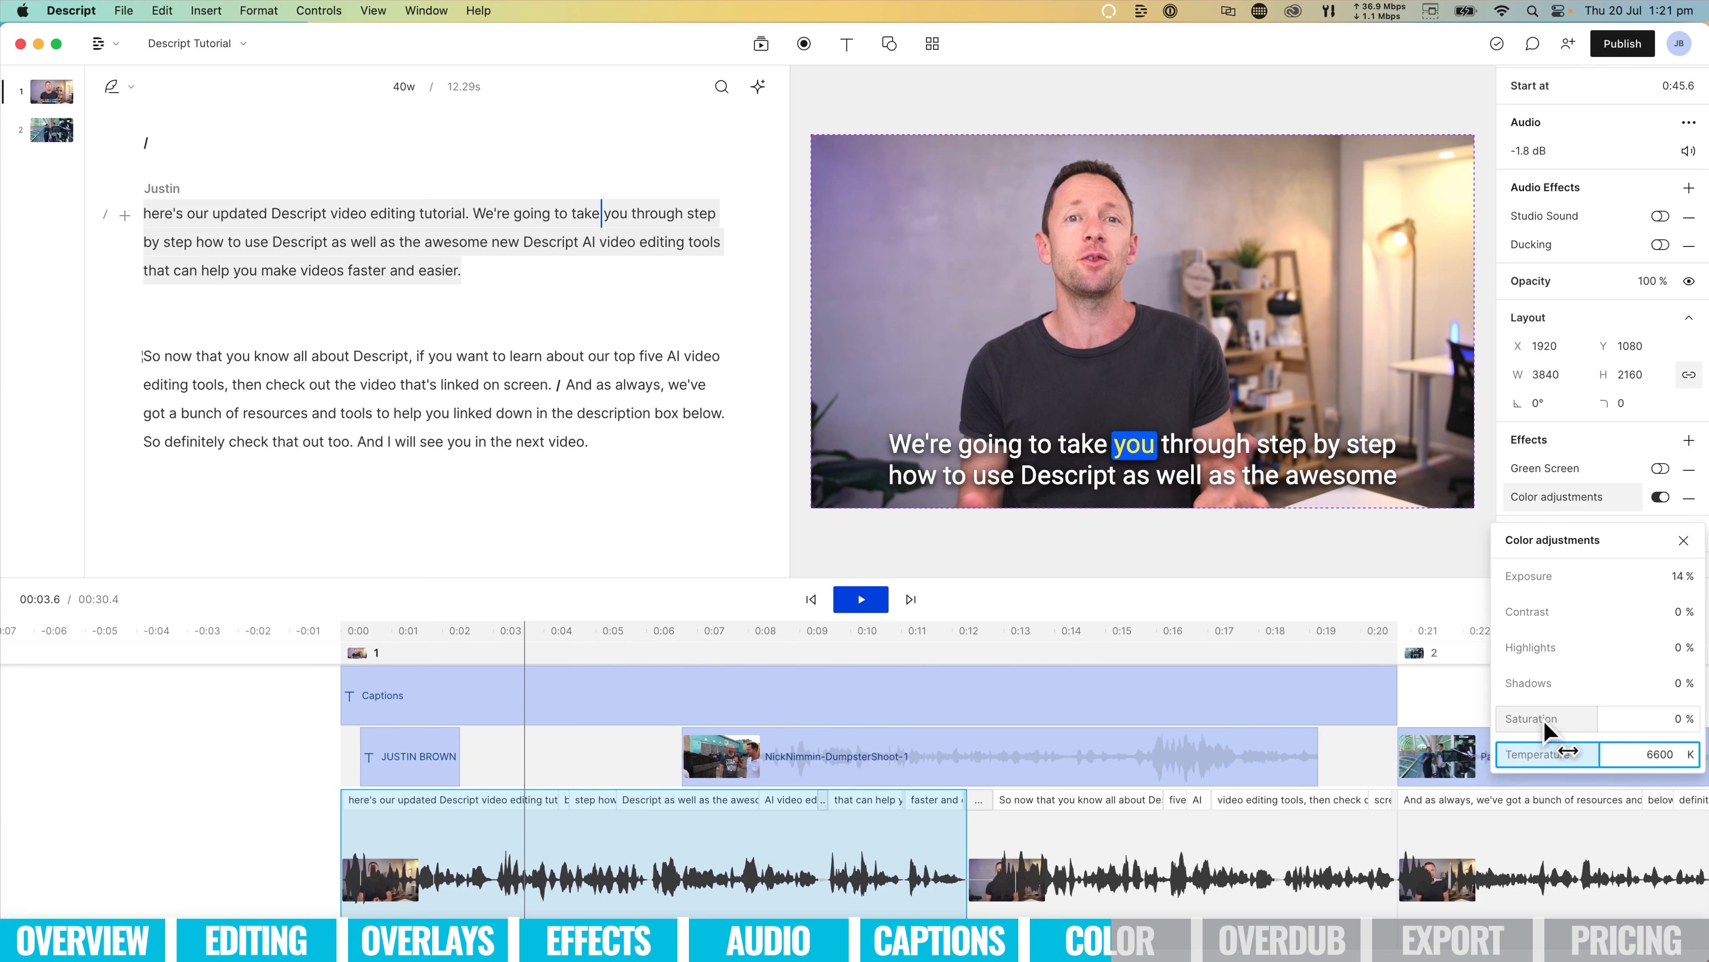
drag(1544, 722, 1548, 725)
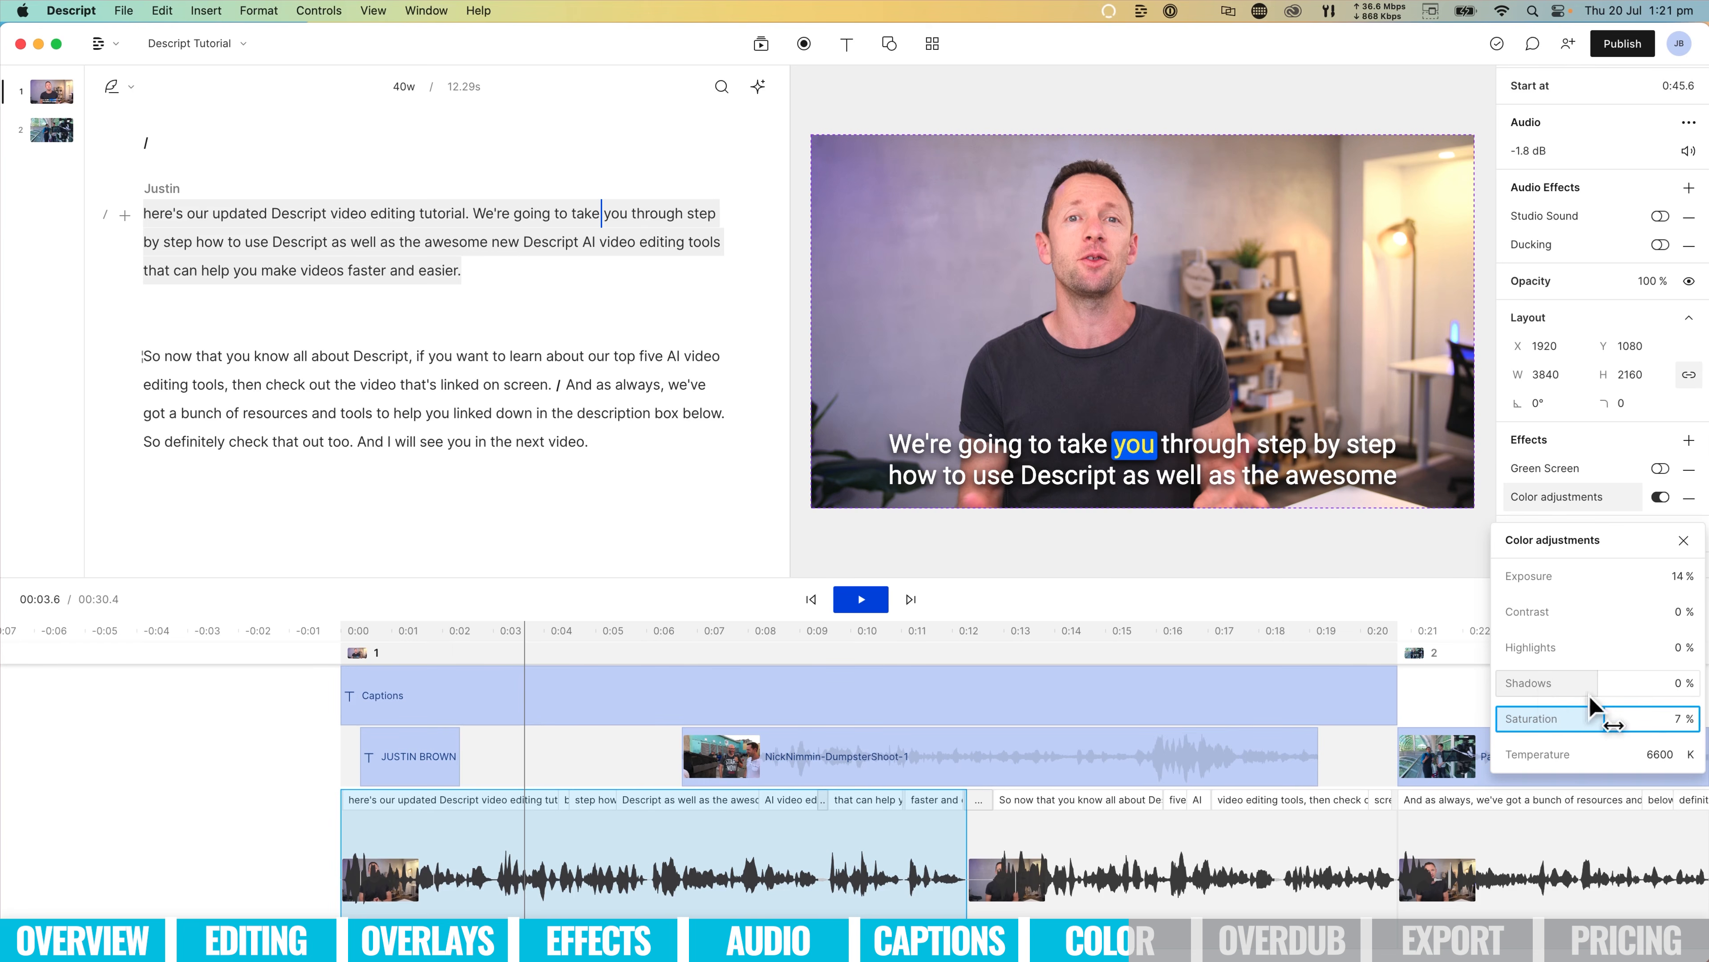
click(1684, 540)
Toggle the first script clip's colour adjustments off and on to compare the original and graded picture.
click(1661, 497)
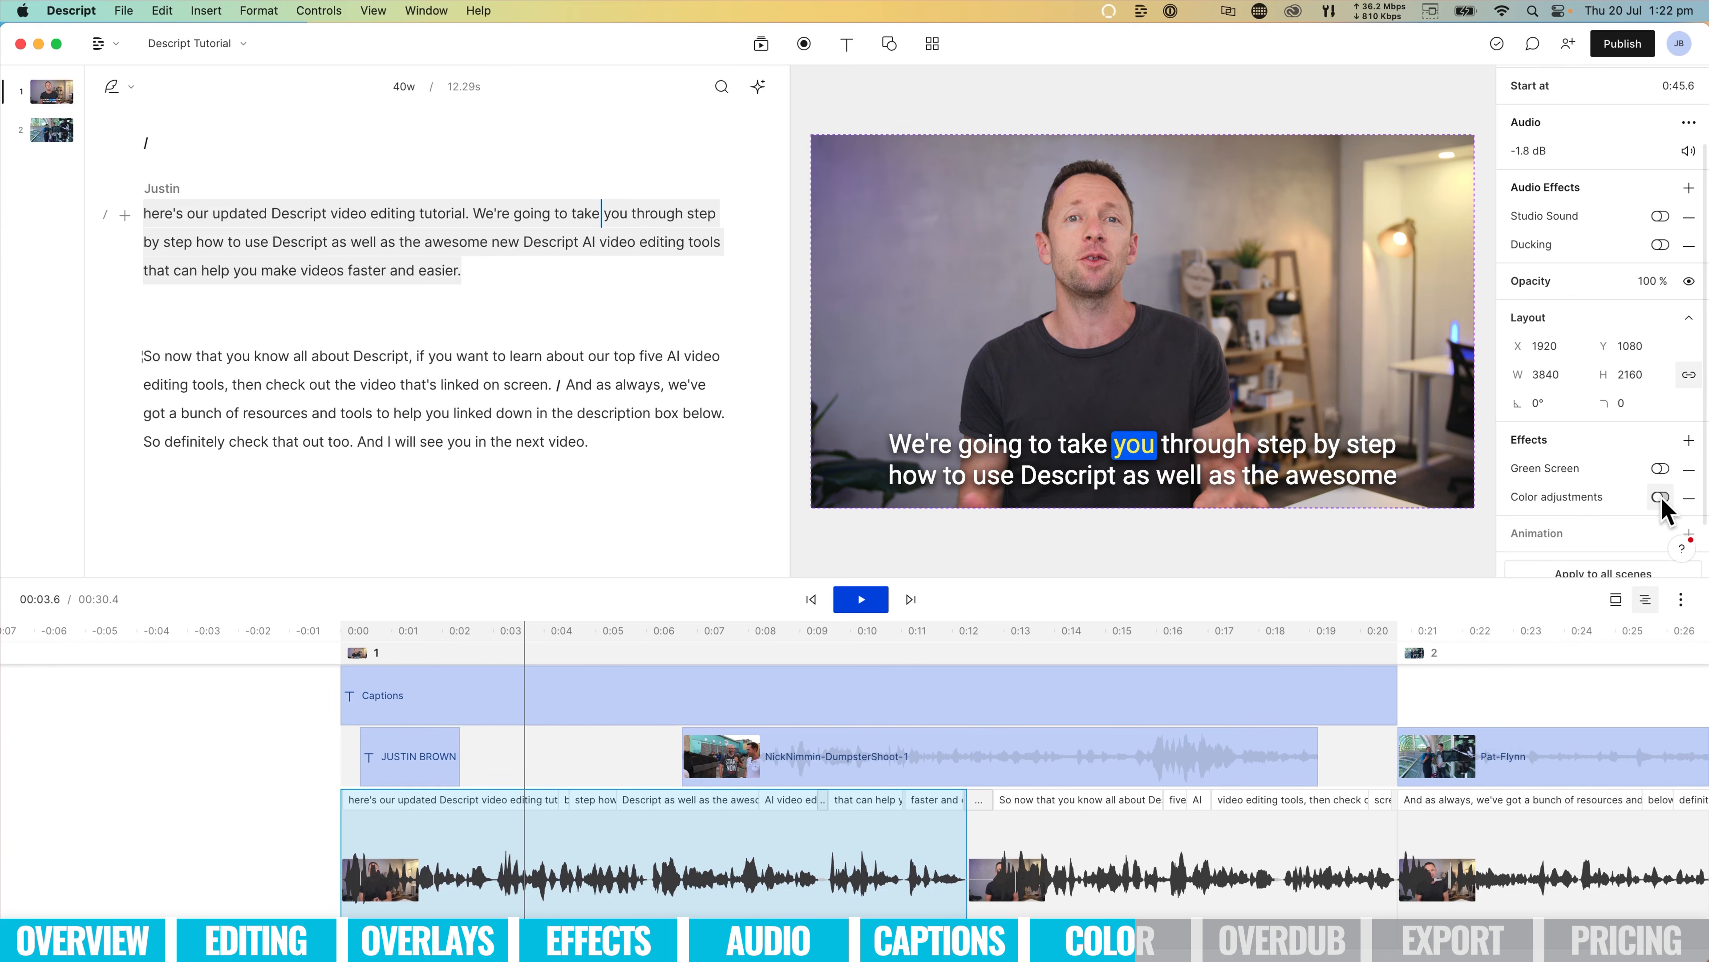
click(1660, 496)
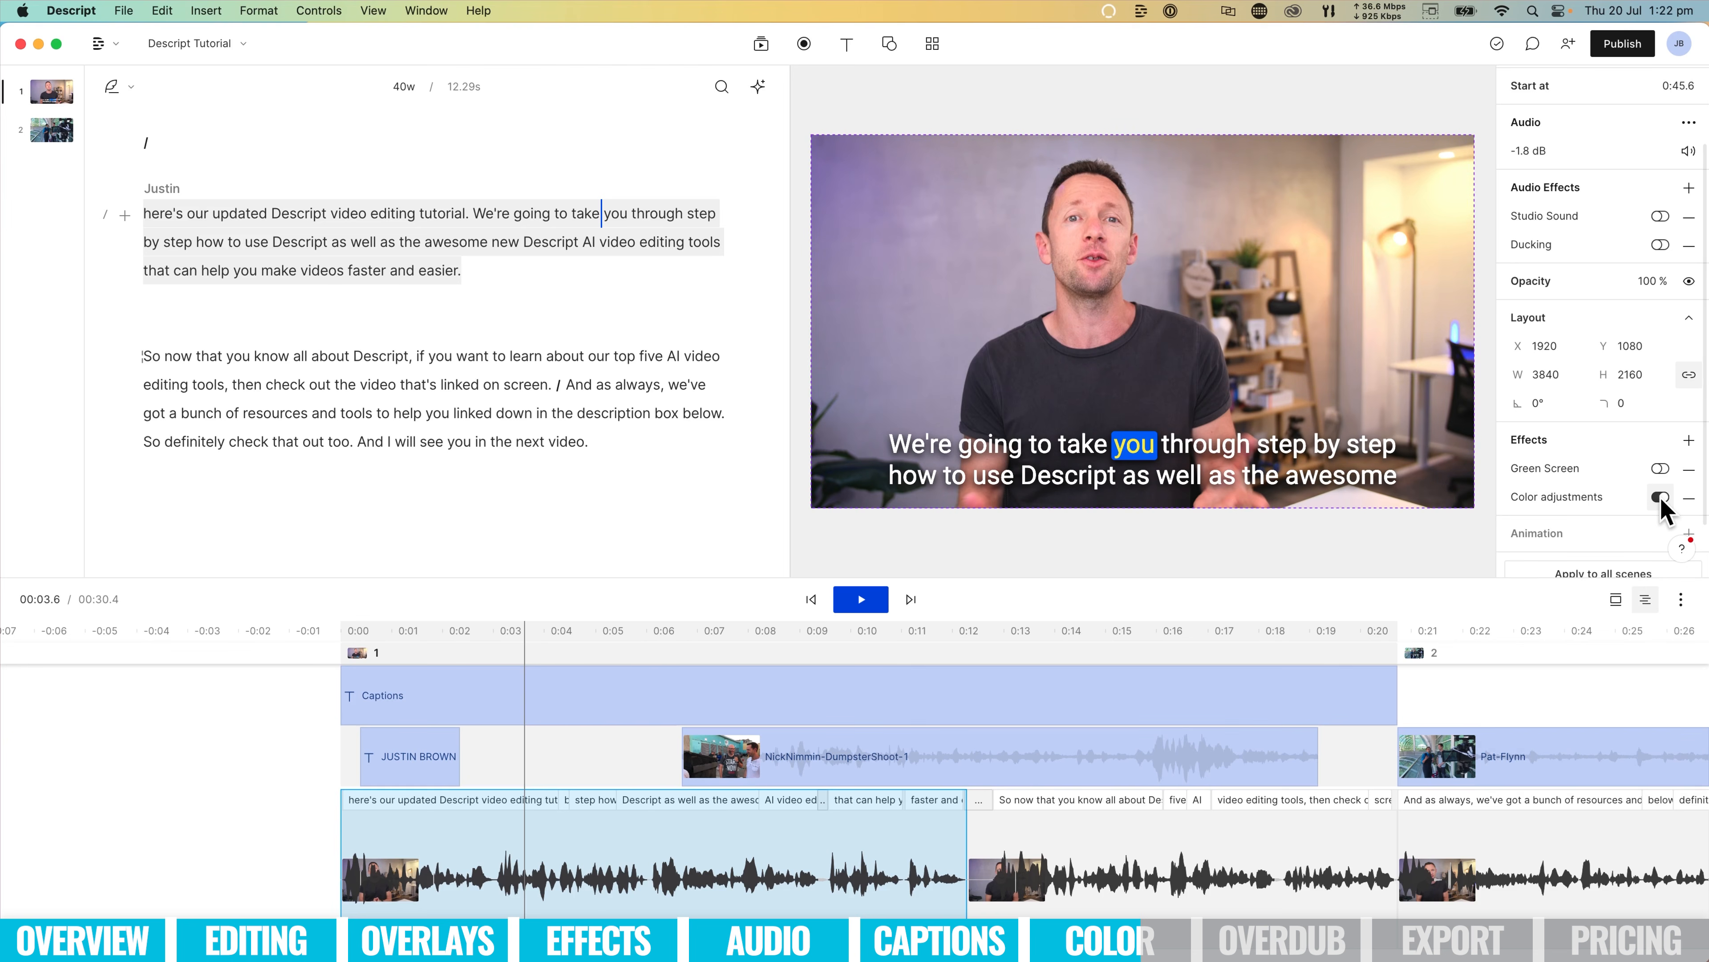
click(1660, 497)
click(1660, 497)
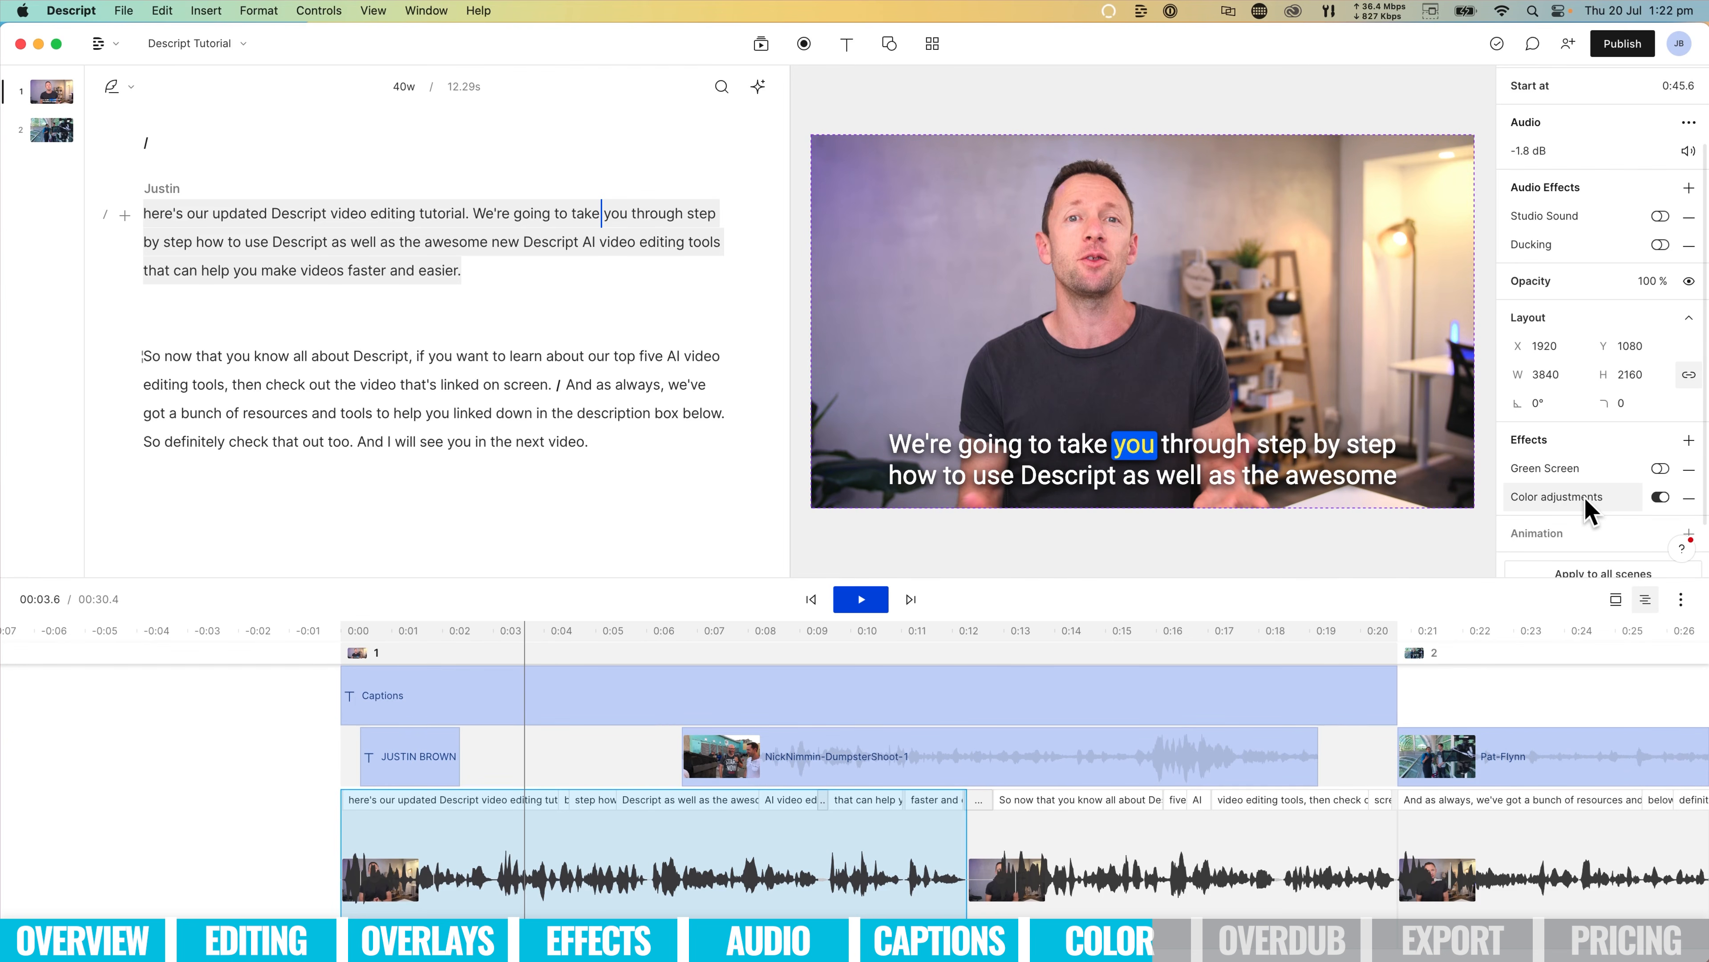
Apply the first script clip's colour adjustments to all scenes and select the second script clip to check its effects.
scroll(1585, 498, down, 2)
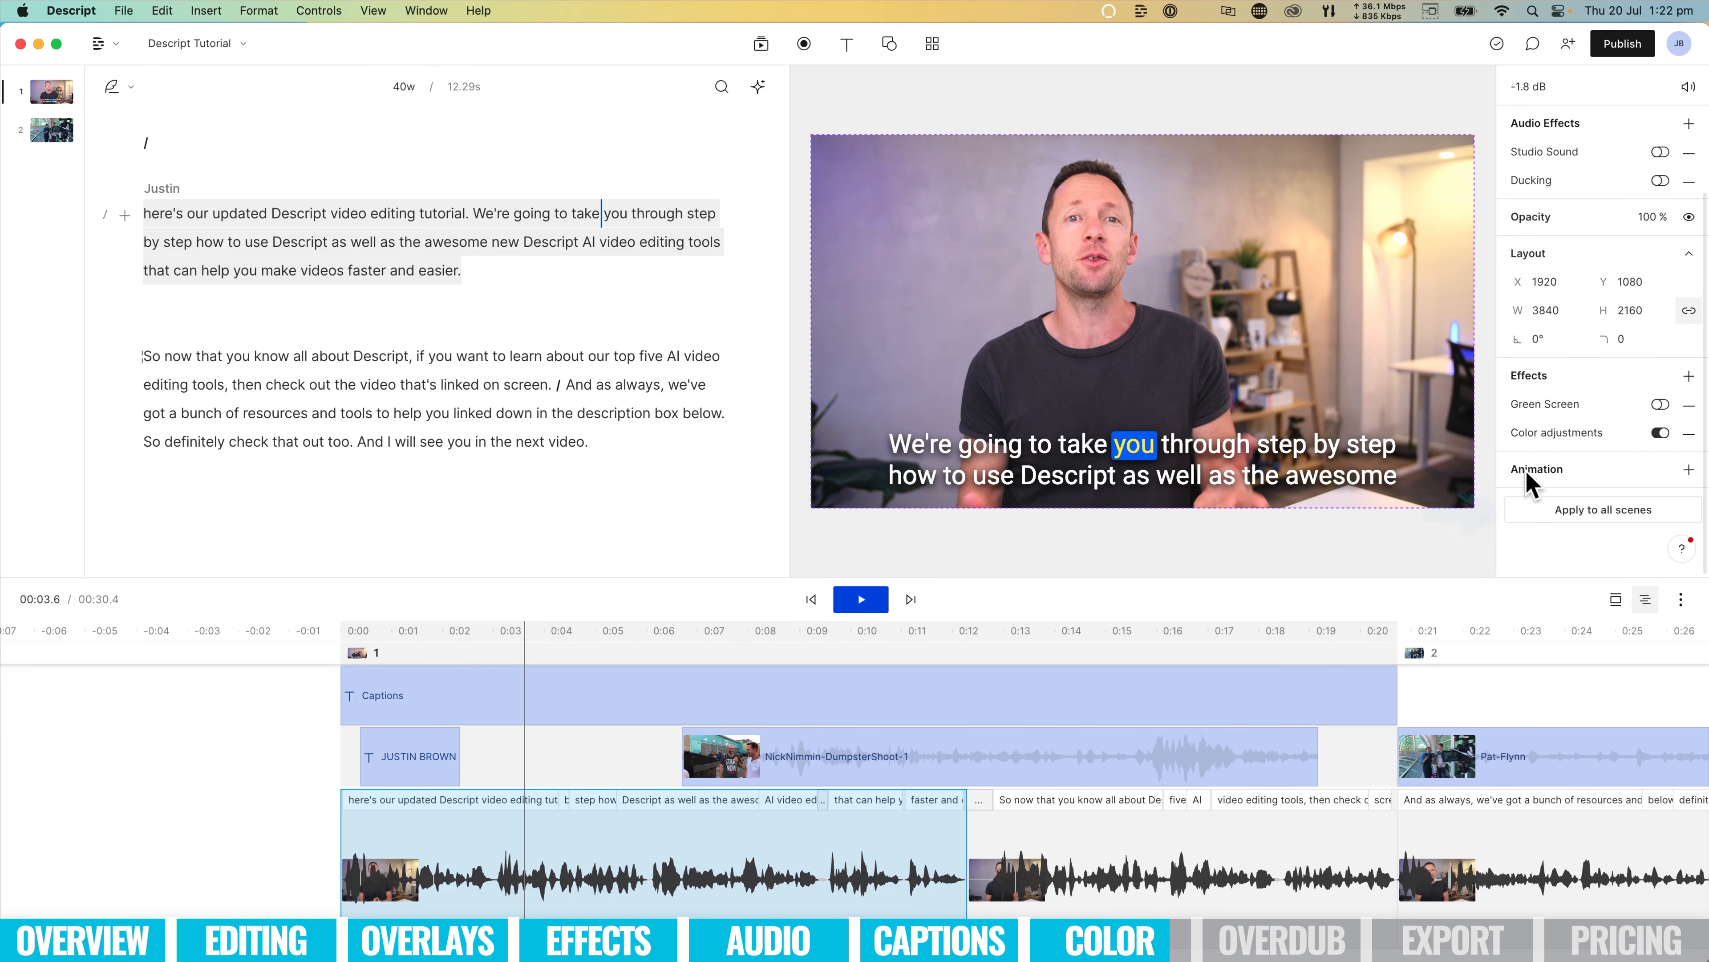
click(1605, 510)
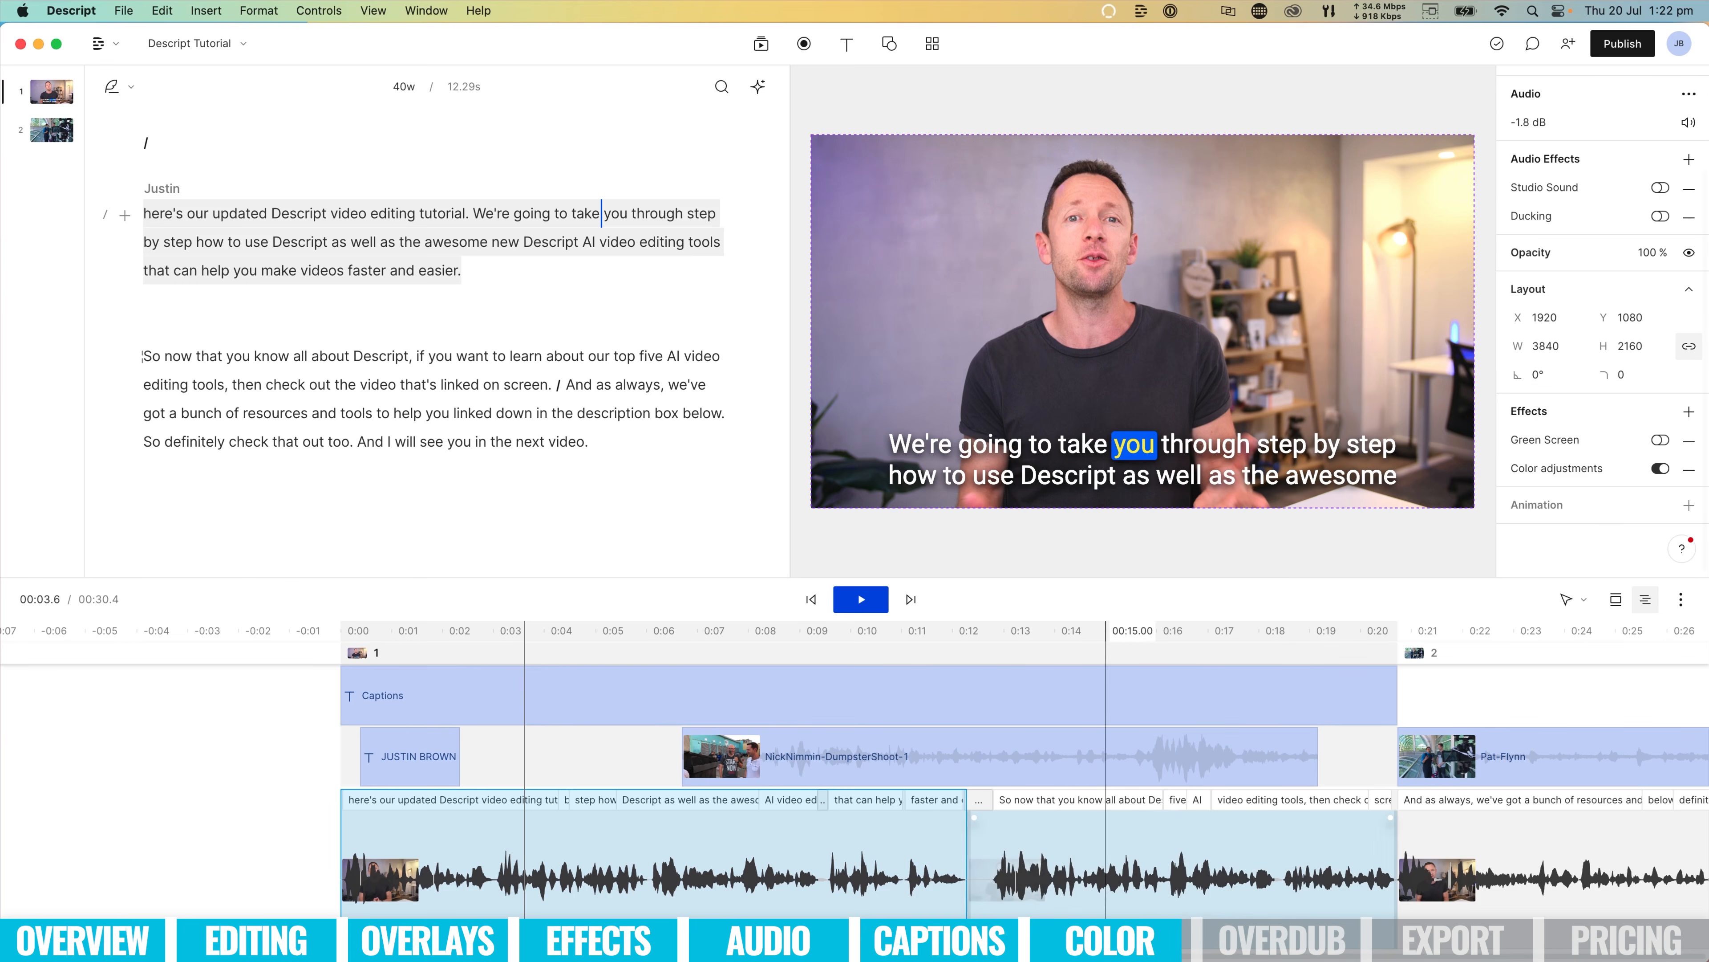
click(1043, 888)
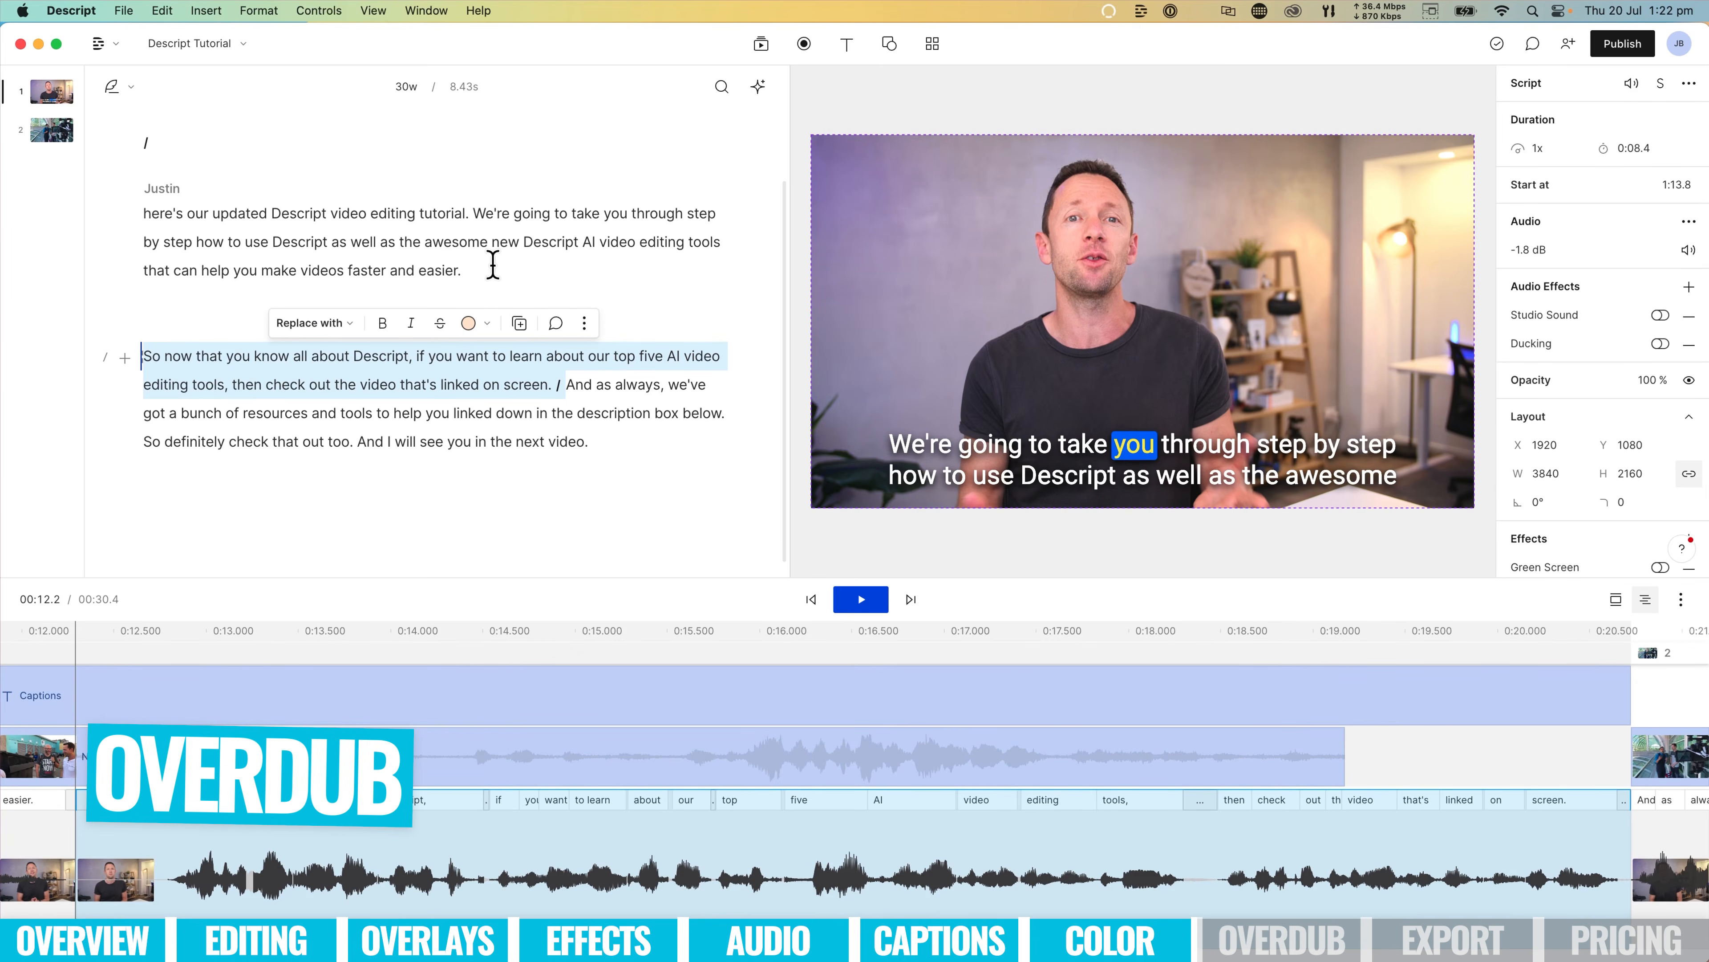
click(493, 264)
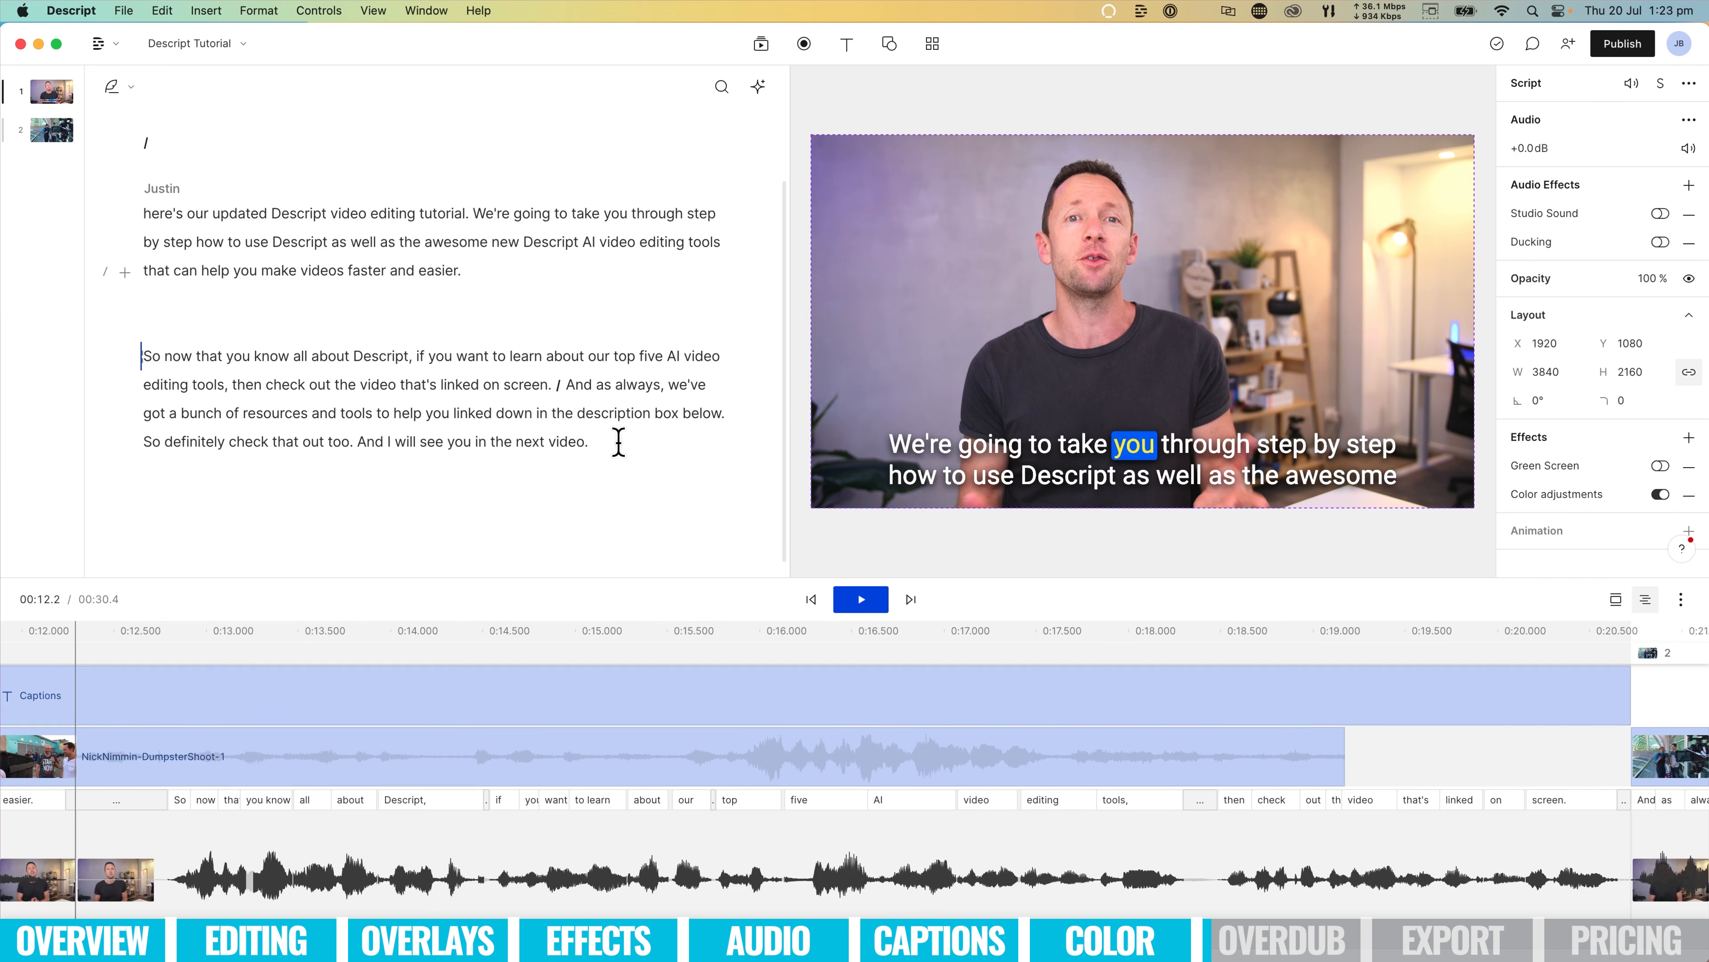
Switch to the Overdub editing tool and select the words "faster and easier." in the first paragraph of the transcript.
click(1095, 305)
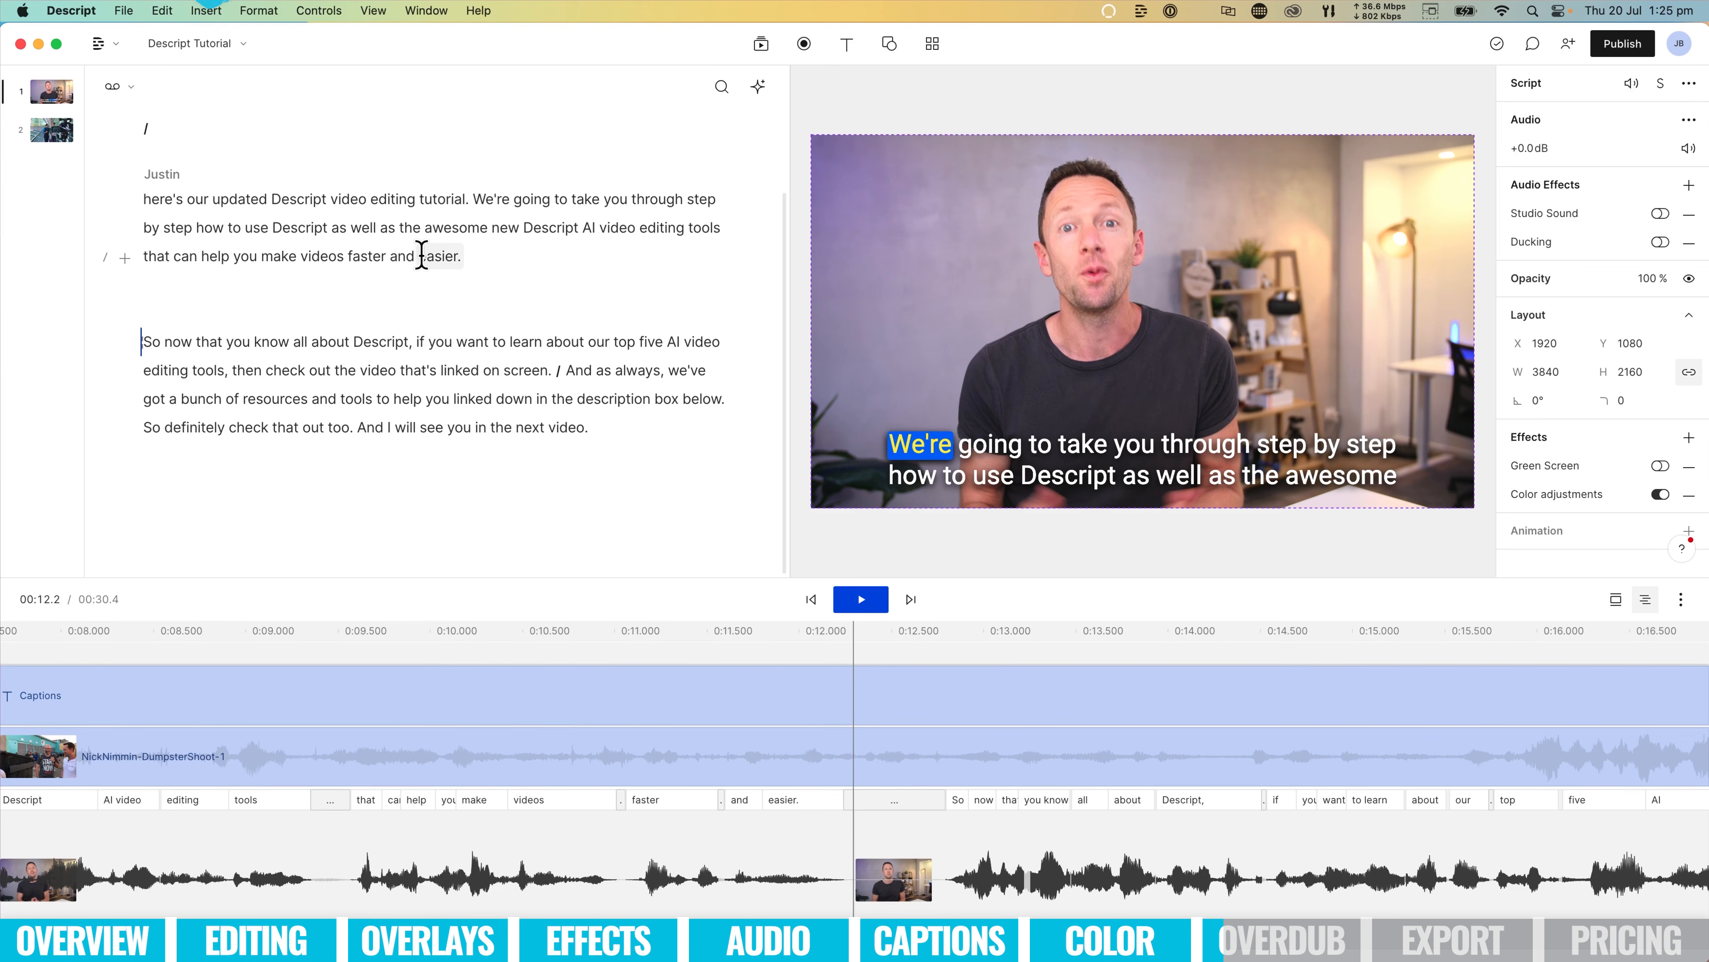
click(130, 87)
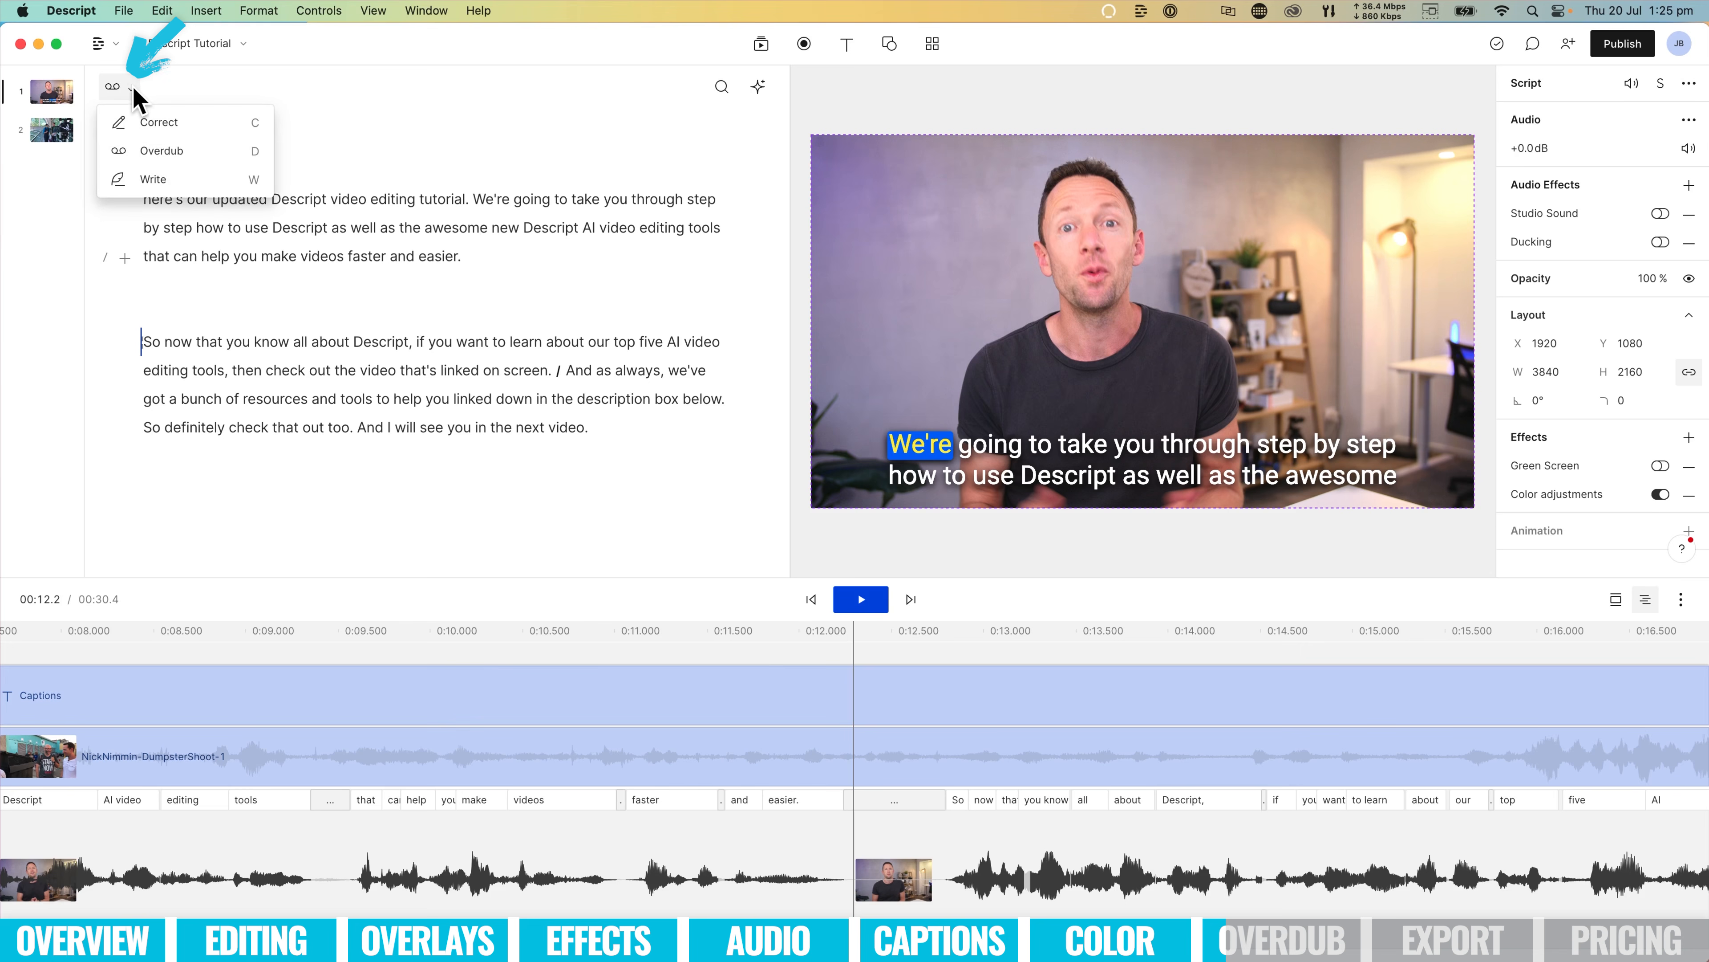
click(169, 152)
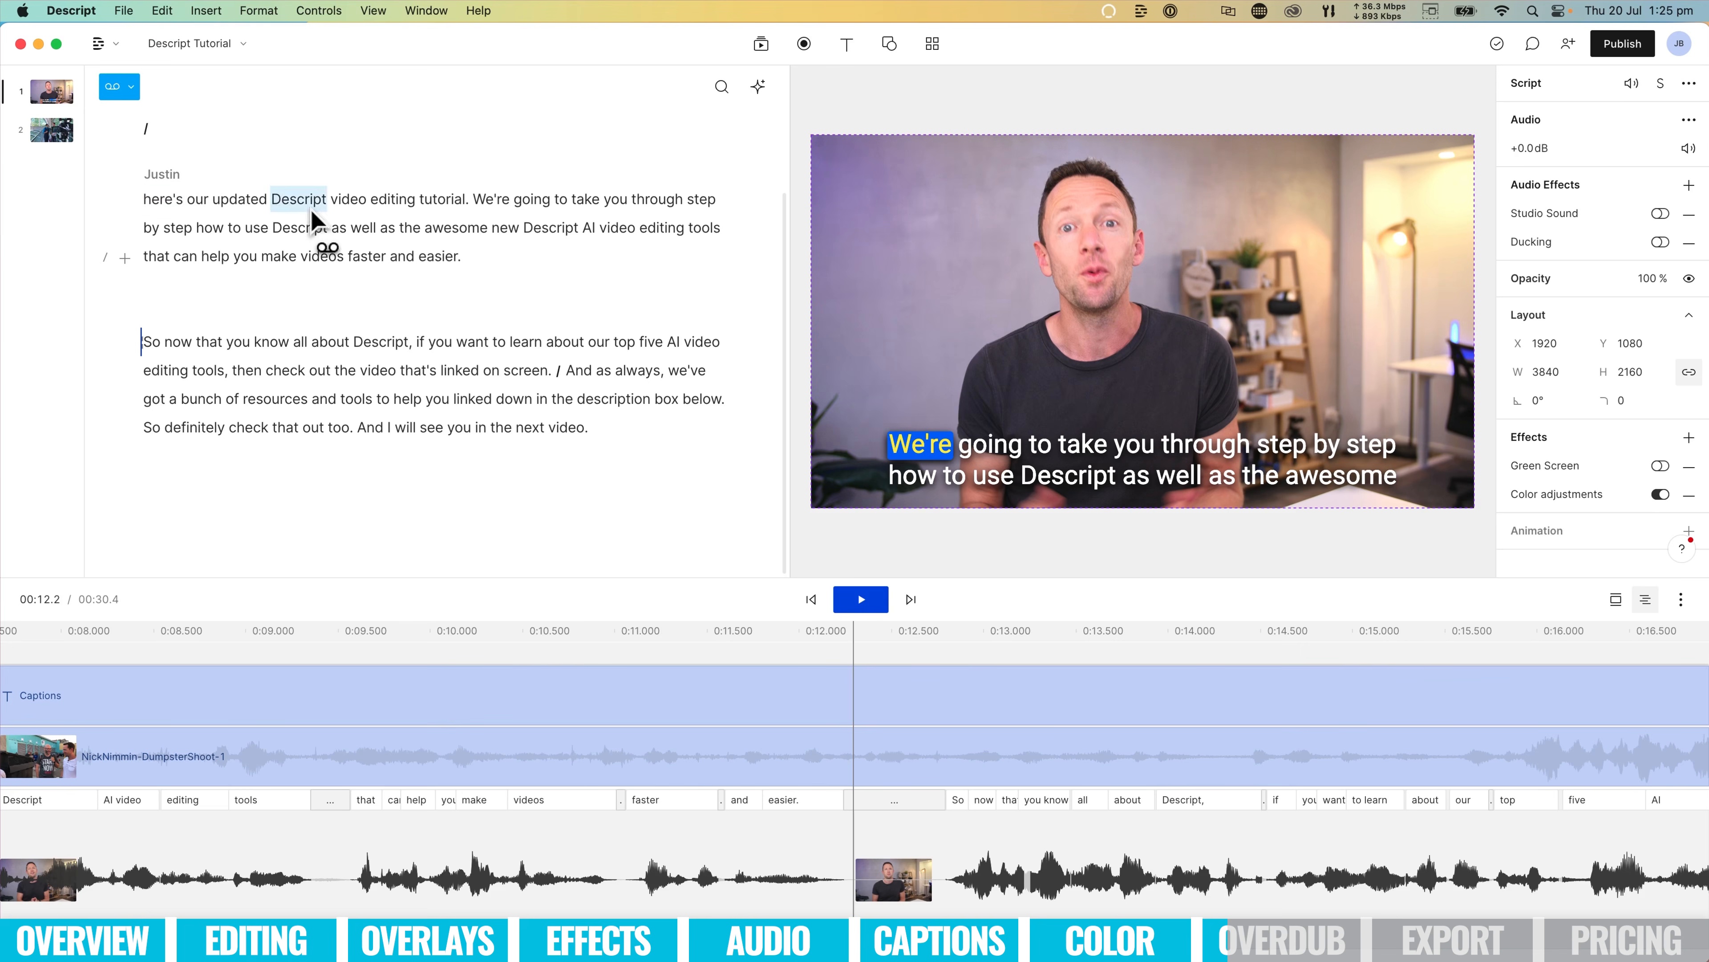
drag(367, 258, 459, 257)
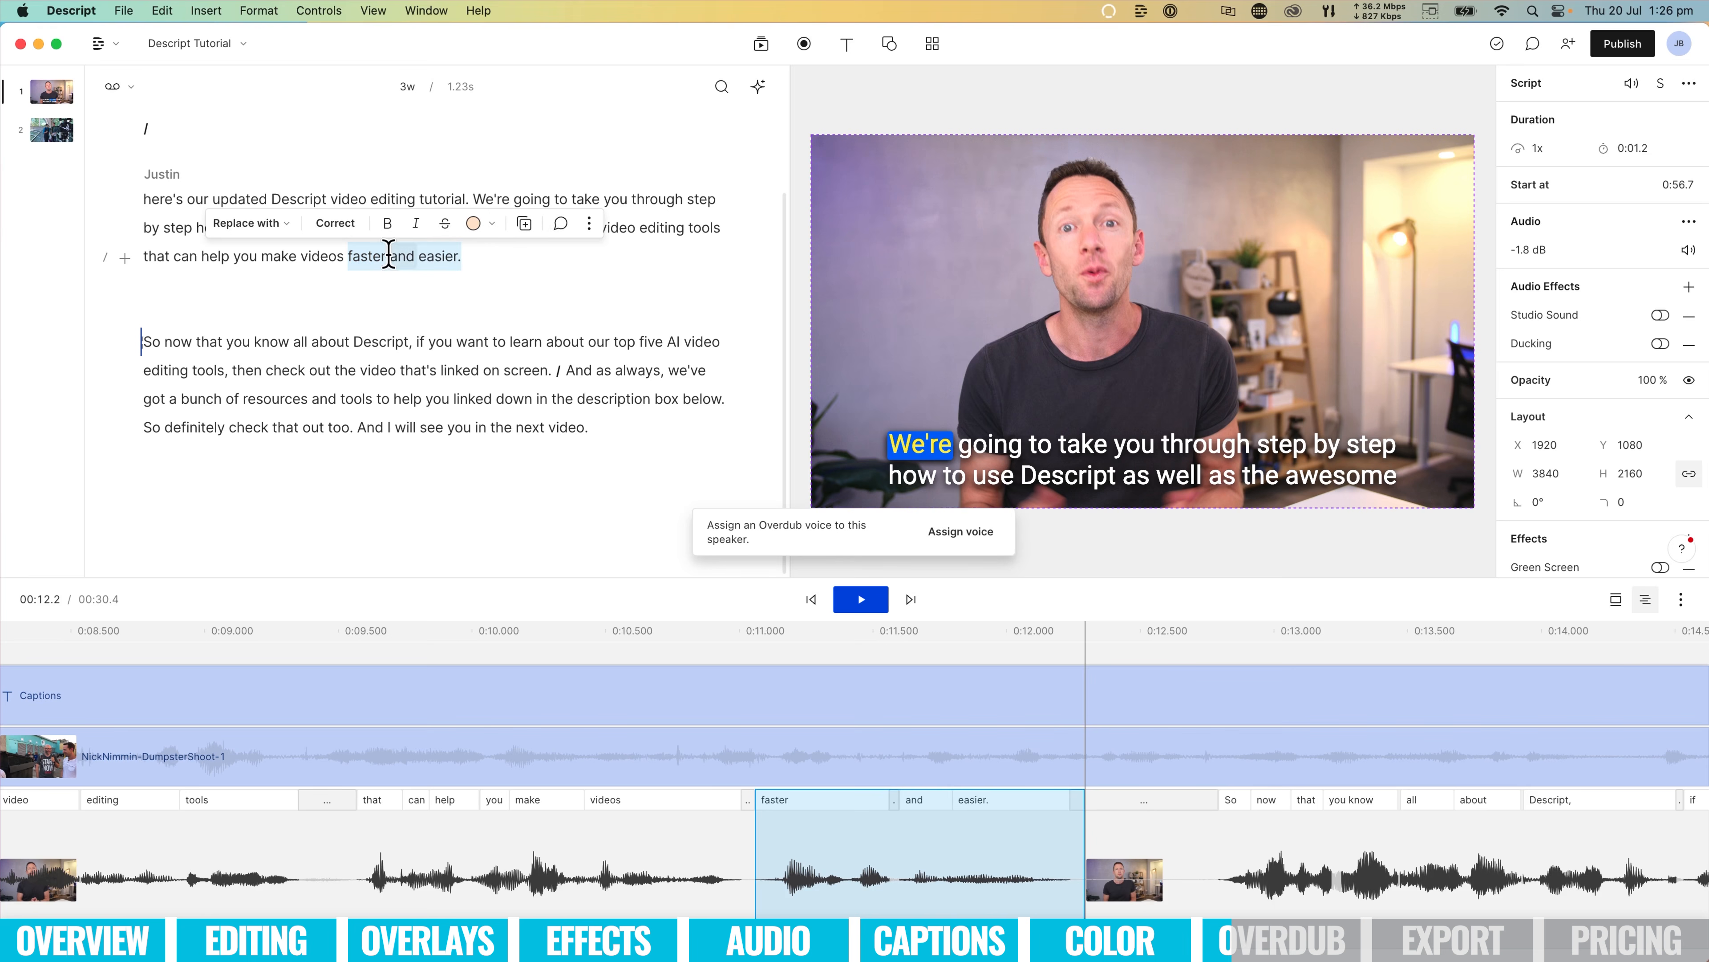
Open the speaker's Overdub voice assignment and preview several stock voices, including Don and Emily, without assigning one.
click(959, 532)
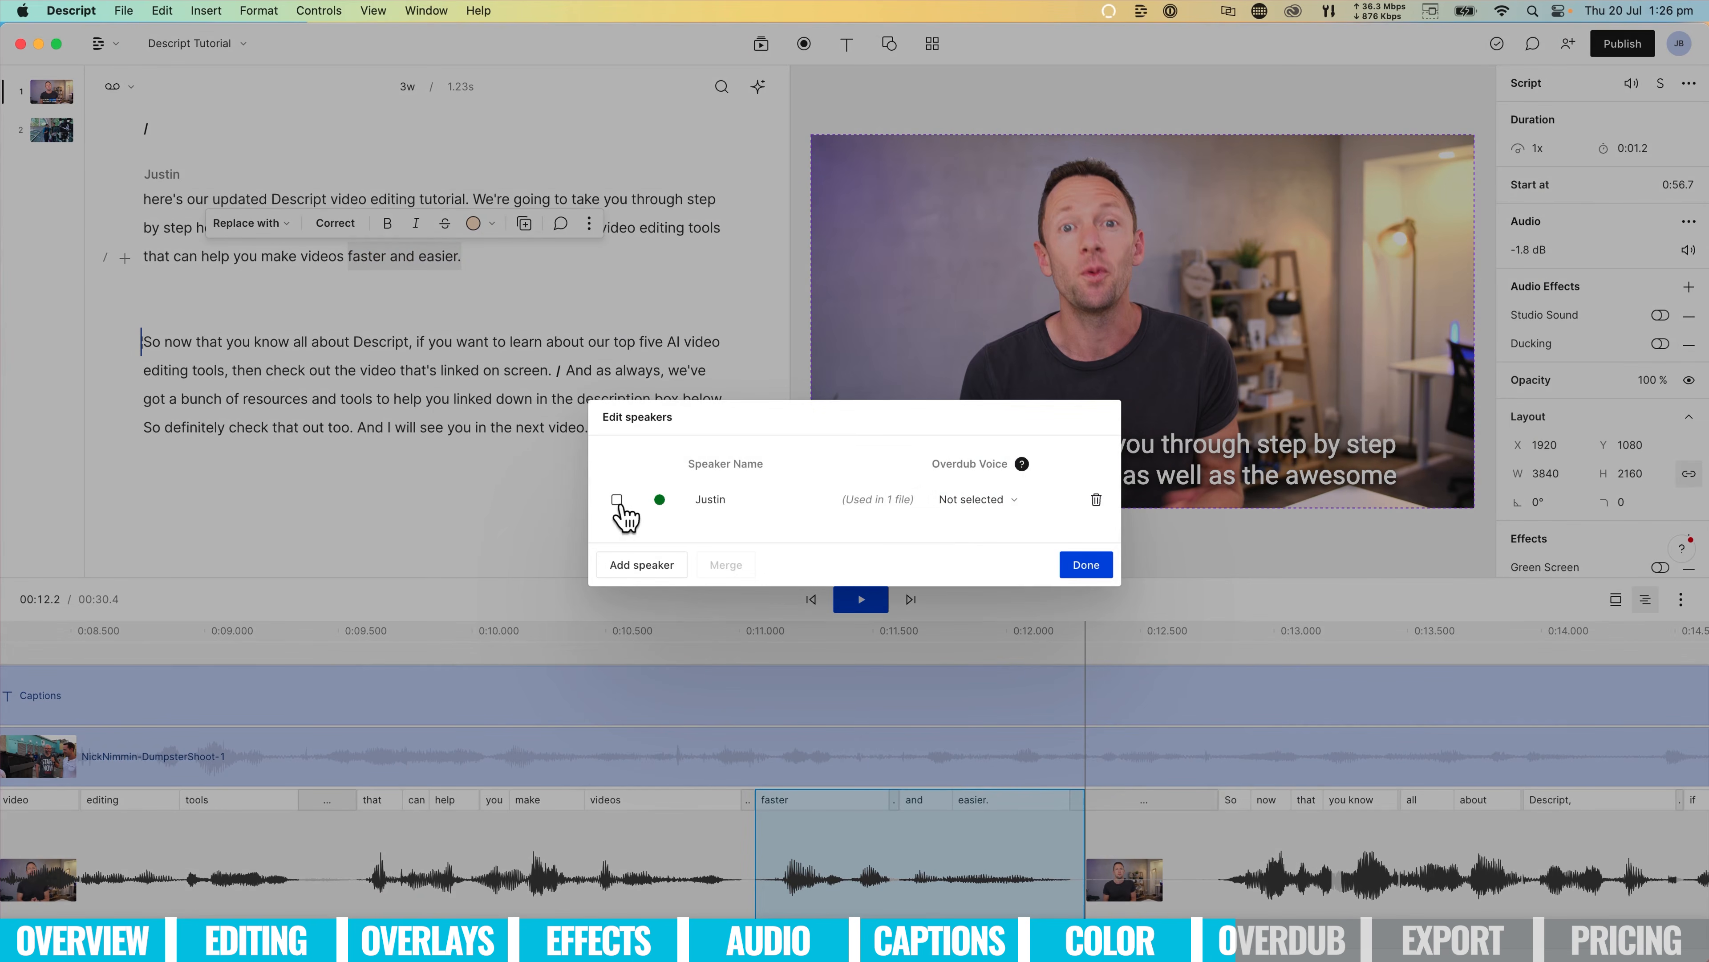
click(717, 500)
click(980, 499)
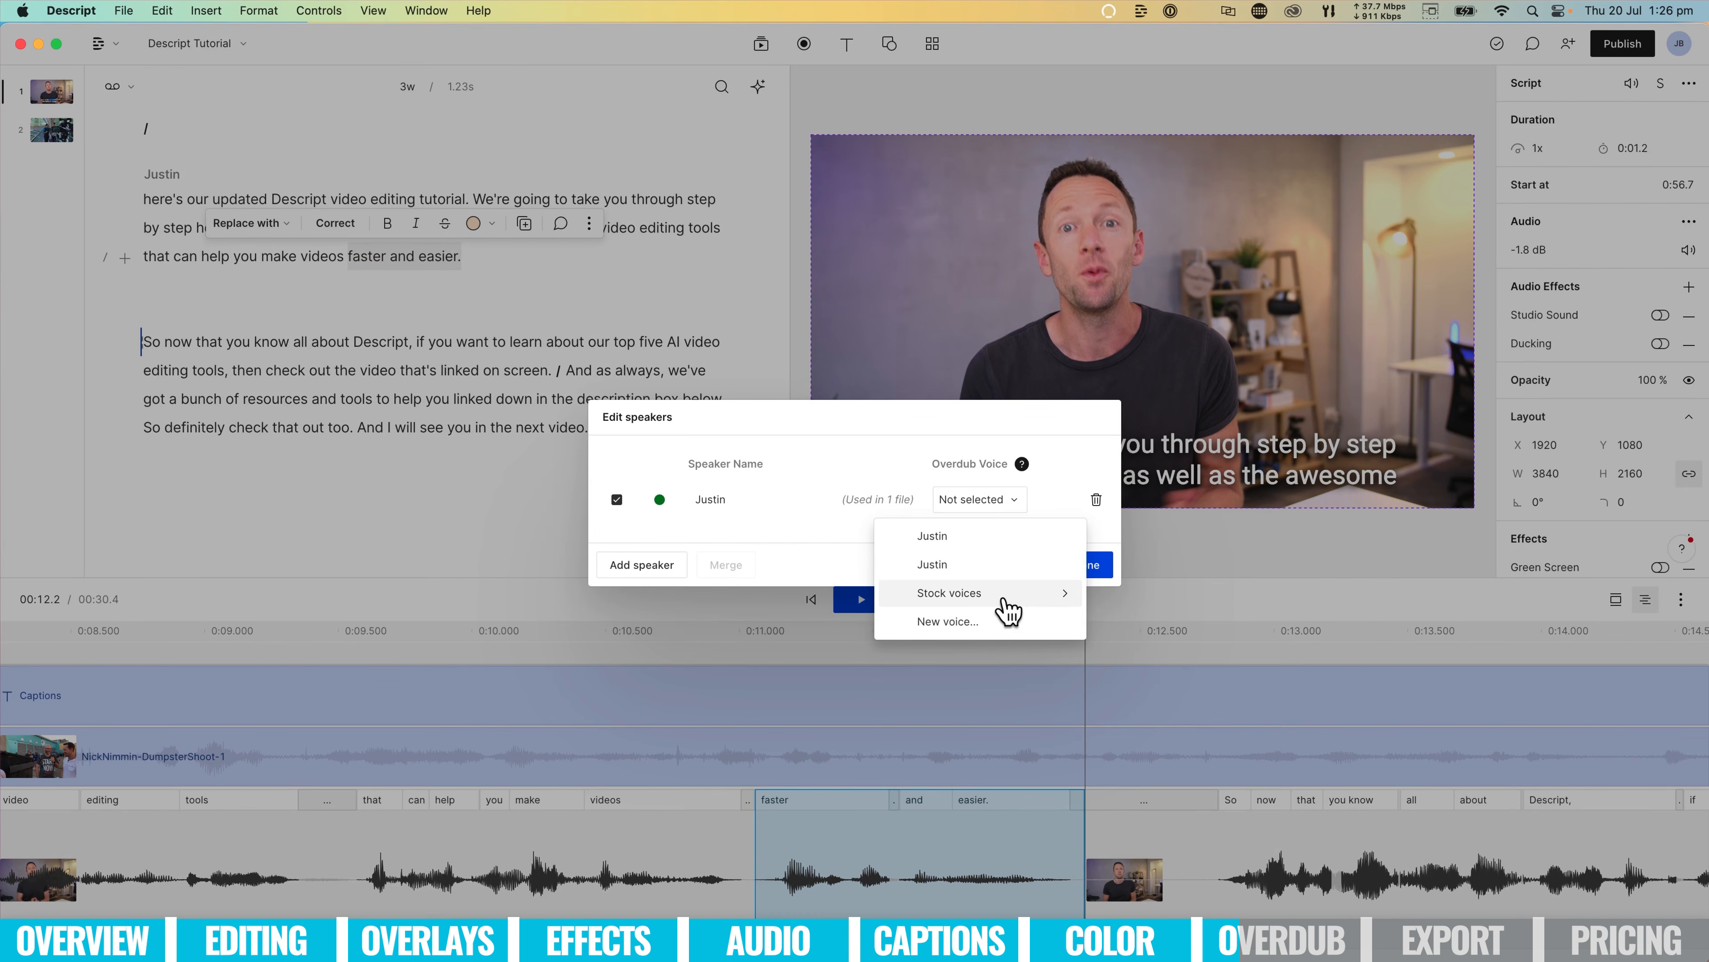
mouse_move(1009, 602)
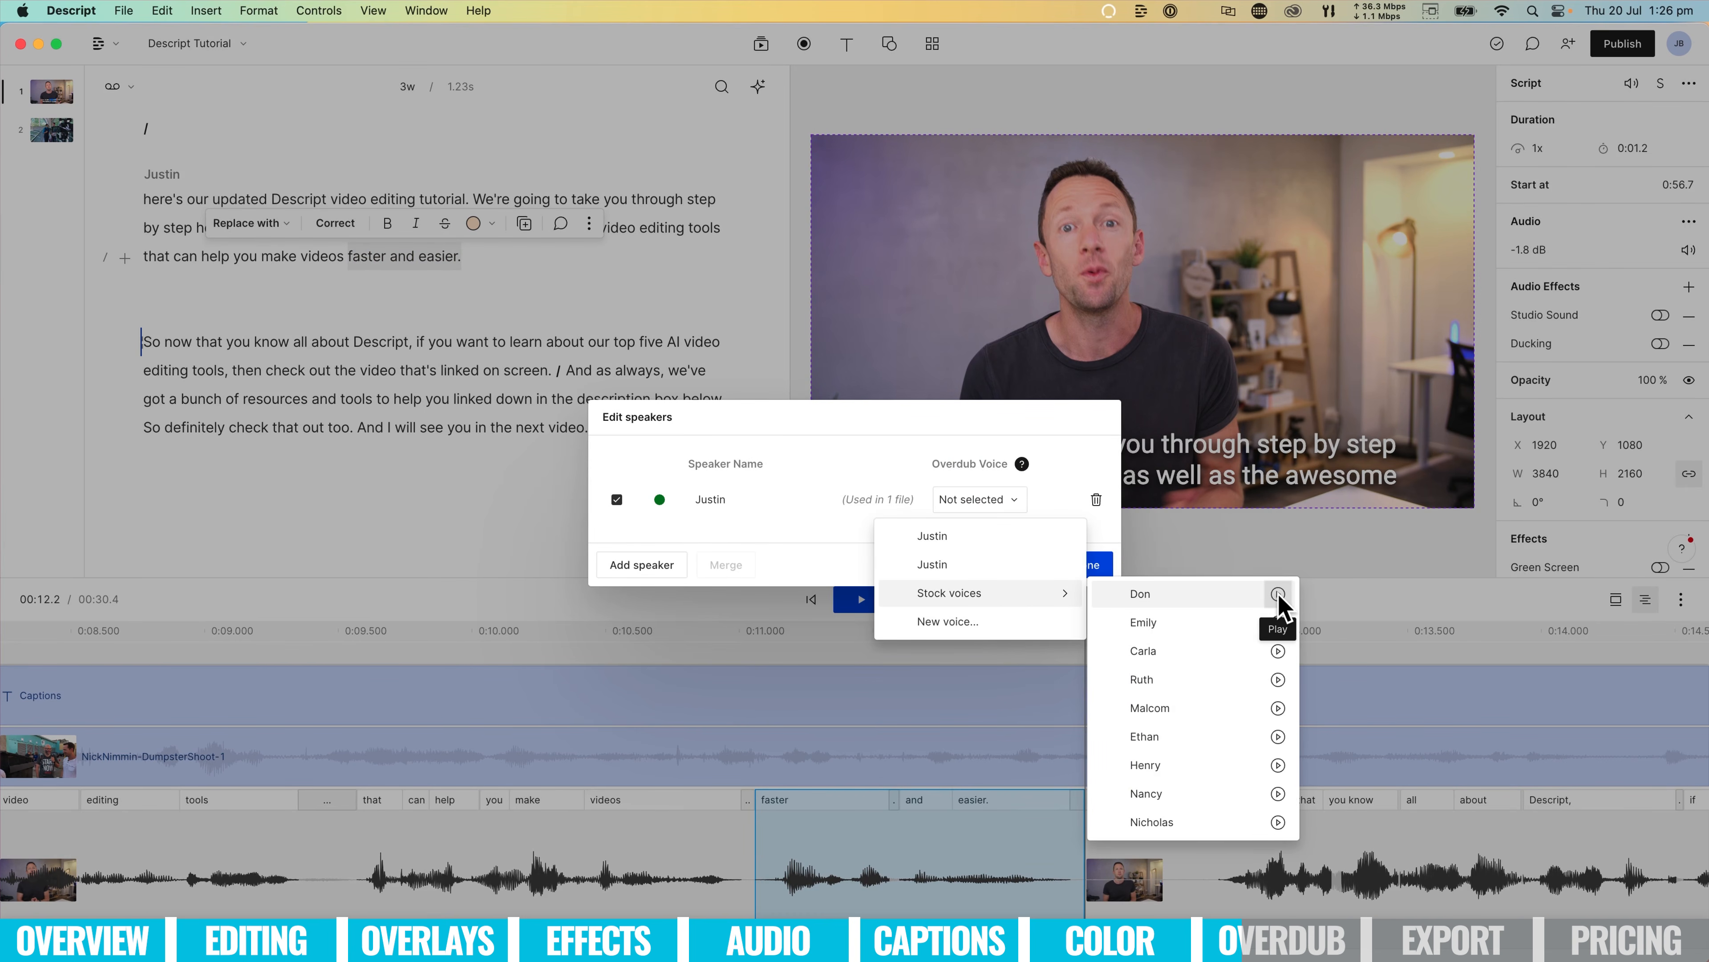
click(1278, 593)
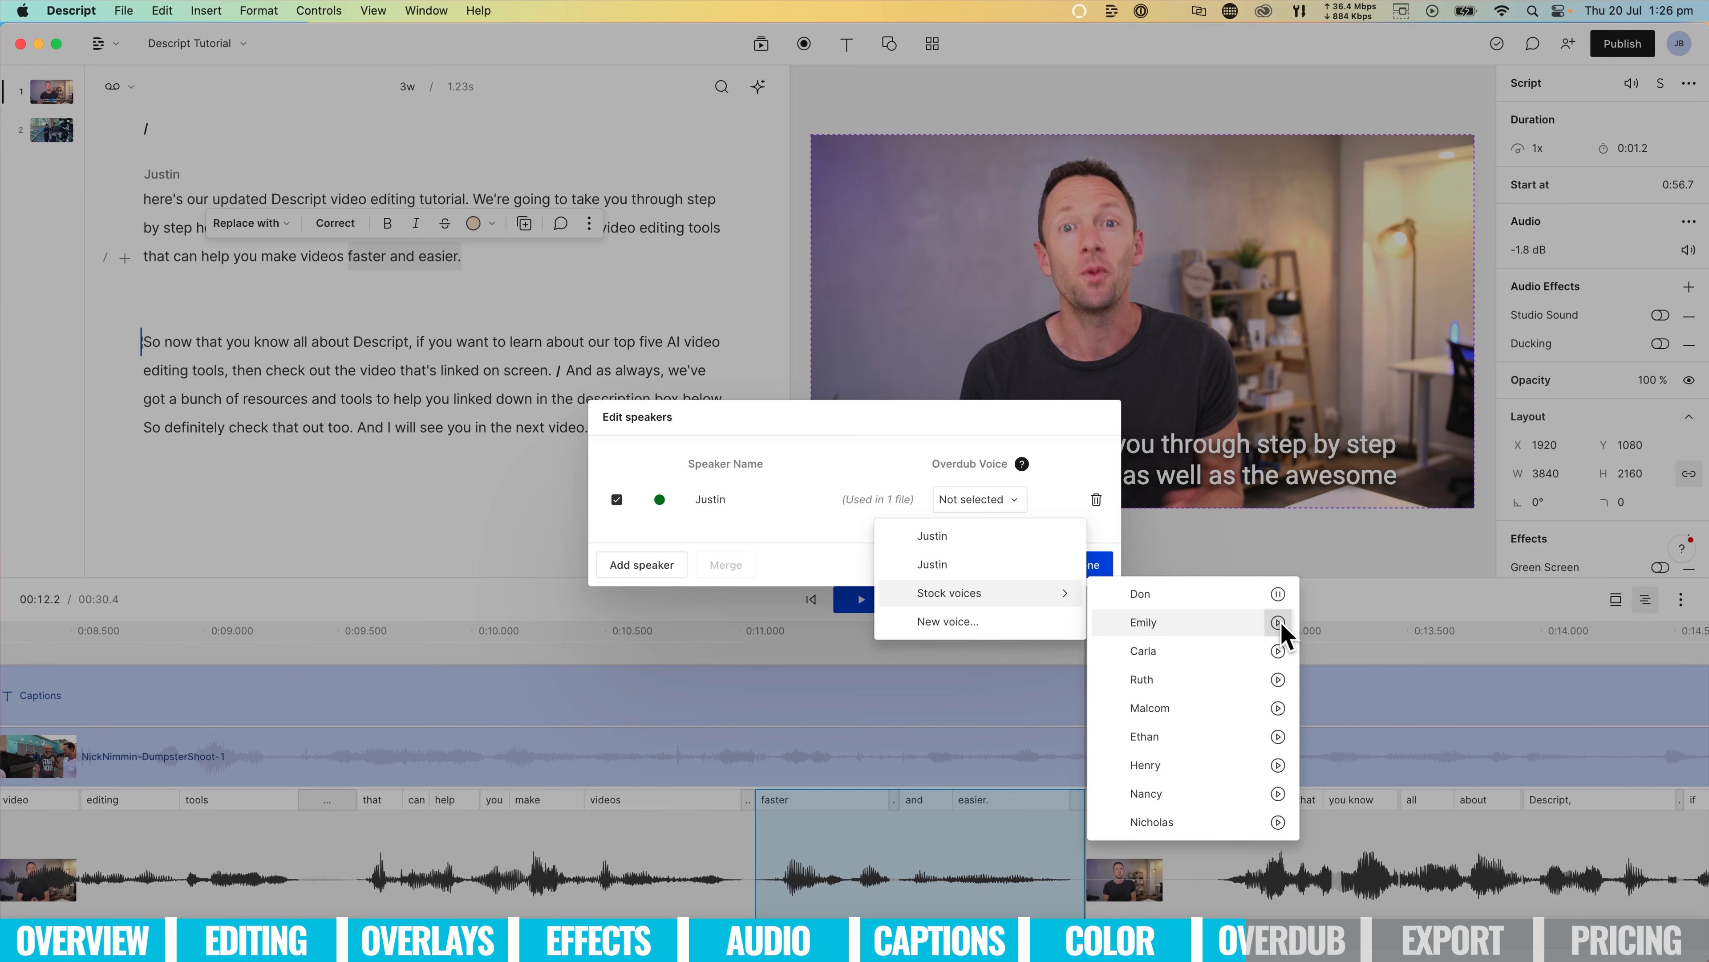
click(1279, 653)
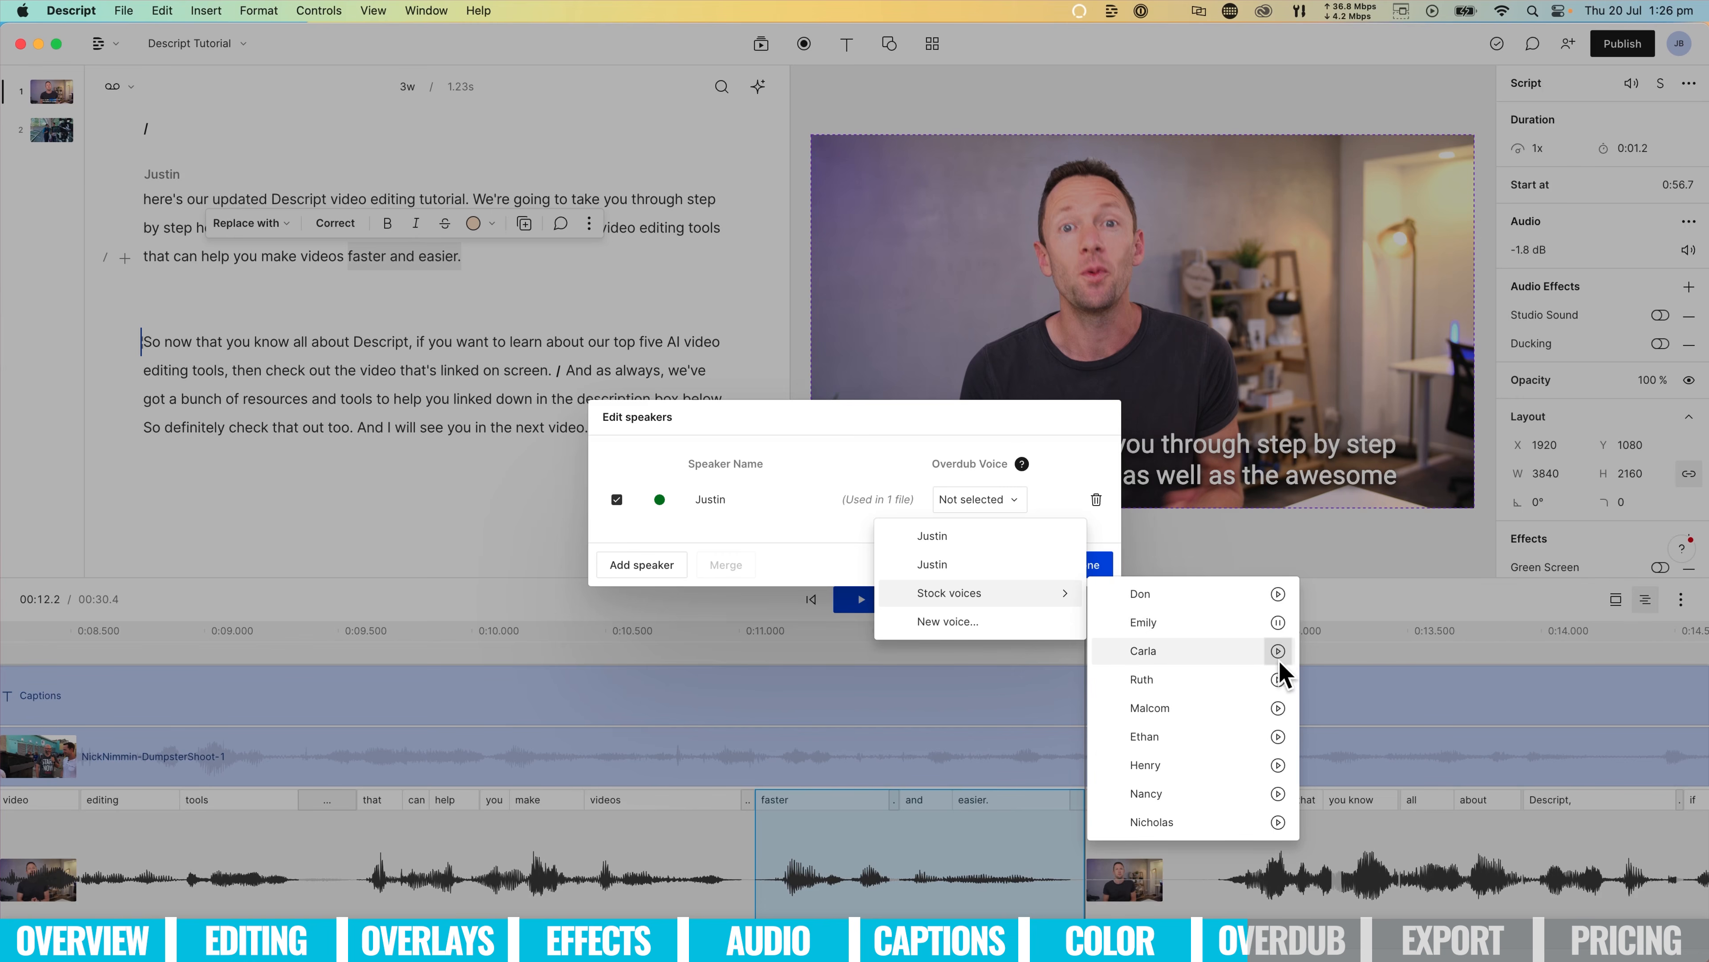
click(1277, 708)
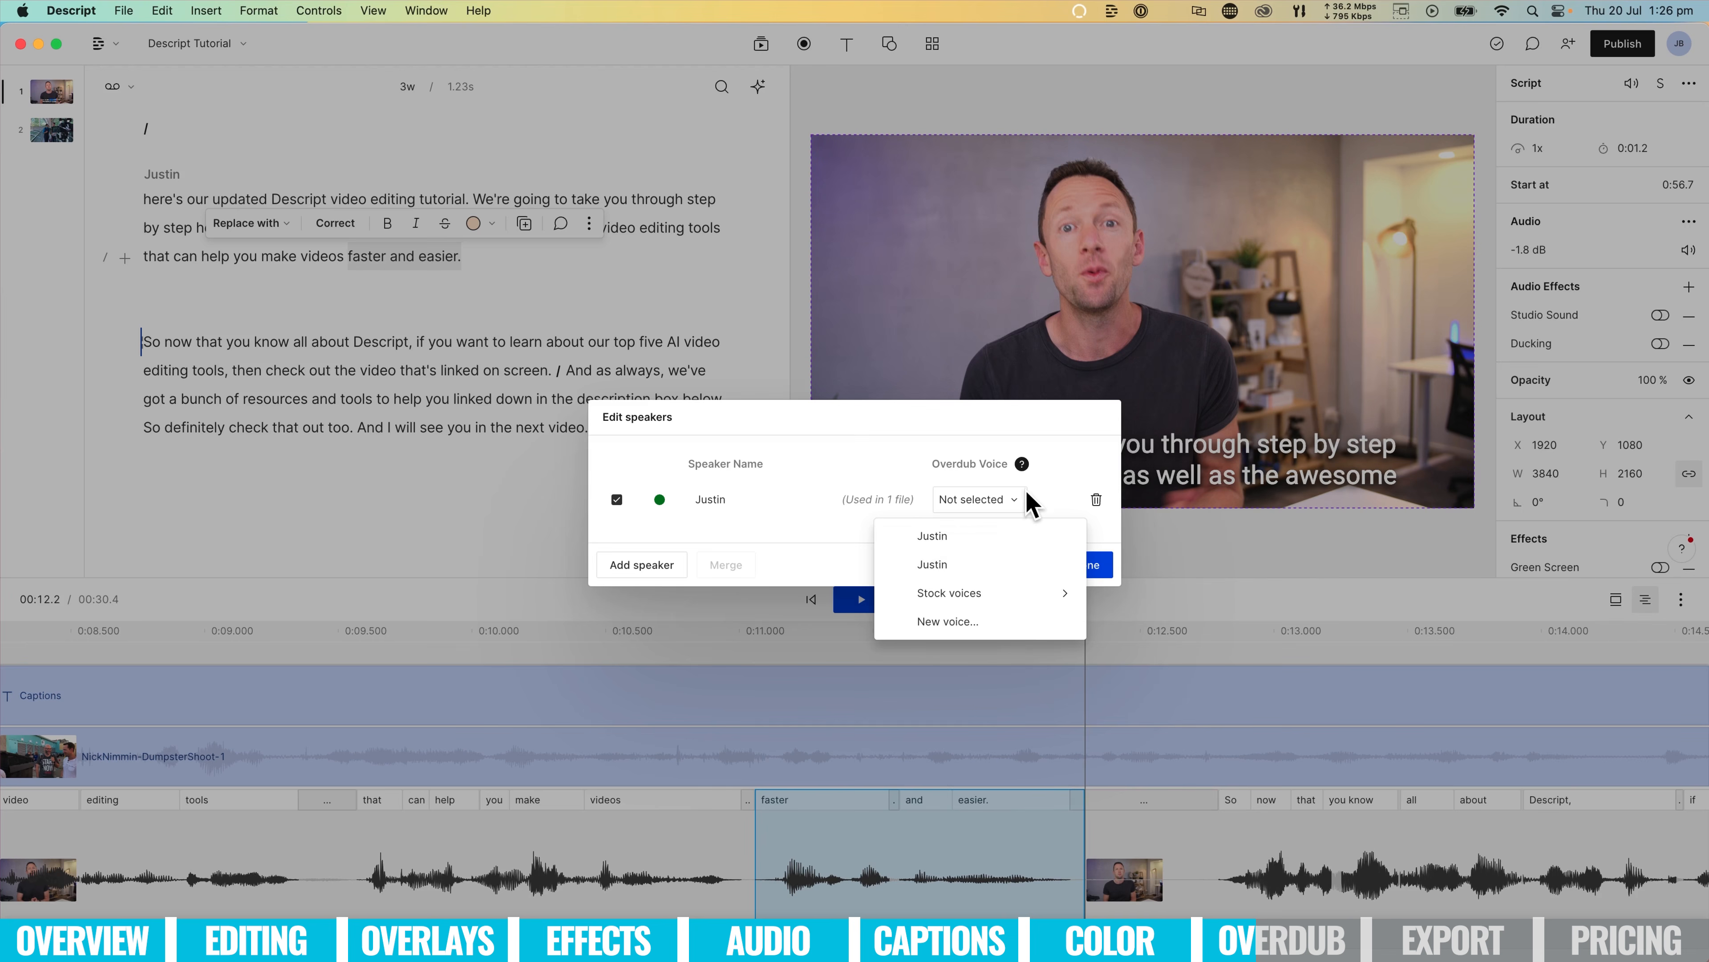
click(1066, 498)
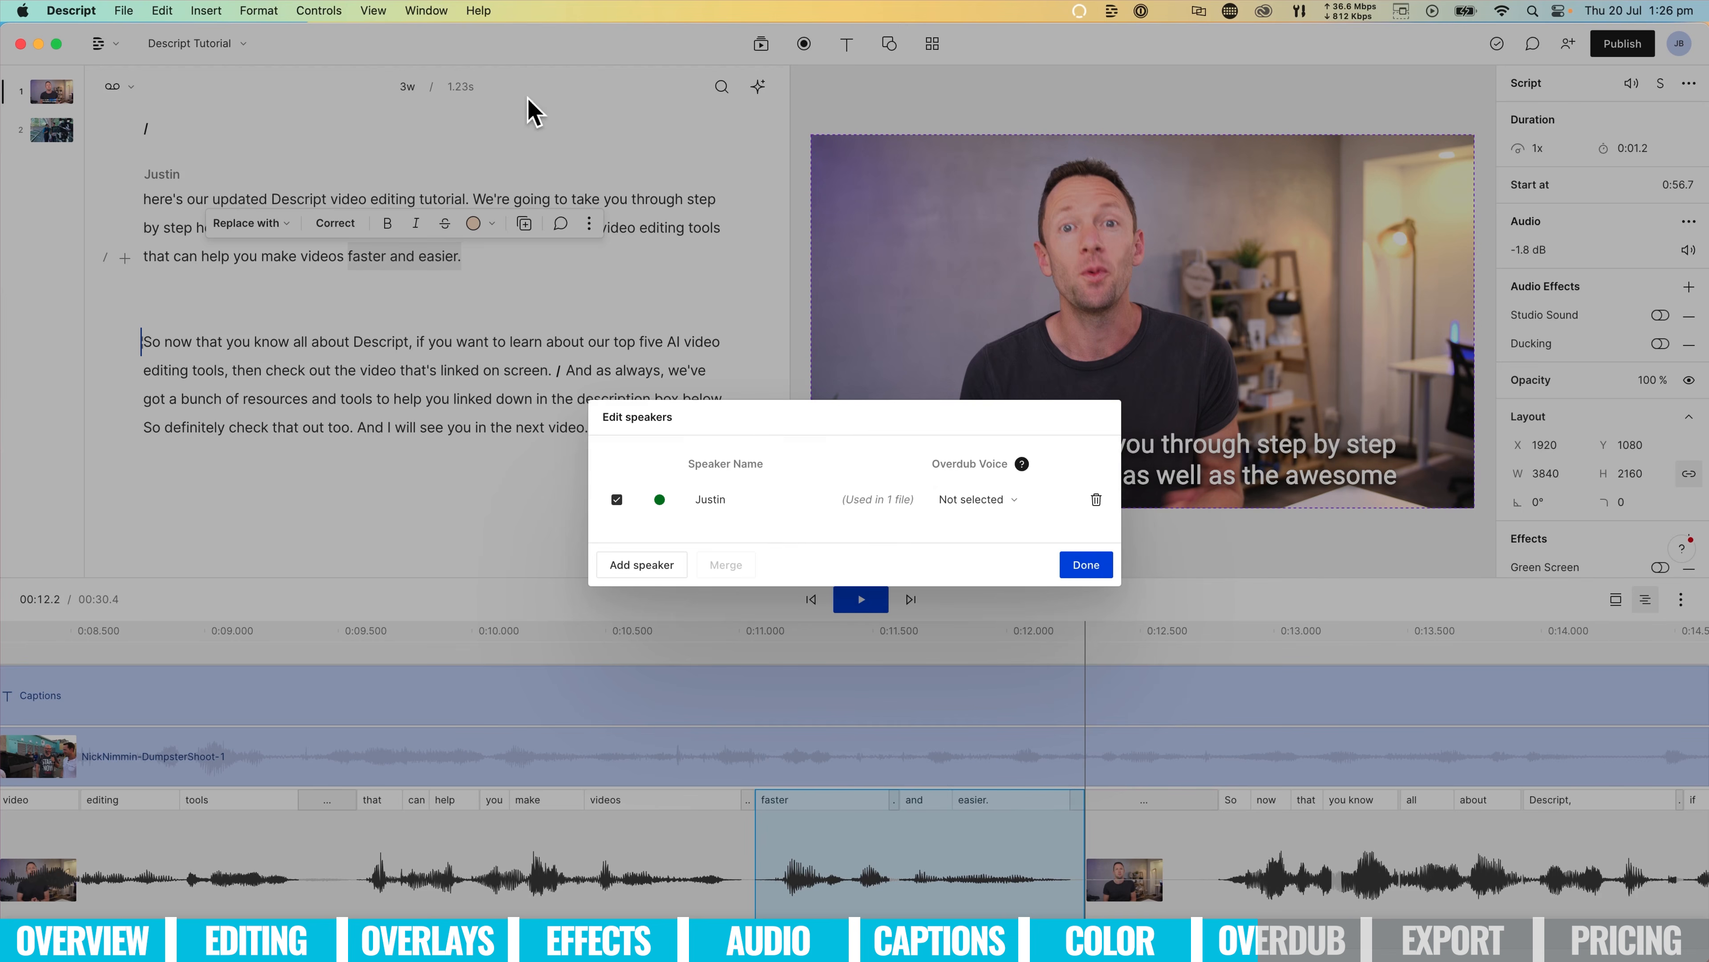
Create a new Overdub voice that sounds like the speaker and review its training instructions.
mouse_move(1023, 464)
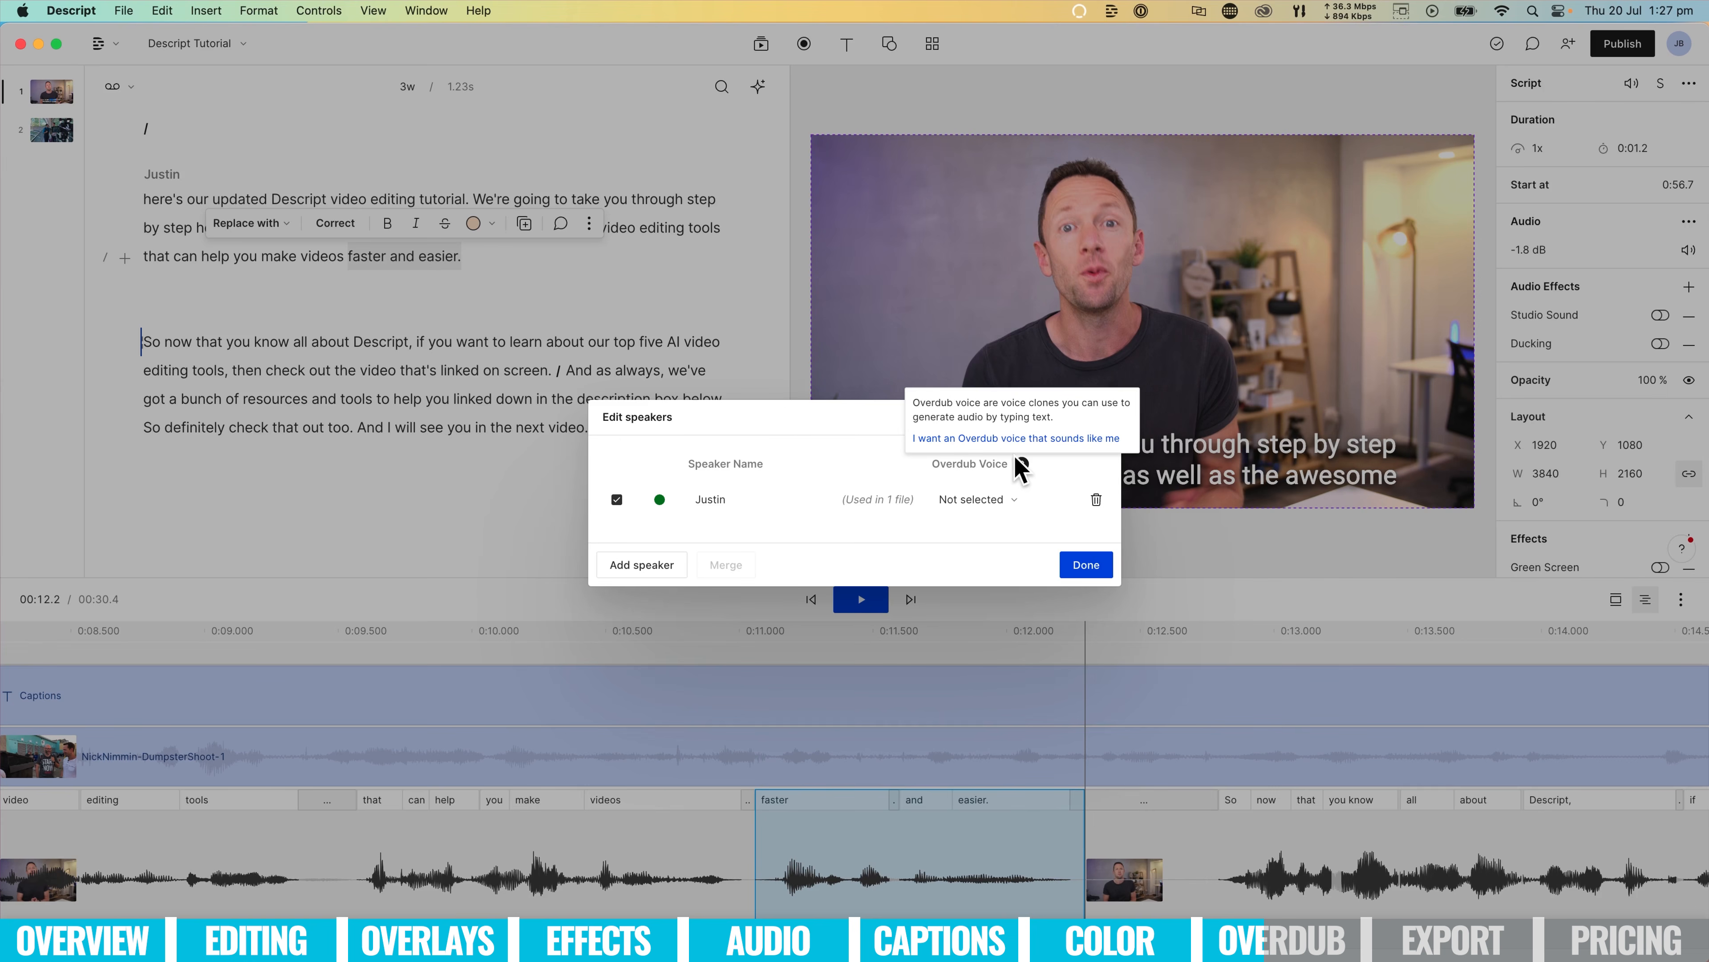
click(1007, 439)
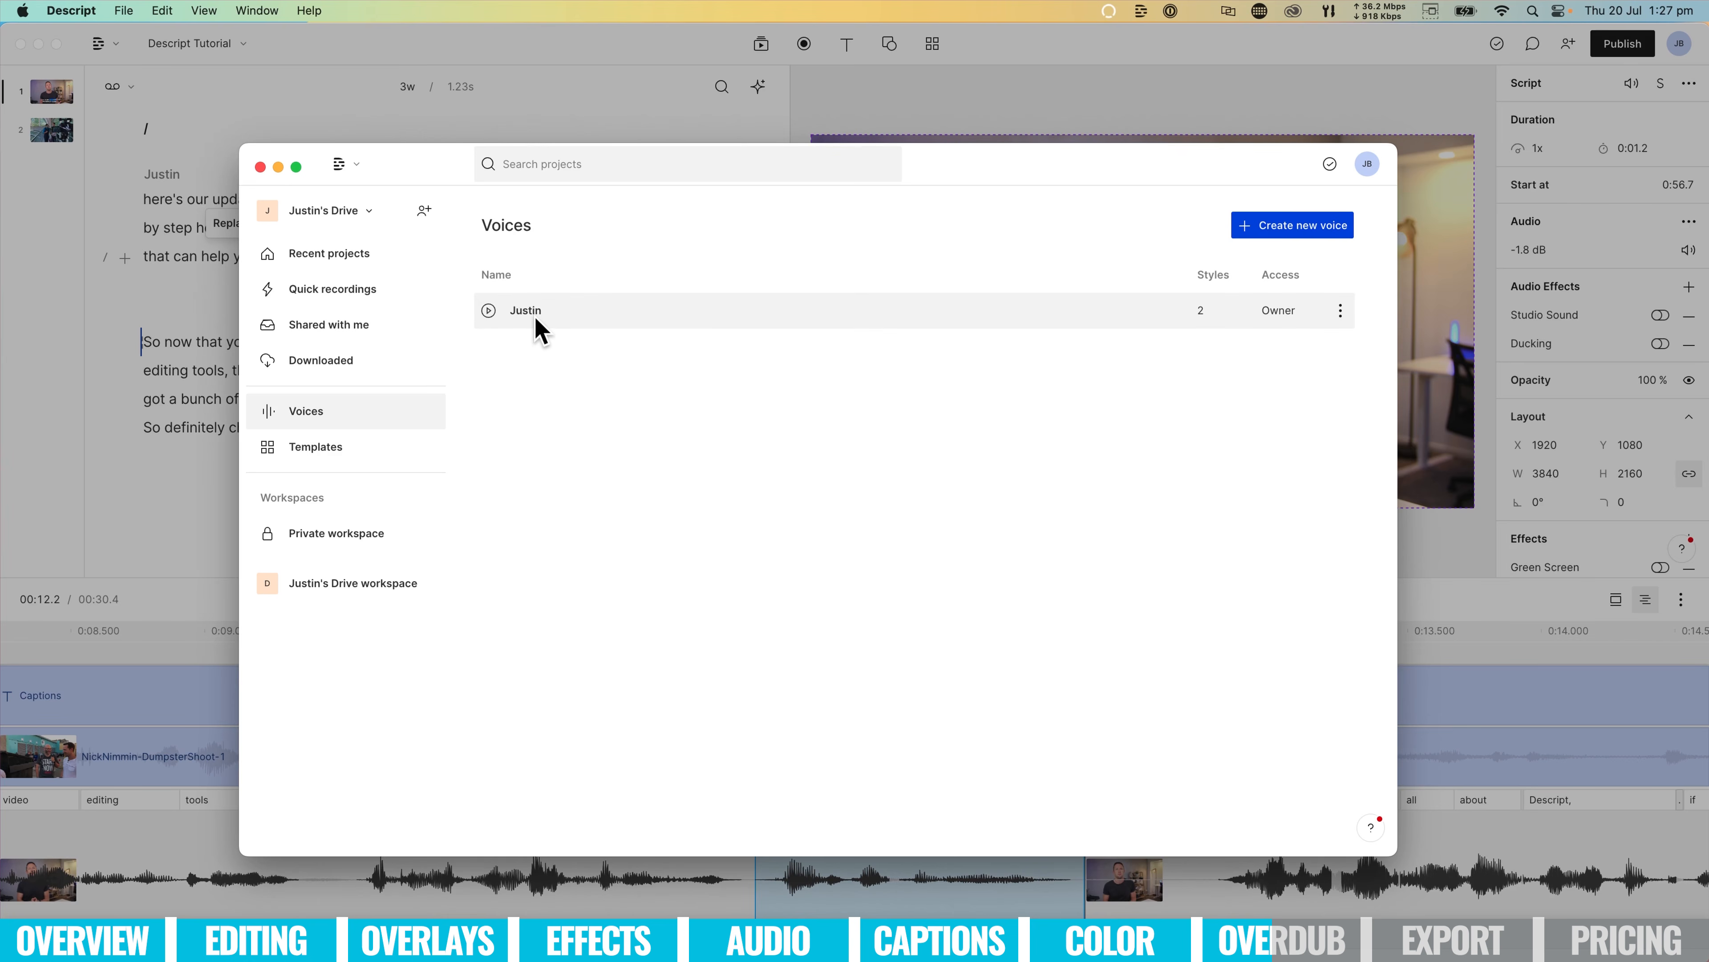
click(1291, 224)
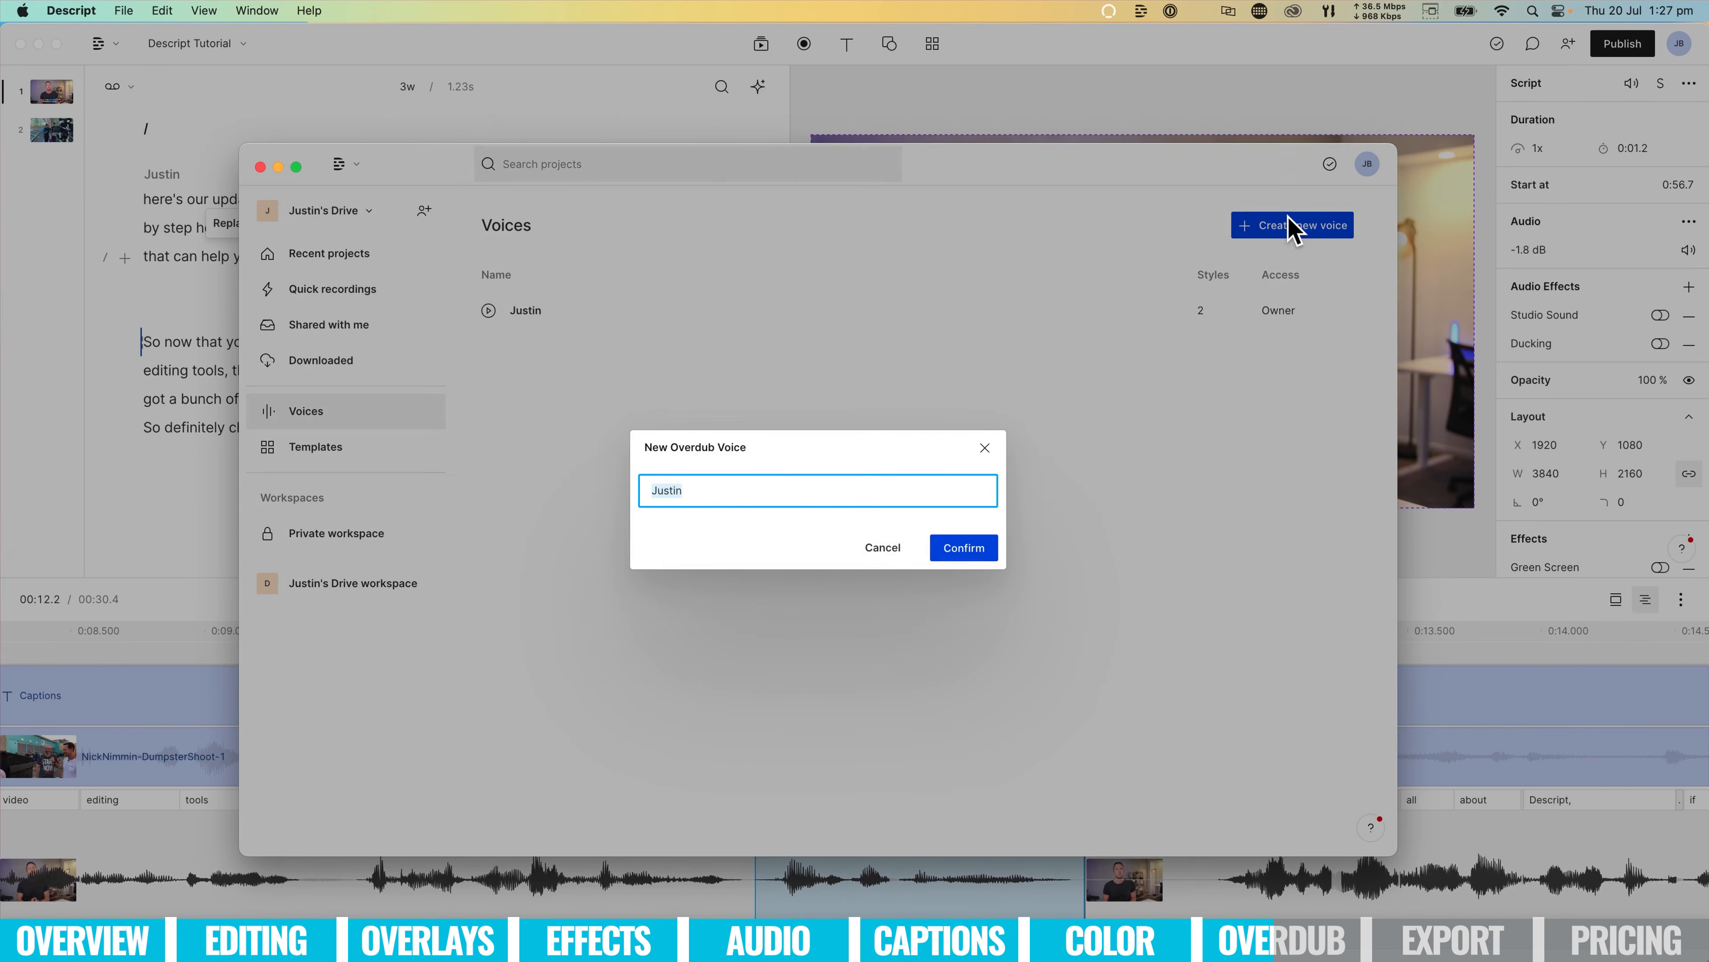
click(718, 494)
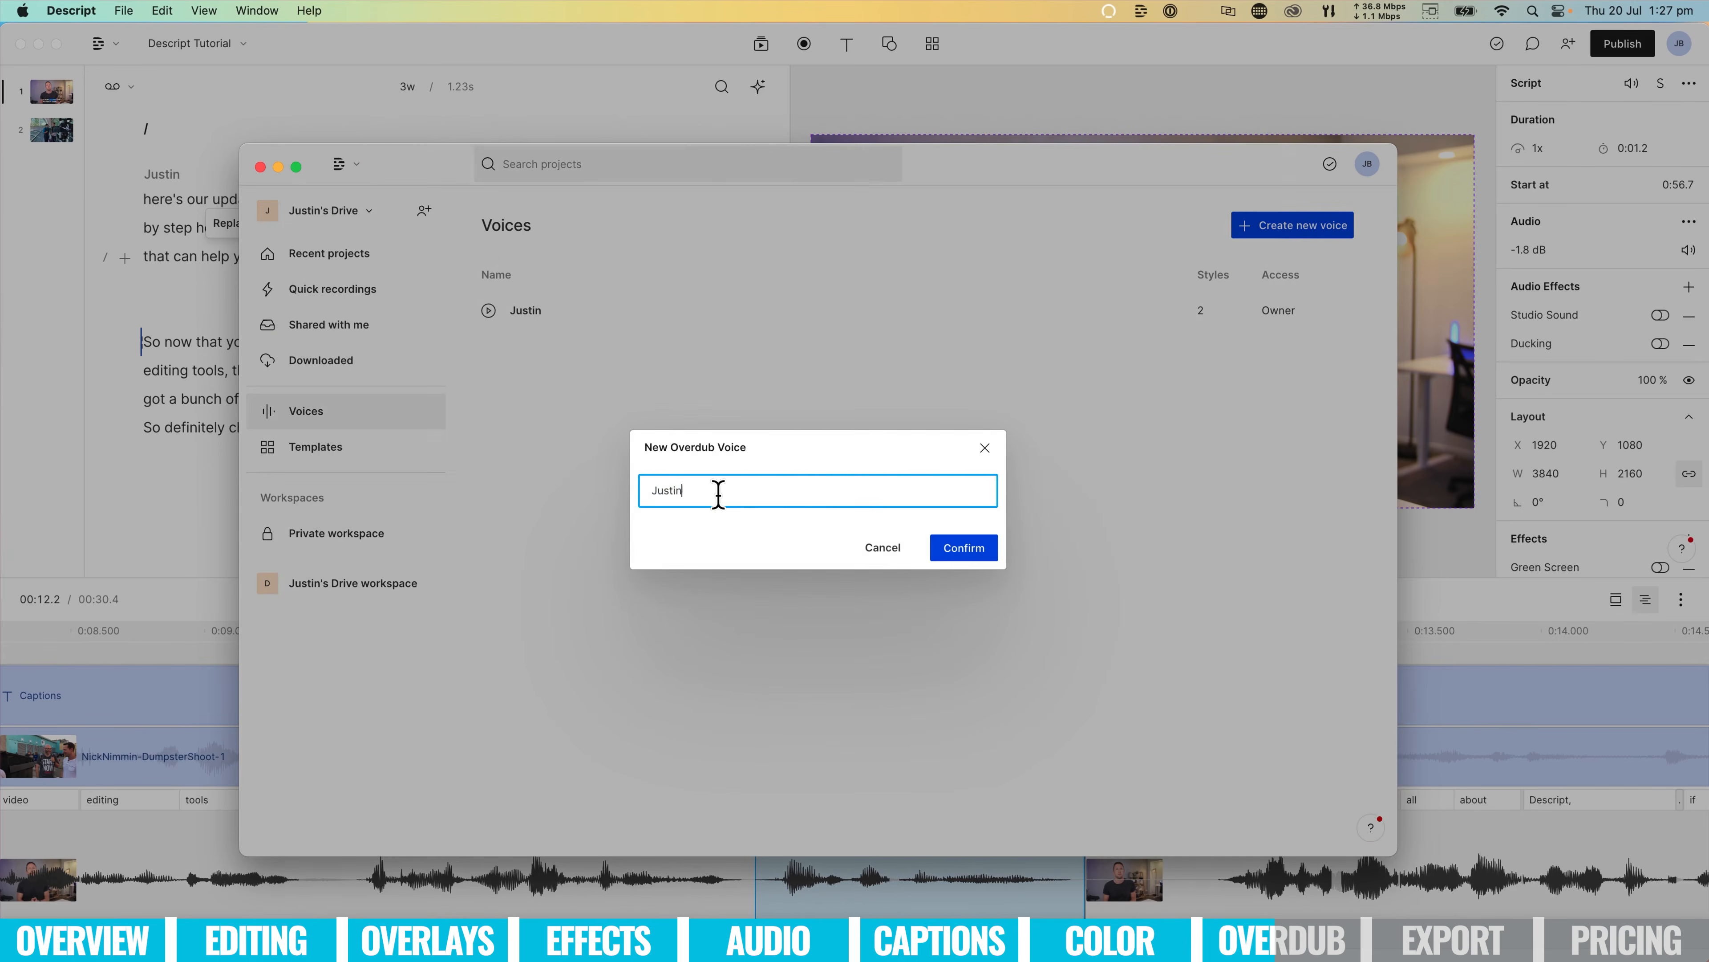
click(984, 551)
drag(999, 173, 872, 162)
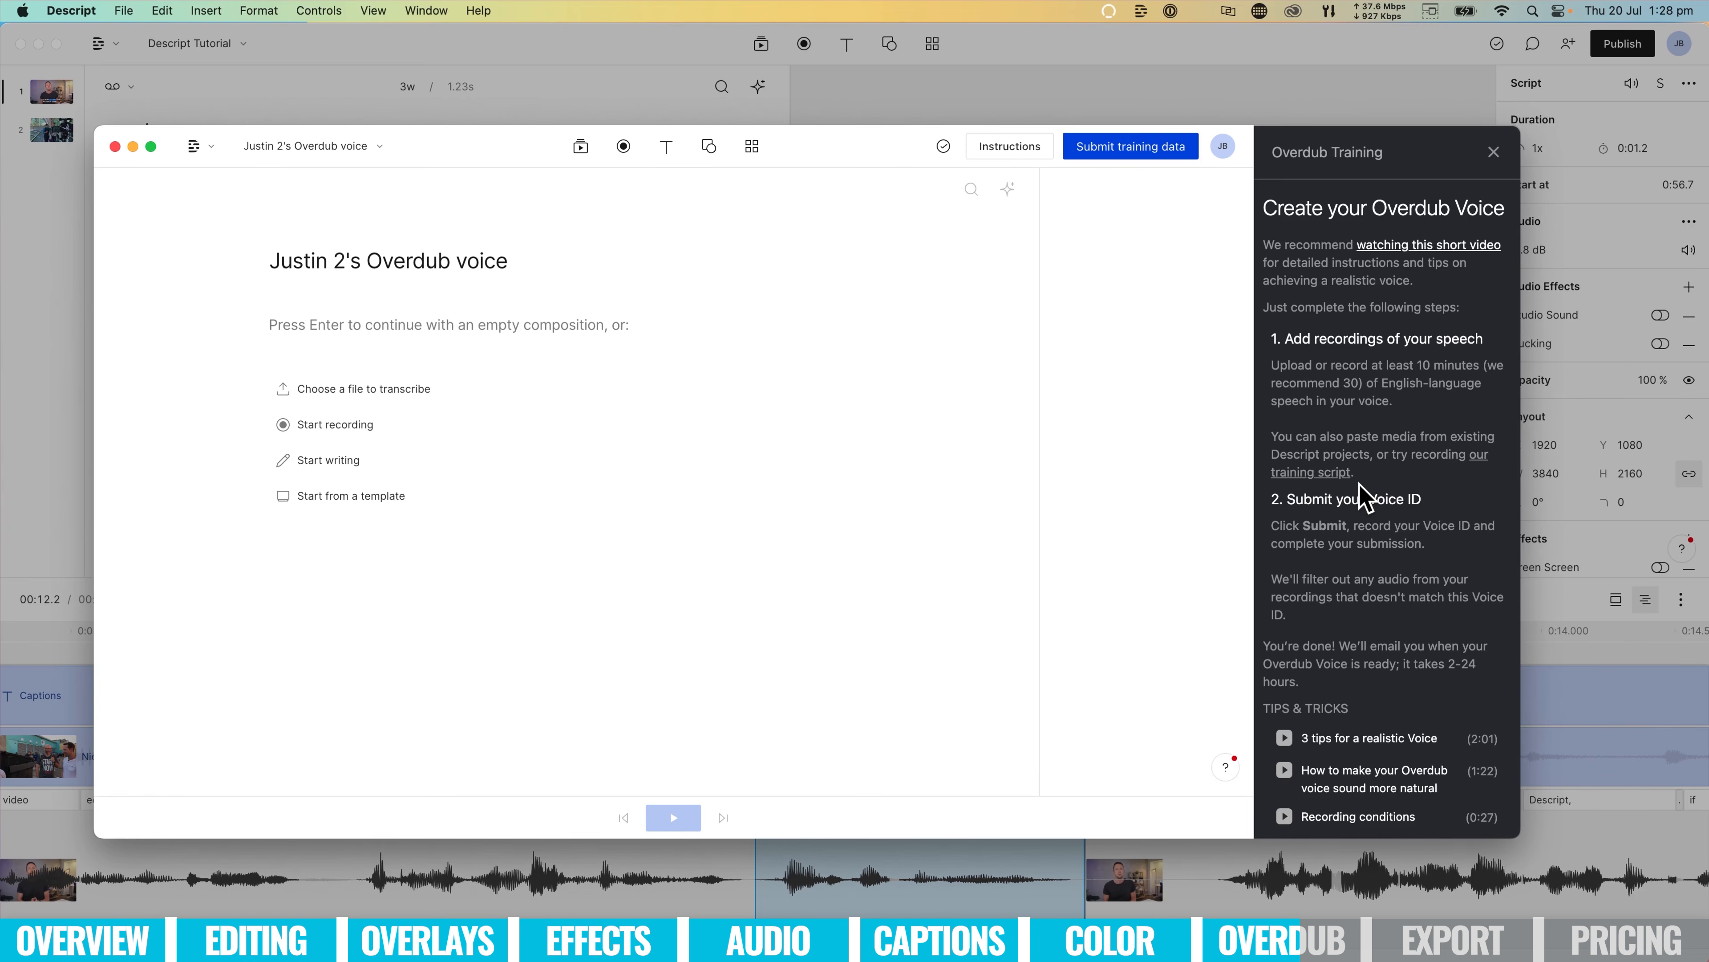
scroll(1364, 498, down, 1)
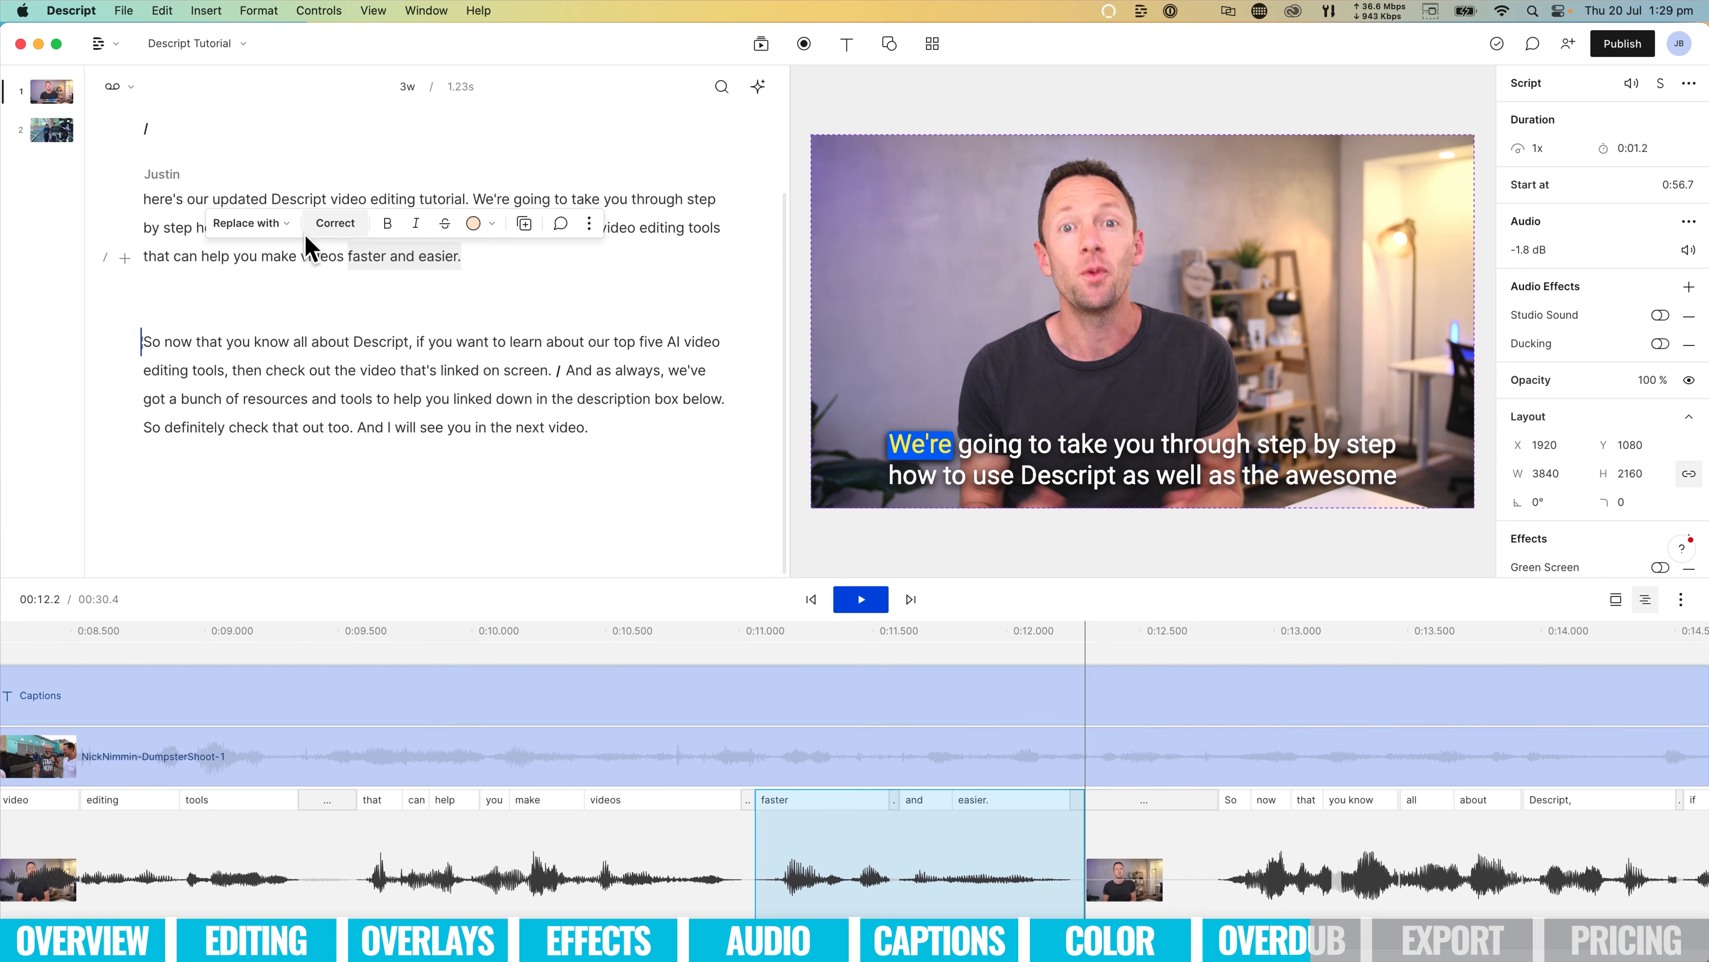
Replace "faster and easier." with the Overdub text "better than you ever could before." and play the passage back.
click(284, 225)
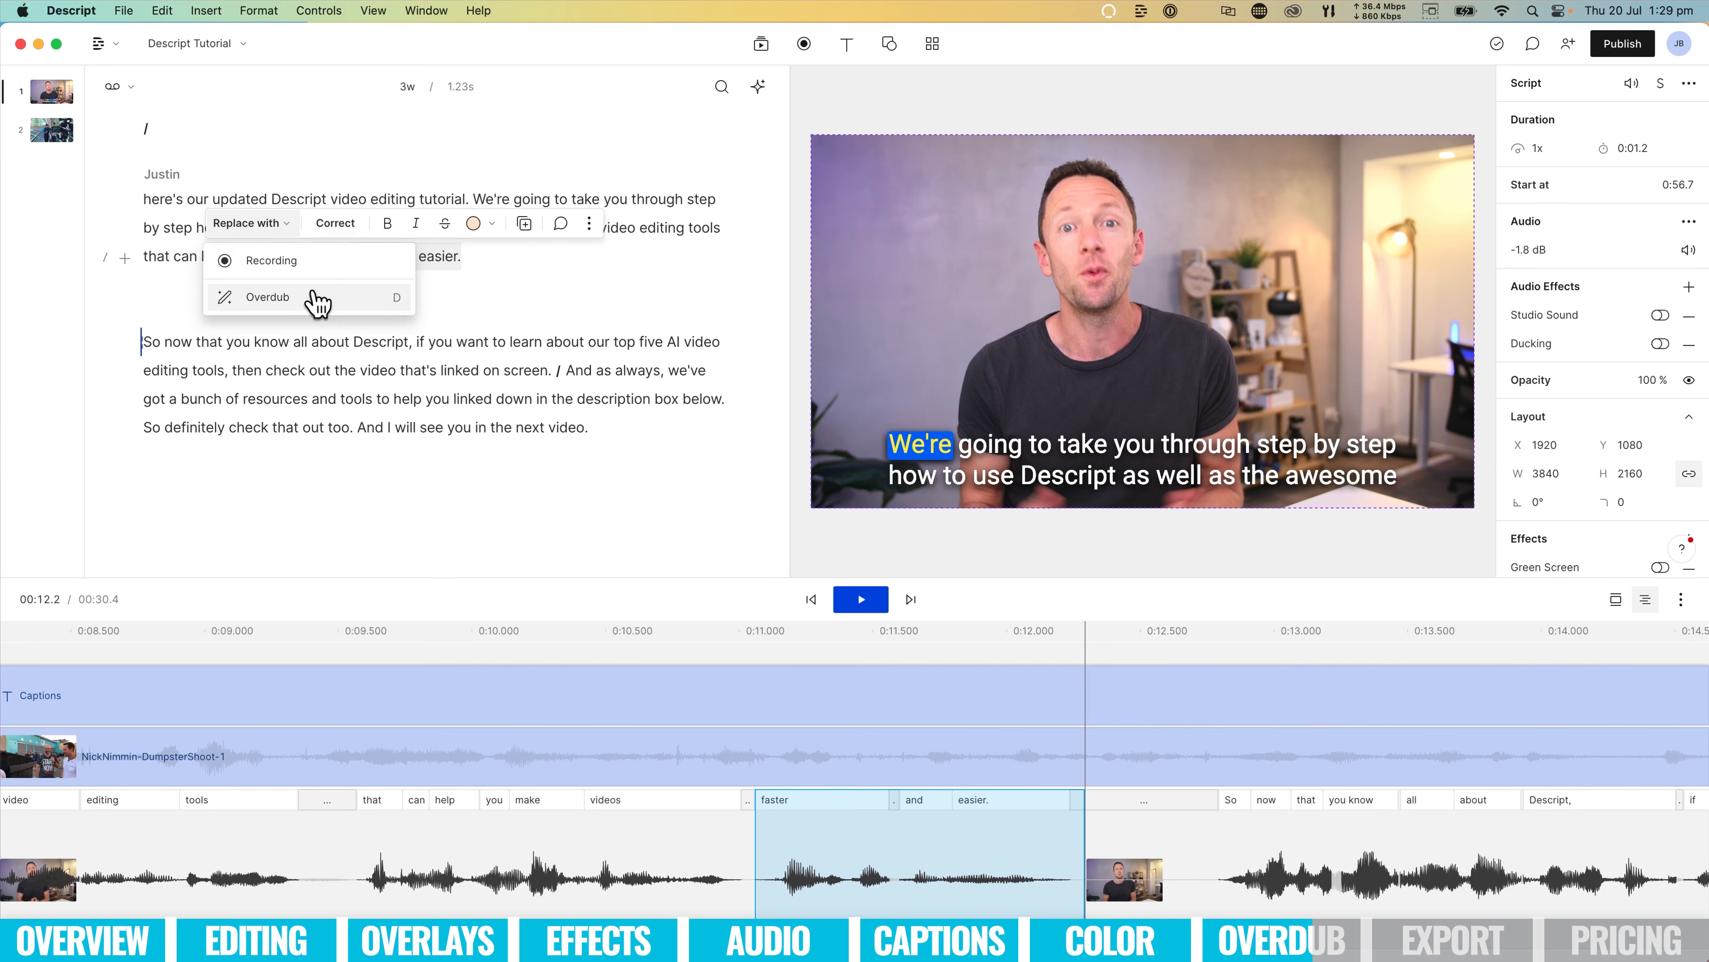
click(315, 296)
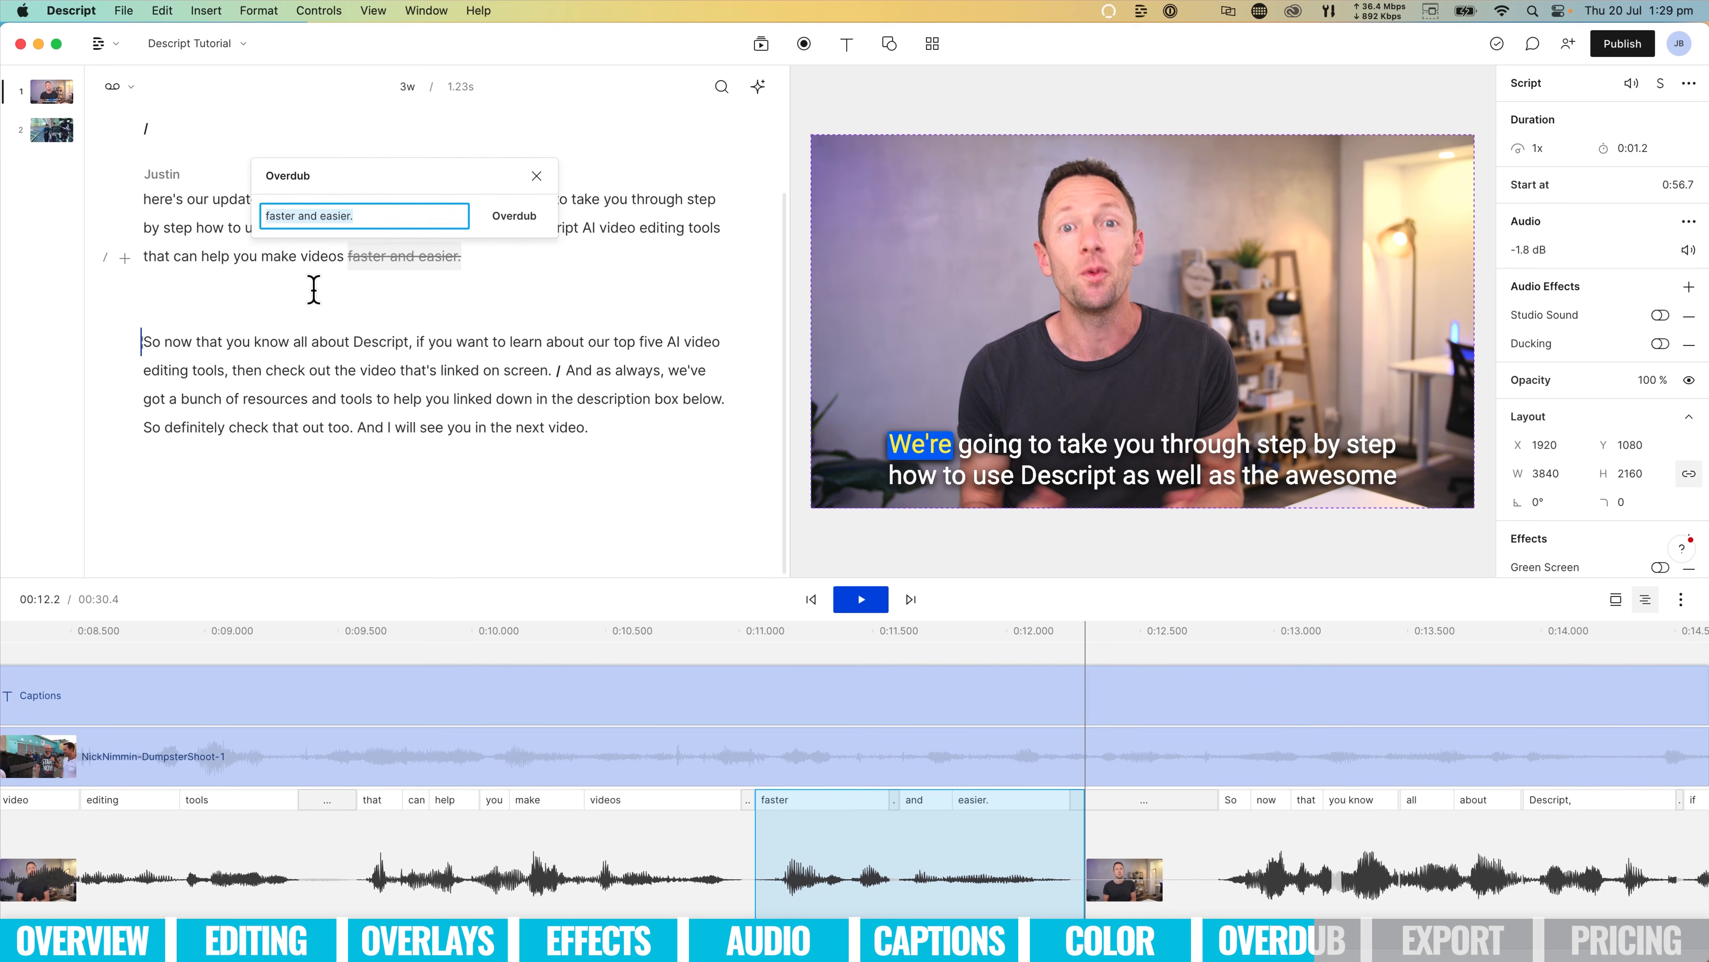
text(bette)
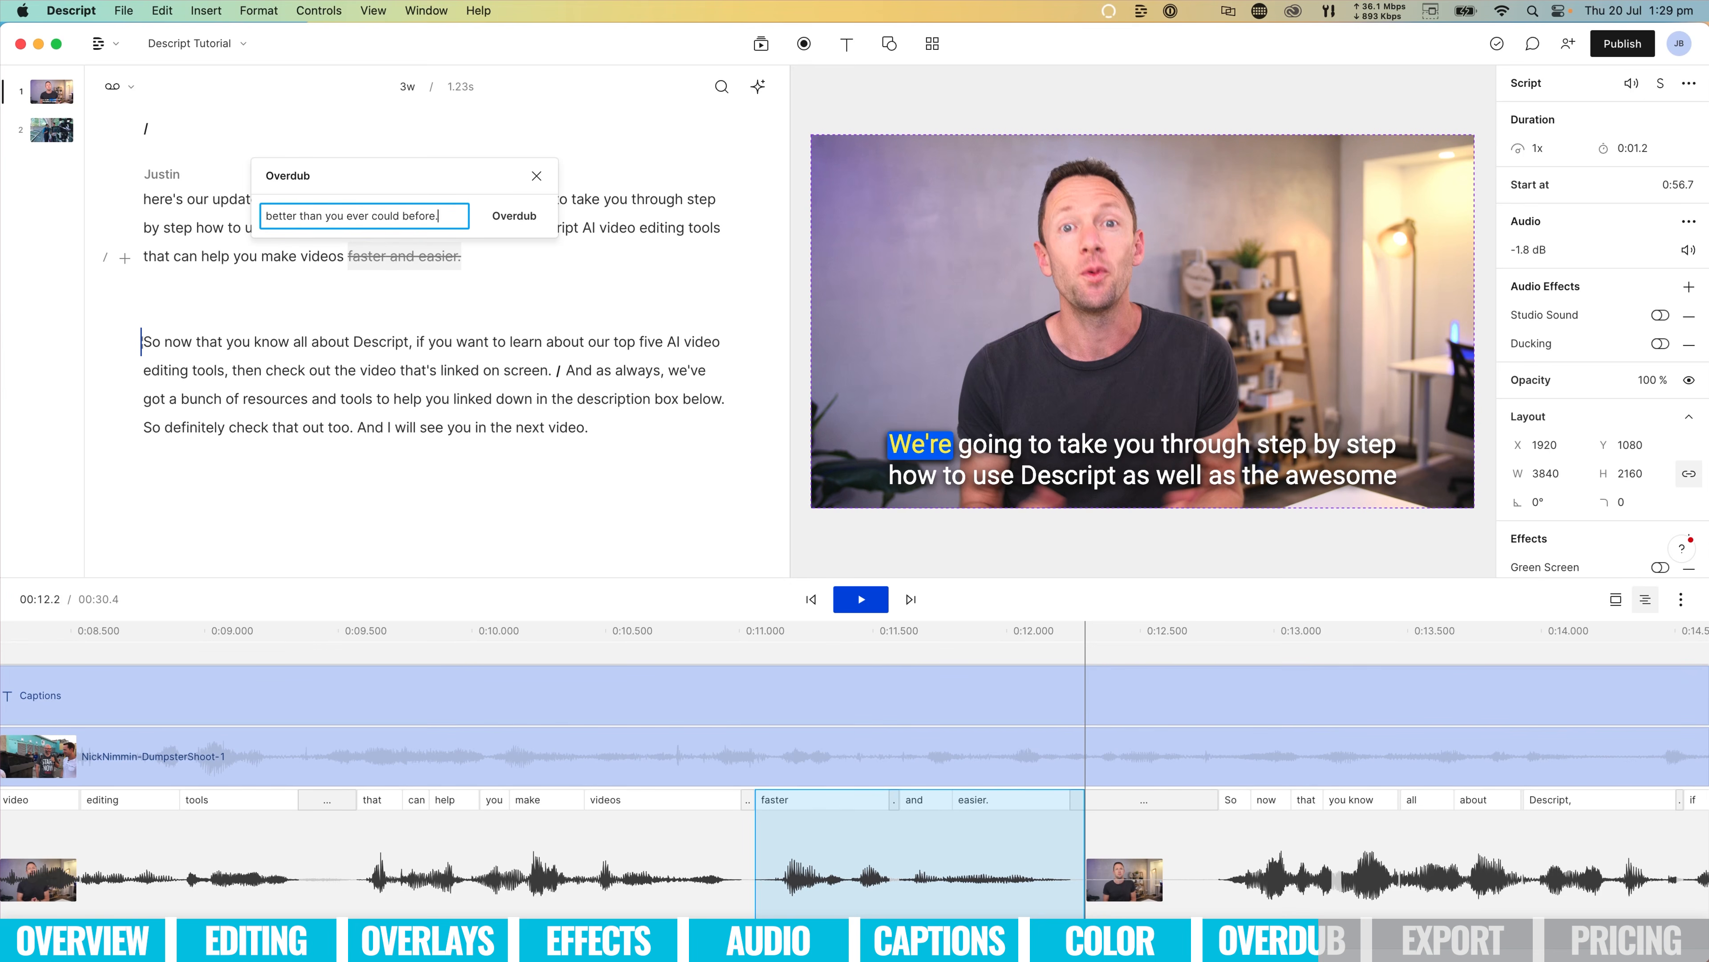
click(522, 218)
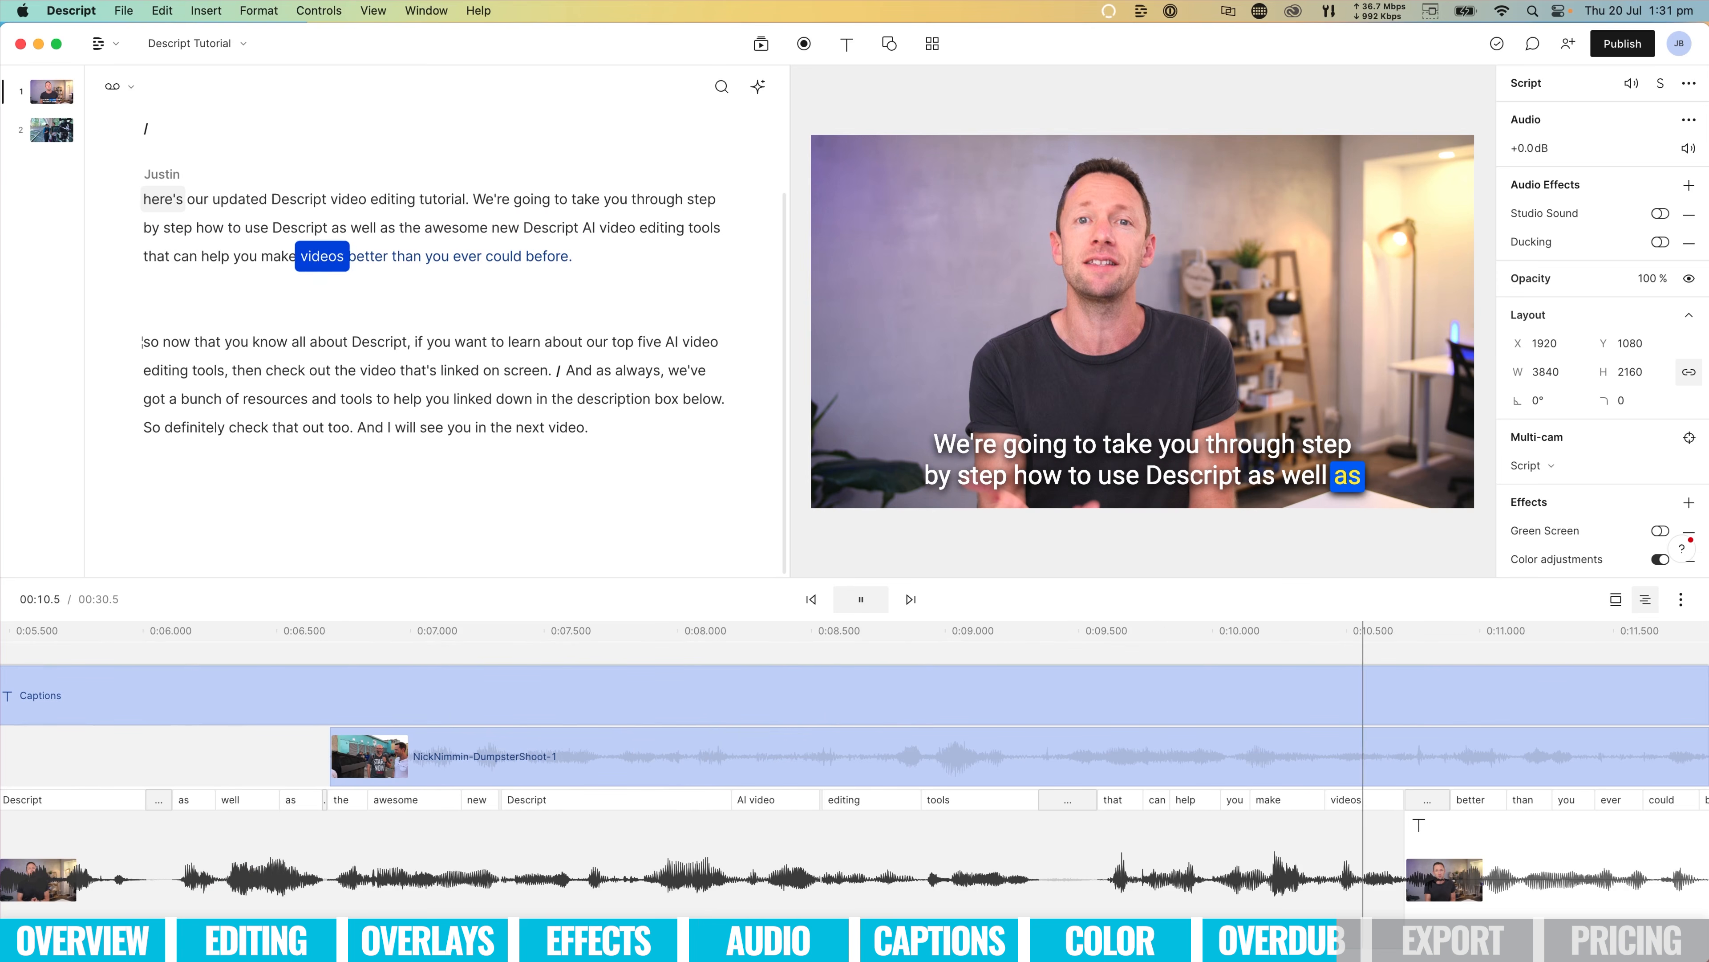
key(space)
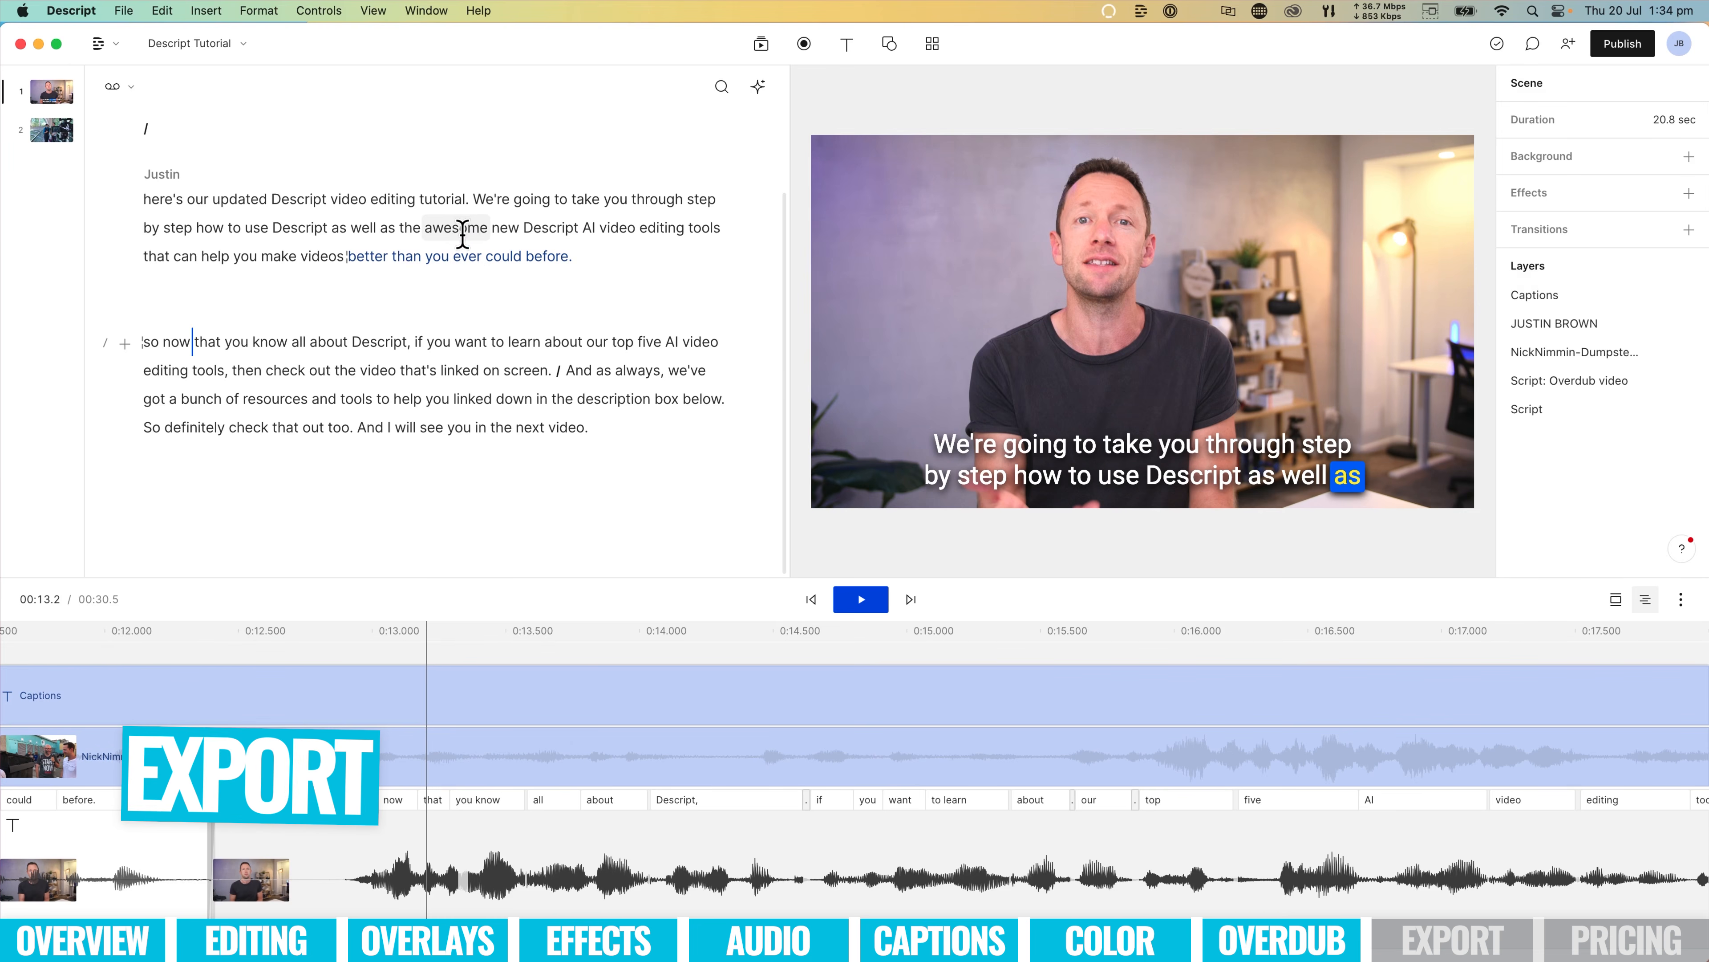
Examine the project's publishing destinations and its timeline, transcript and subtitle export options.
click(1622, 43)
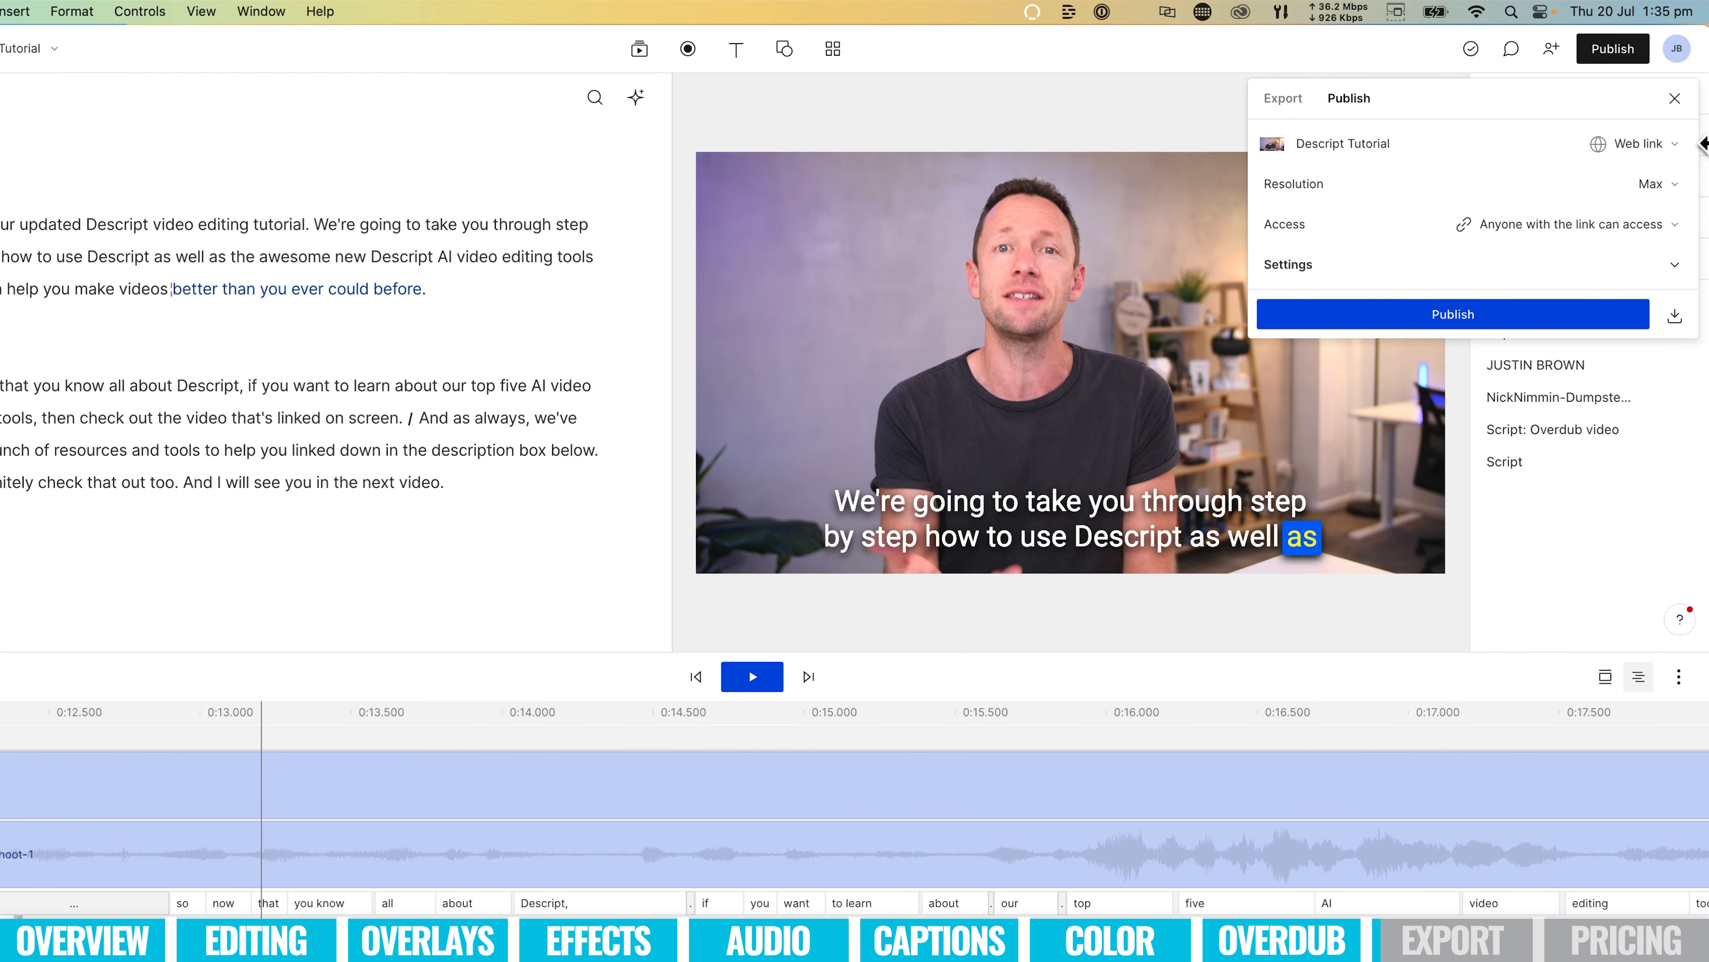
click(1667, 148)
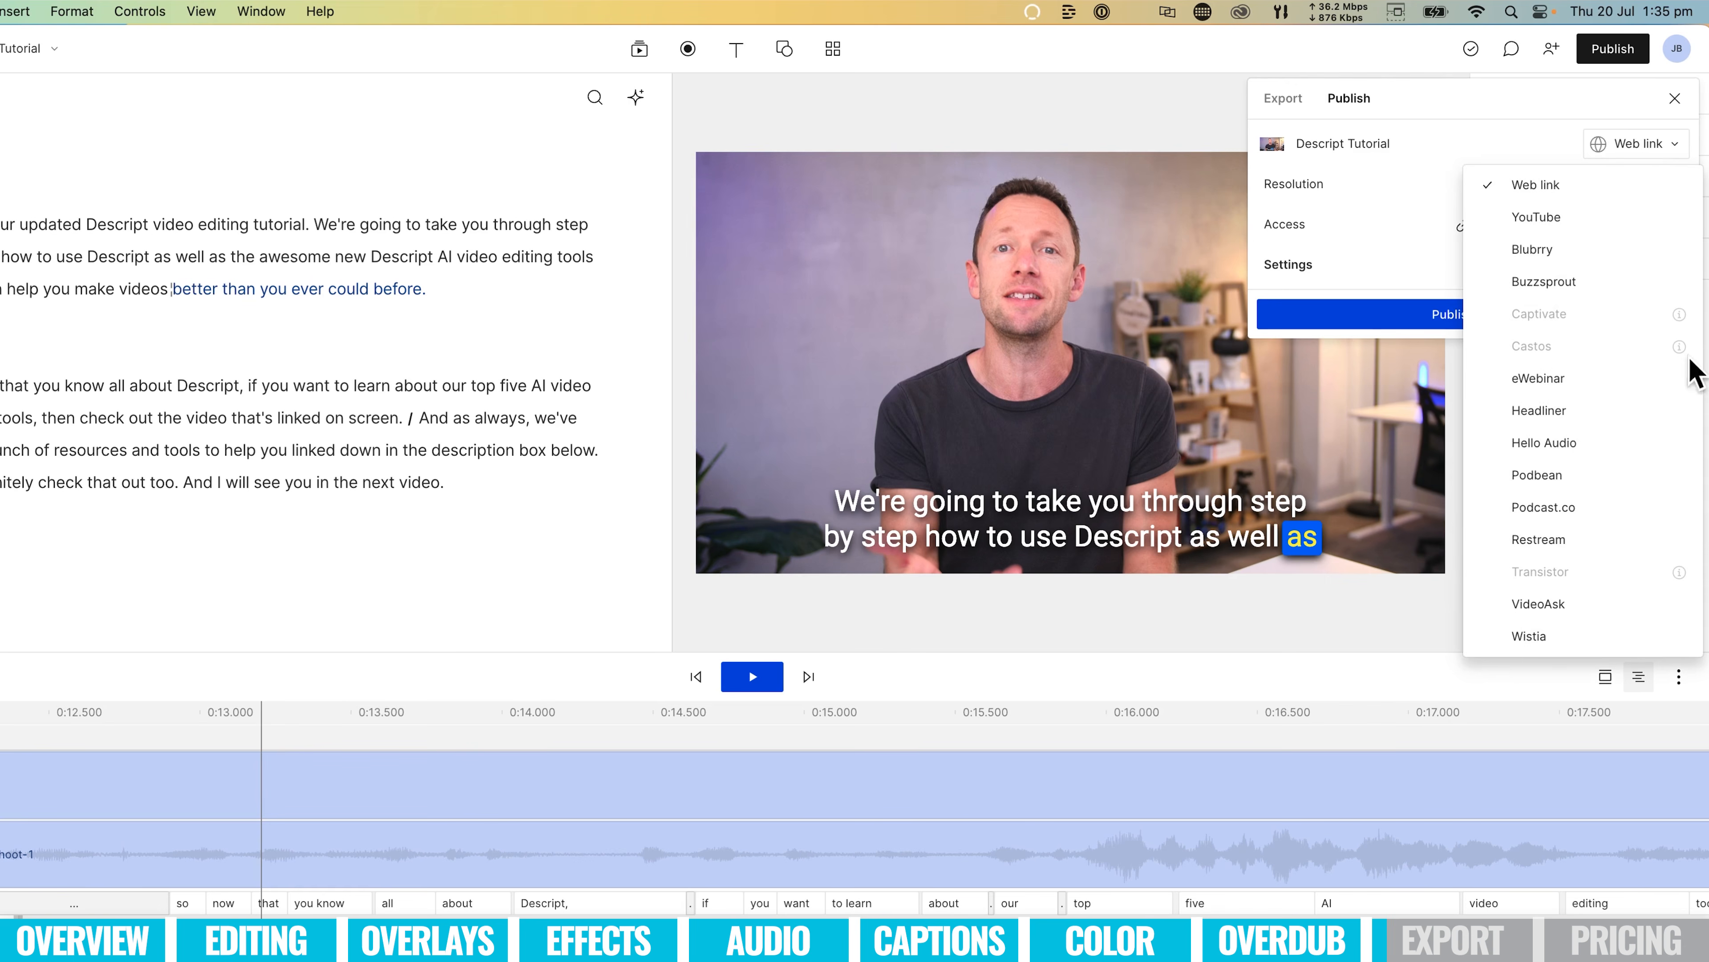
click(1286, 101)
click(1283, 99)
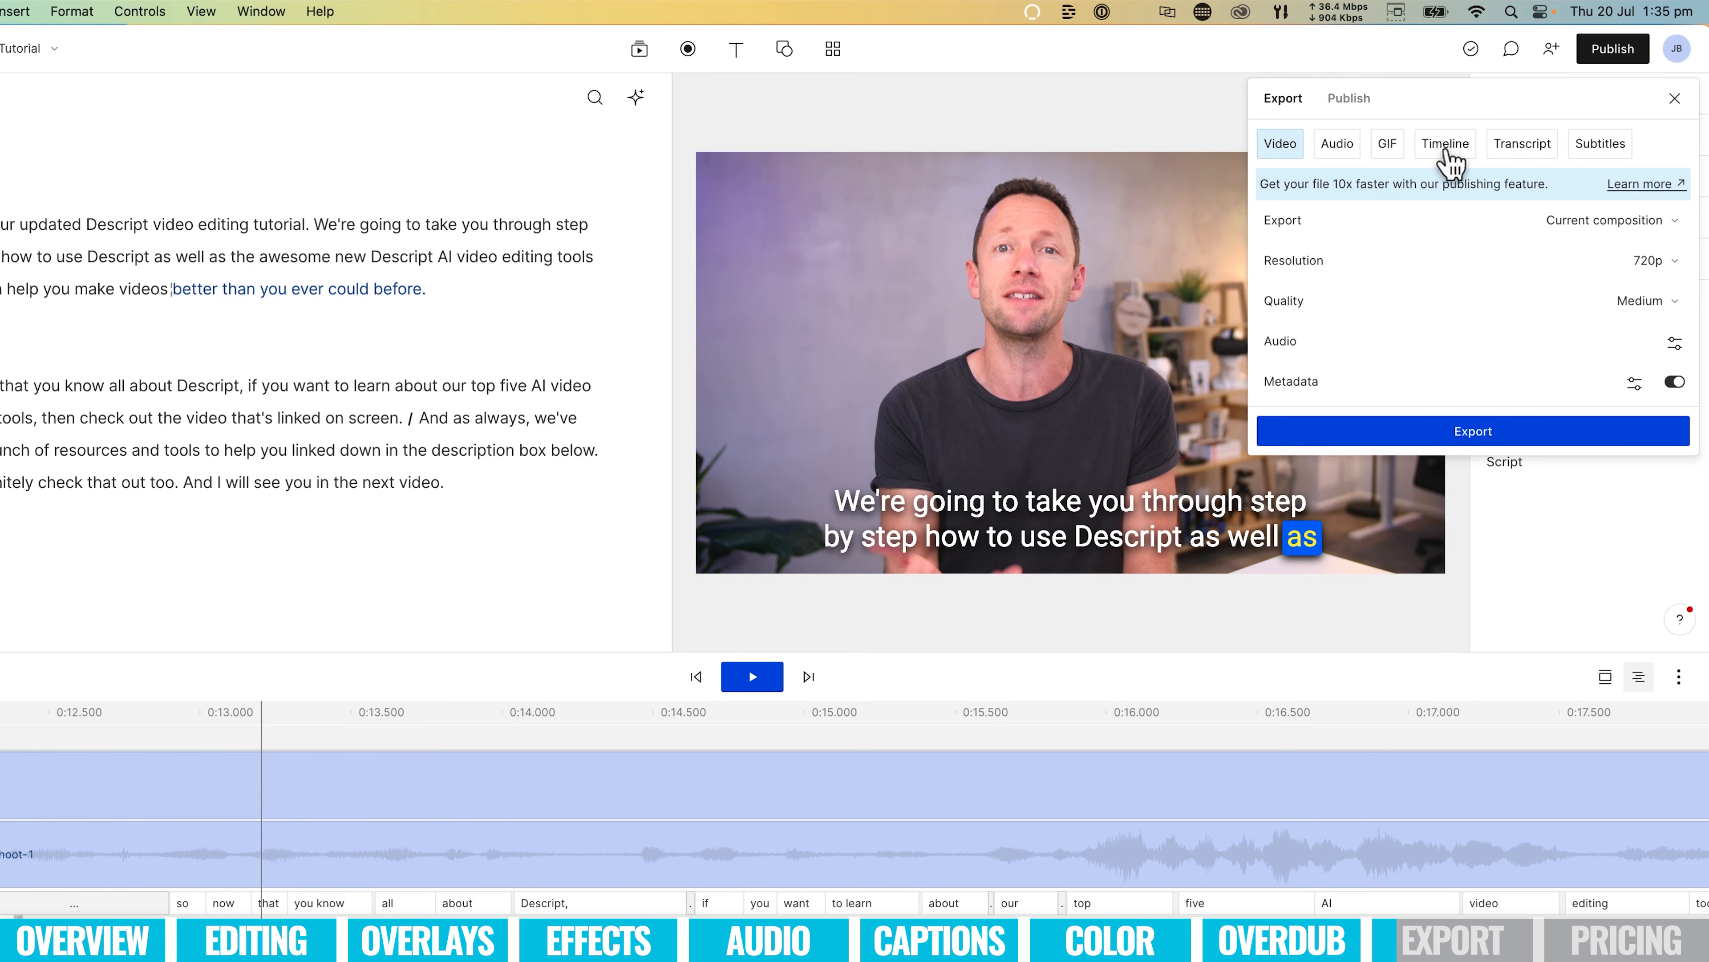
click(1446, 148)
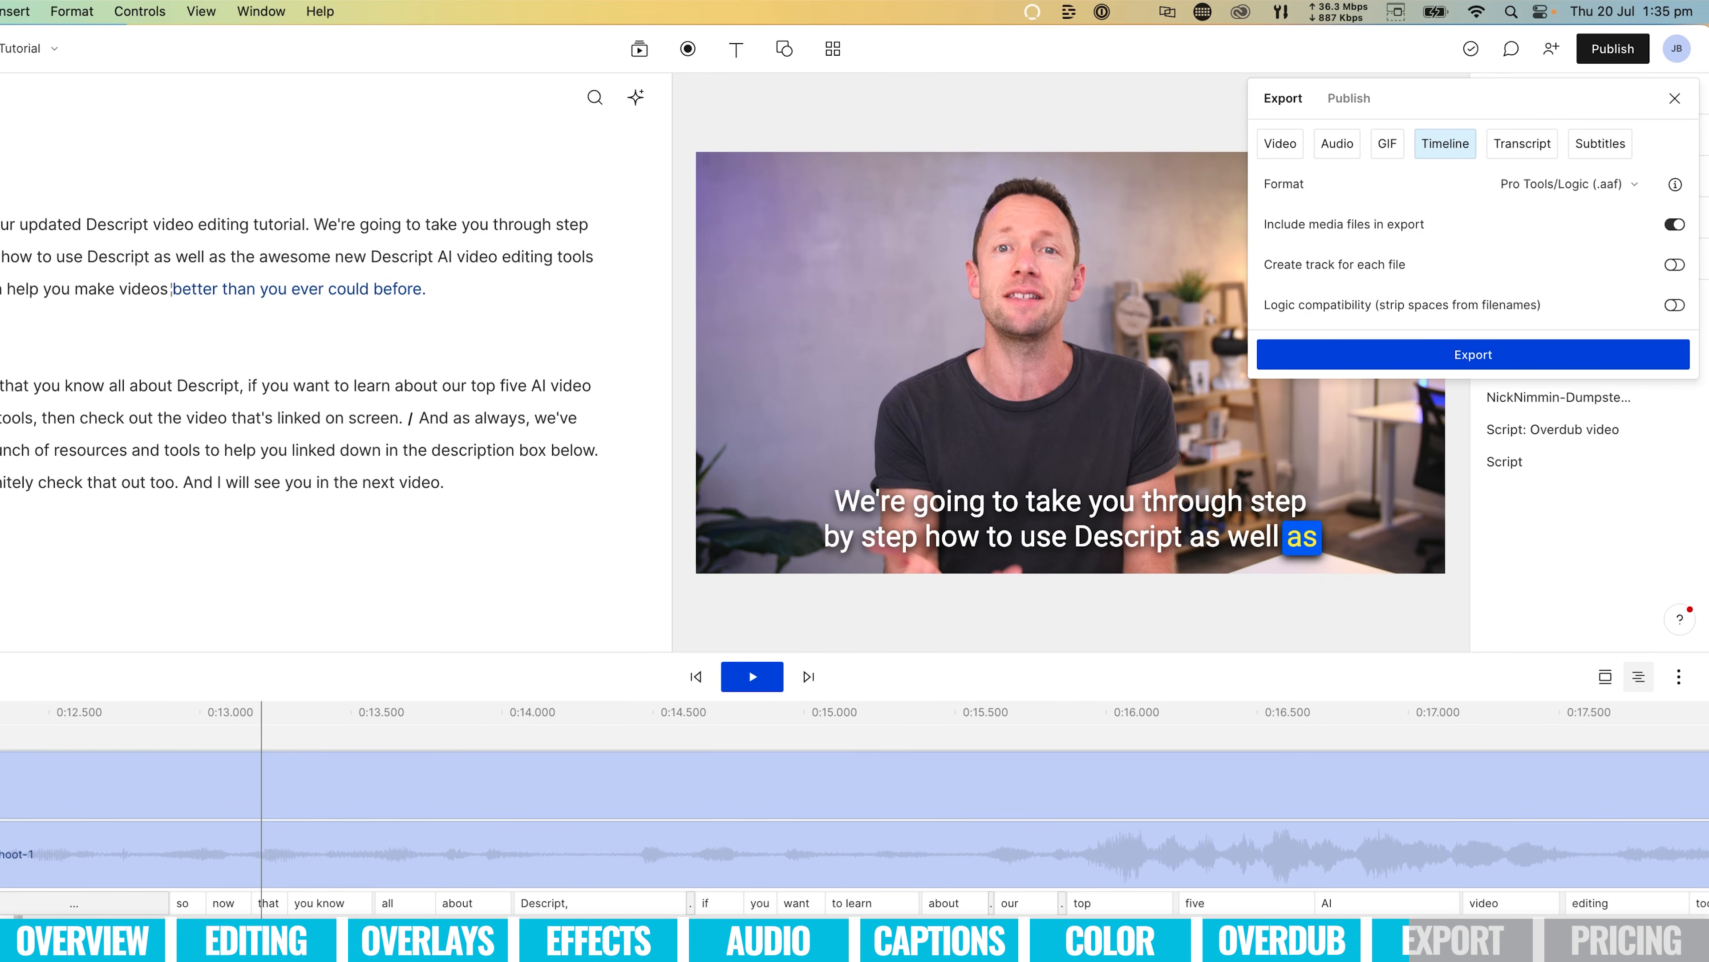
click(1626, 186)
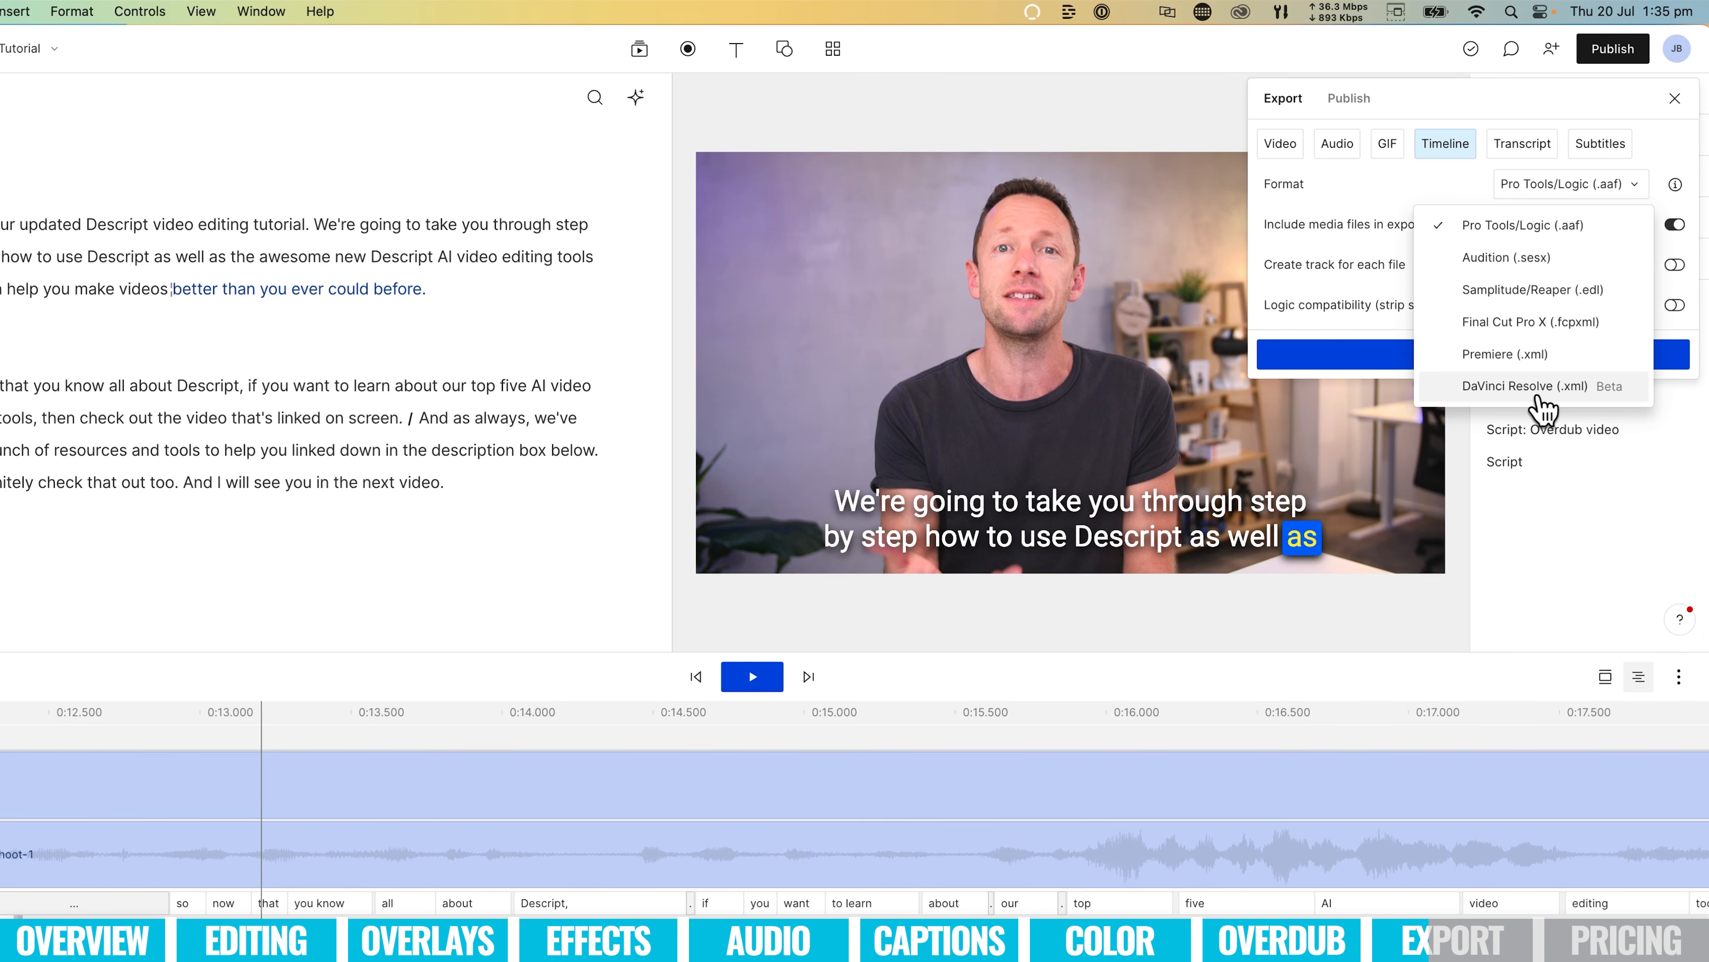
click(1404, 182)
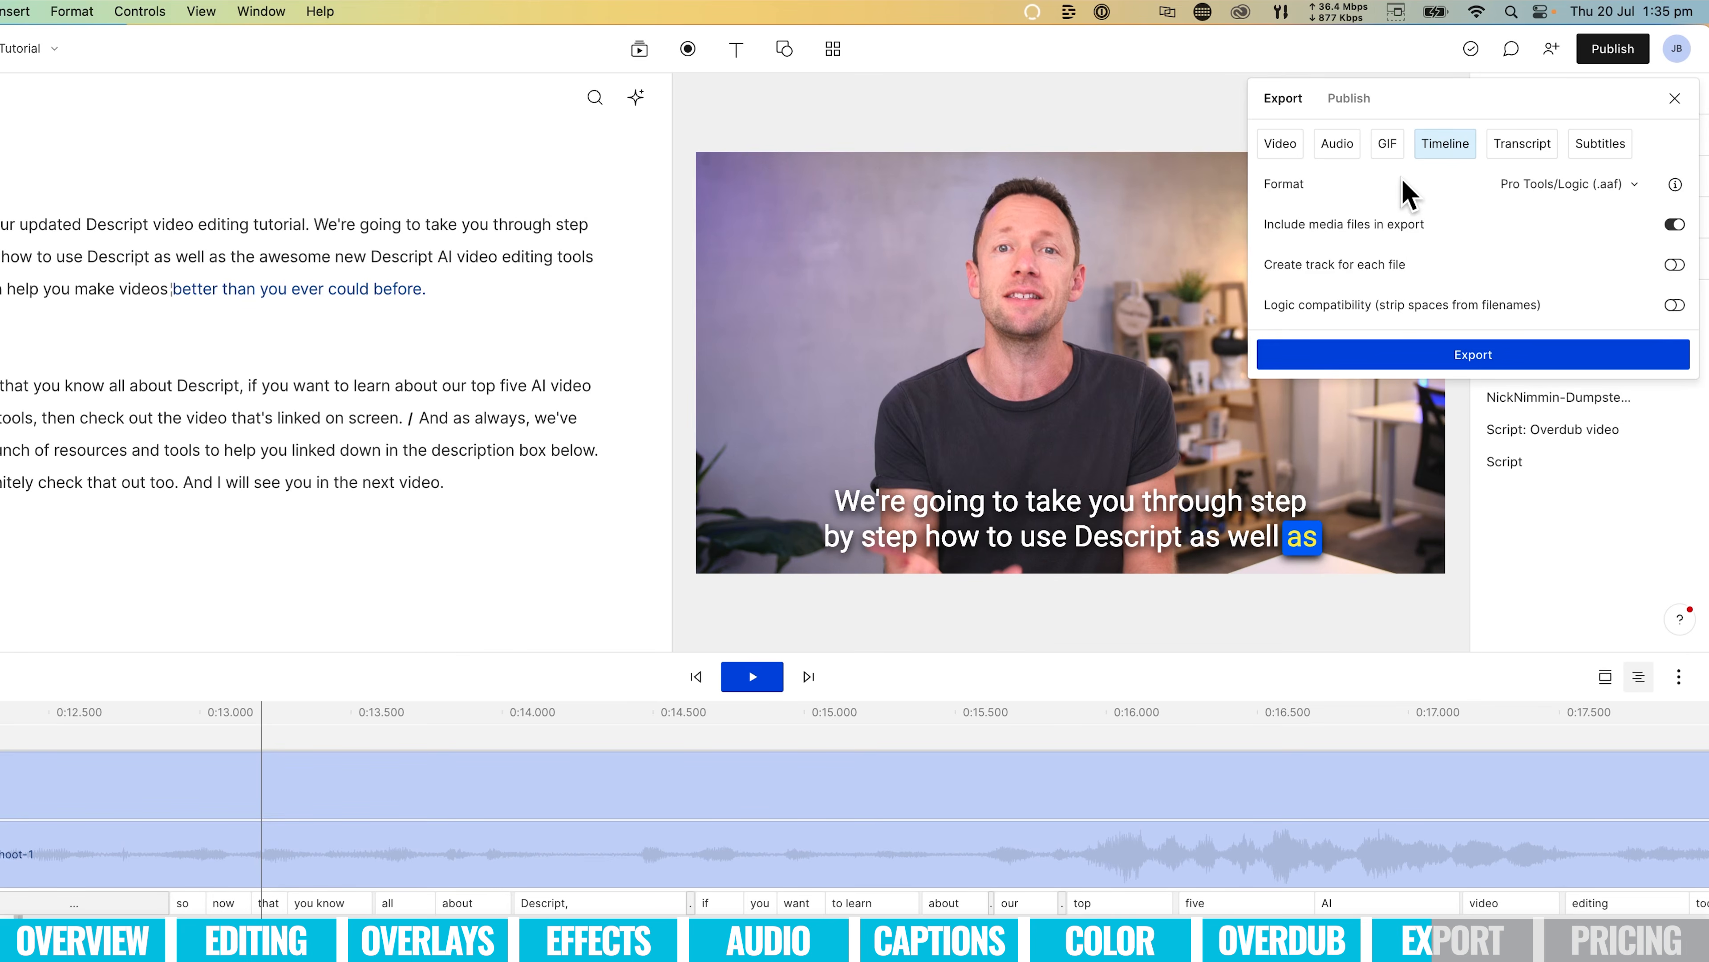
click(1516, 145)
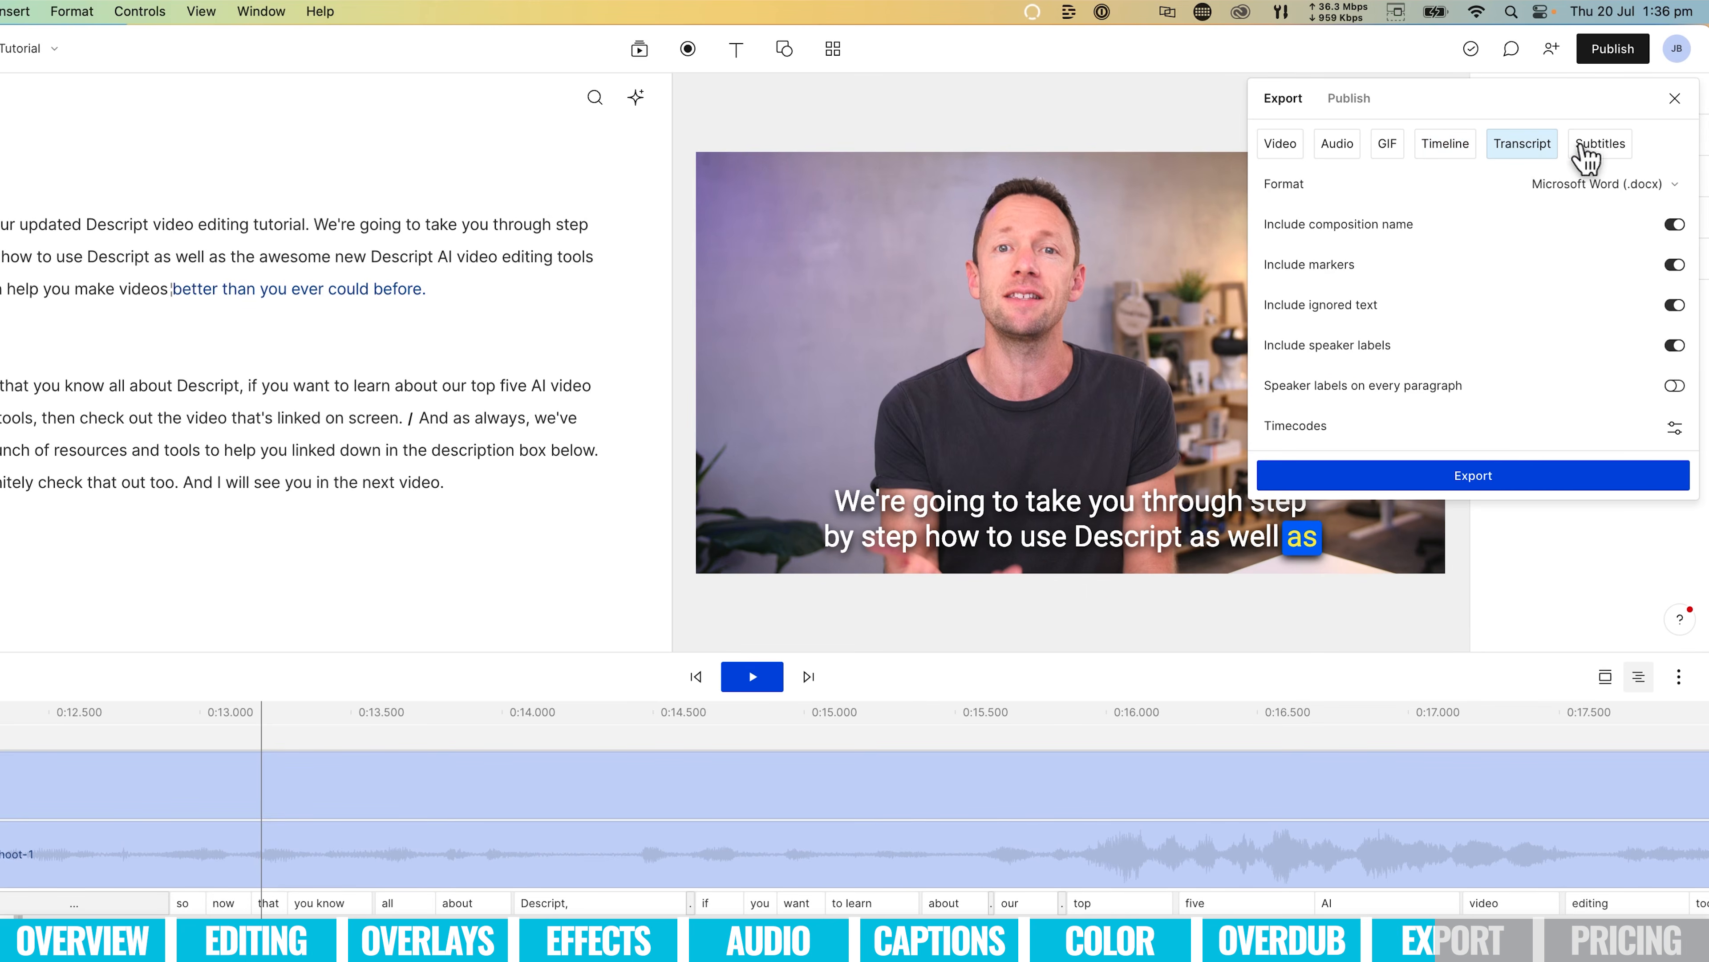
click(1588, 154)
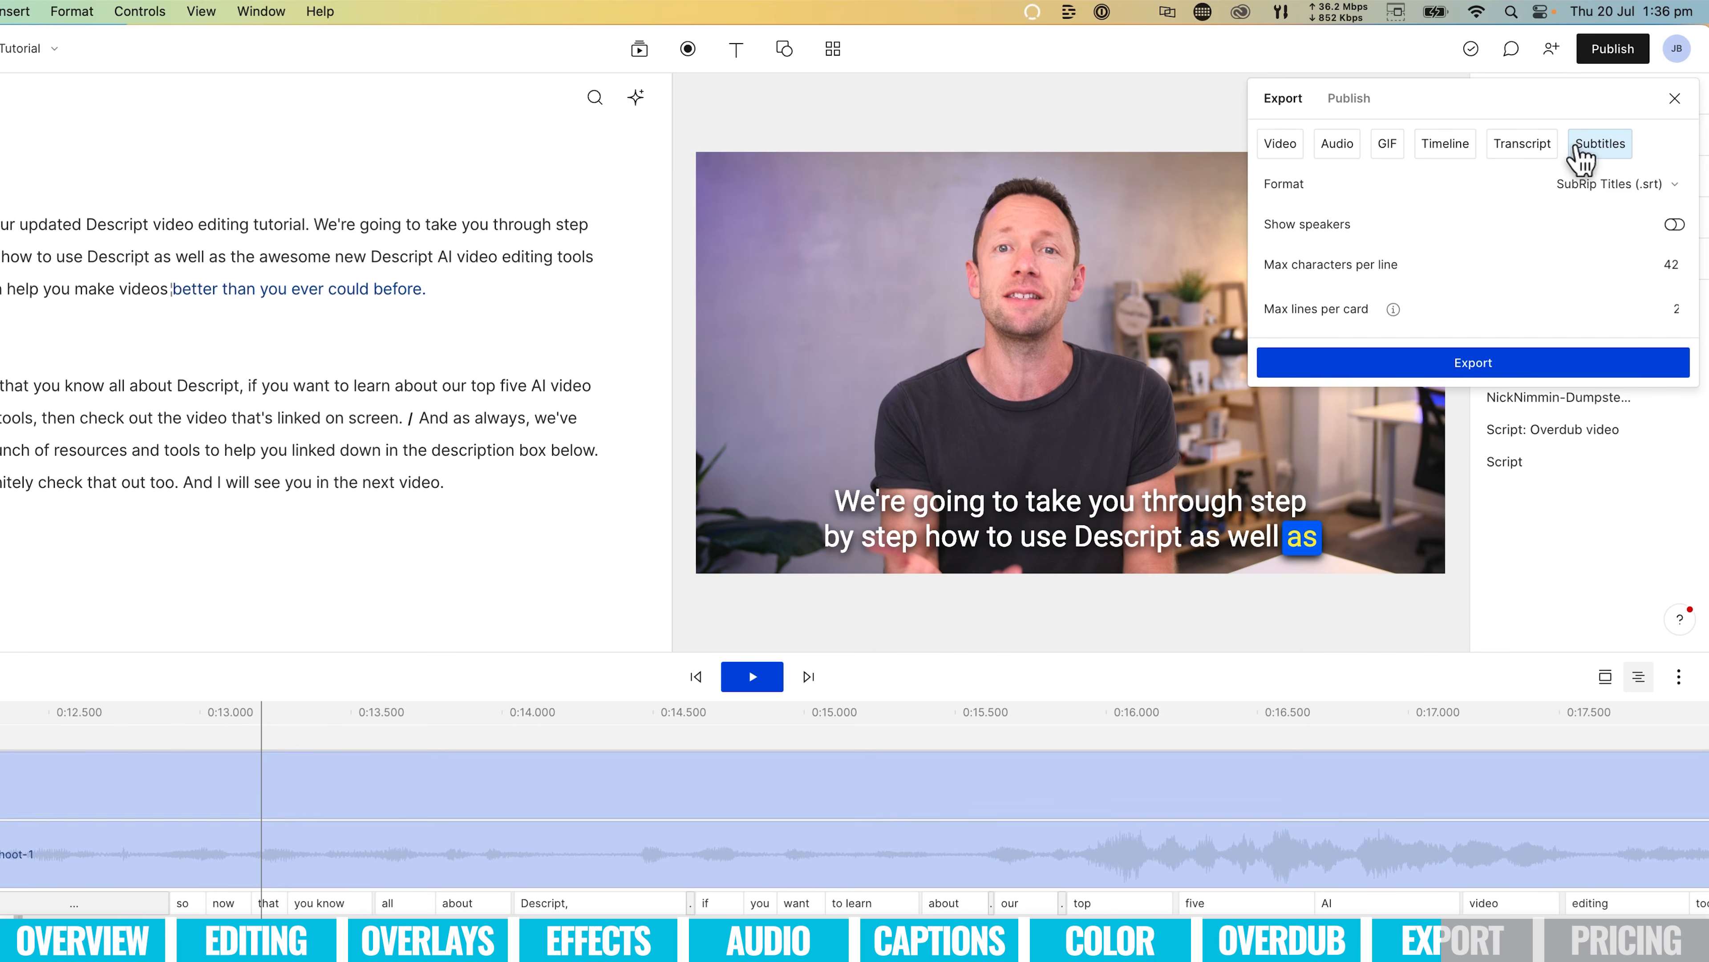
Export the current composition as a video at Max resolution and High quality.
click(1280, 153)
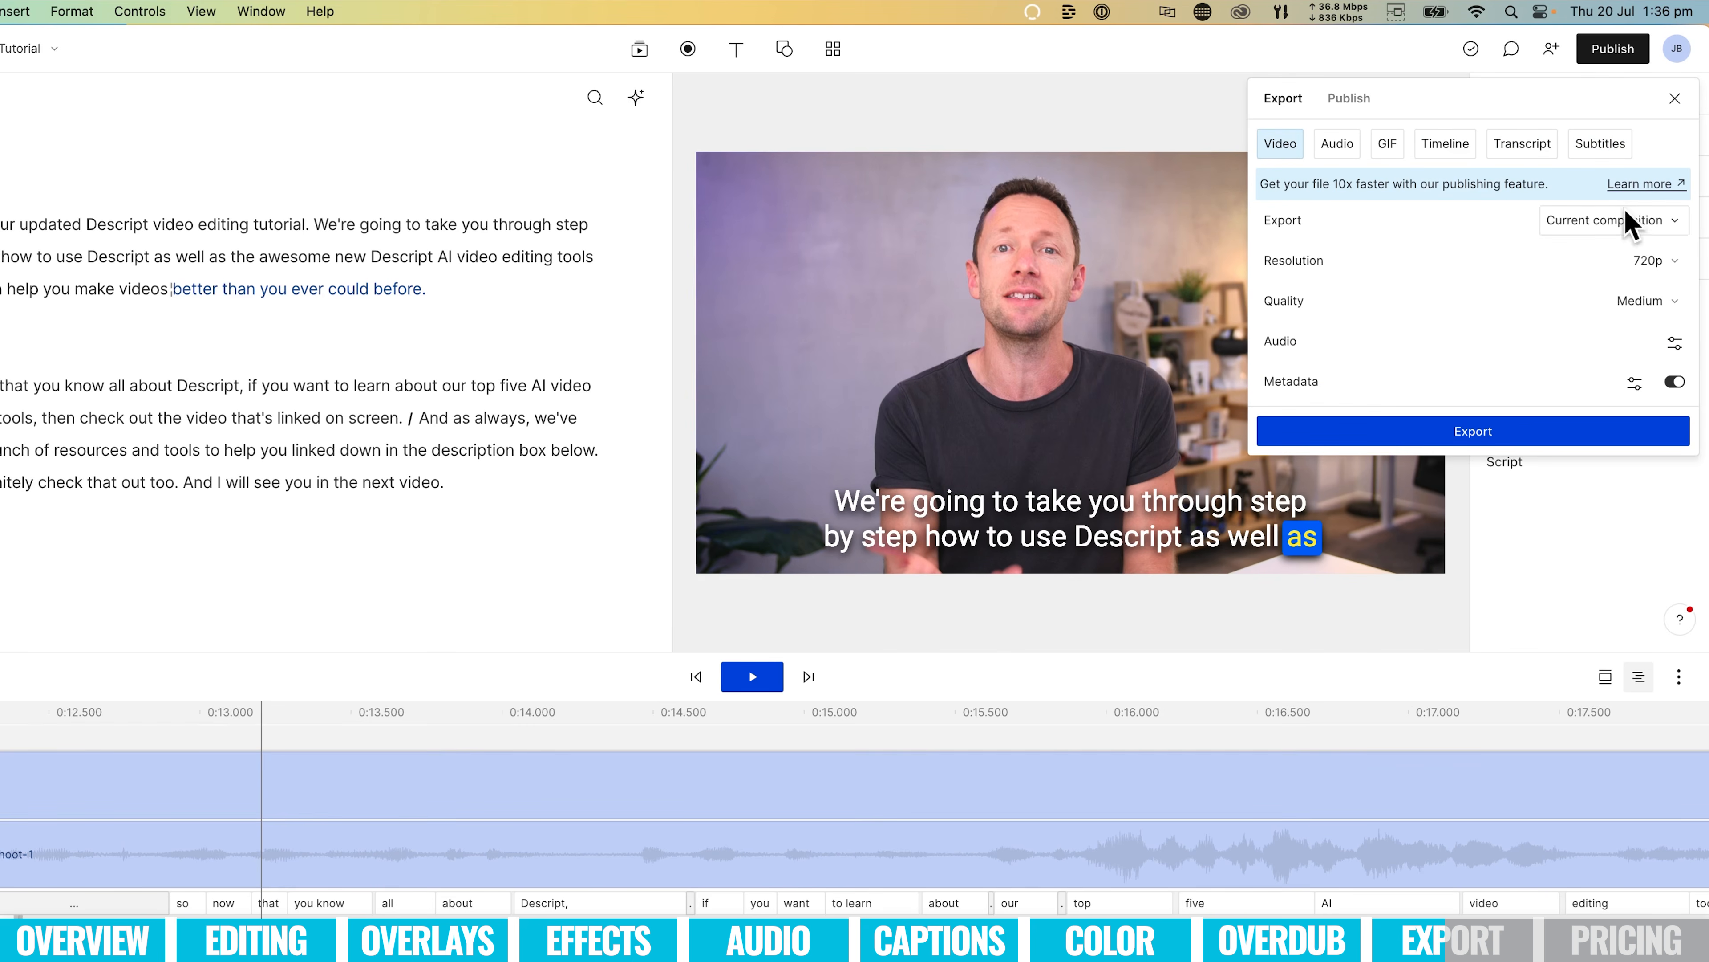
click(1652, 263)
click(1578, 304)
click(1654, 304)
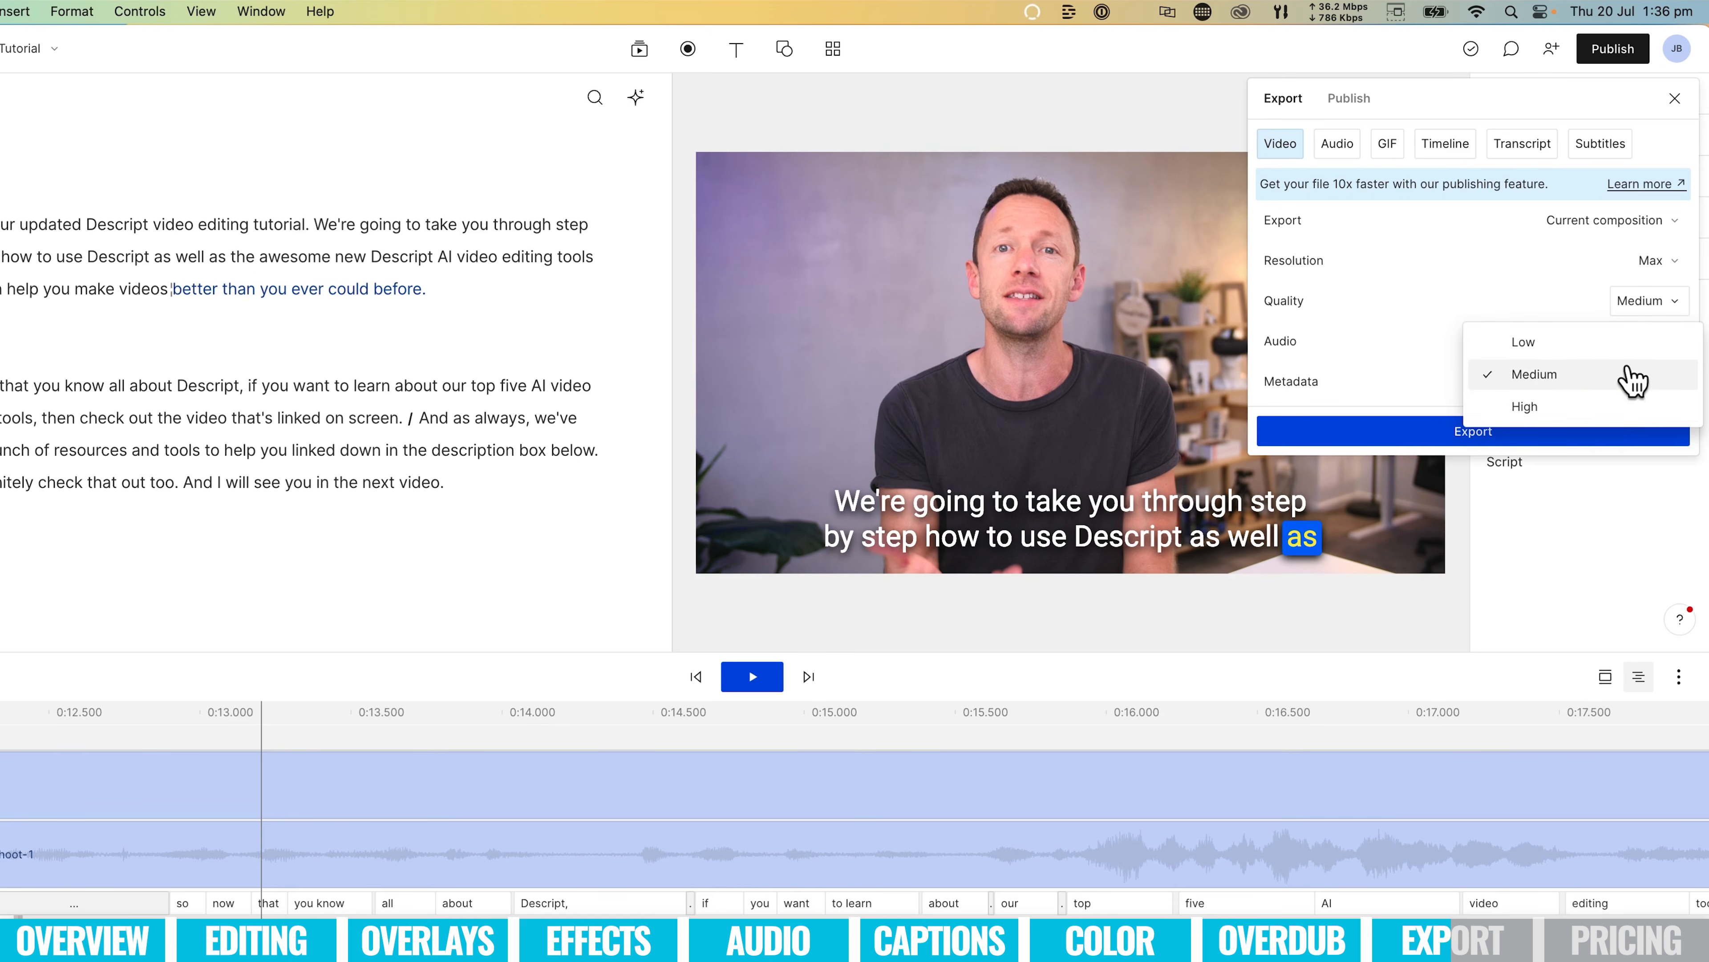
click(1514, 406)
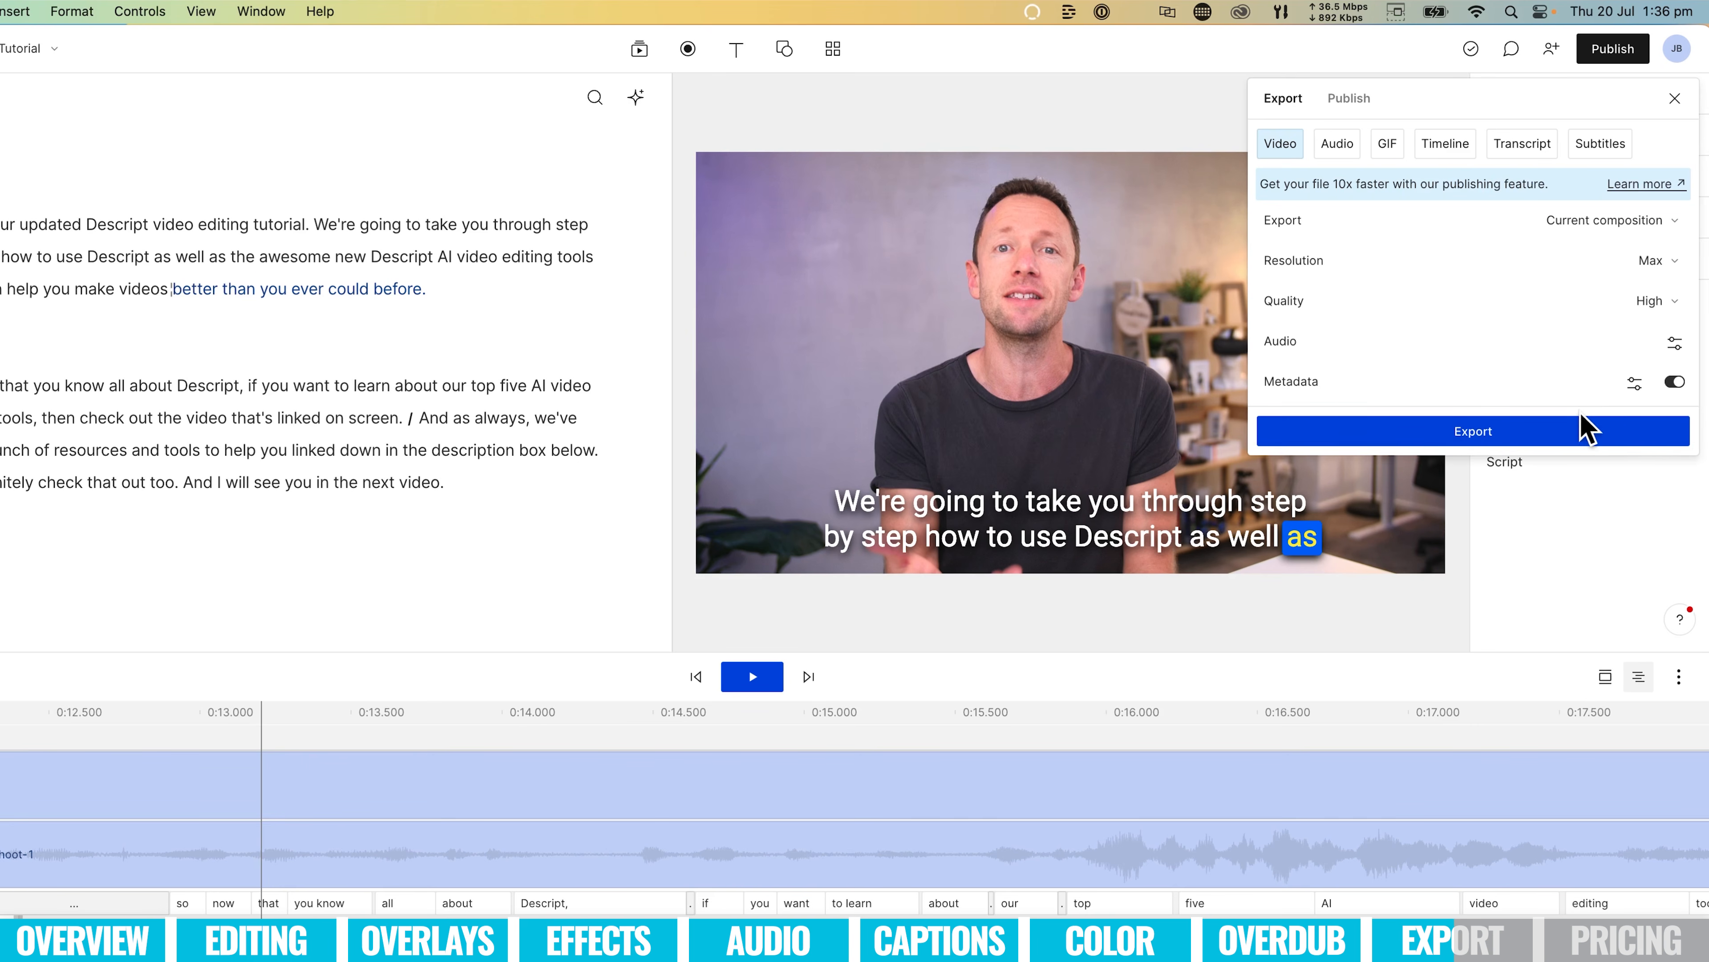
click(1583, 428)
click(905, 609)
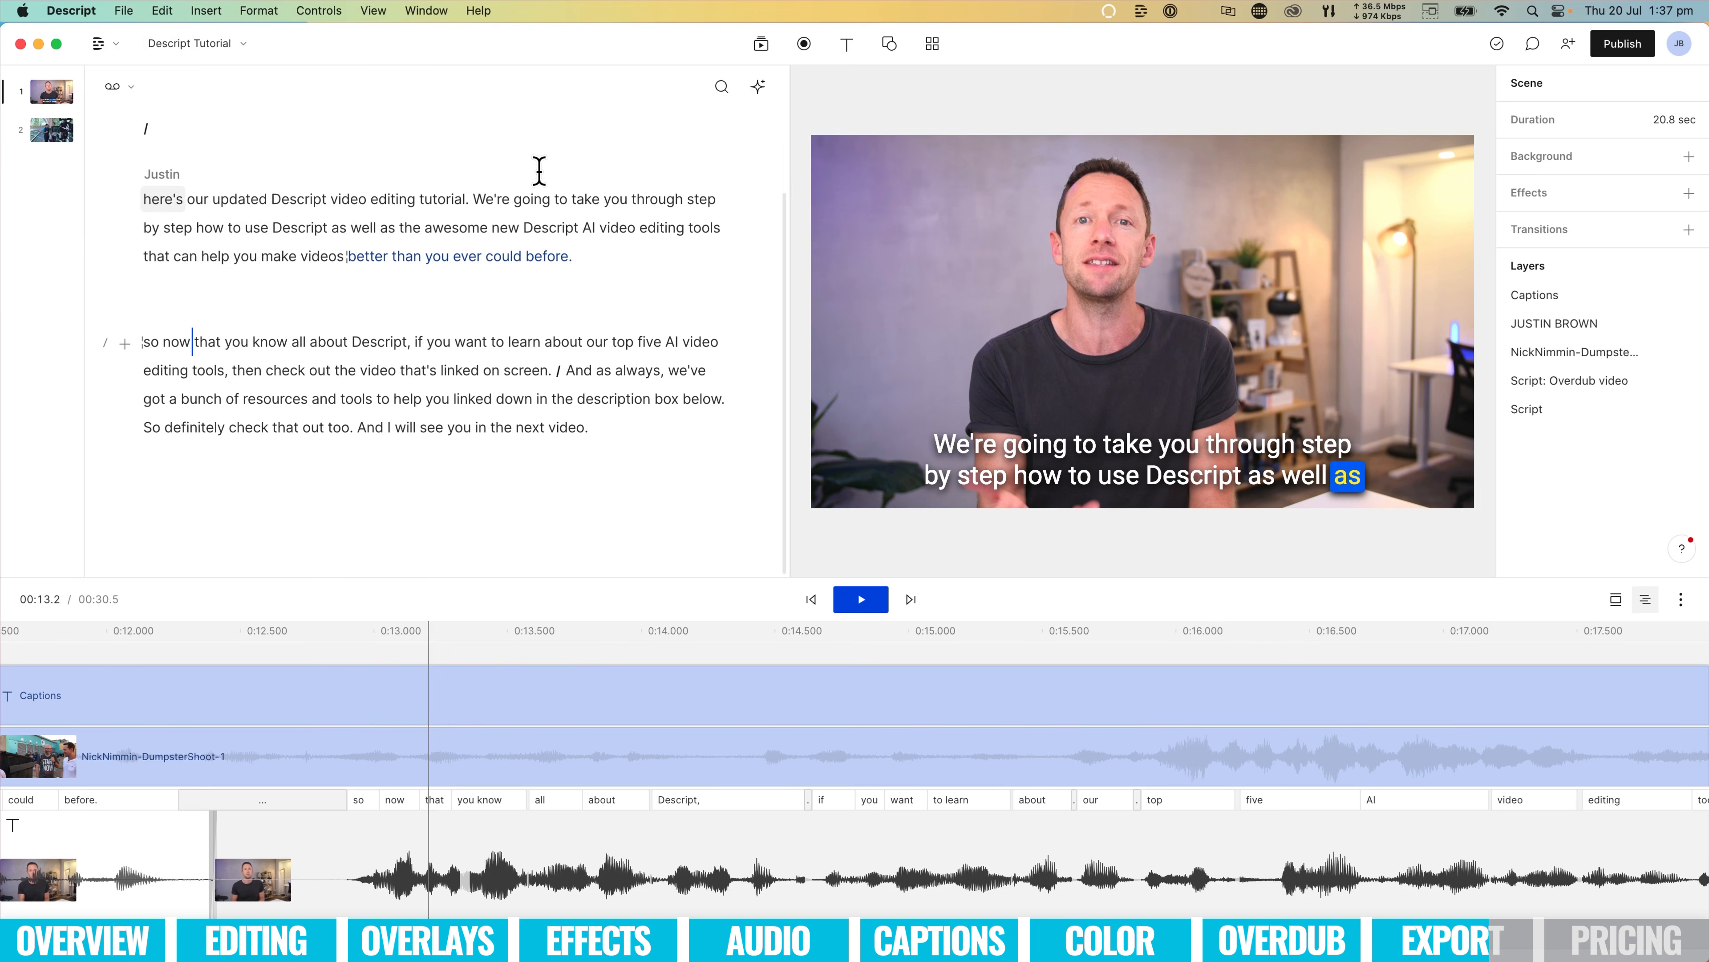
Switch the composition to Portrait 9:16, then enlarge the speaker video to about 6838 × 3846 and position it so the speaker fills the frame.
click(825, 88)
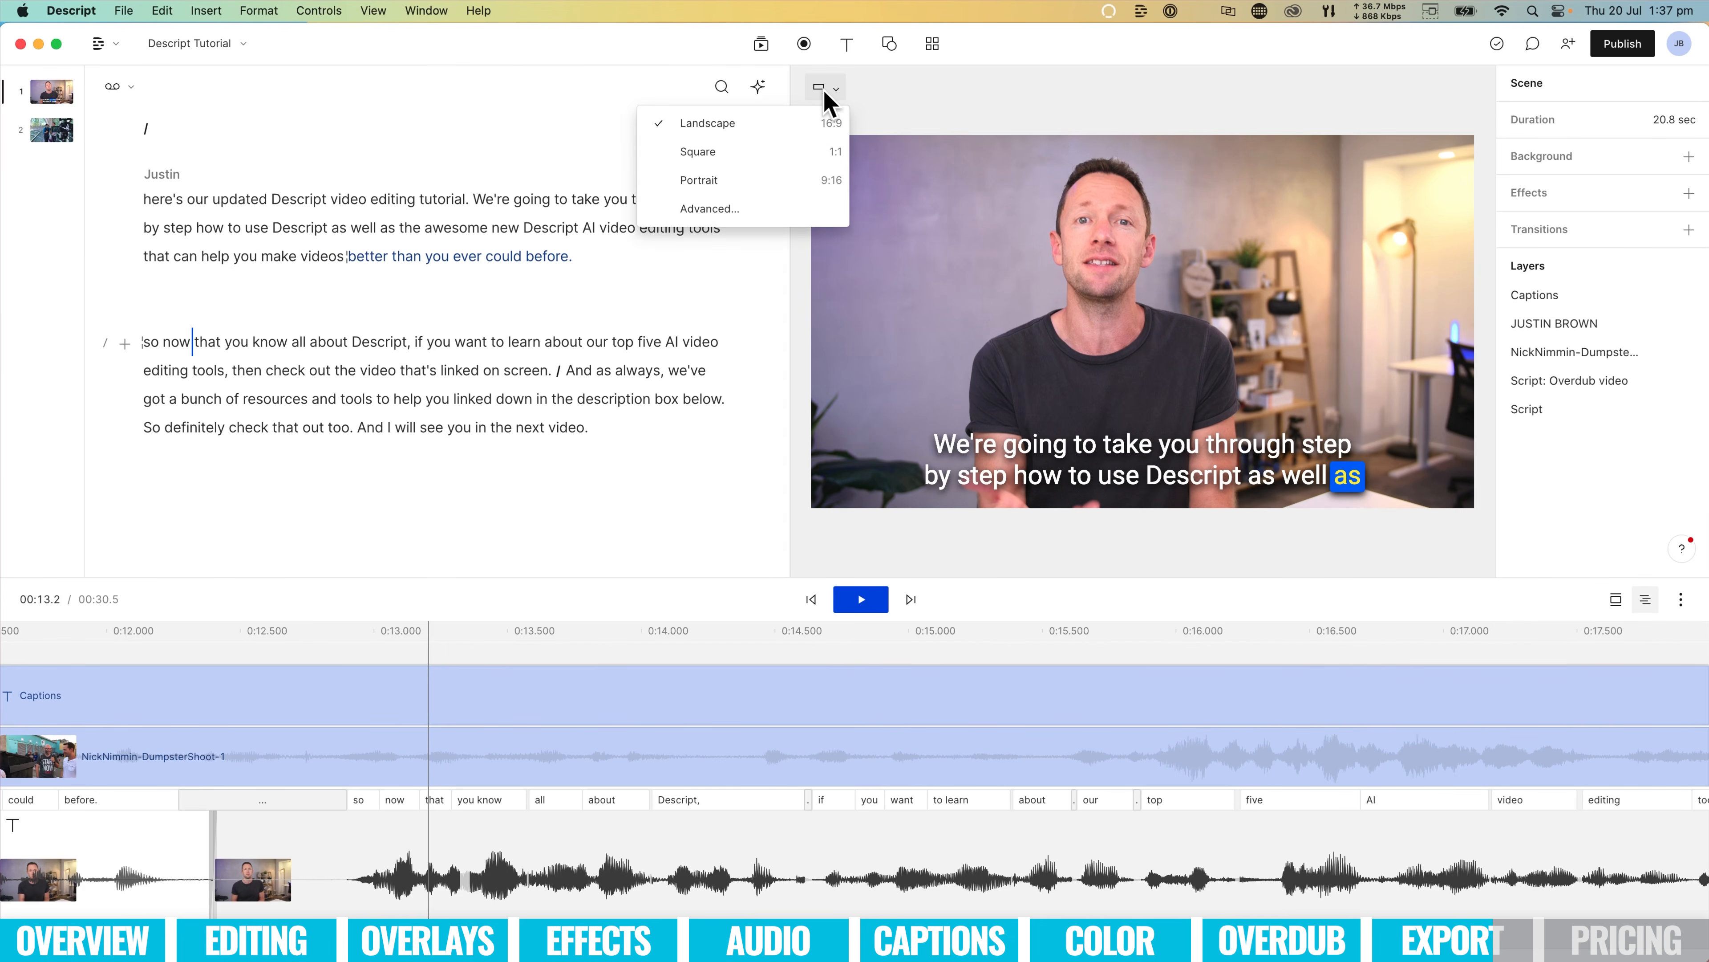
click(737, 192)
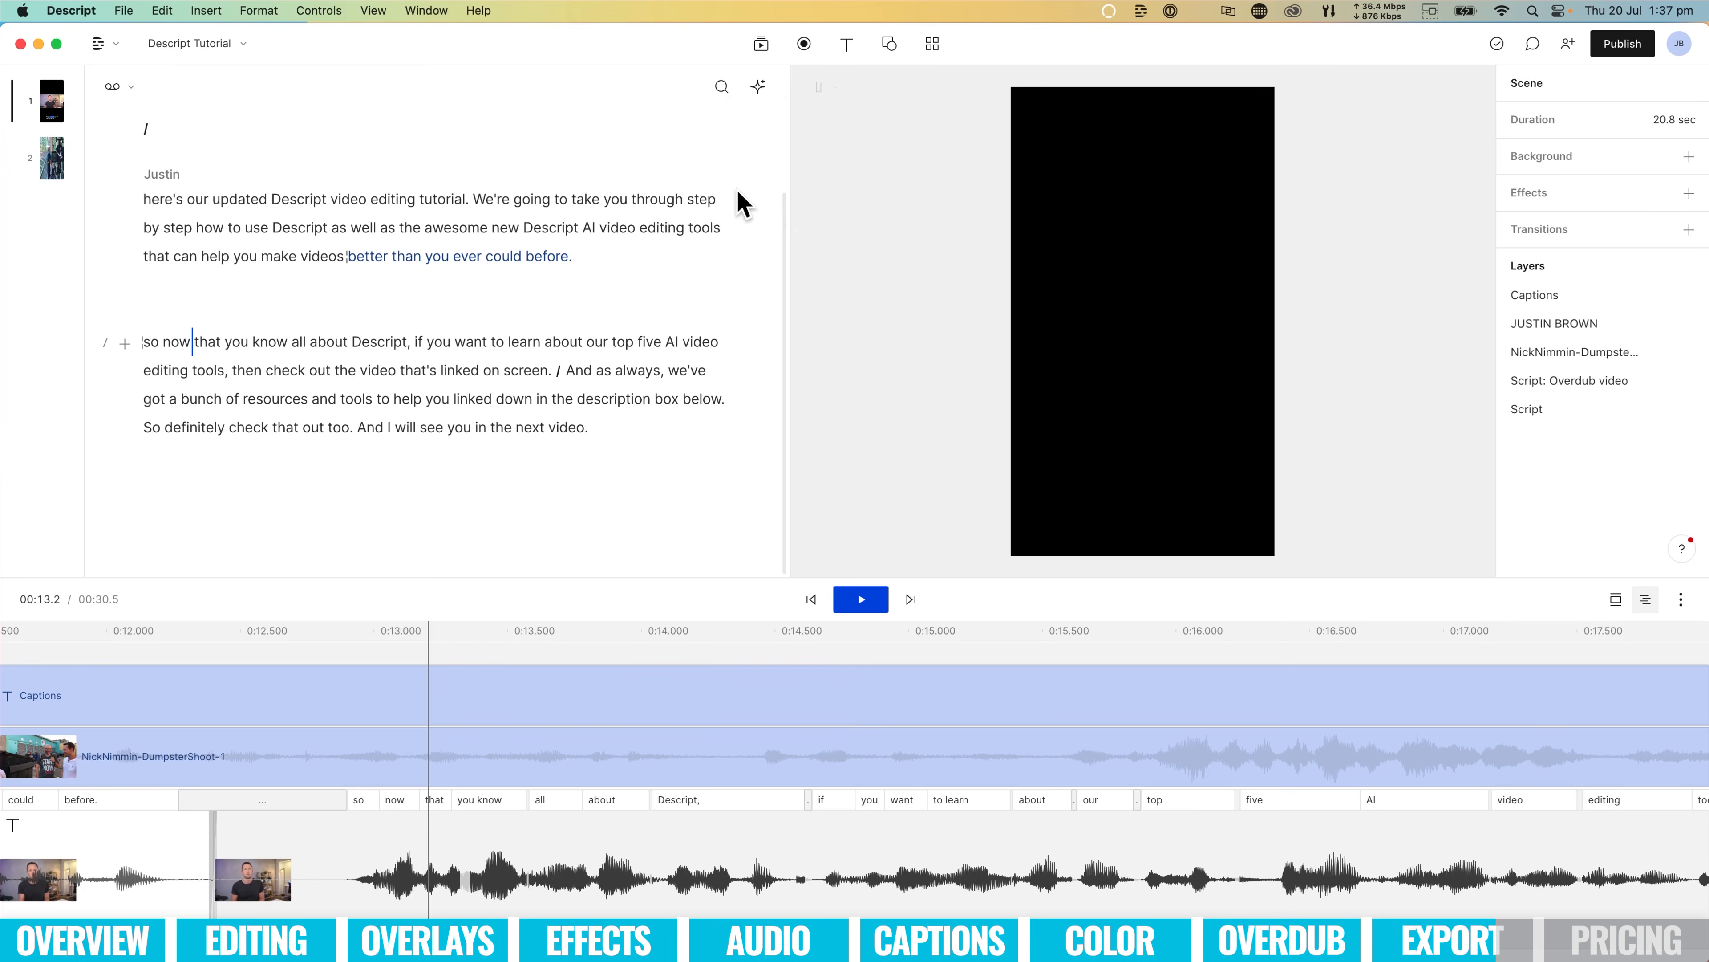
click(1006, 251)
drag(1006, 251, 752, 80)
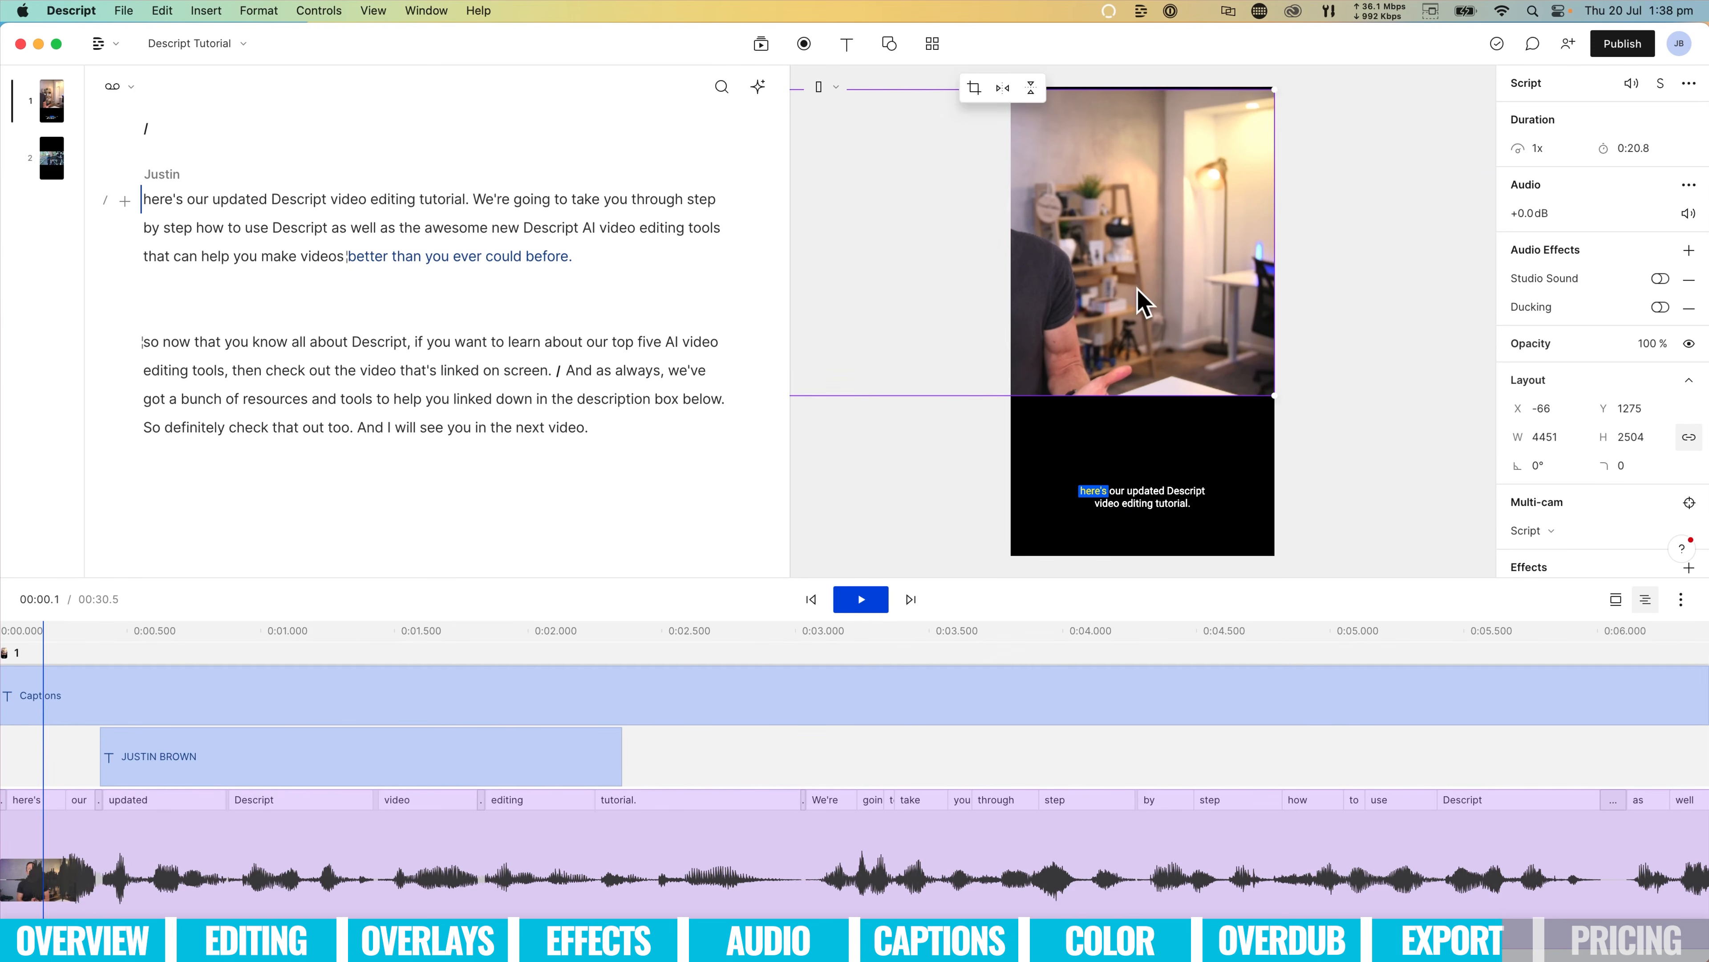
drag(1138, 303, 1322, 347)
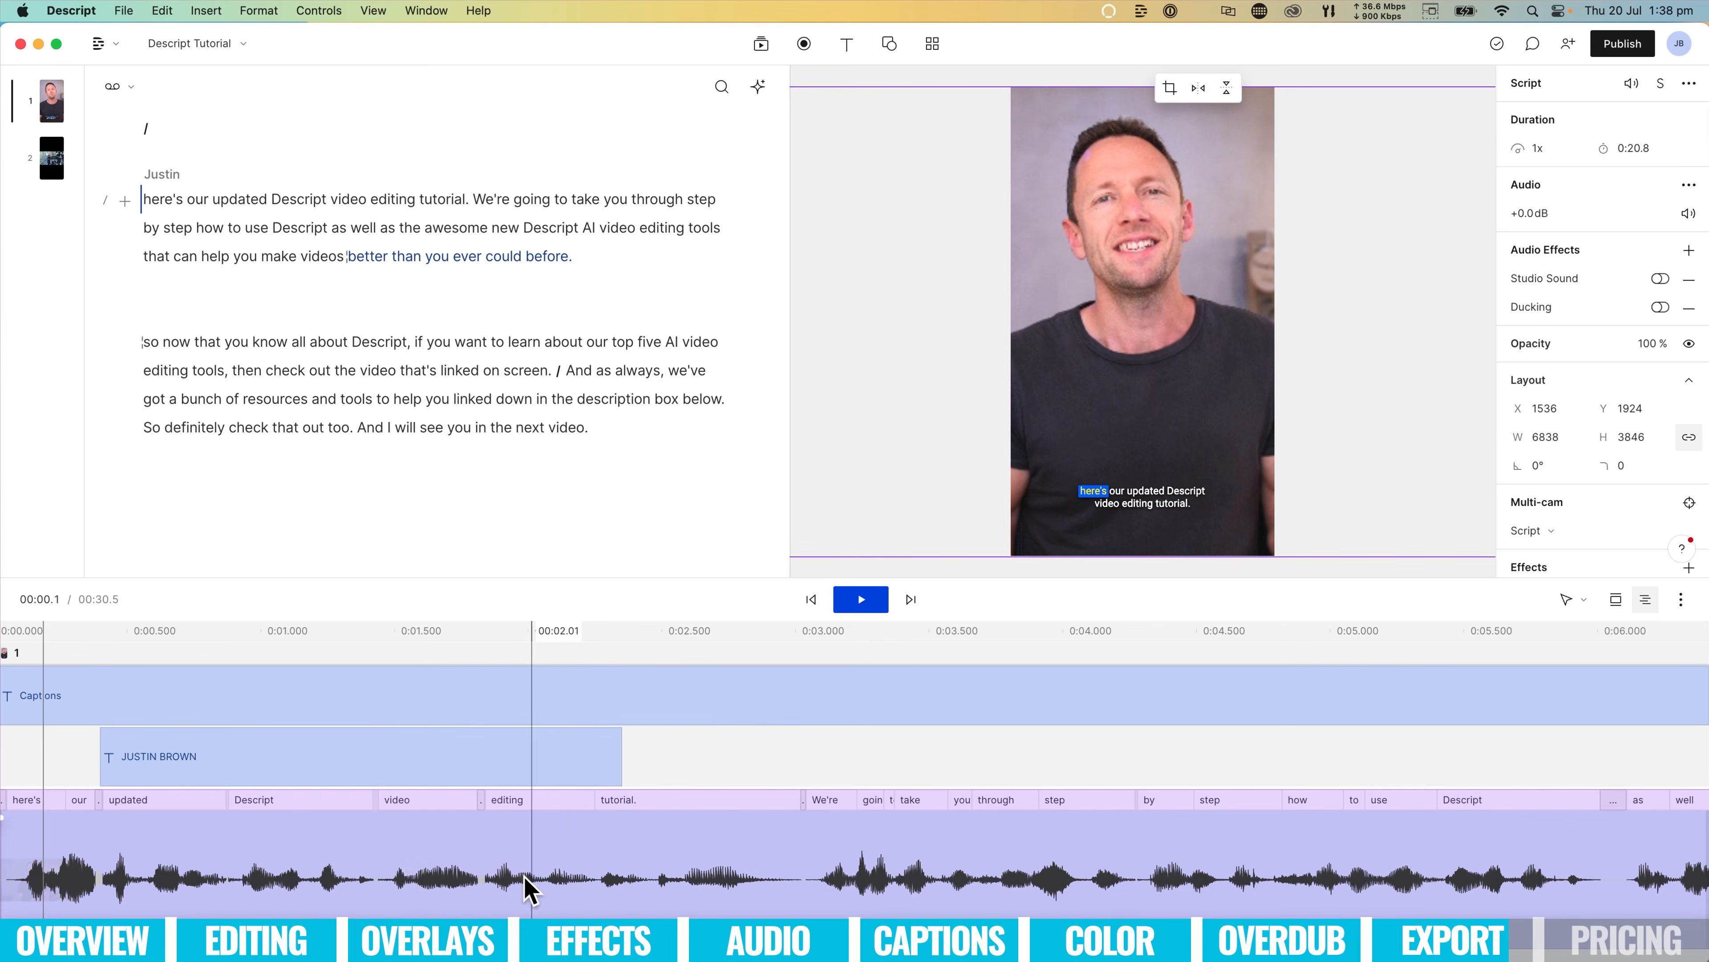
Enlarge the captions box to about 1801 × 559, set its font size to 97, and centre it over the speaker's chest at about Y 2755.
click(253, 707)
click(1225, 493)
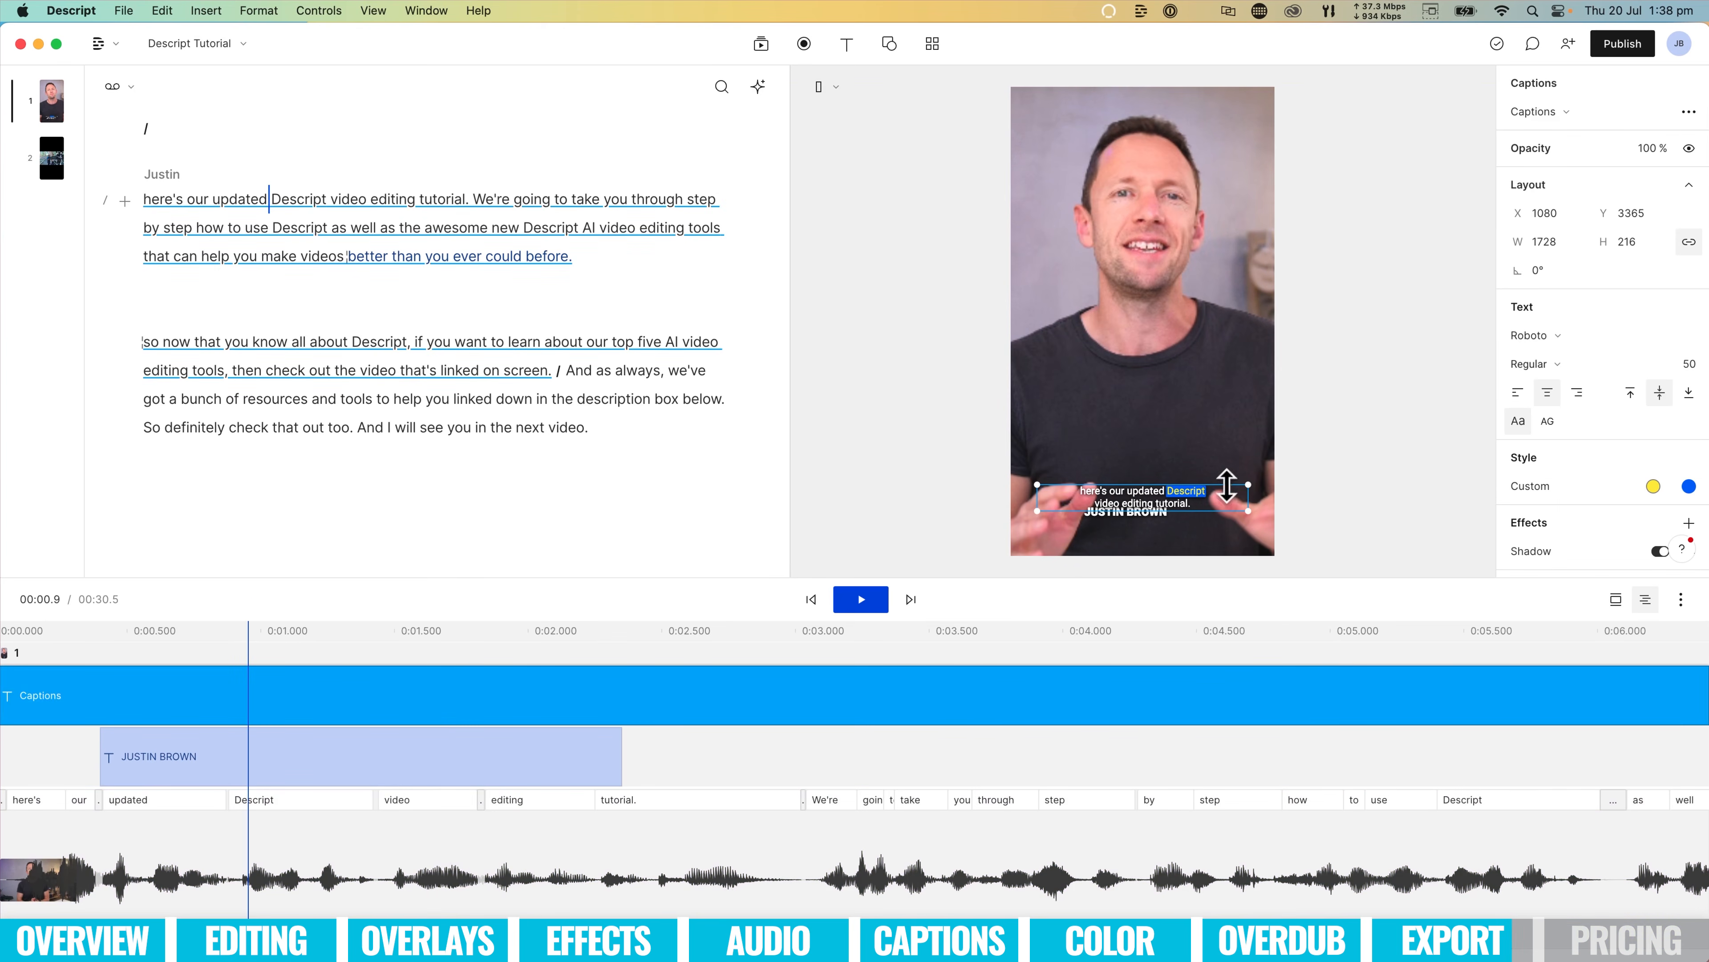
drag(1248, 485, 1257, 442)
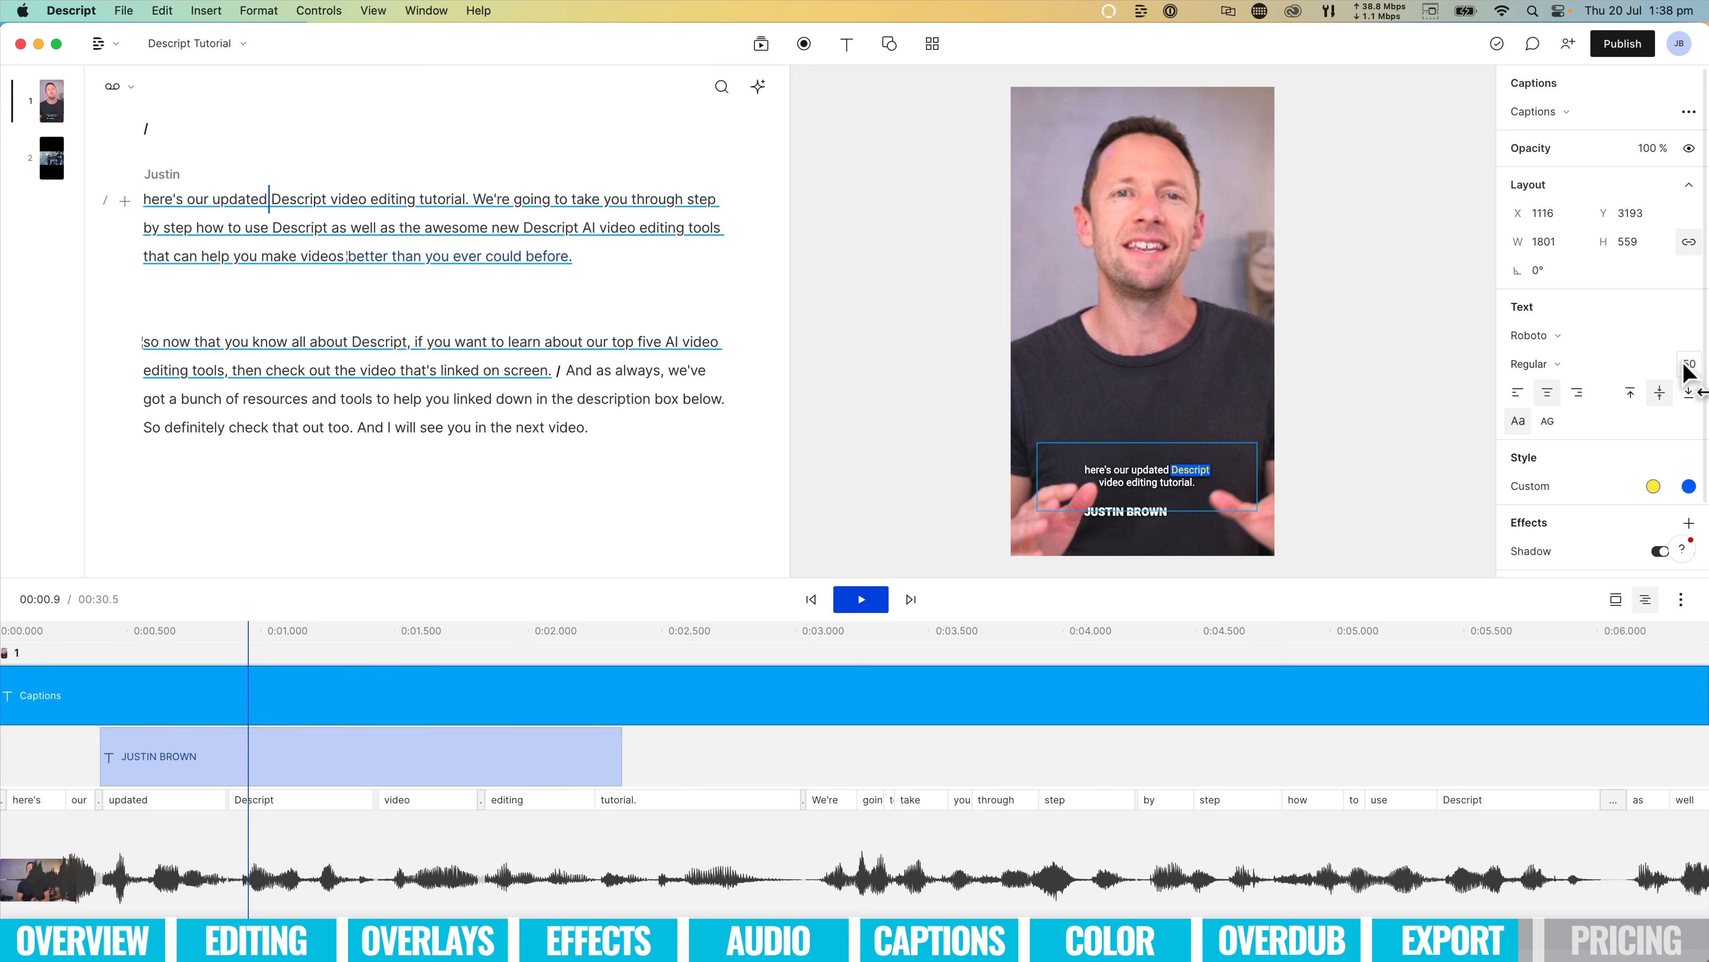
drag(1689, 367, 1703, 367)
drag(1149, 483, 1144, 428)
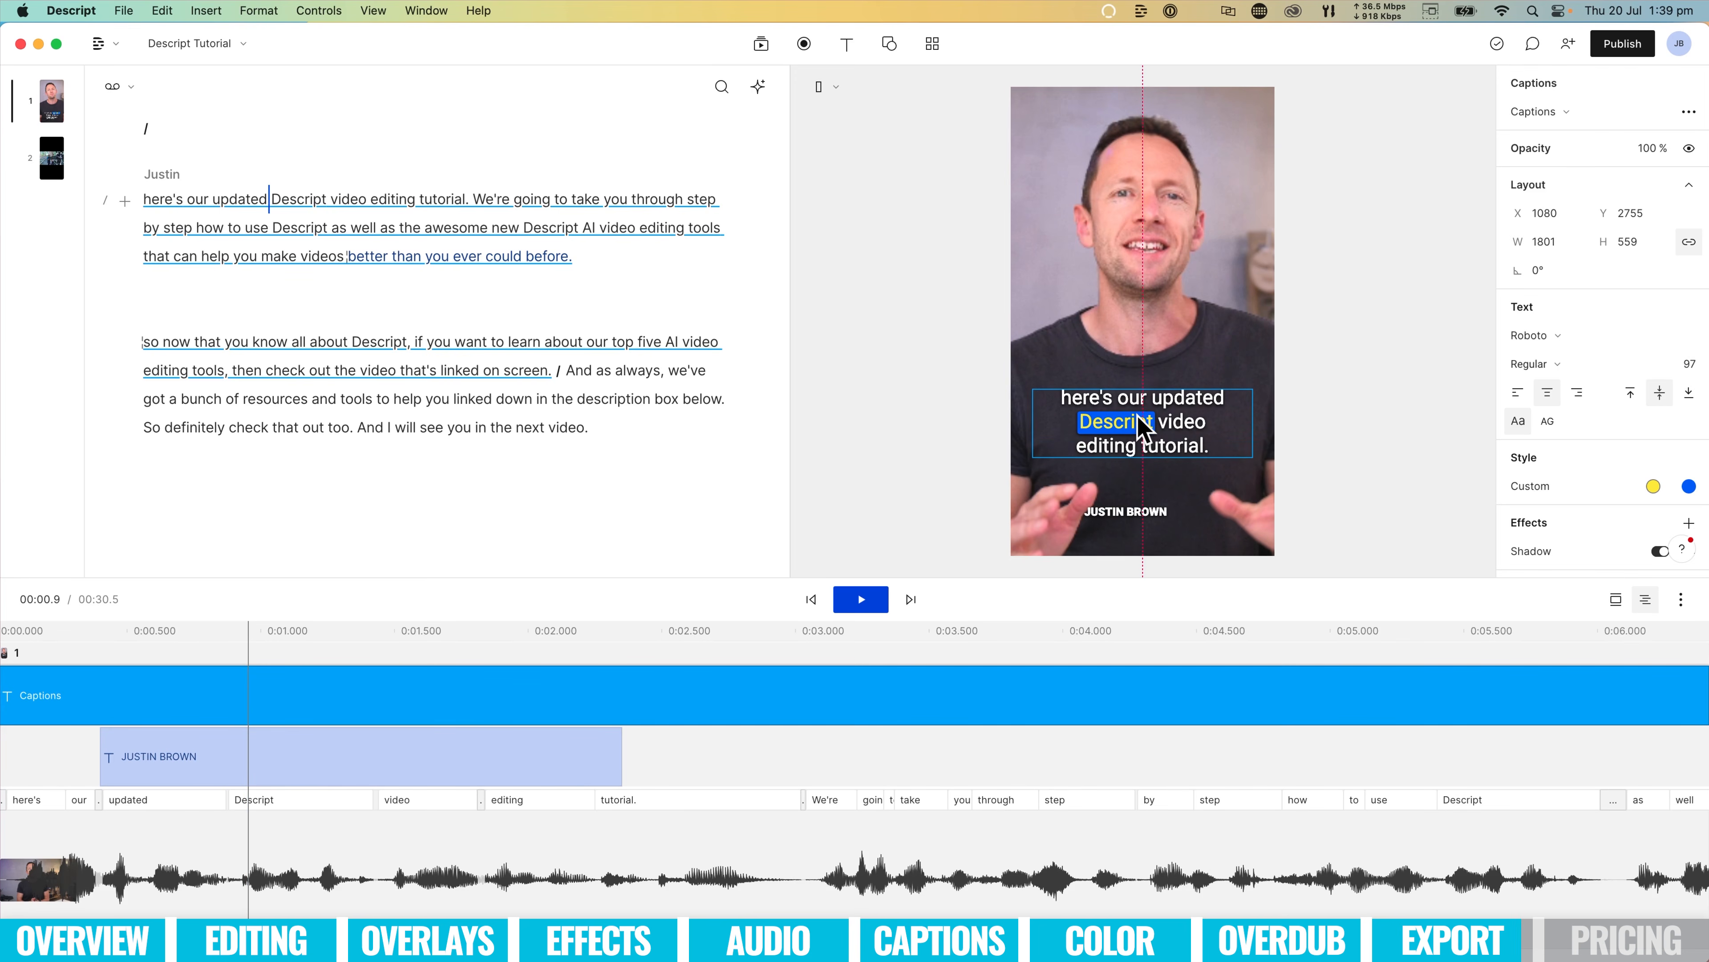
Centre the name title horizontally below the captions and bring up the overlay video clip for checking in the portrait frame.
click(1144, 518)
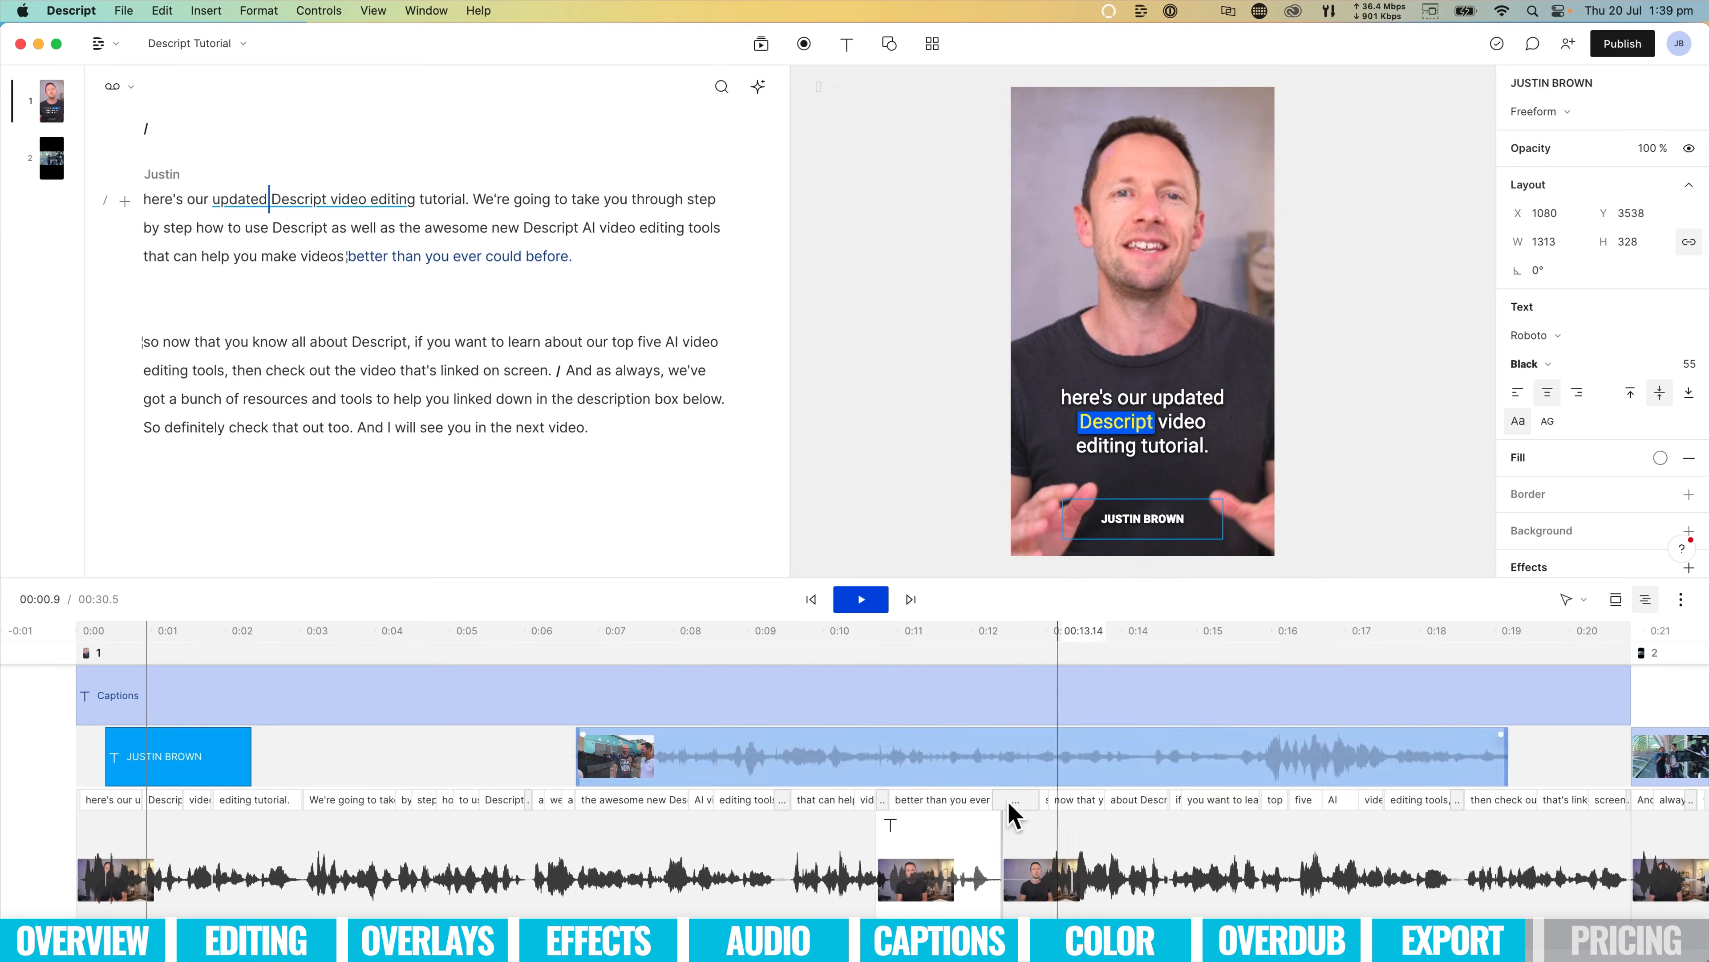
click(855, 764)
click(813, 647)
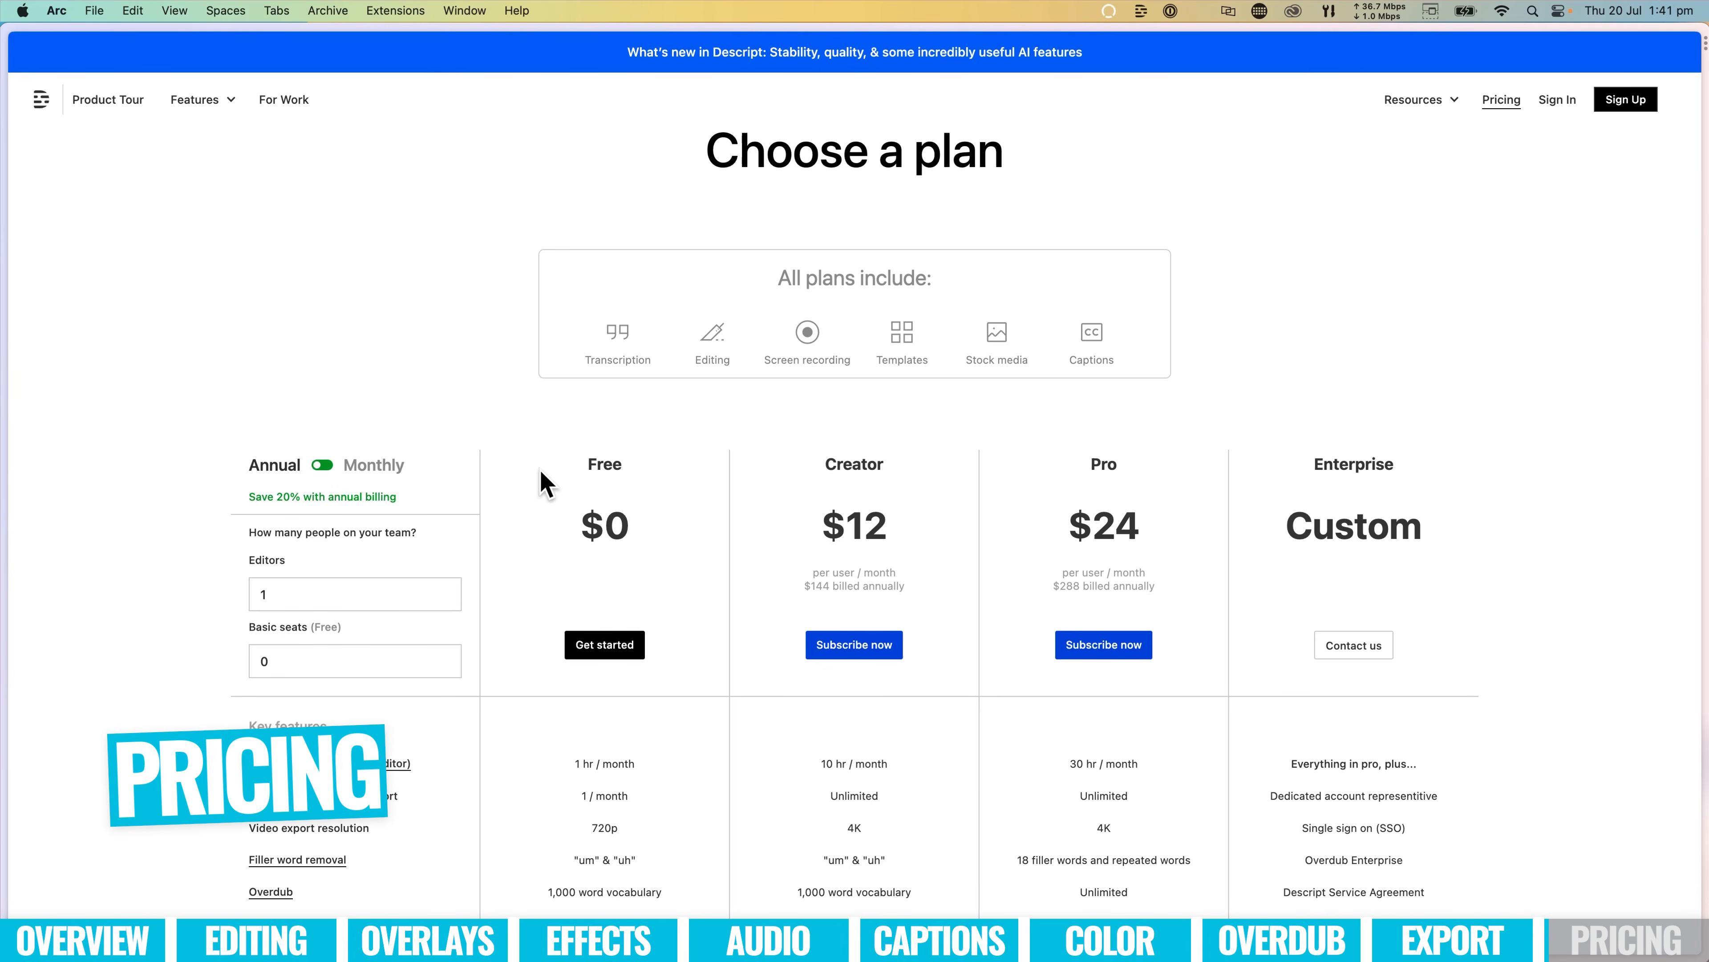
Switch to Descript's website in the browser and examine the plan prices and key features, the workflow overview and the product tour.
scroll(533, 479, down, 3)
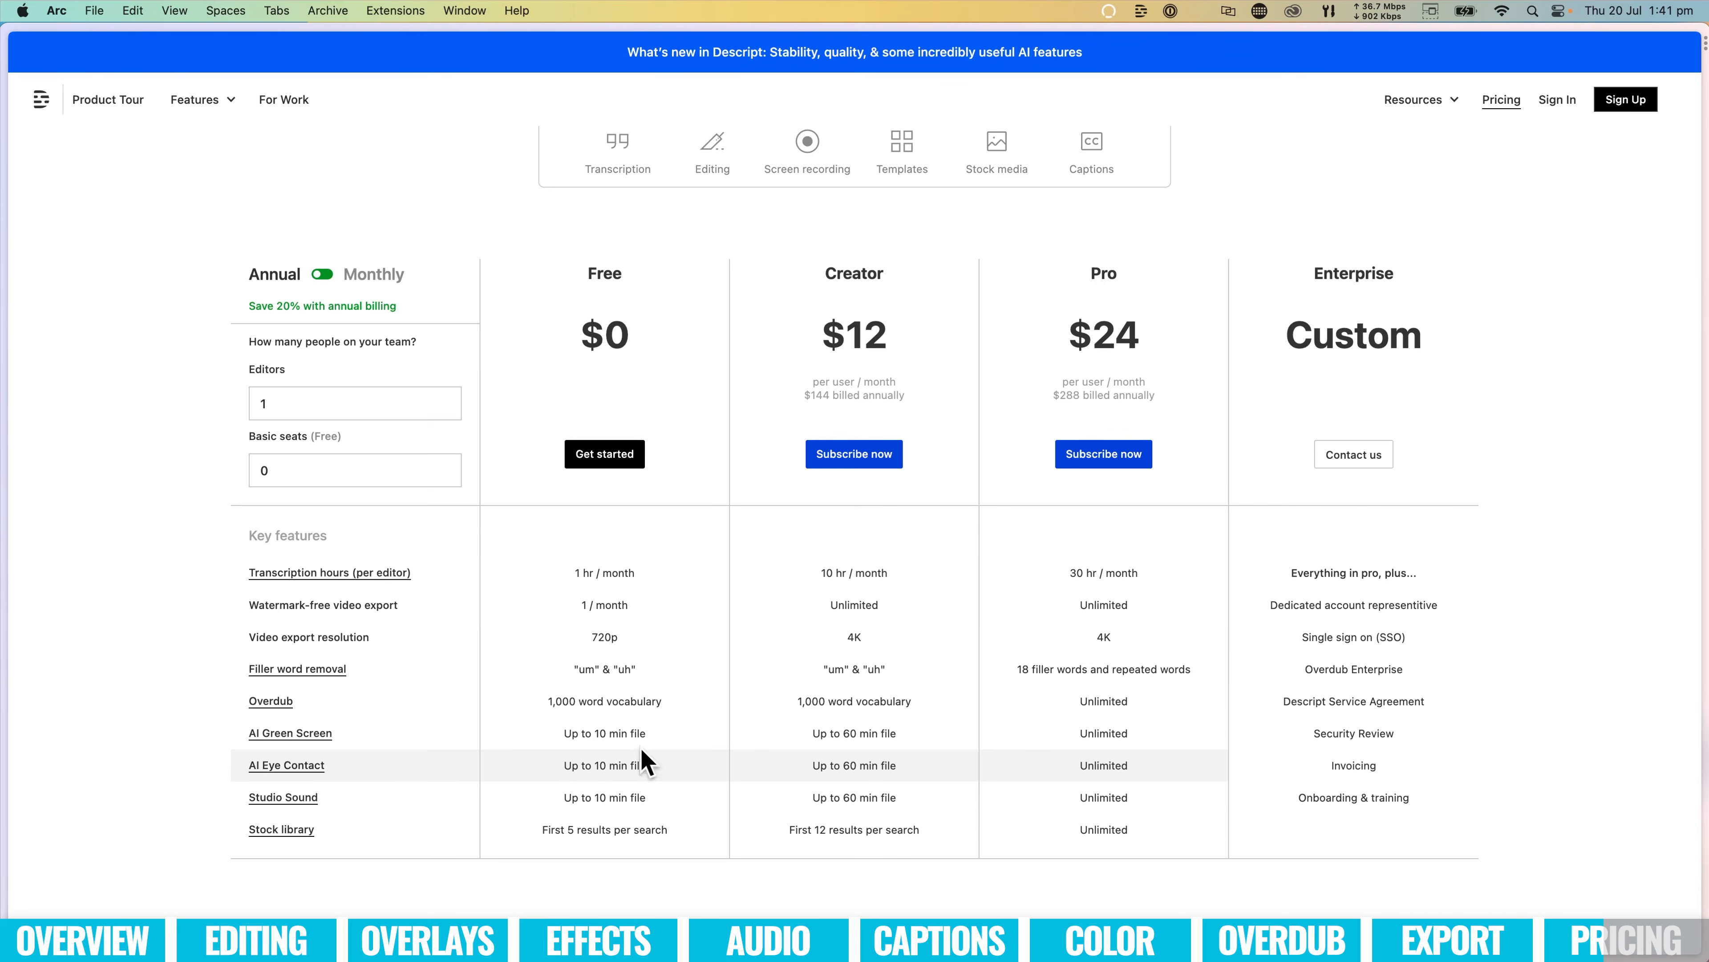
scroll(635, 732, up, 1)
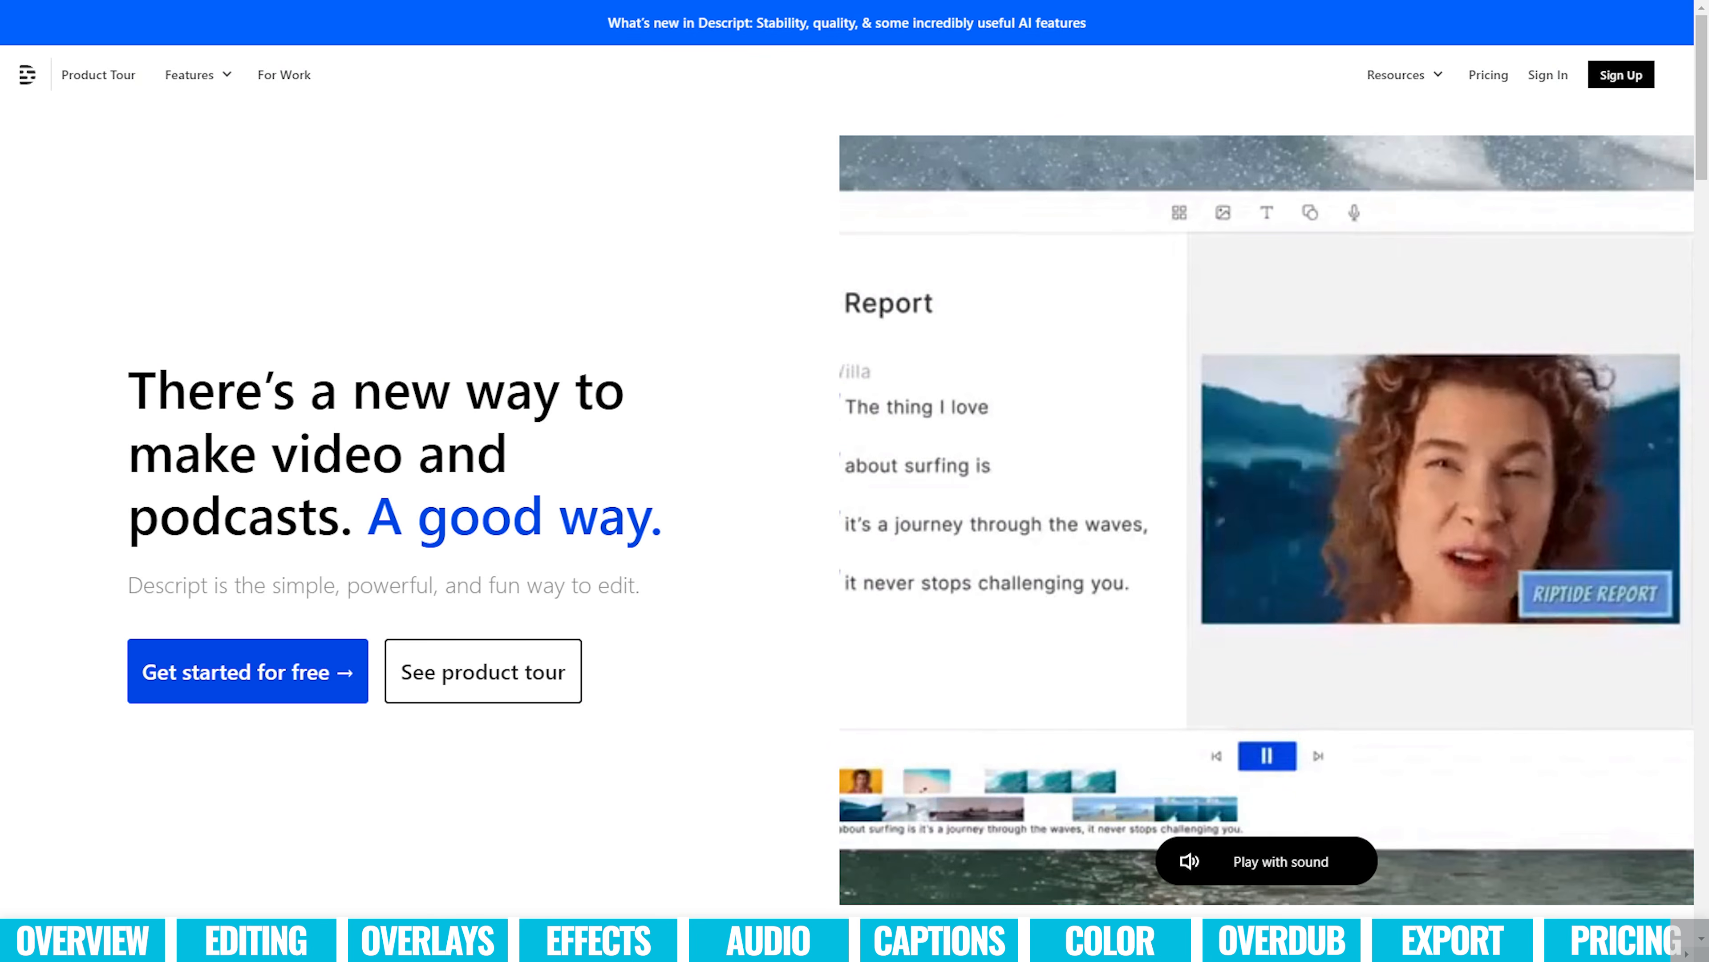
scroll(854, 512, down, 6)
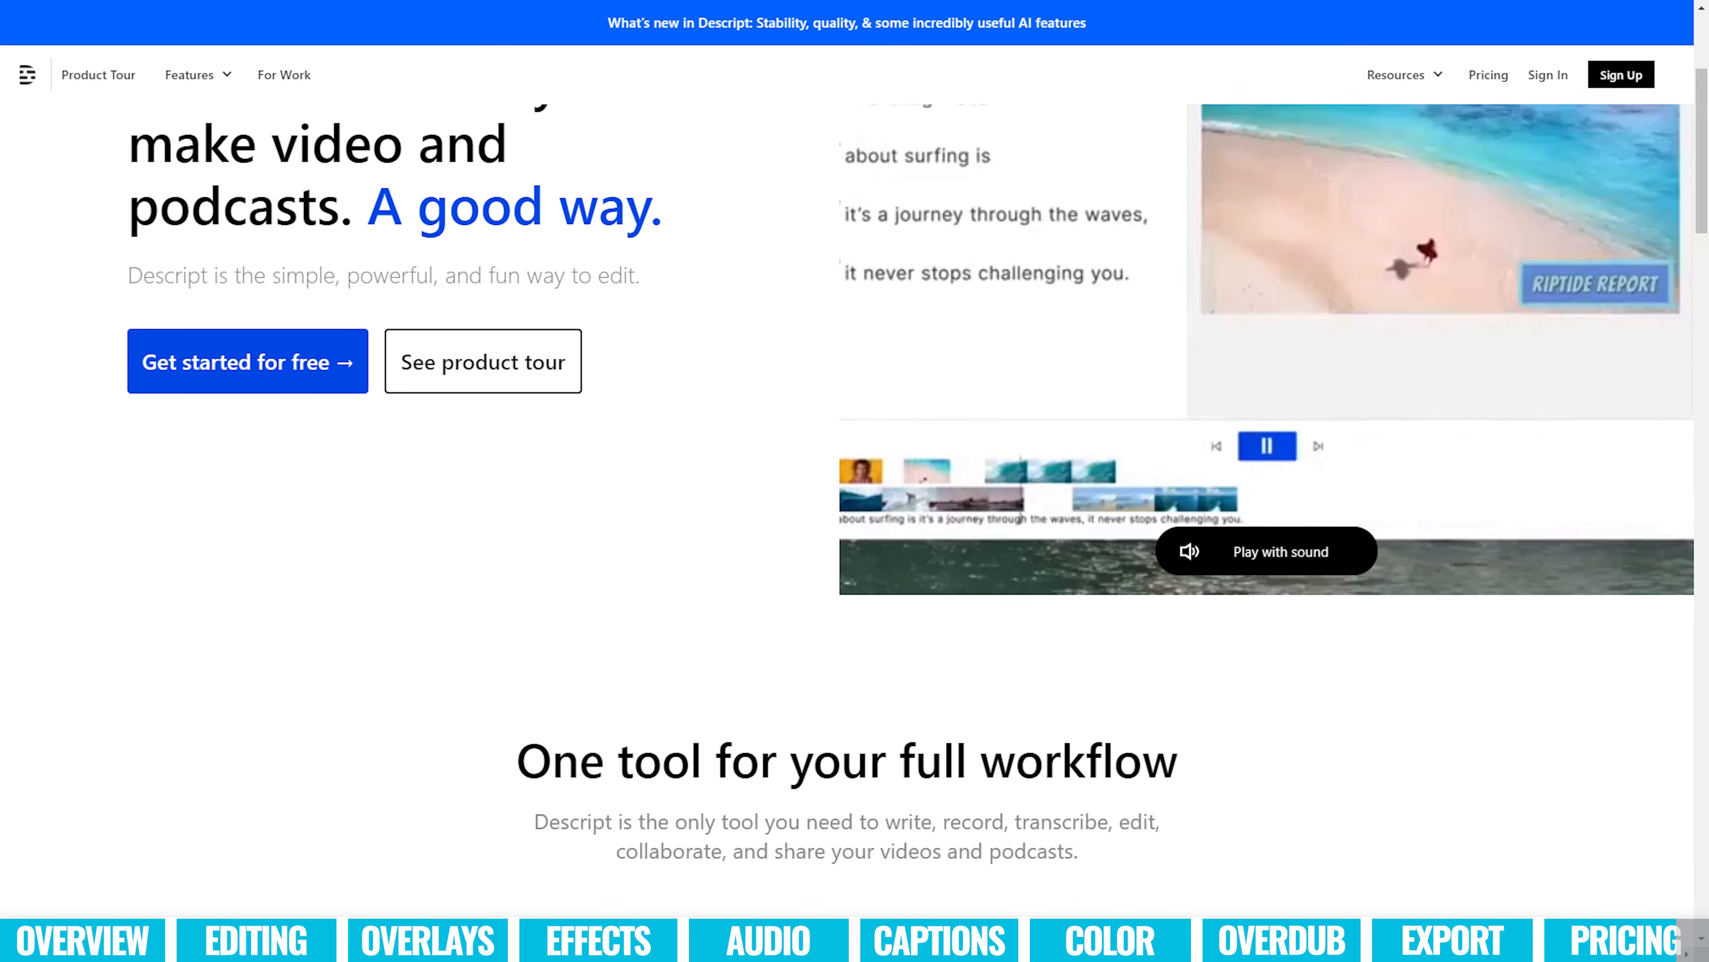
scroll(855, 512, down, 6)
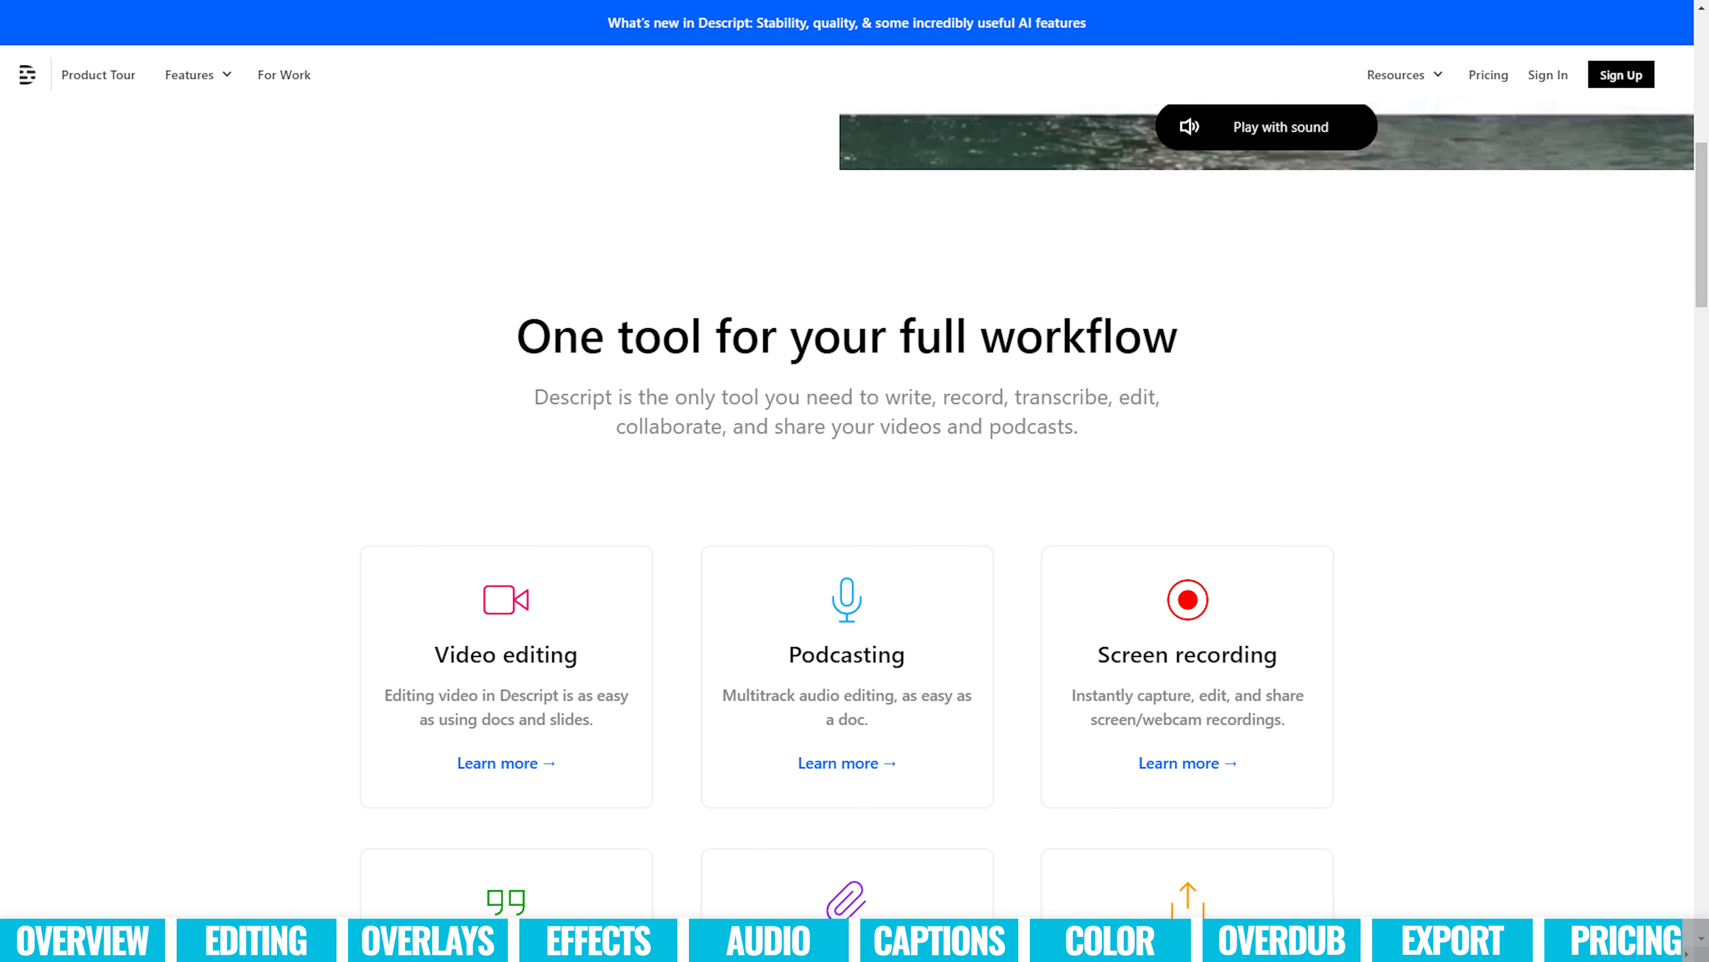
scroll(854, 512, down, 10)
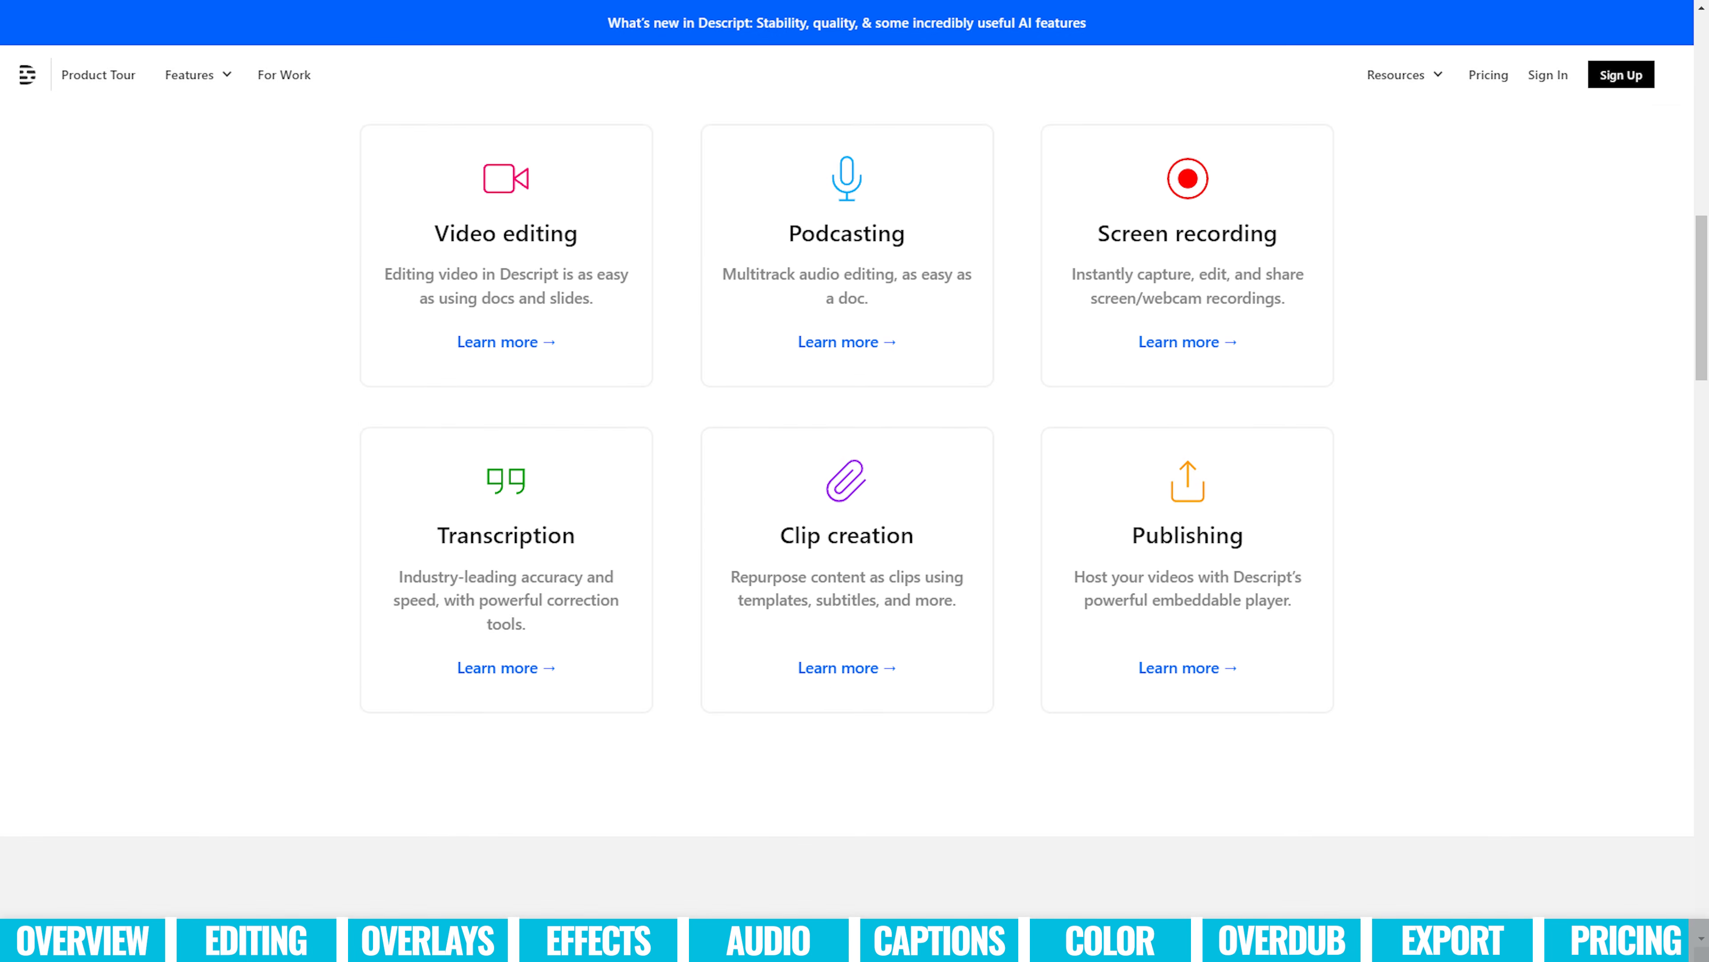
scroll(855, 512, down, 4)
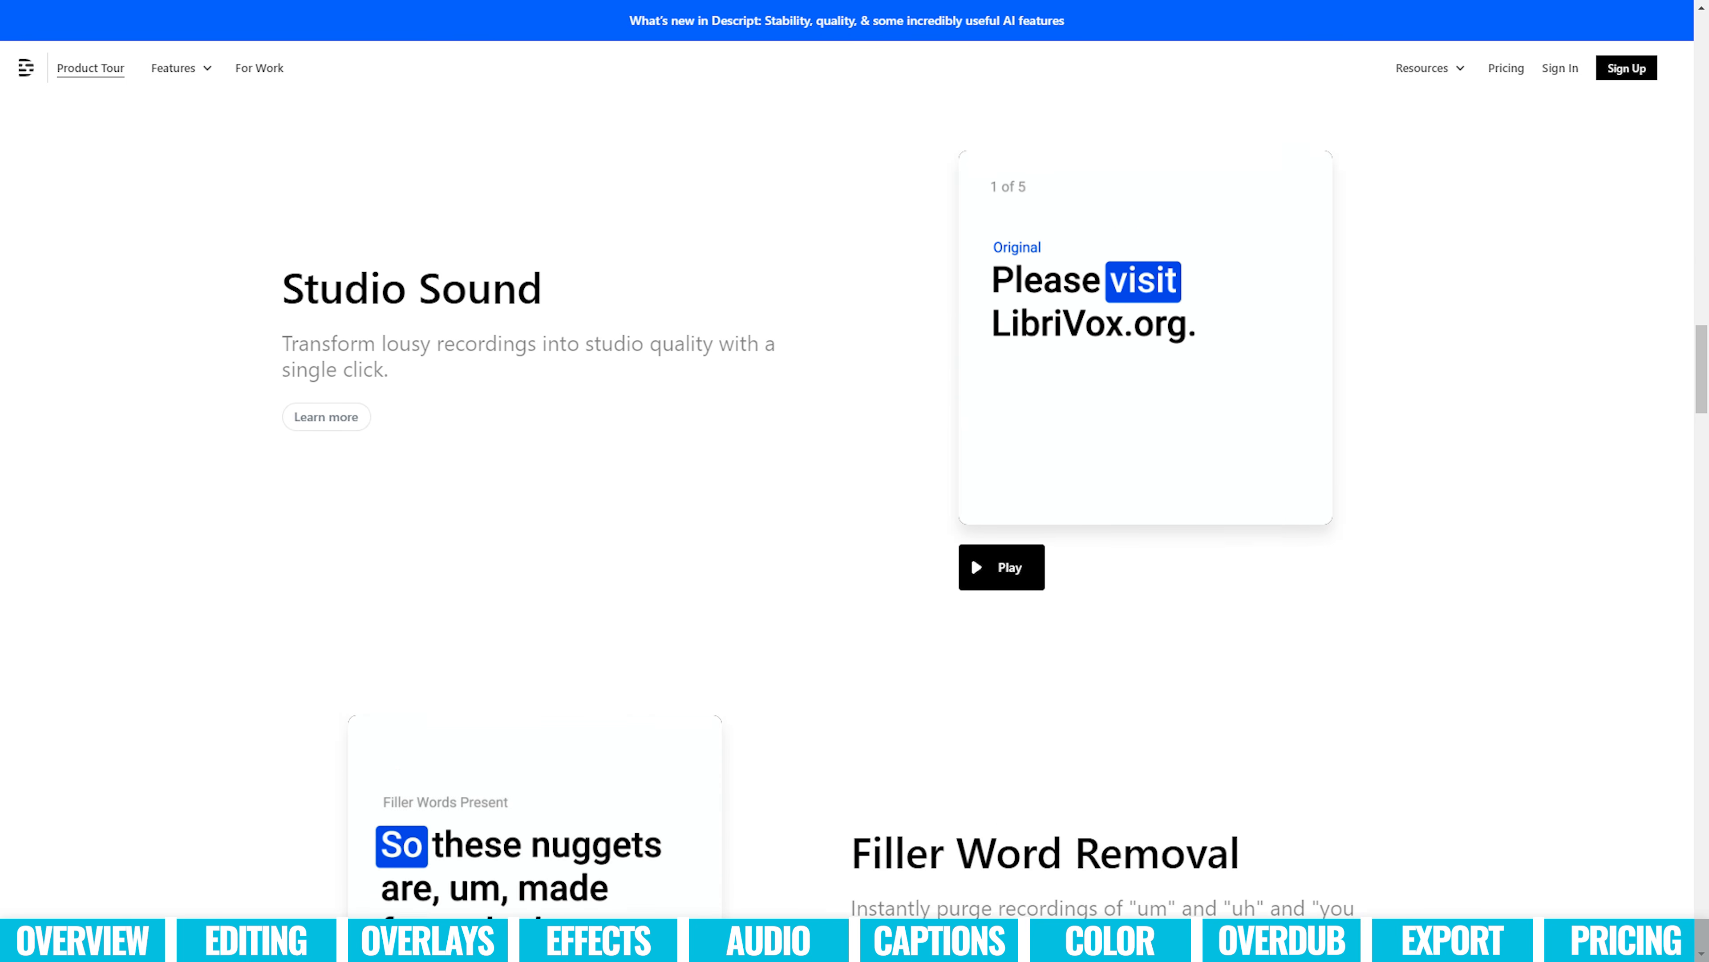
scroll(855, 512, down, 4)
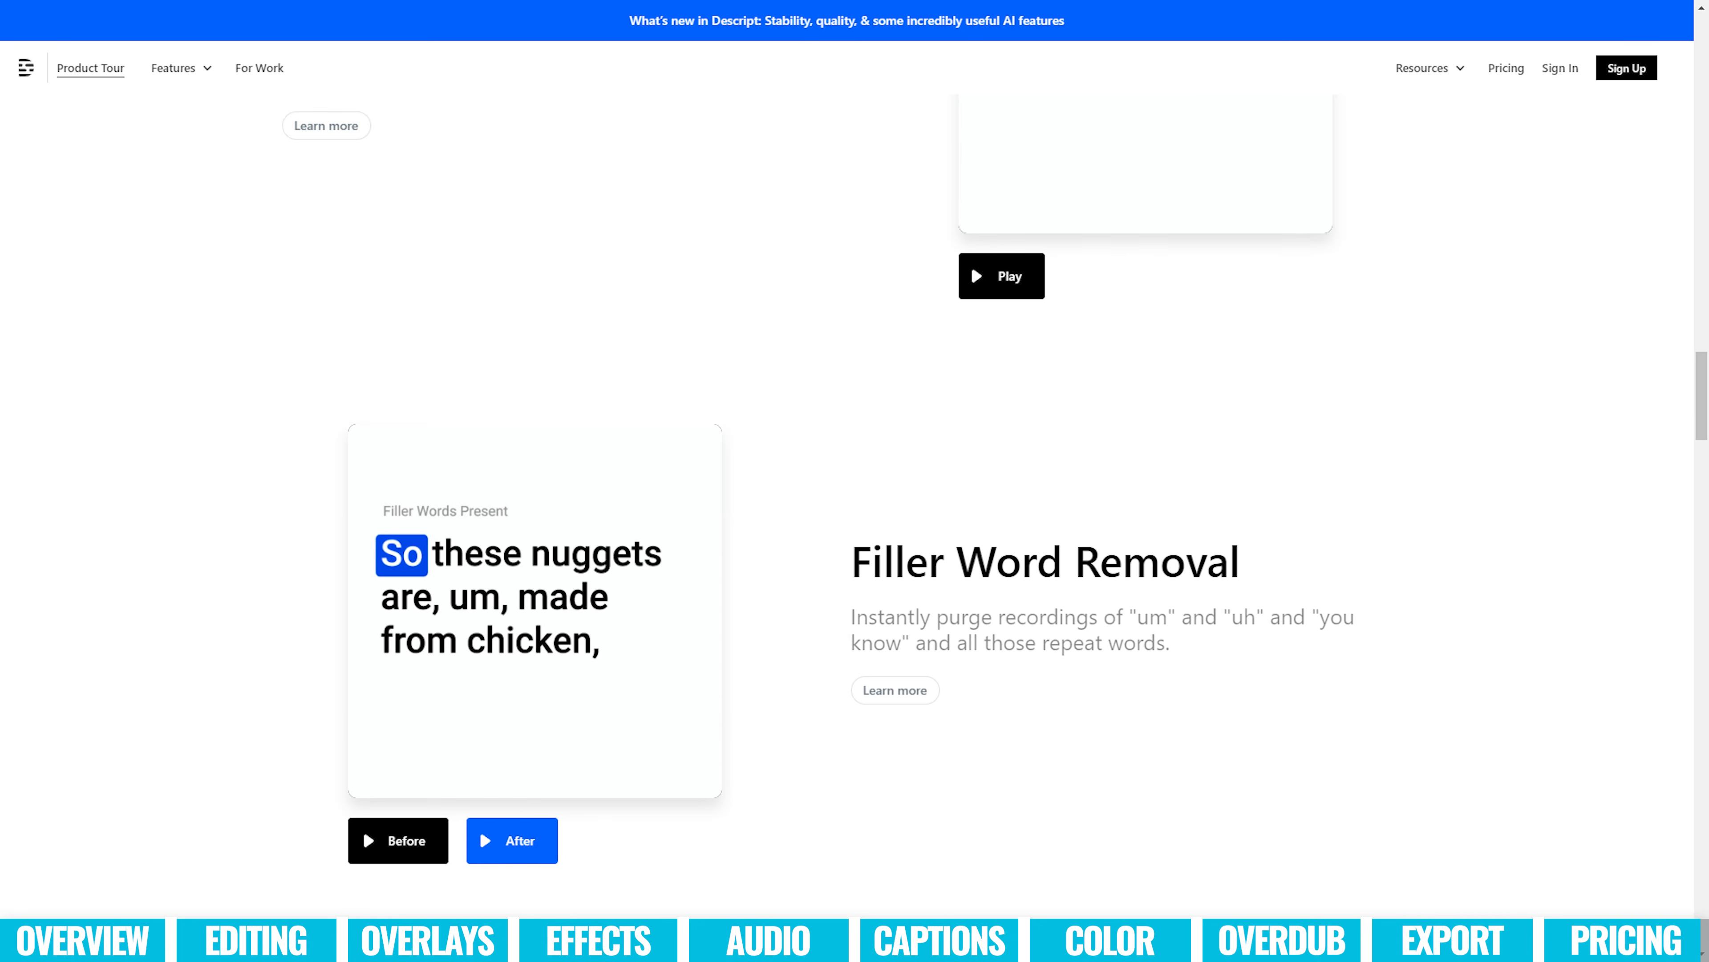
scroll(854, 512, down, 4)
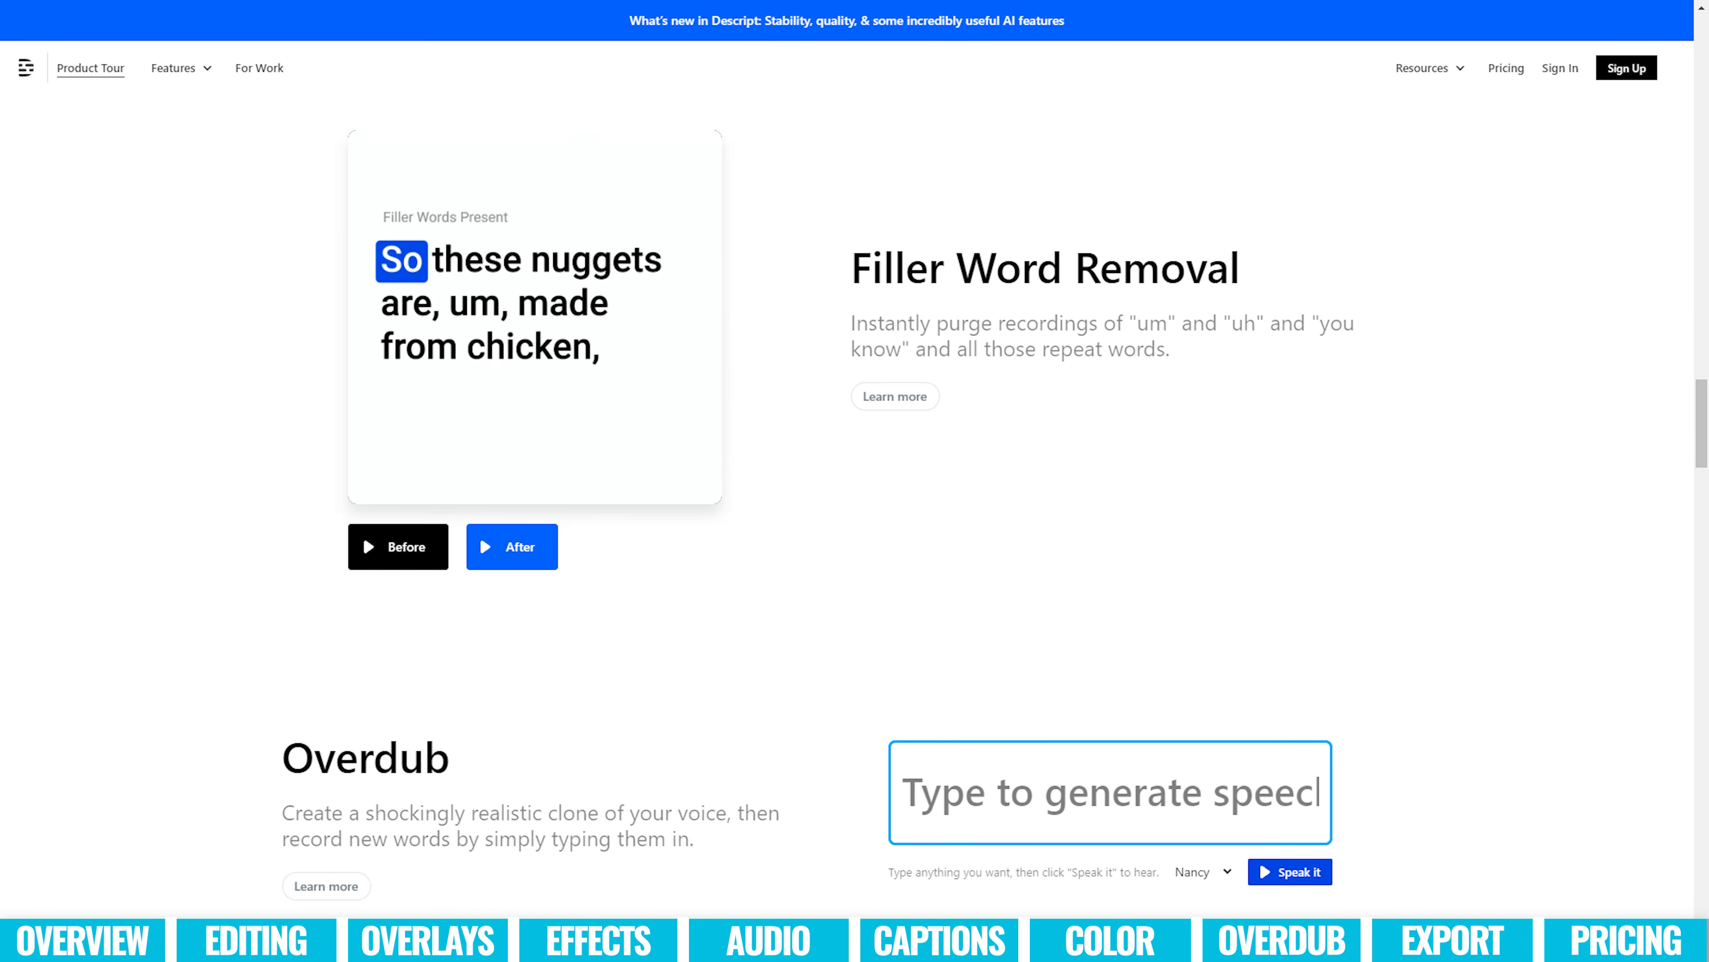
scroll(855, 512, down, 2)
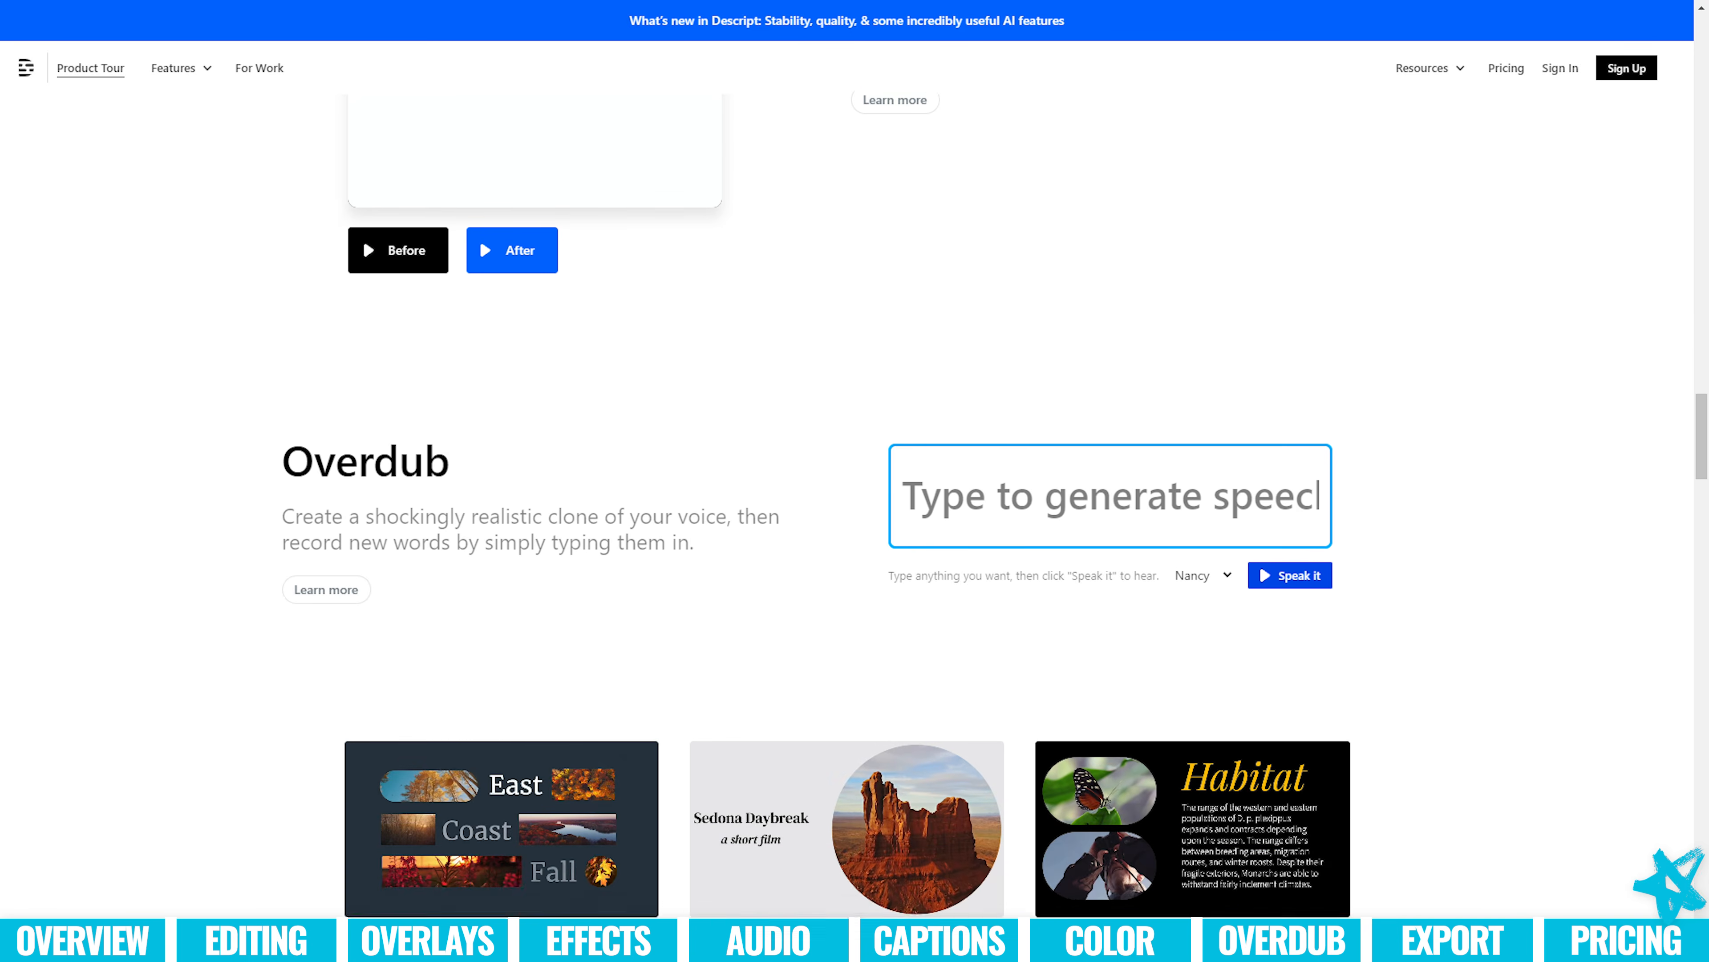